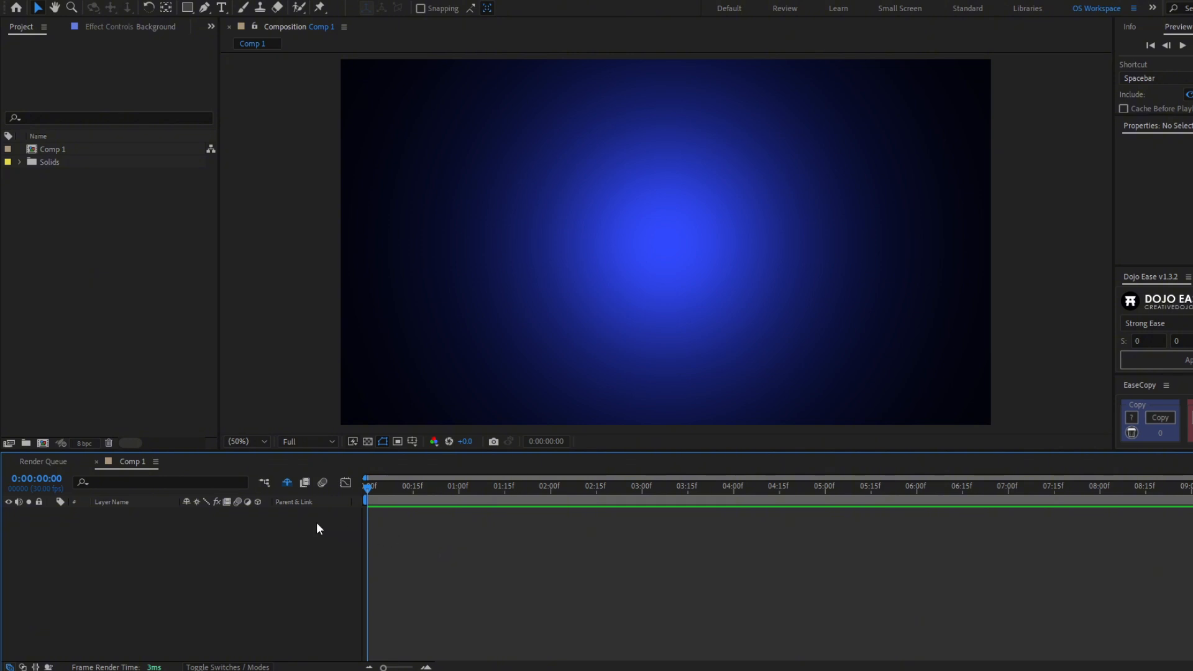
Create a new empty shape layer in Comp 1 and expose its properties
right_click(259, 553)
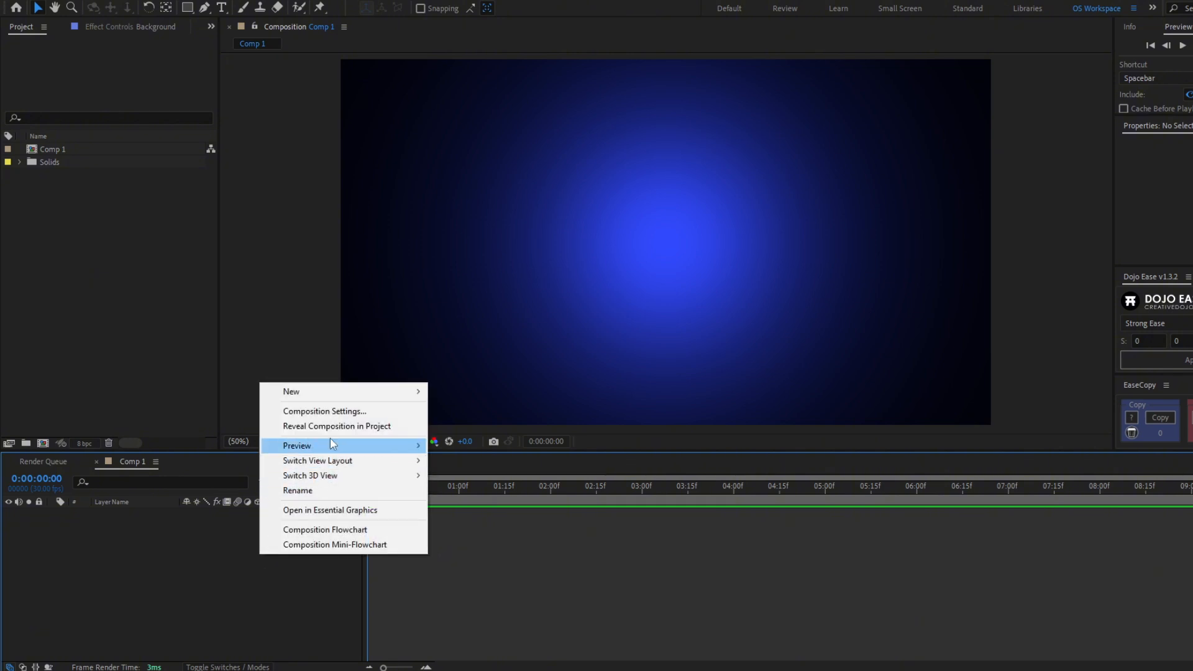
mouse_move(341, 398)
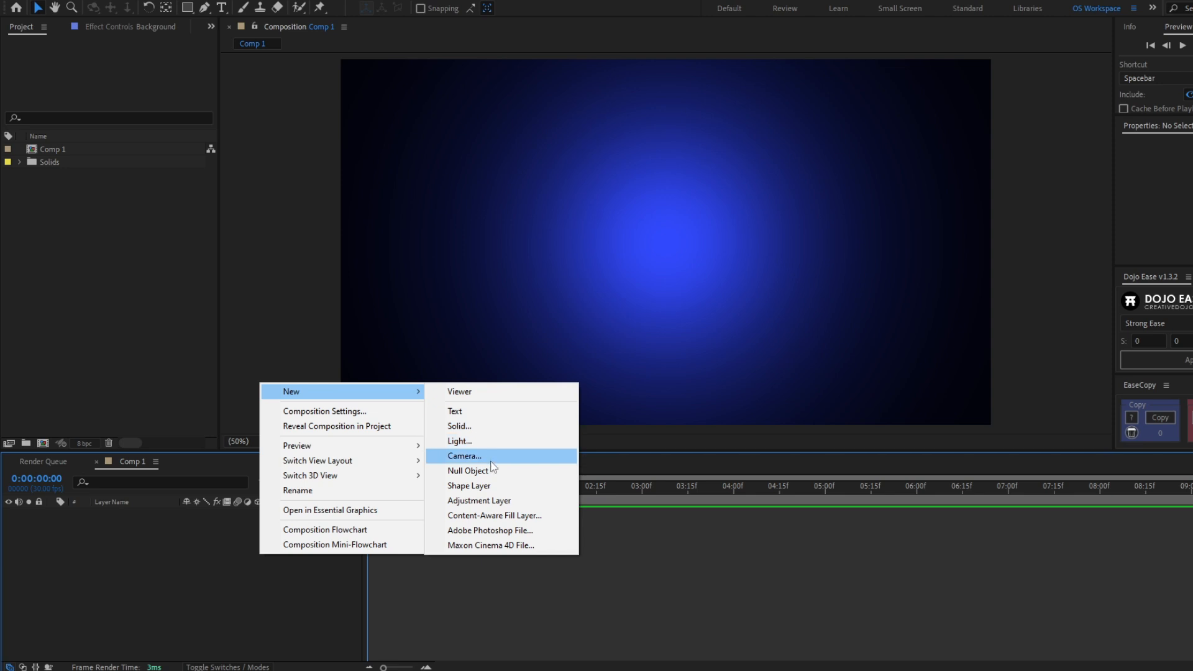
click(495, 486)
key(q)
click(51, 514)
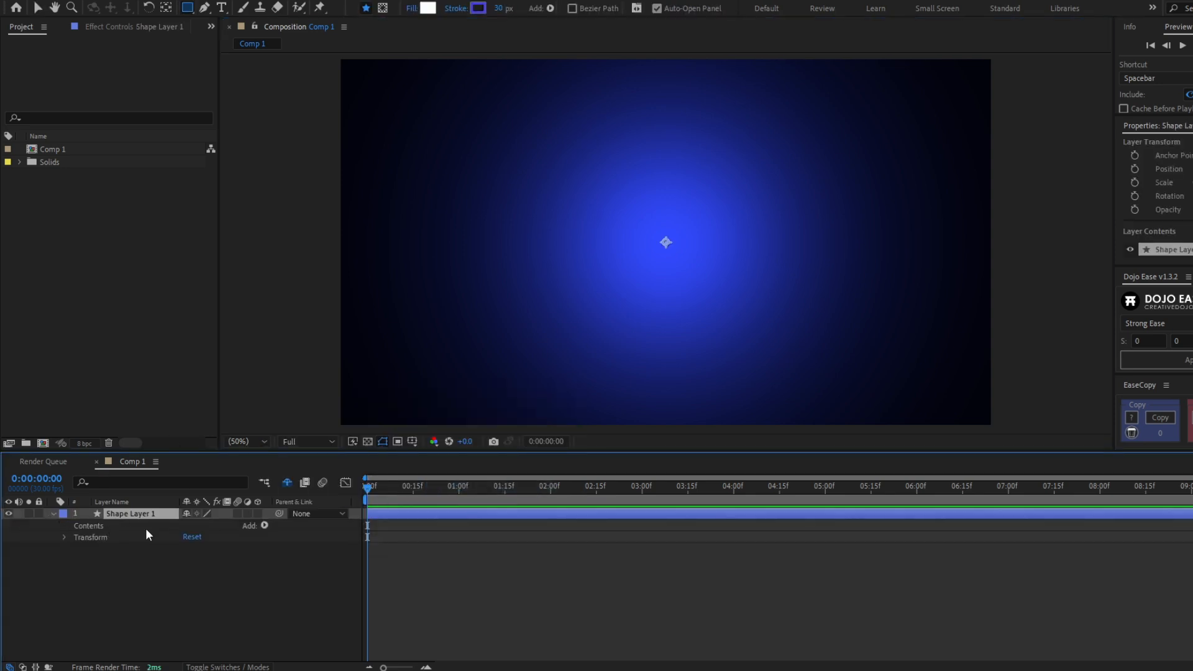
Add a rectangle path to the contents of the shape layer
click(264, 525)
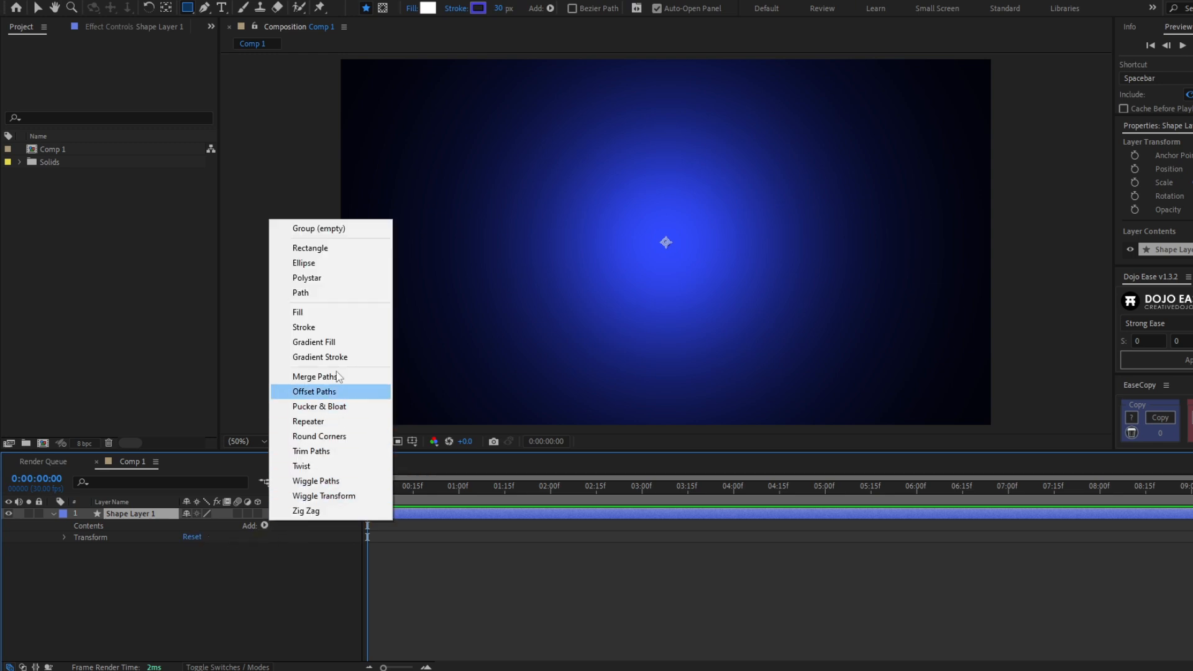
click(340, 253)
key(period)
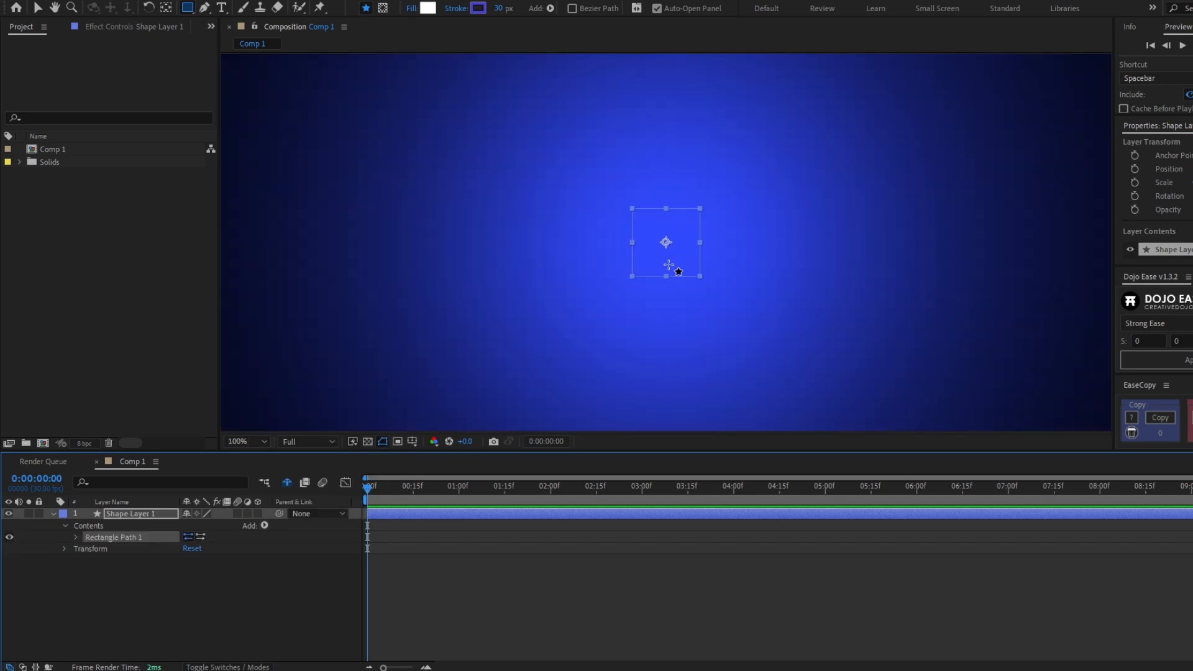
key(v)
key(comma)
key(comma)
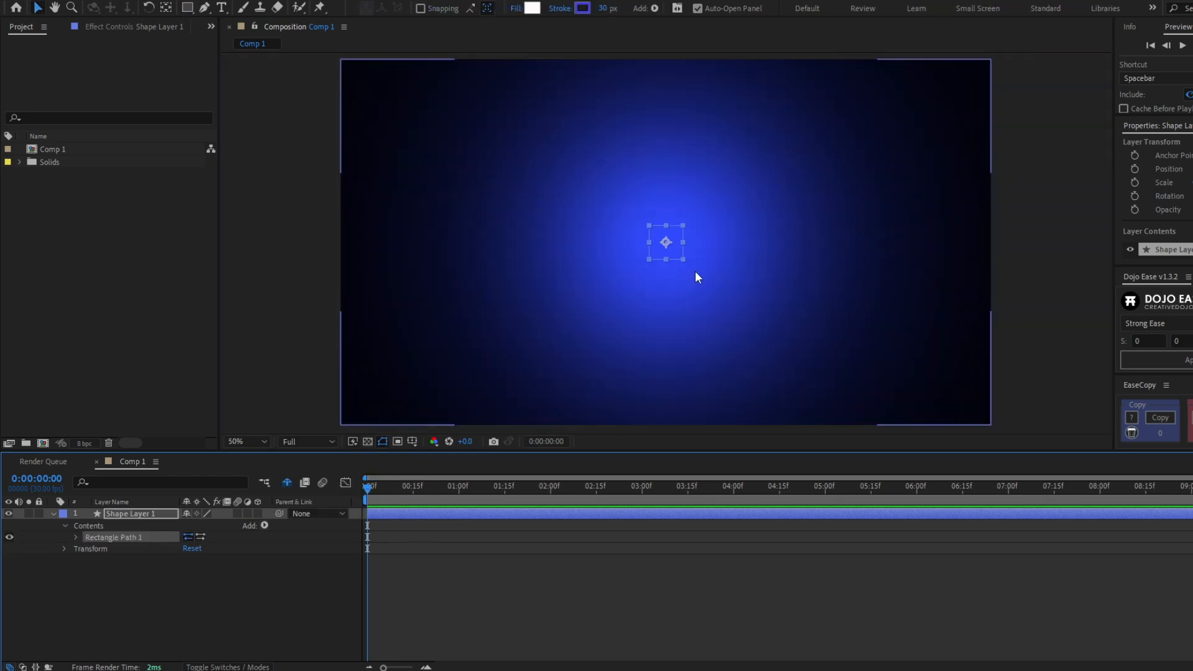
Add a fill to the rectangle and set its colour to white (FFFFFF)
click(264, 526)
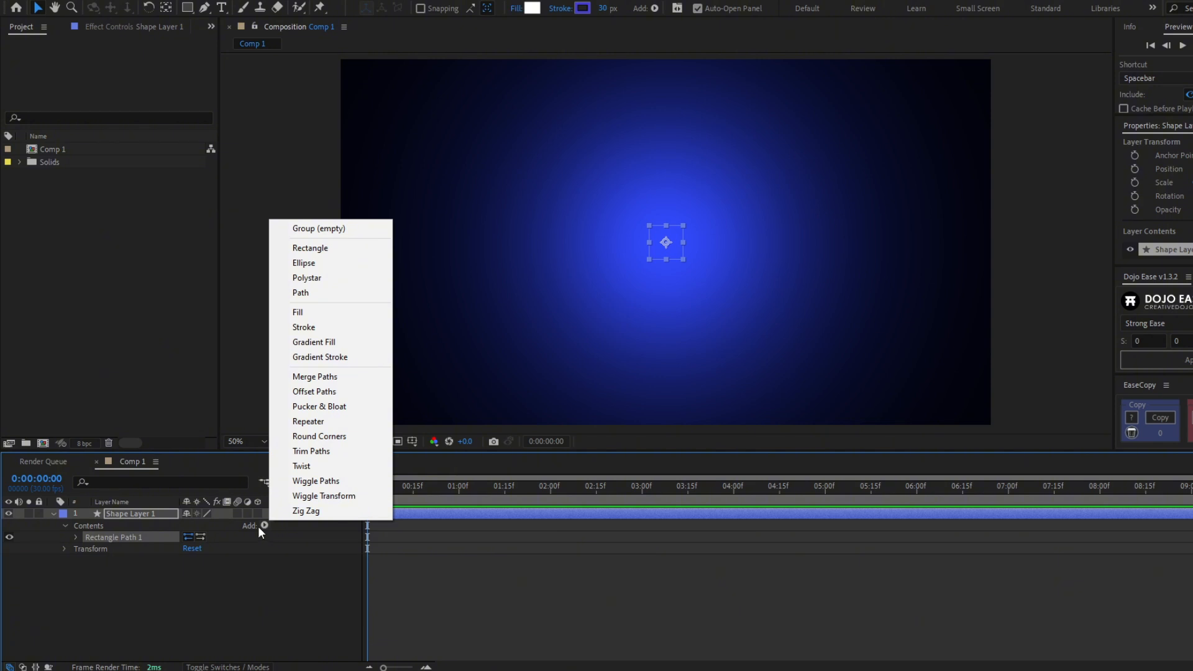
click(304, 314)
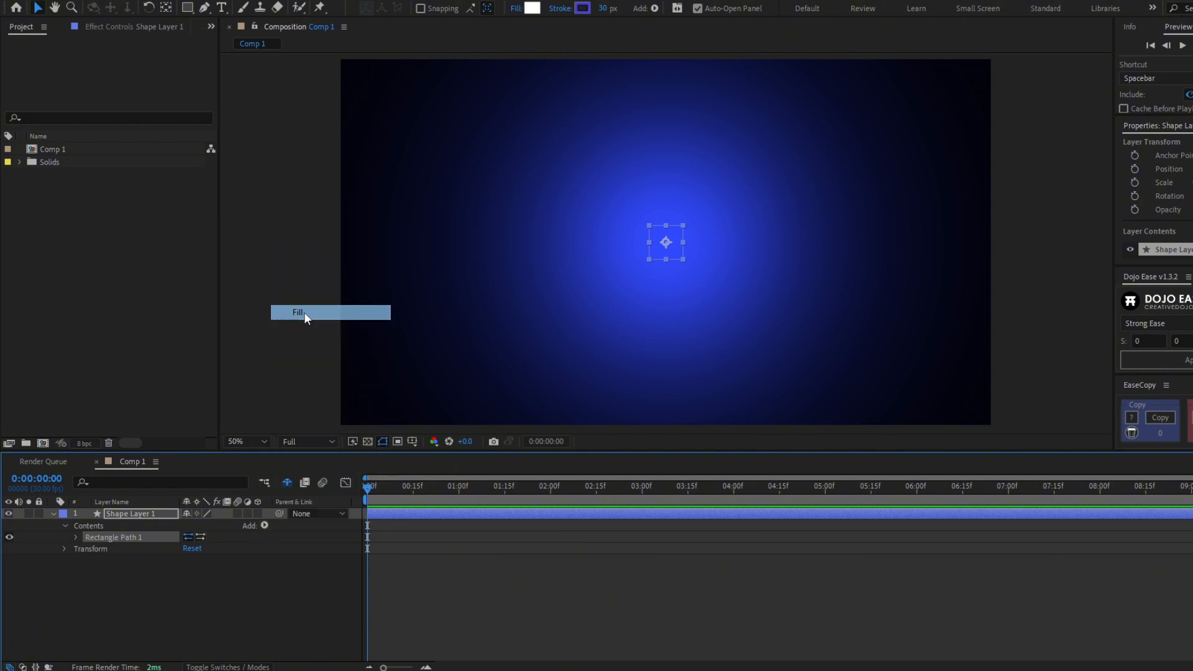
click(75, 550)
click(191, 586)
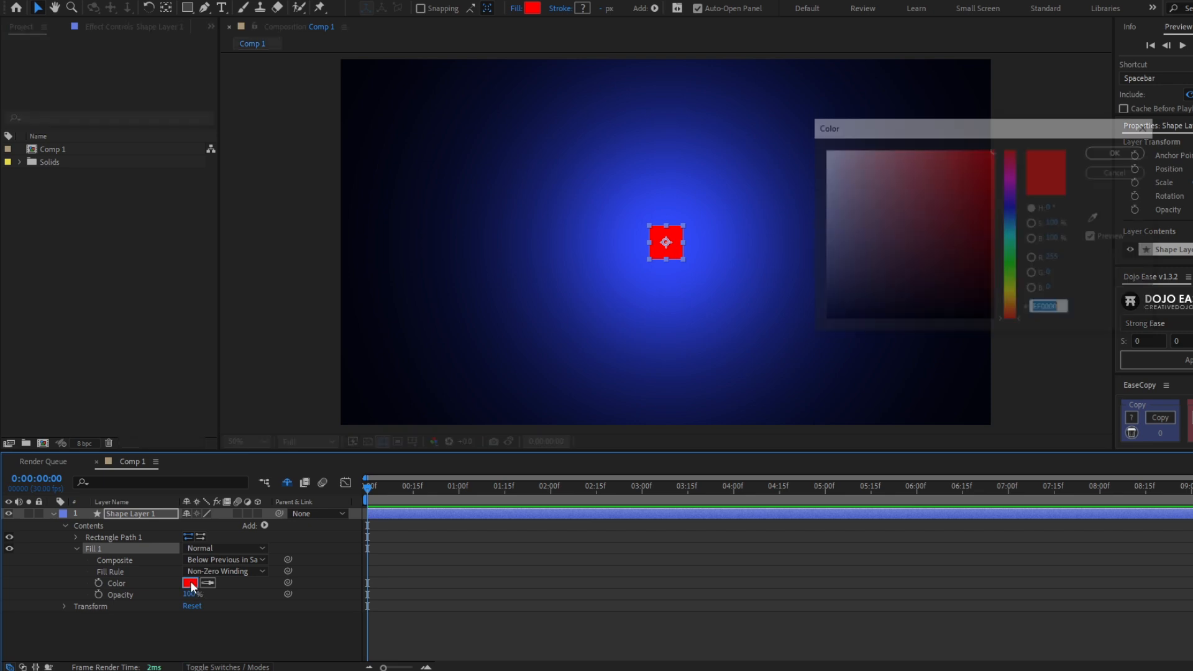
drag(863, 272, 787, 127)
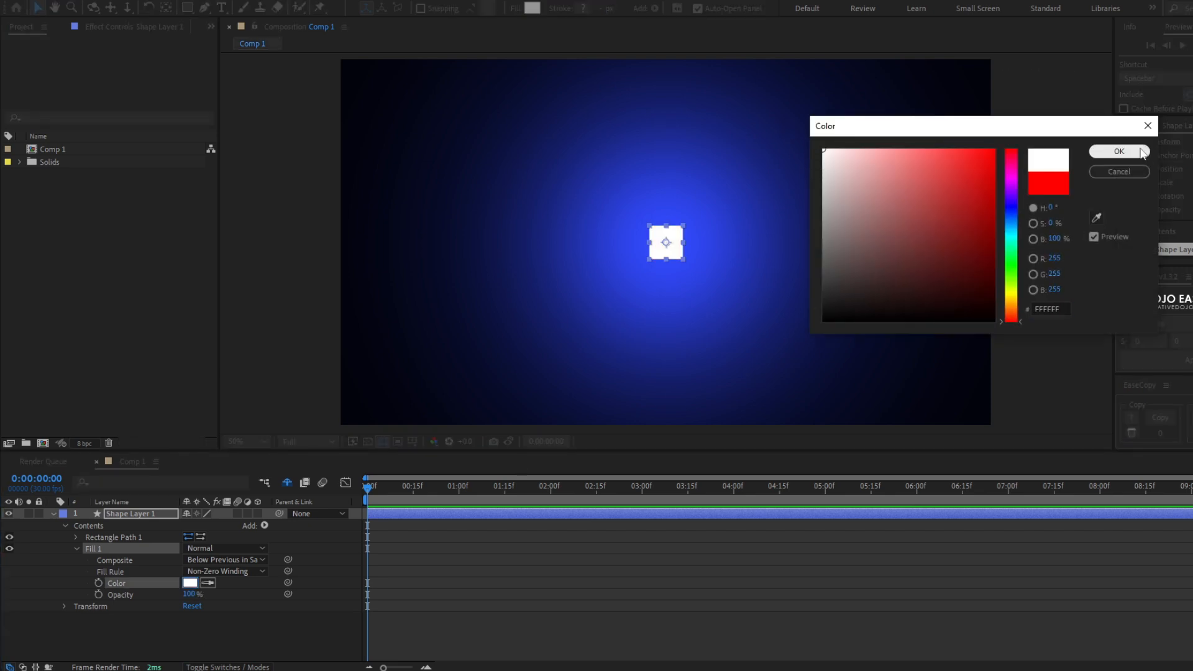
click(1119, 151)
click(76, 549)
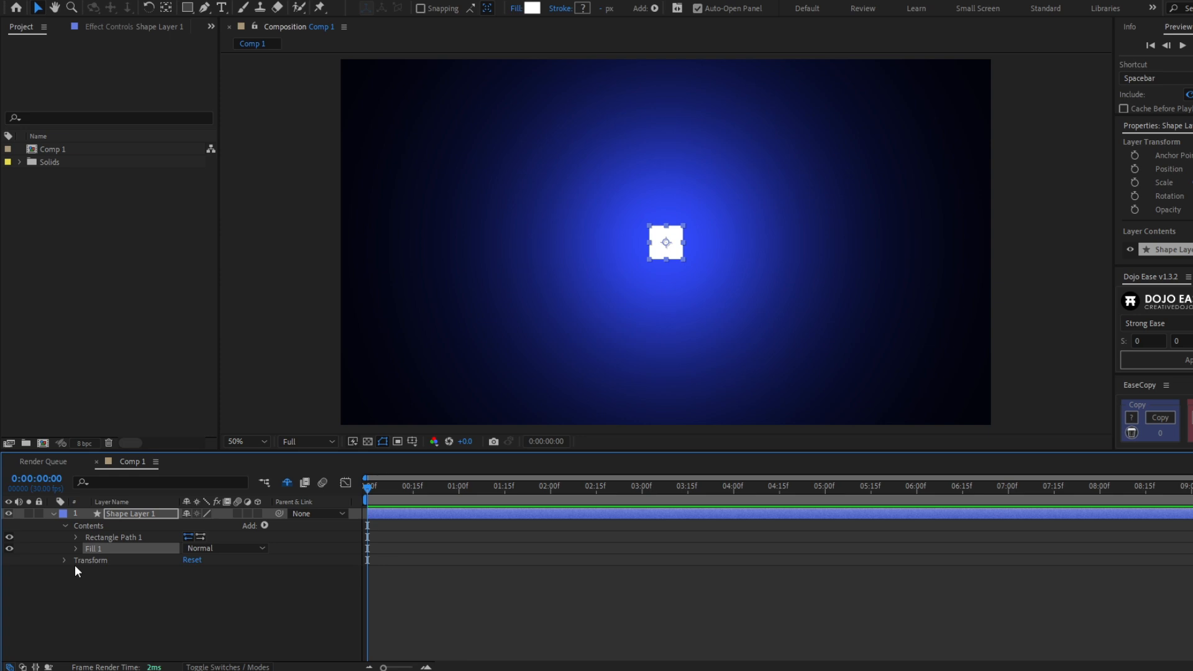
Add a Repeater to the shape layer and set its transform X position to 0
click(264, 526)
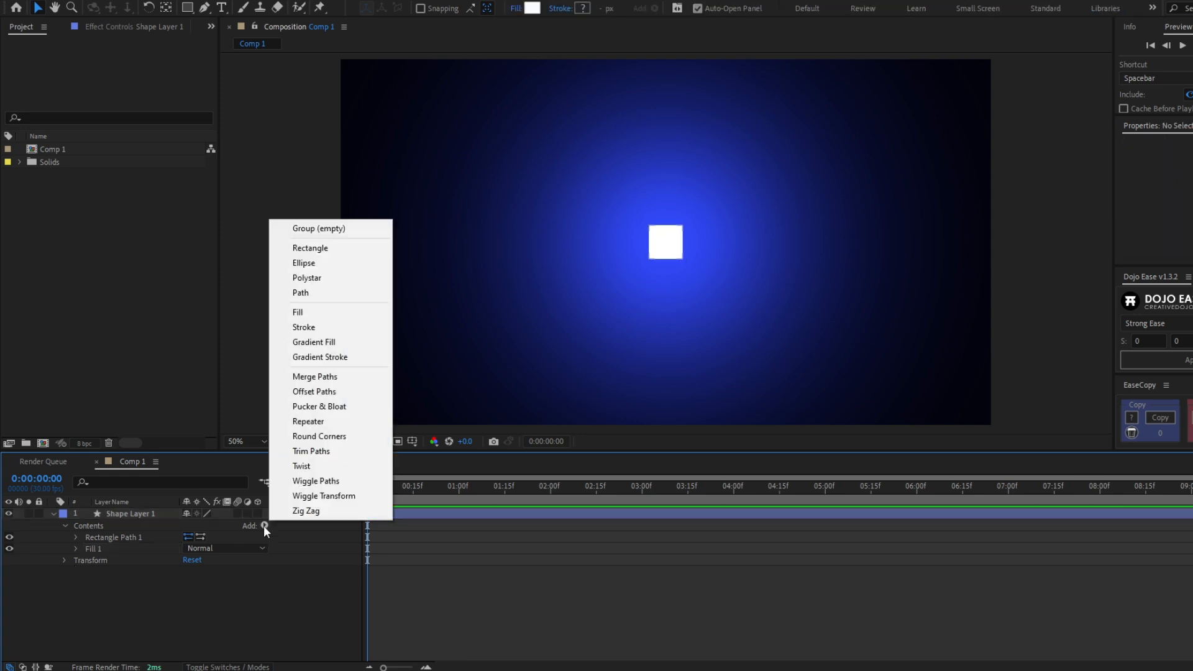
click(308, 421)
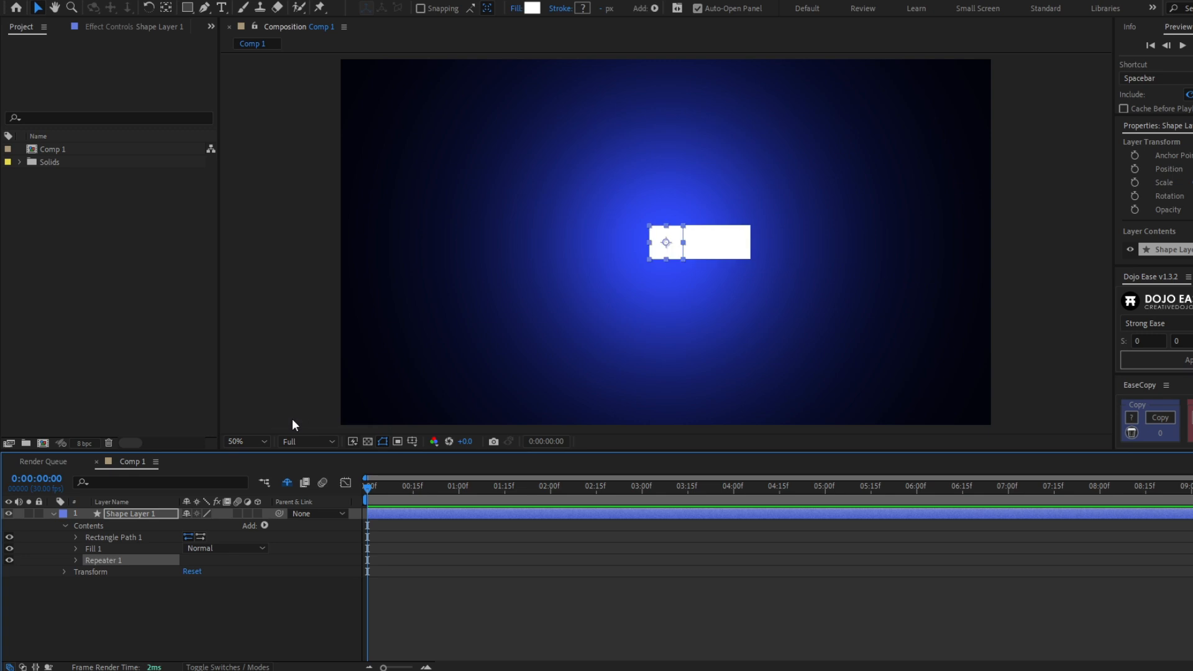
click(74, 561)
click(86, 606)
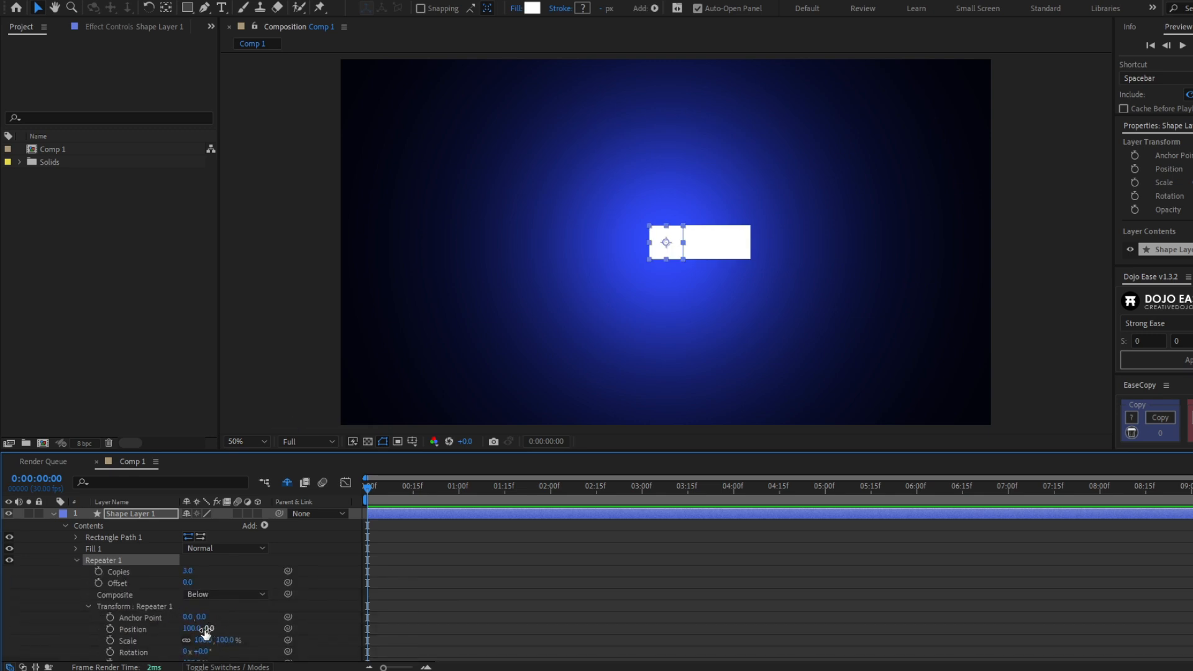
mouse_move(201, 629)
mouse_down()
mouse_move(274, 630)
mouse_move(205, 630)
mouse_up()
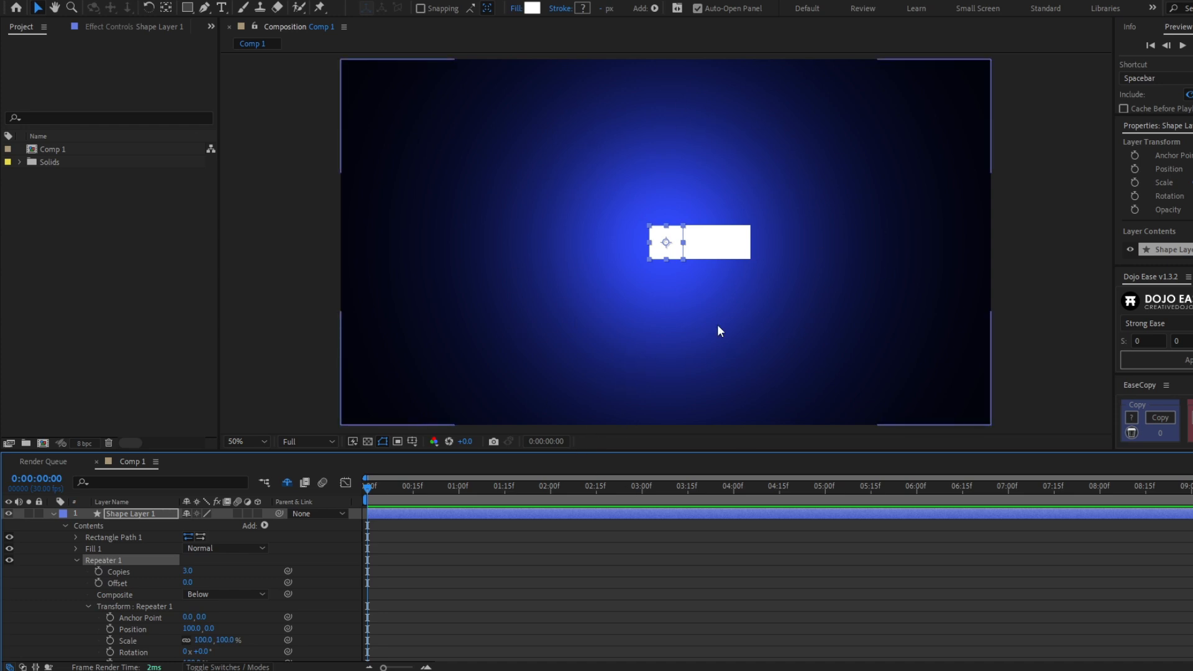
scroll(242, 584, down, 2)
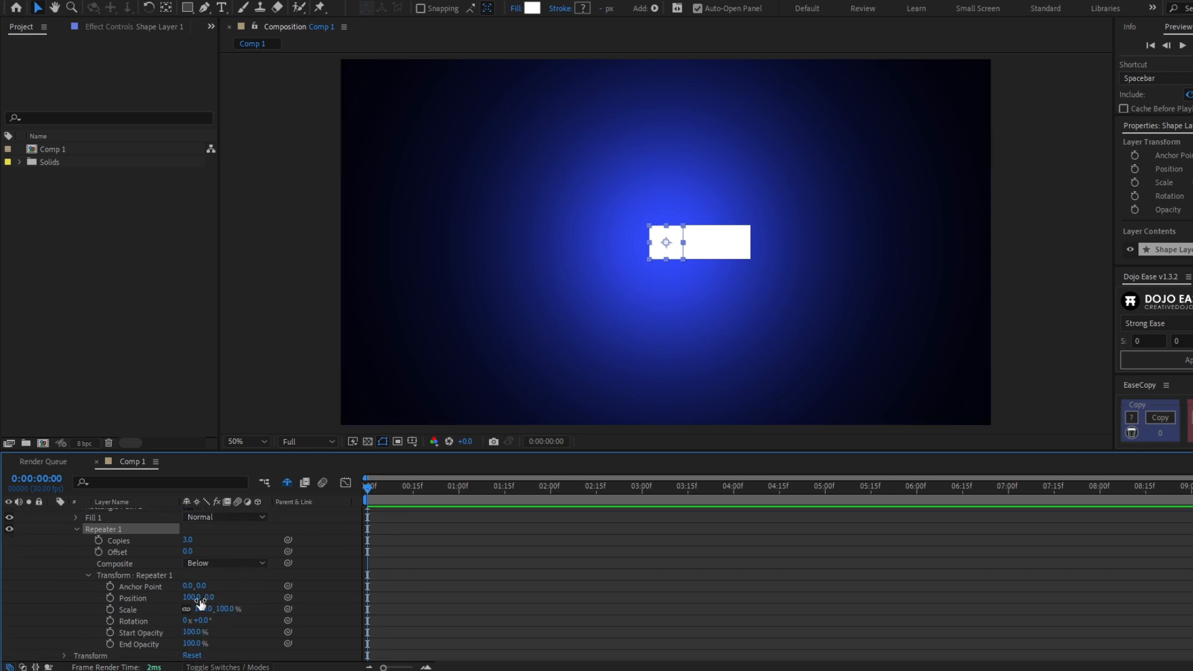
click(189, 598)
text(0)
key(Return)
scroll(49, 553, up, 2)
Offset the rectangle path horizontally from the centre by setting its X position to 258
click(113, 538)
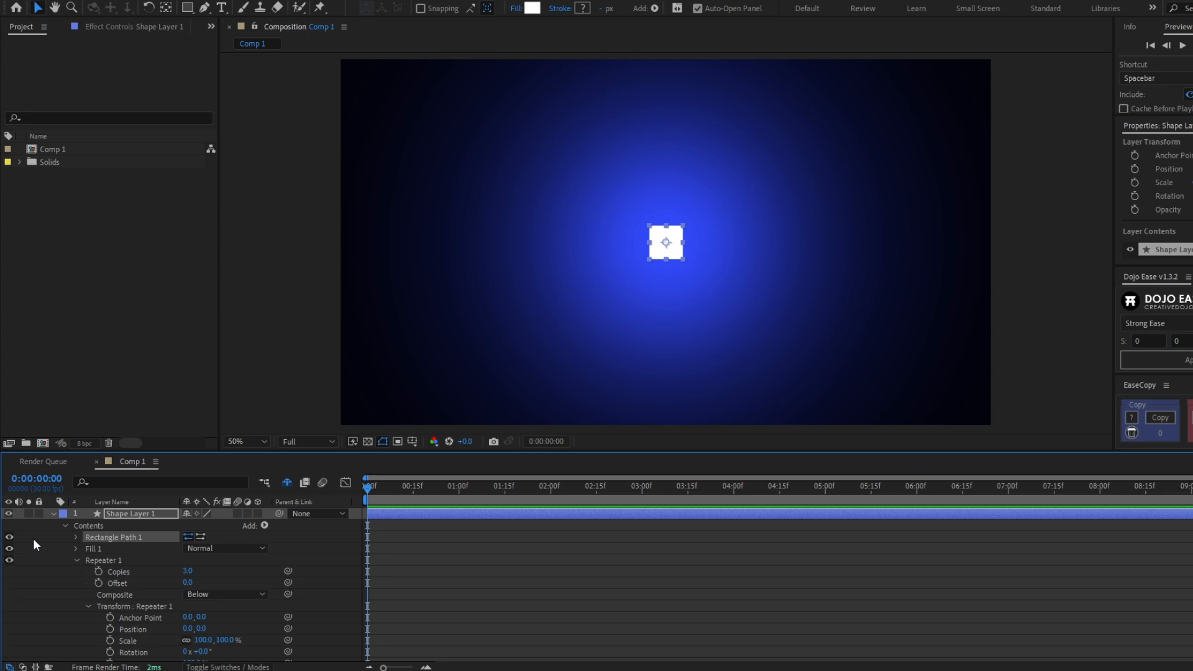
click(77, 537)
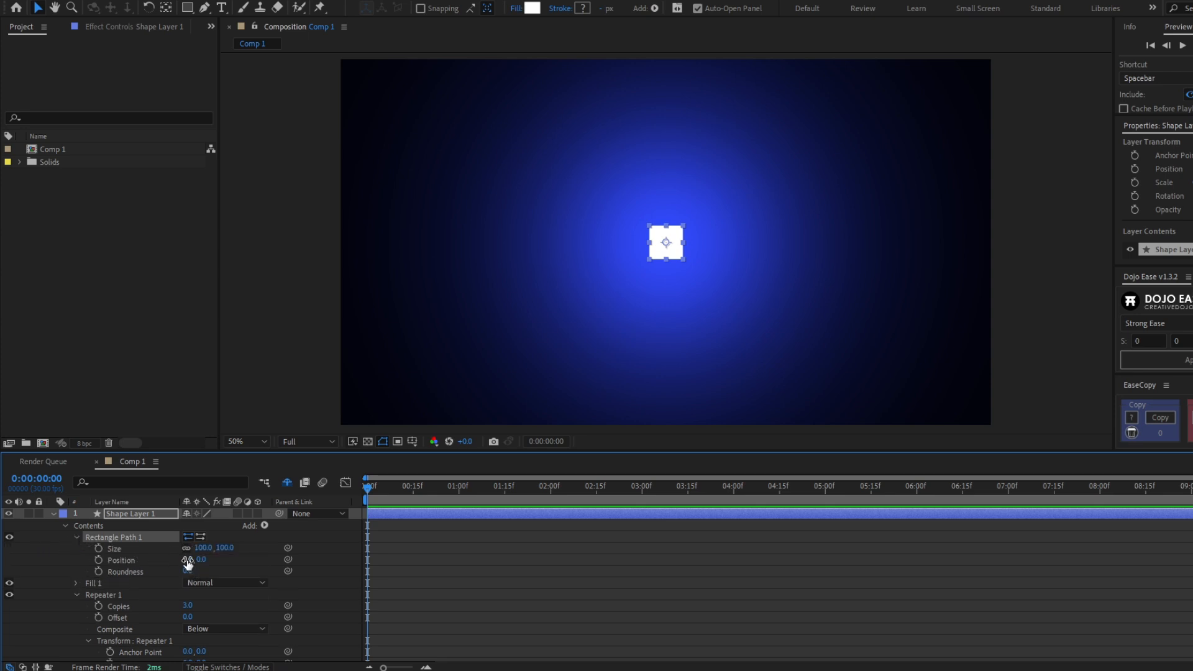
drag(187, 564, 380, 579)
Set the repeater to 6 copies and its transform rotation to 360/6 degrees so the squares form a circle
scroll(202, 597, down, 3)
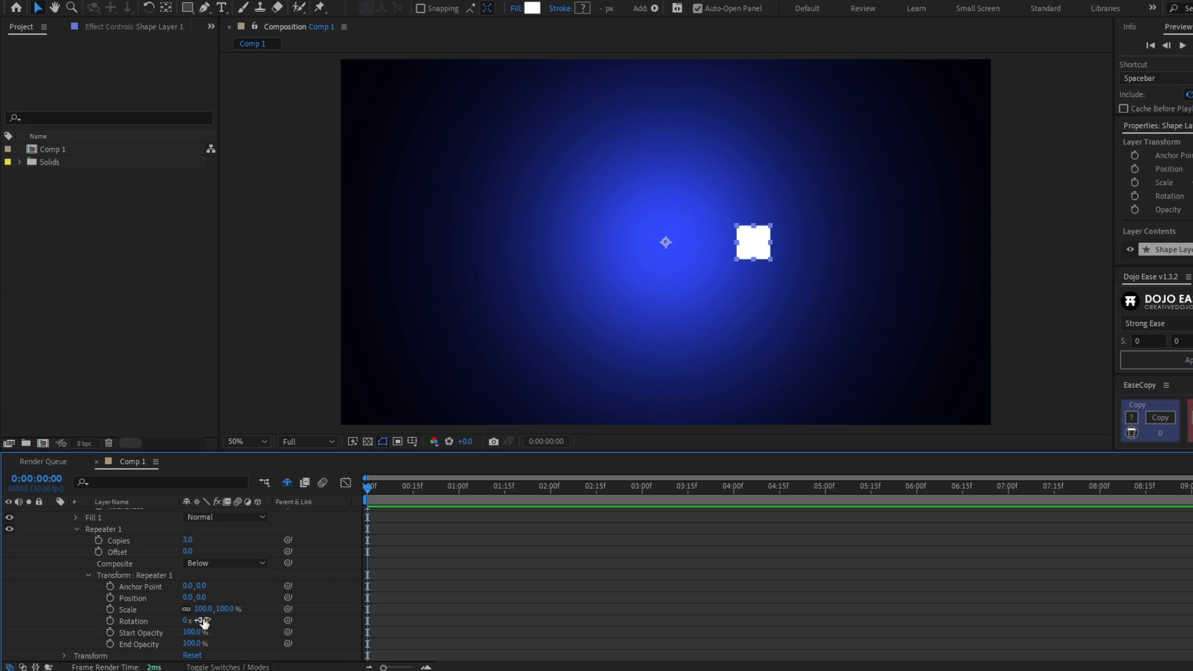
drag(203, 620, 228, 626)
click(187, 540)
text(6)
key(Return)
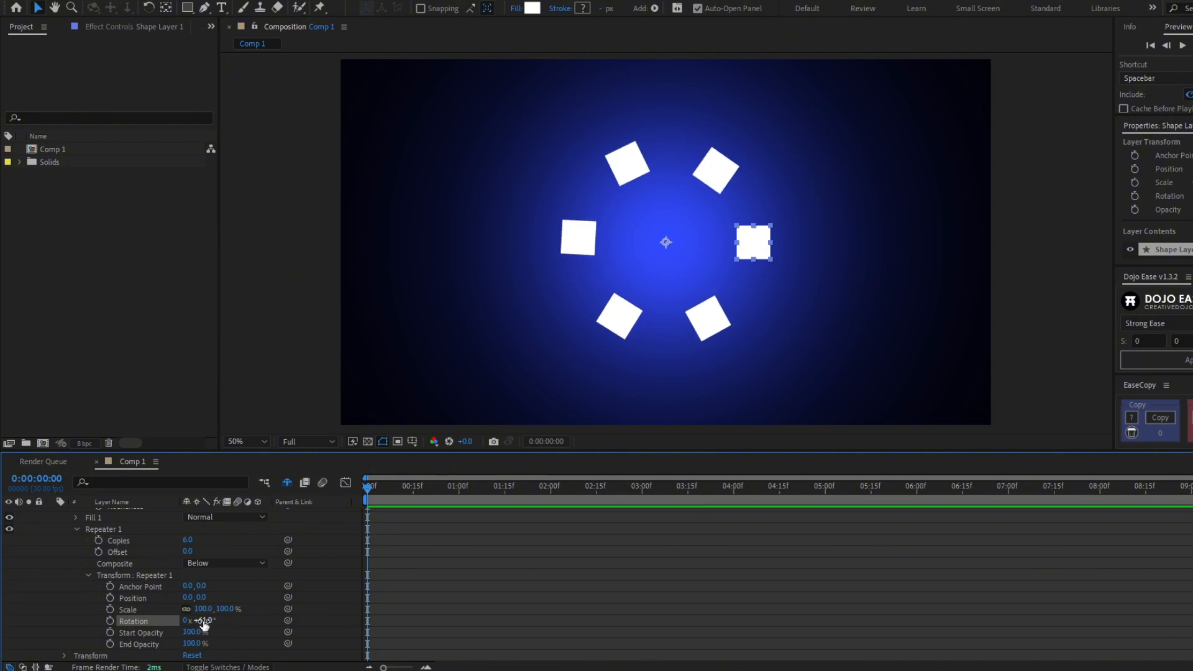
click(203, 620)
text(360/6)
key(Return)
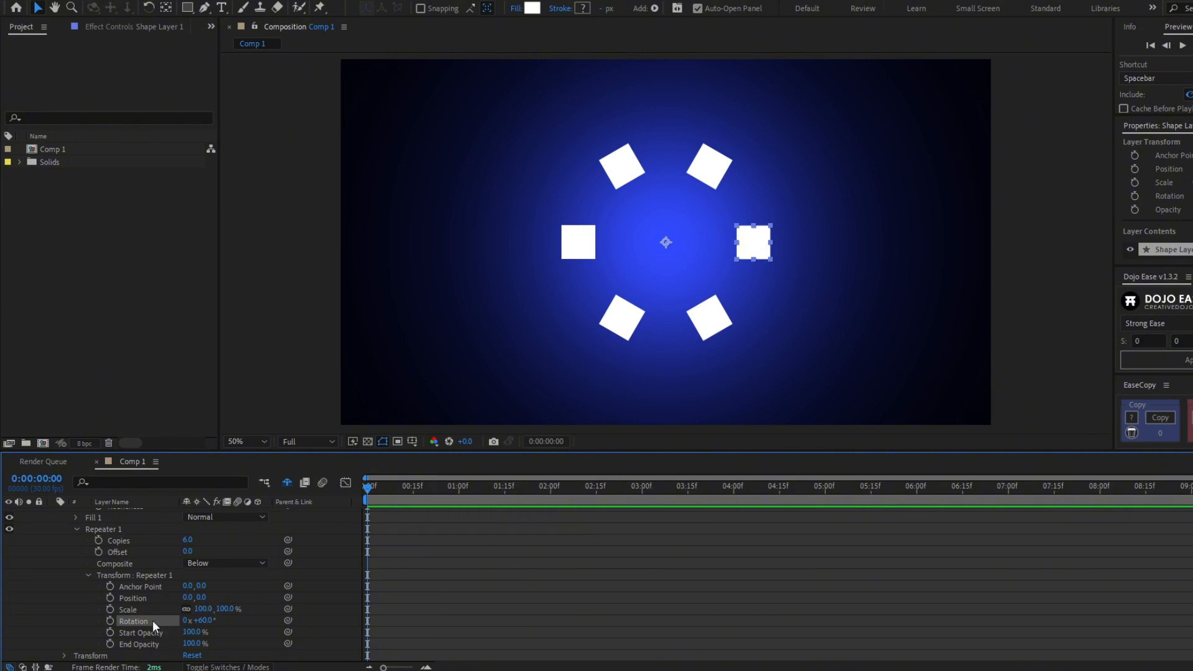
Add the expression 360/content("Repeater 1").copies to the repeater's rotation, linking it to the Copies value
alt+click(107, 623)
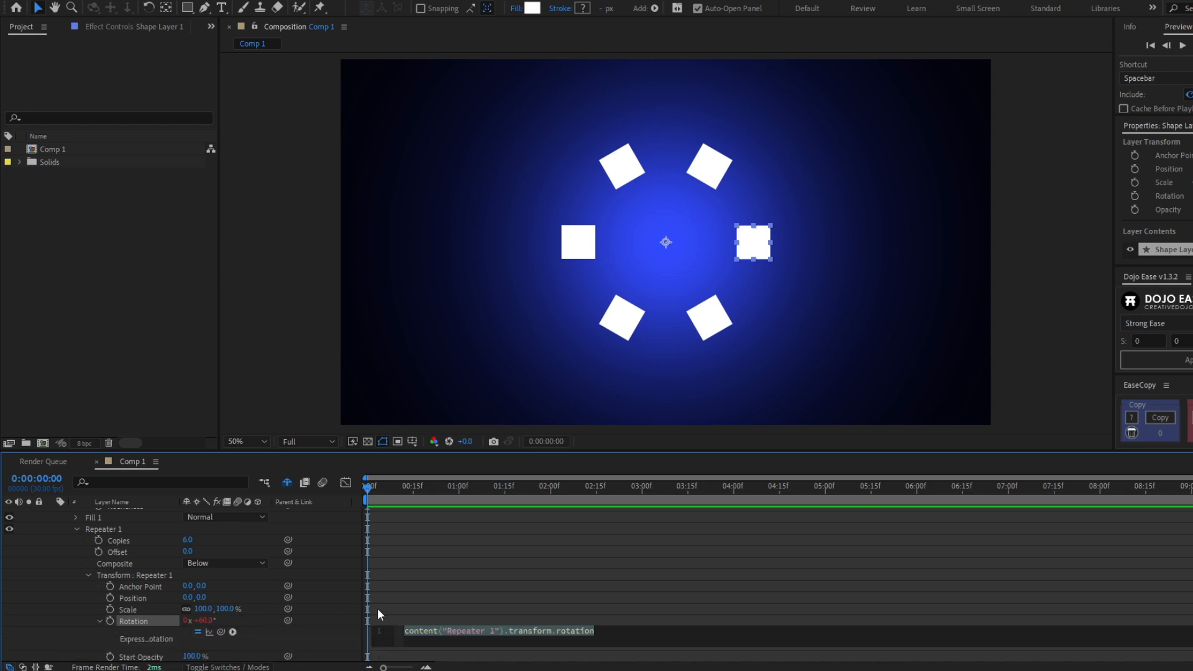
text(360)
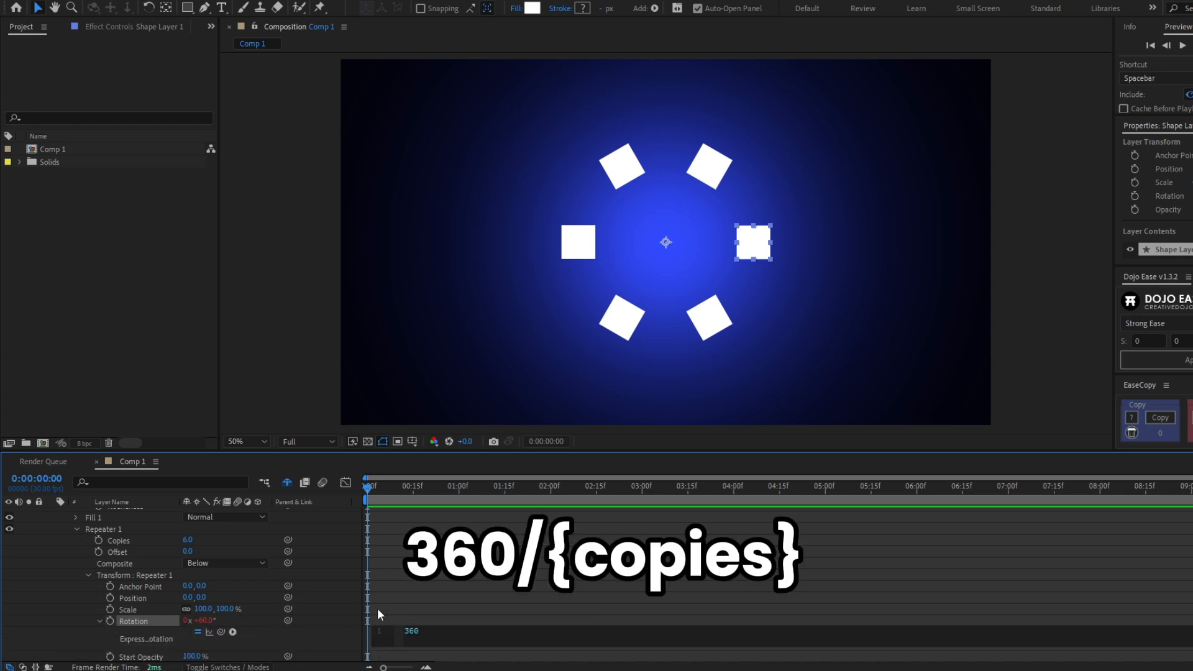
text(/)
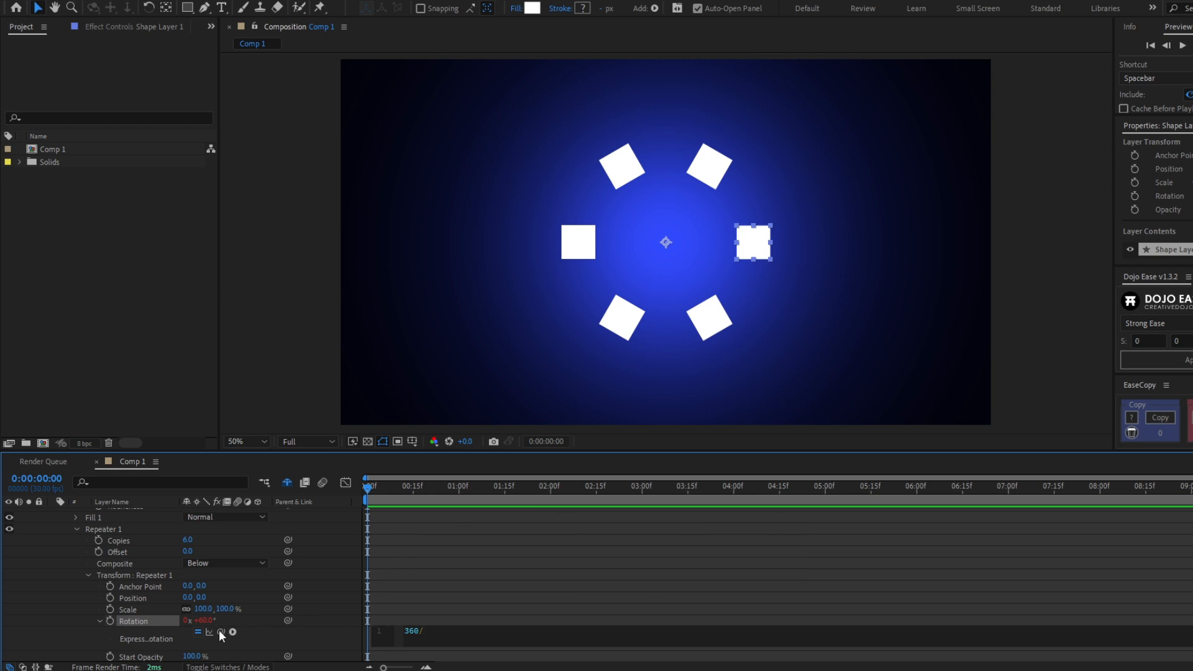
drag(221, 632, 154, 544)
click(450, 557)
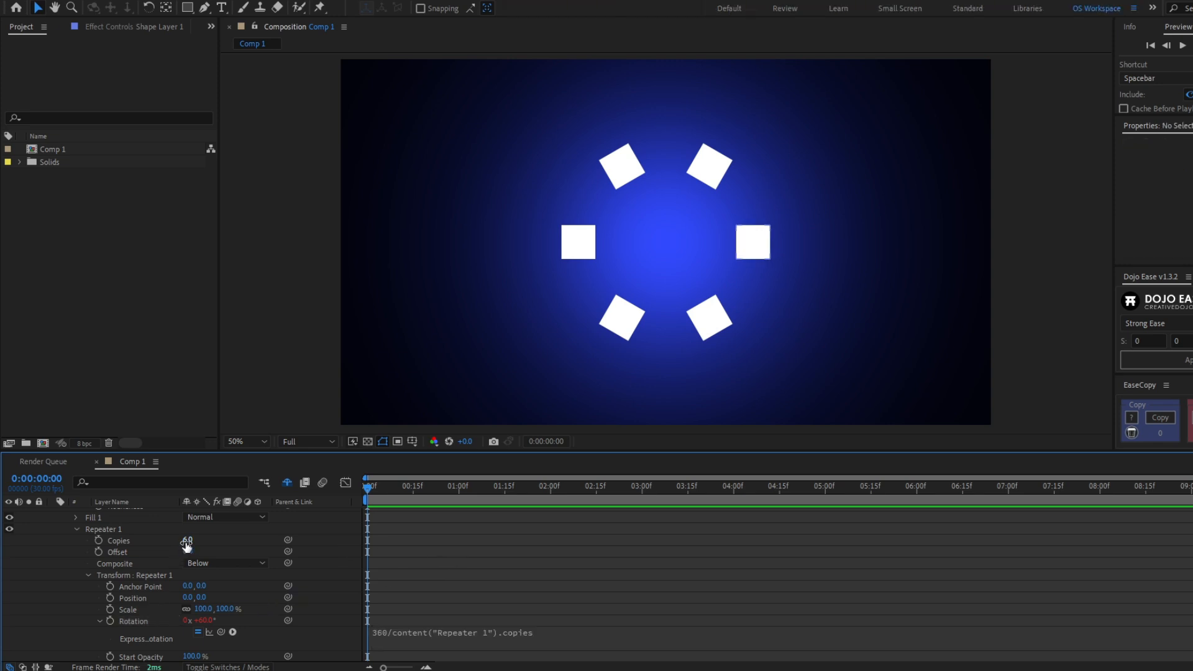
Try other Copies values on the repeater to test the rotation expression, and undo the change
drag(187, 541, 186, 541)
click(523, 567)
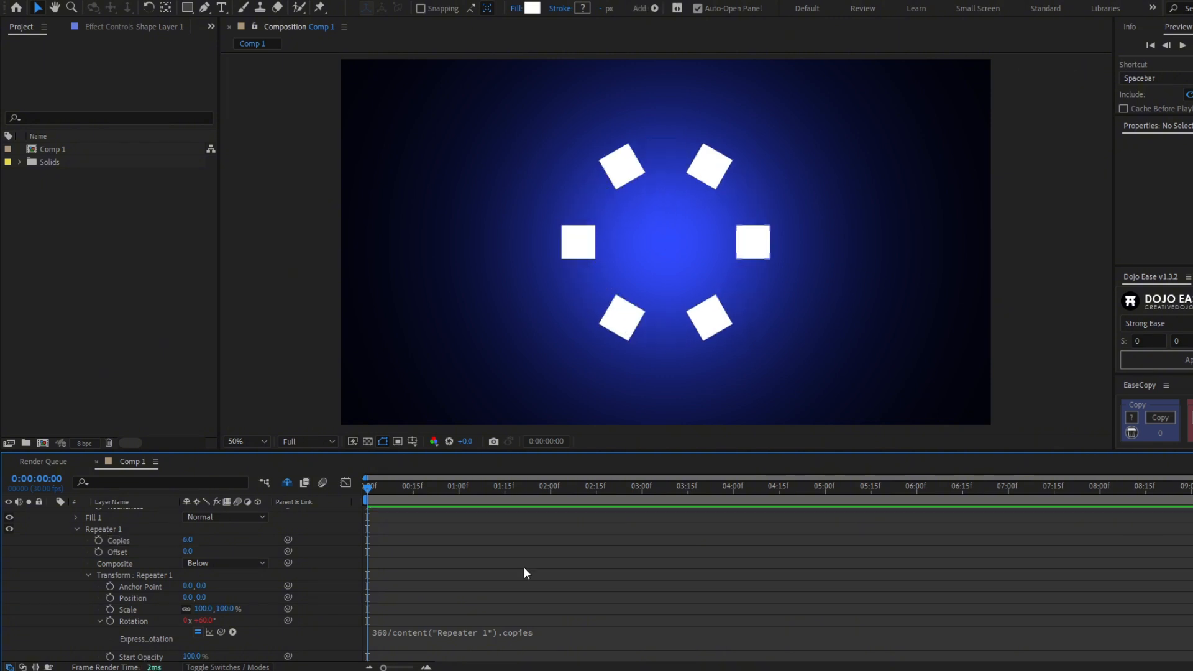
click(188, 541)
click(558, 582)
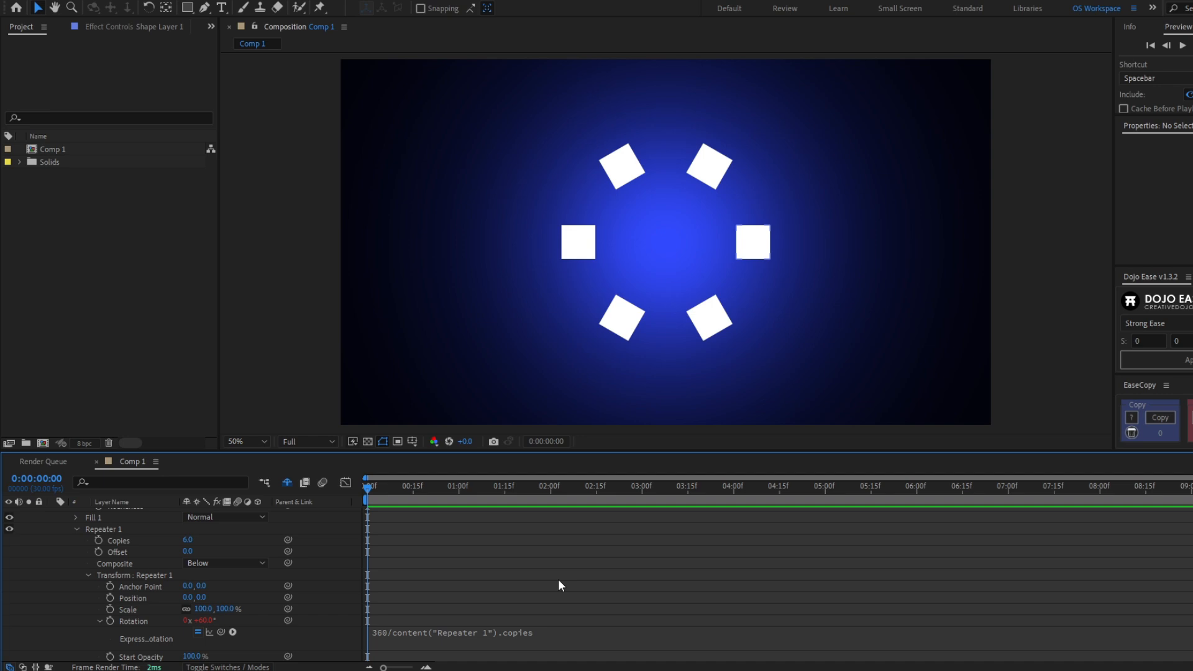
click(188, 540)
key(Up)
key(Return)
key(ctrl+z)
click(483, 564)
Enable keyframing for the rectangle path's Position at the first frame and set its X value to 0
scroll(140, 532, up, 3)
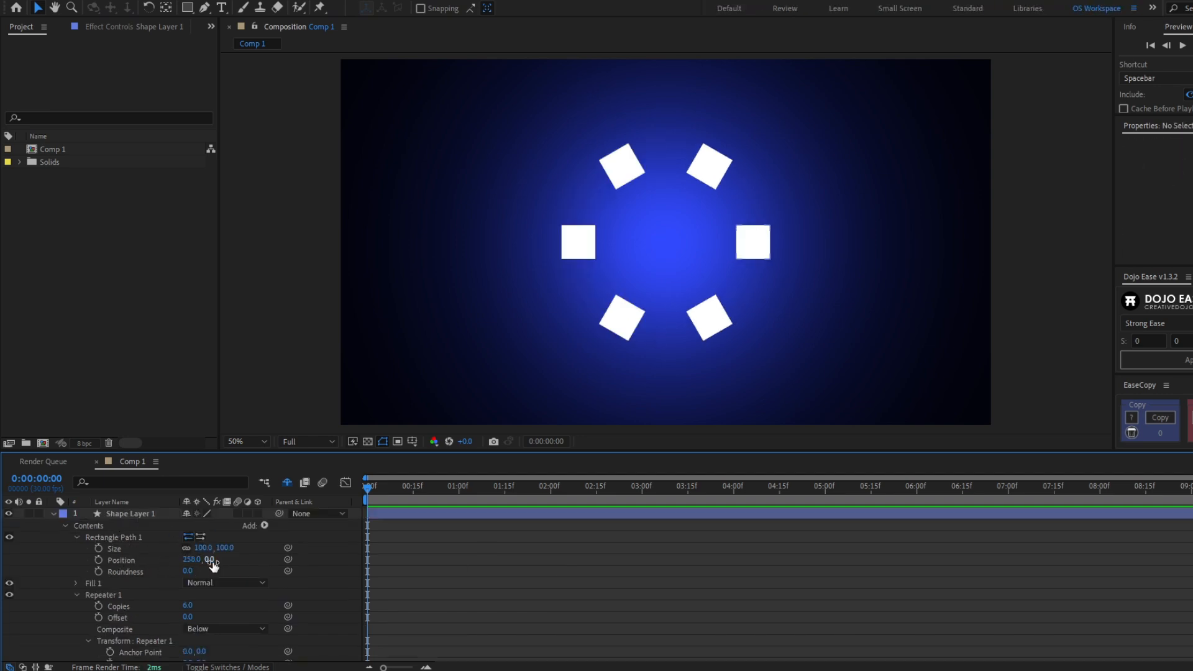
click(123, 540)
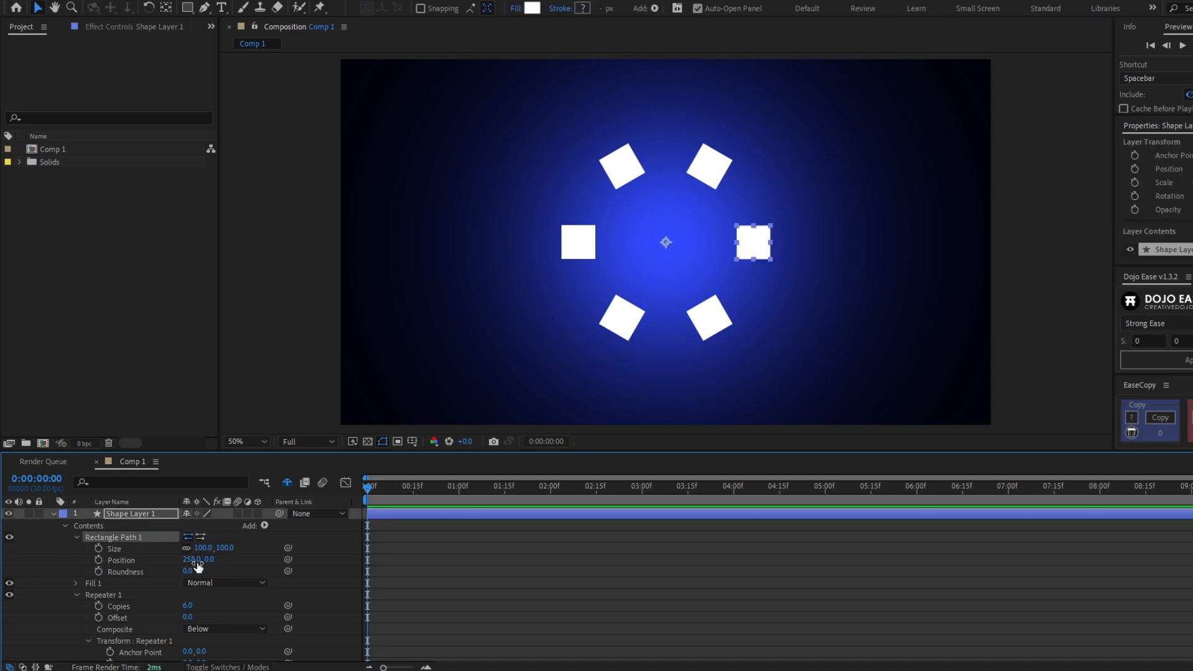
click(98, 560)
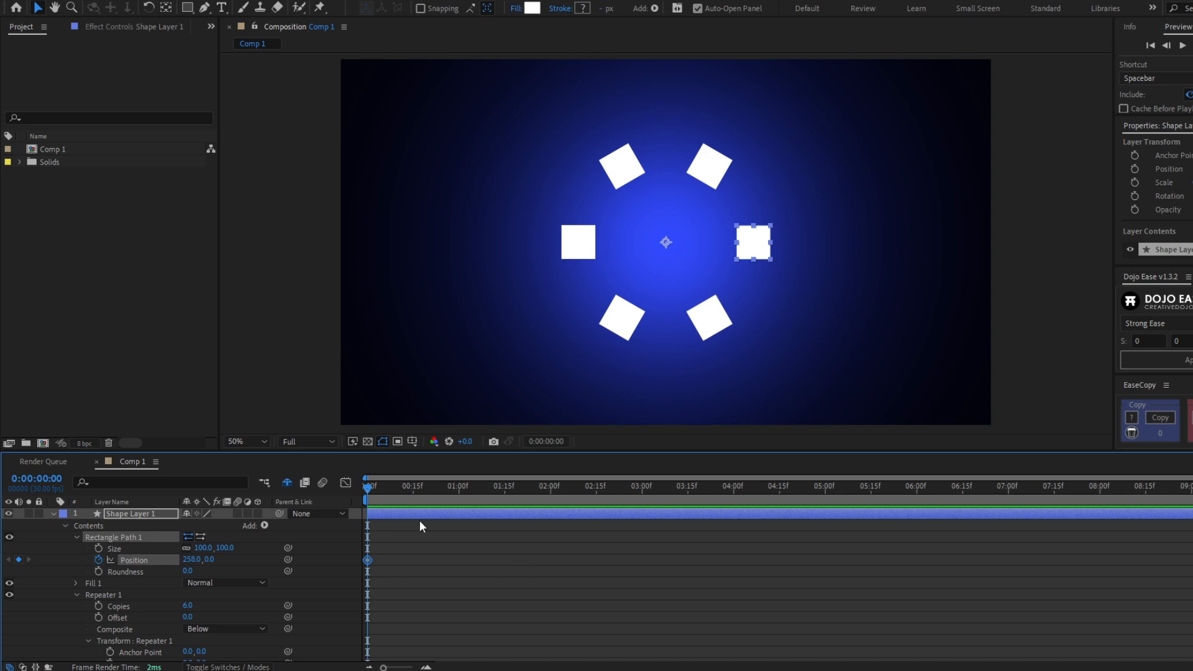
key(Return)
text(0)
key(Return)
At 1 second, keyframe the rectangle path's Position so the squares spread from the centre, using the Y value instead of X
click(463, 485)
drag(464, 486, 458, 486)
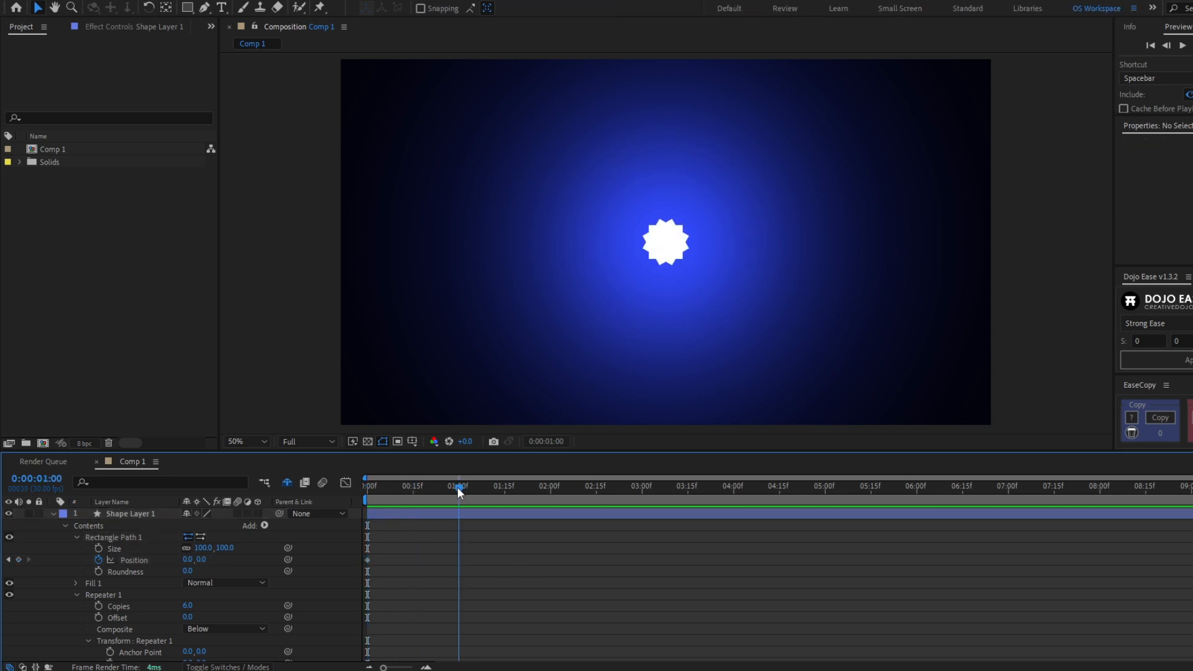
drag(188, 559, 363, 567)
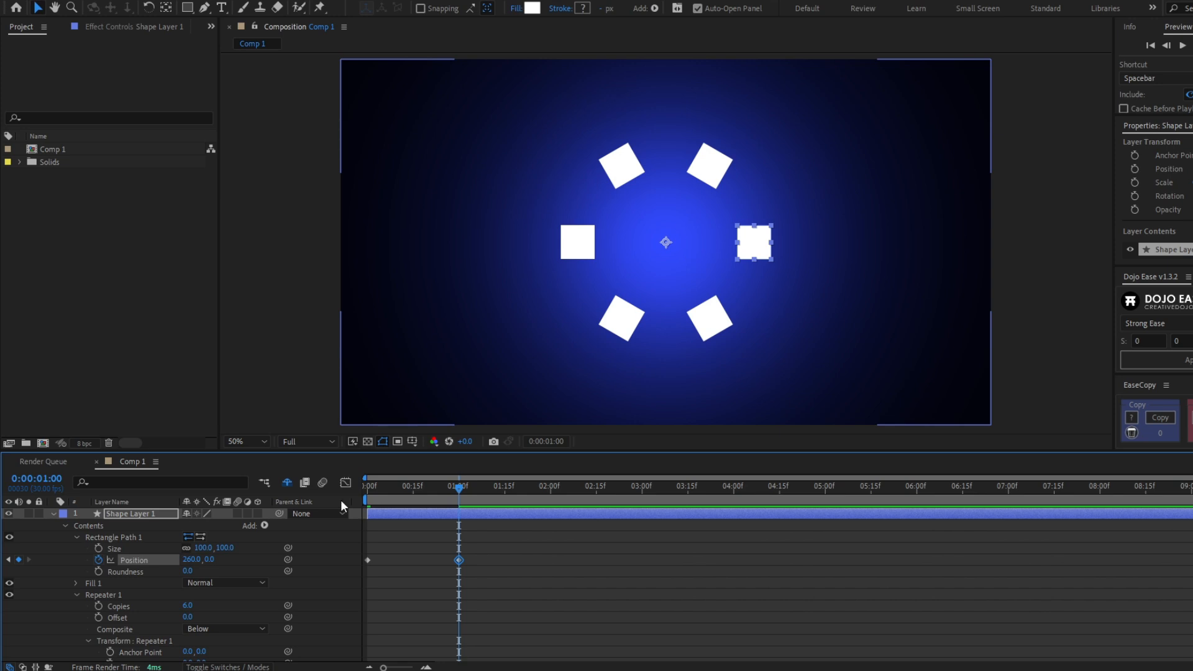
key(ctrl+z)
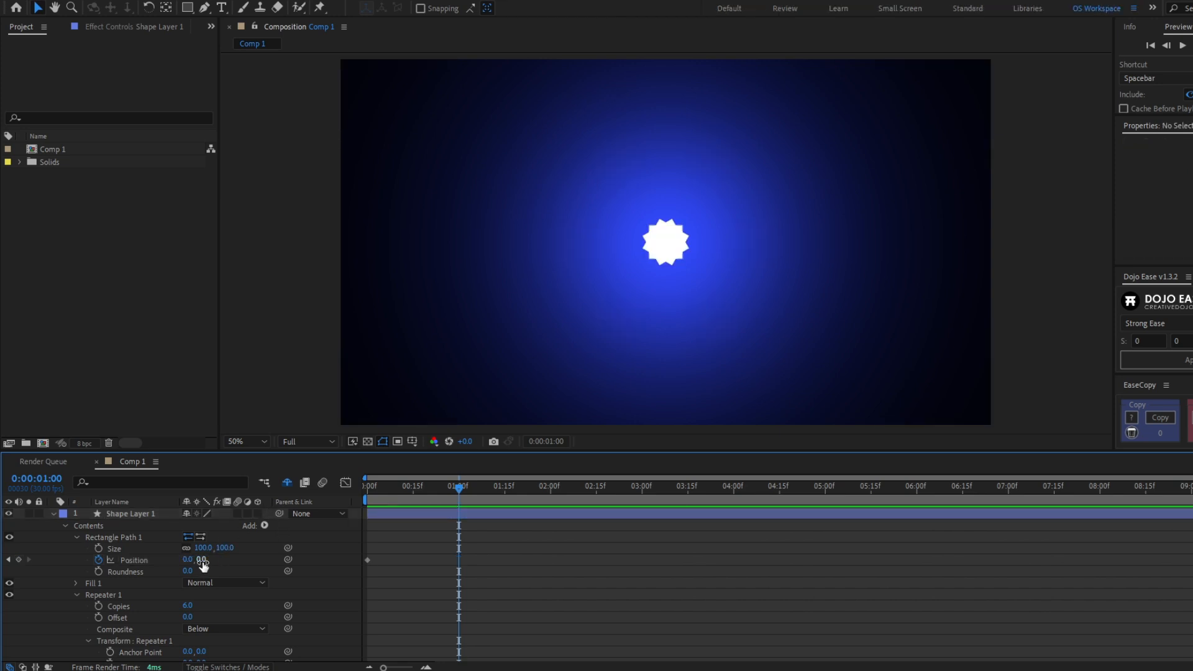
drag(203, 563, 489, 553)
click(500, 553)
Return the current time to the start of the composition and select the shape layer
drag(459, 488, 360, 544)
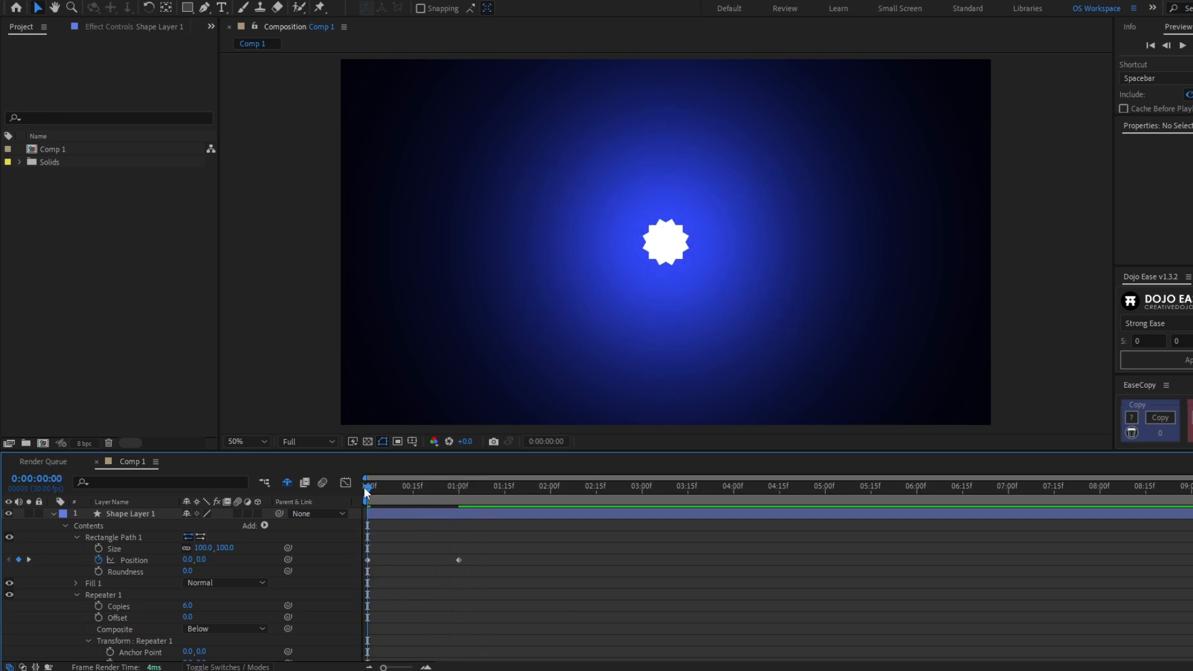
mouse_move(365, 489)
mouse_down()
mouse_move(455, 501)
mouse_move(381, 520)
mouse_move(364, 496)
mouse_up()
click(424, 514)
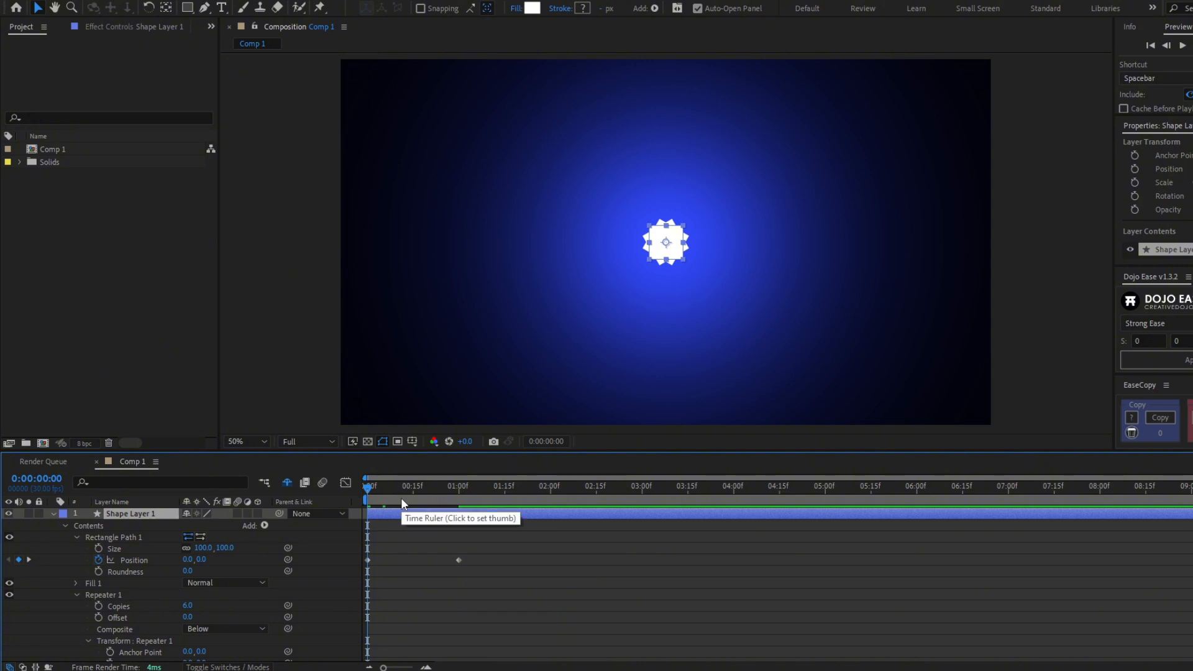
Keyframe the shape layer's Opacity at 100% on the first frame and 0% at 1 second
key(t)
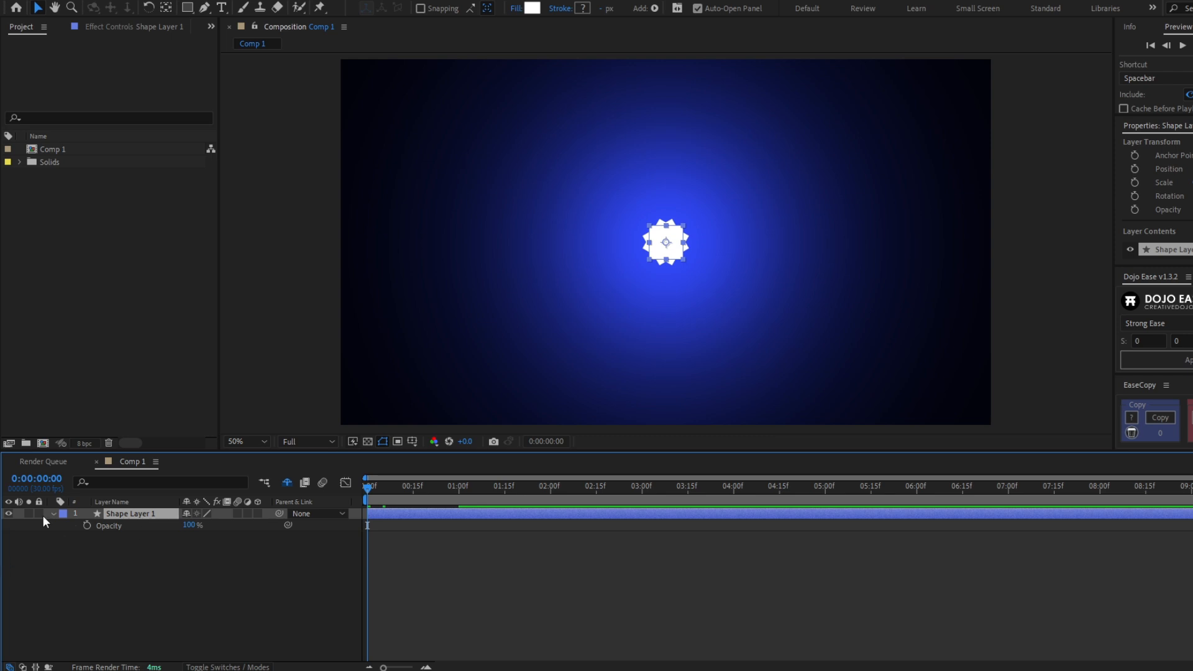
click(87, 526)
key(u)
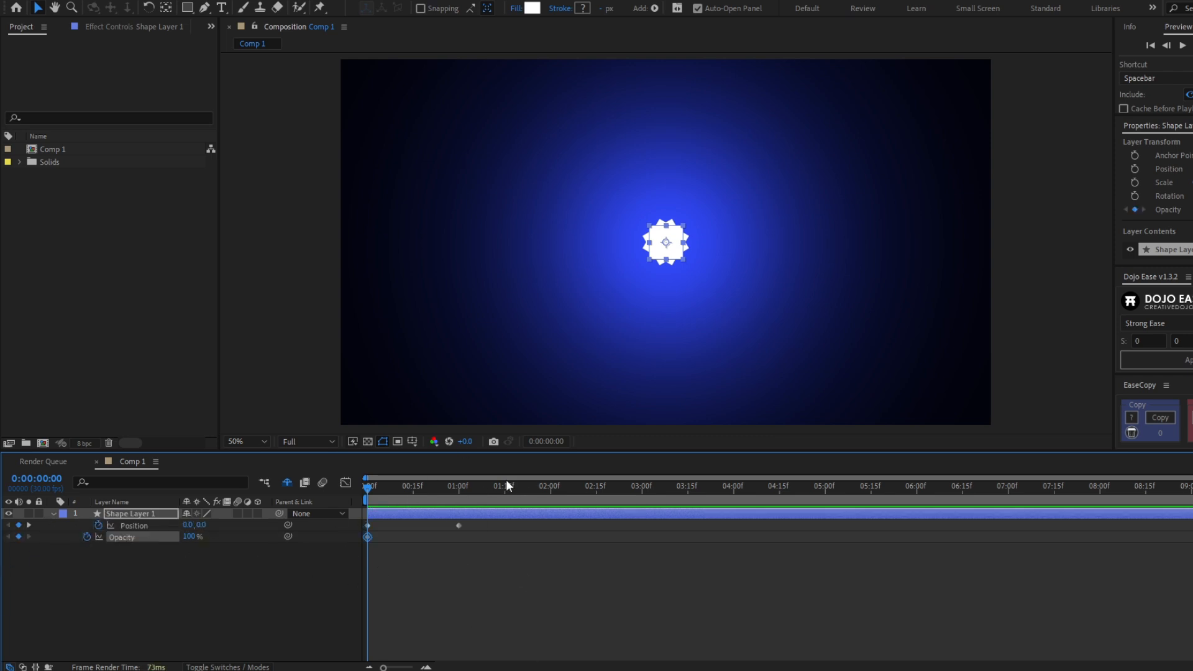
key(k)
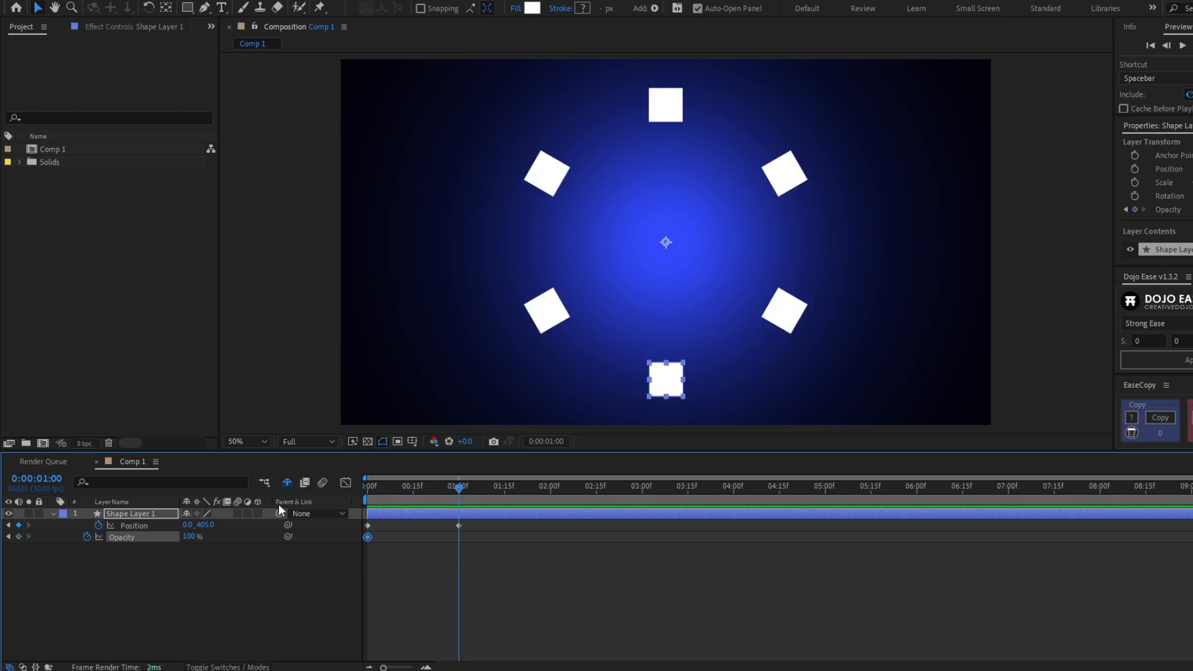
click(191, 538)
text(0)
key(Return)
click(508, 637)
Play back the animation from the start to check the squares spreading and fading
drag(380, 490, 285, 499)
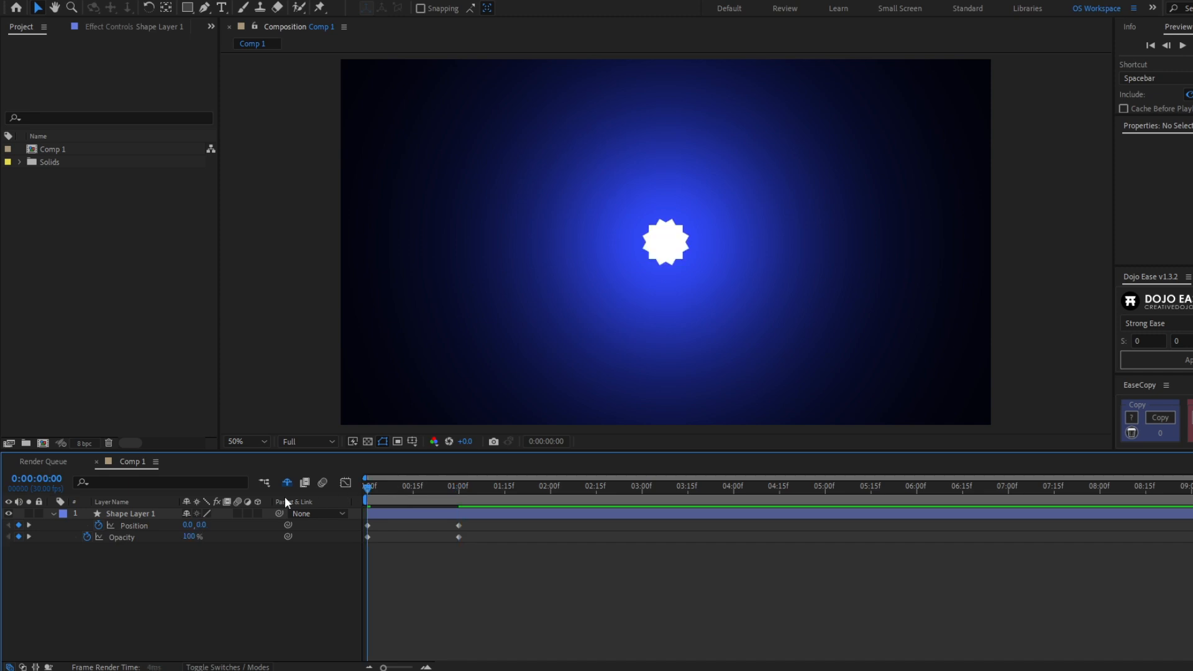
key(space)
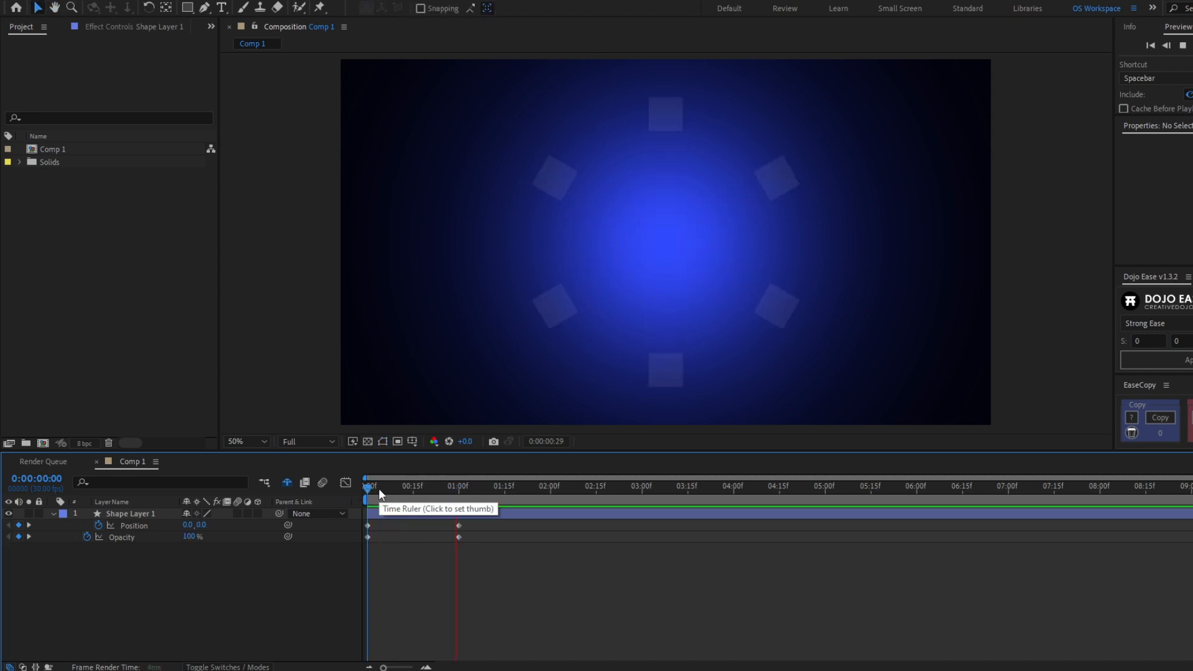
key(space)
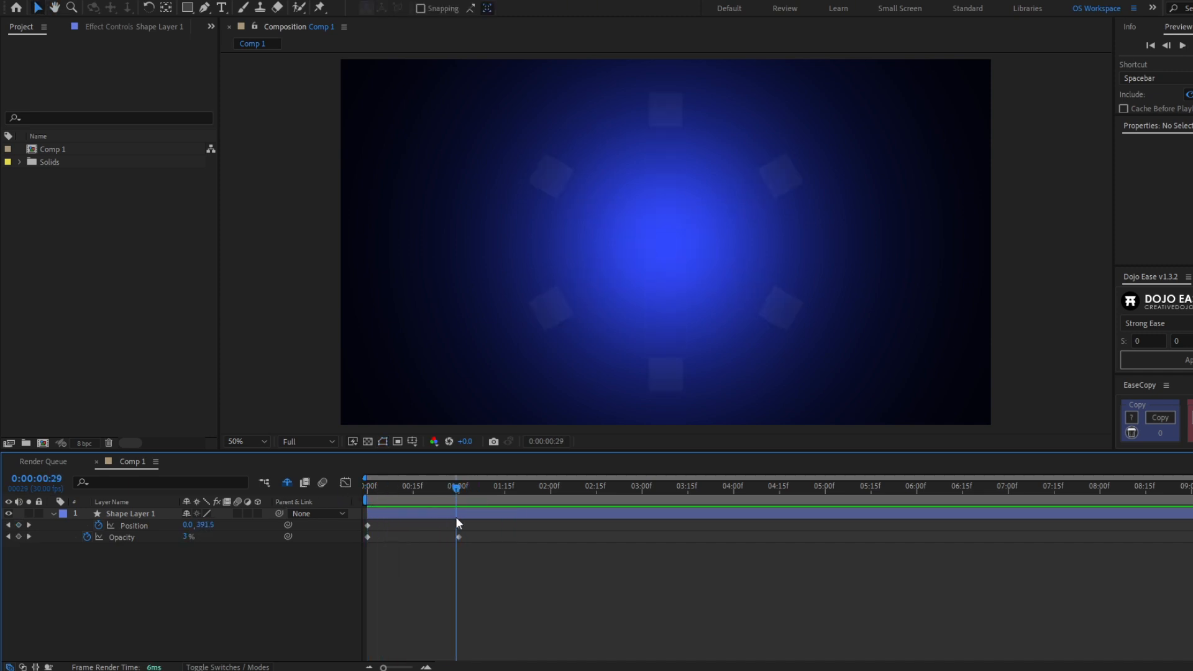
Apply Easy Ease to the Position and Opacity keyframes at 1 second and lengthen their incoming influence in the speed graph
key(Page_Down)
drag(472, 553, 444, 518)
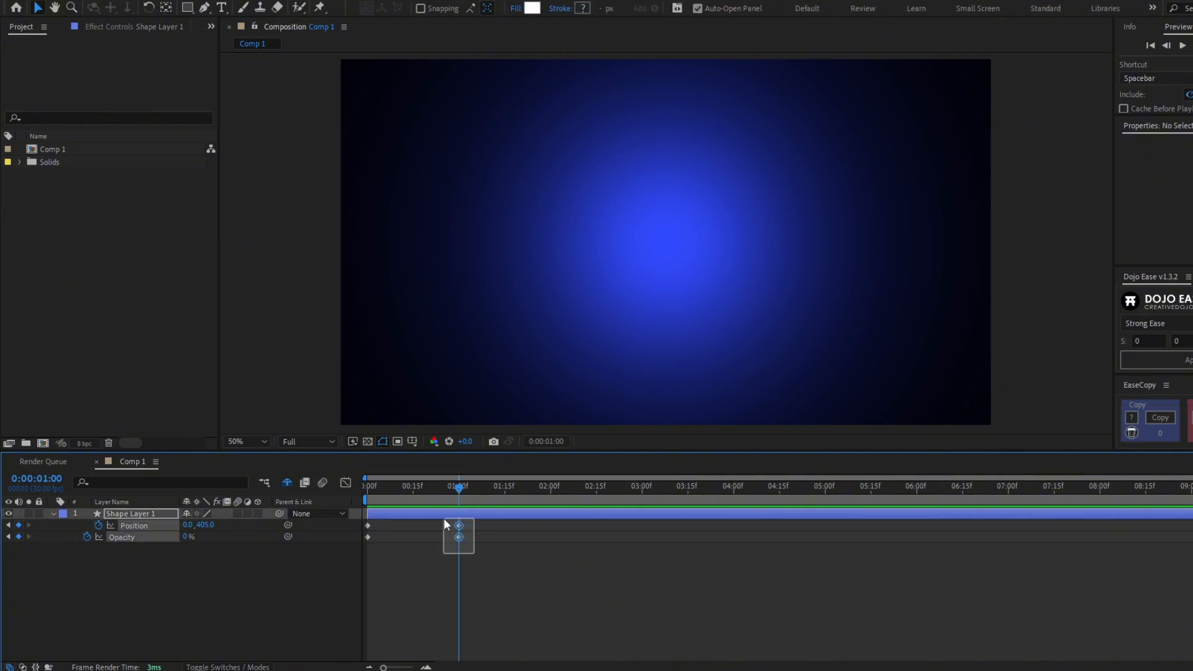
key(F9)
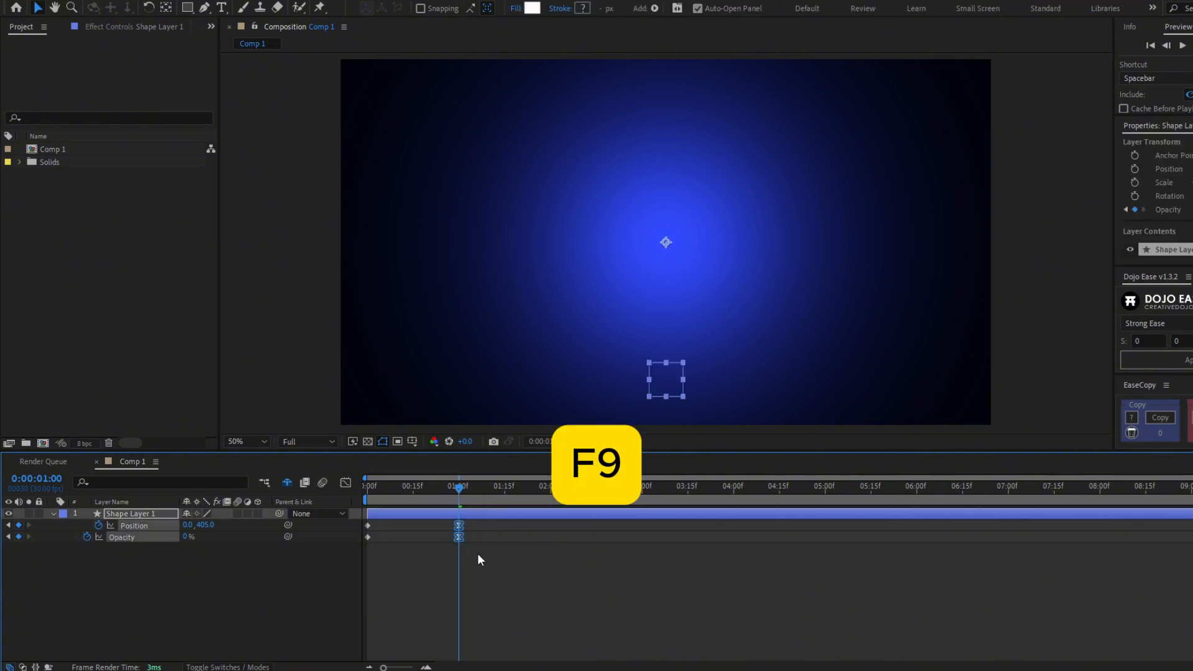
click(345, 482)
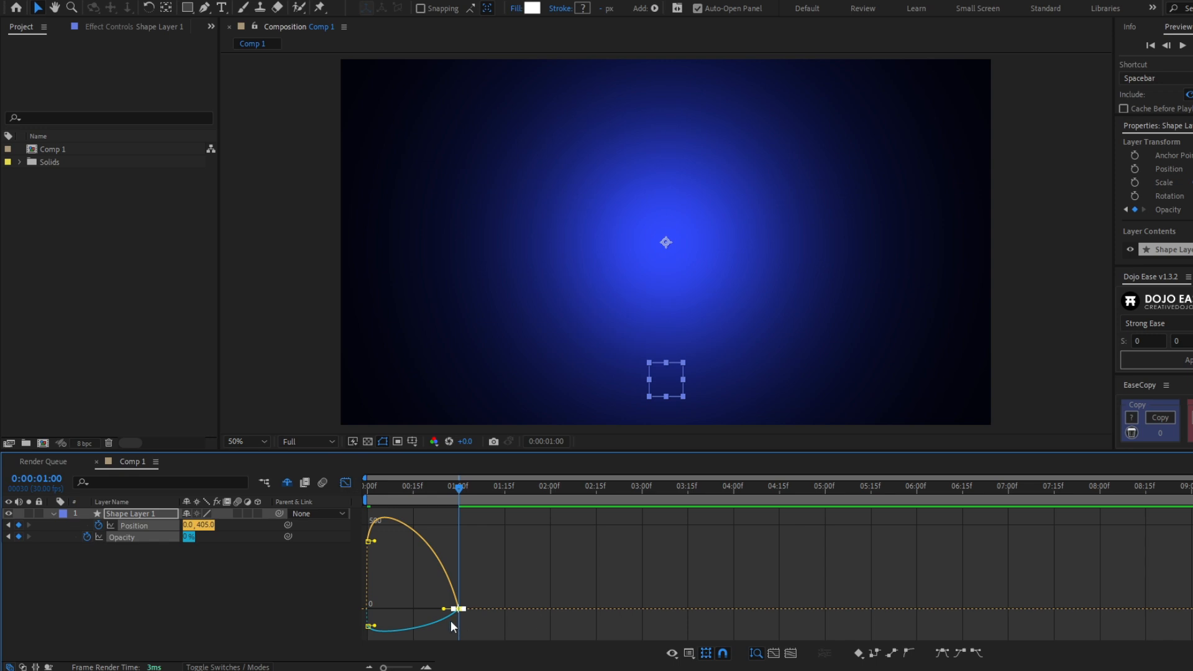
drag(444, 609, 405, 609)
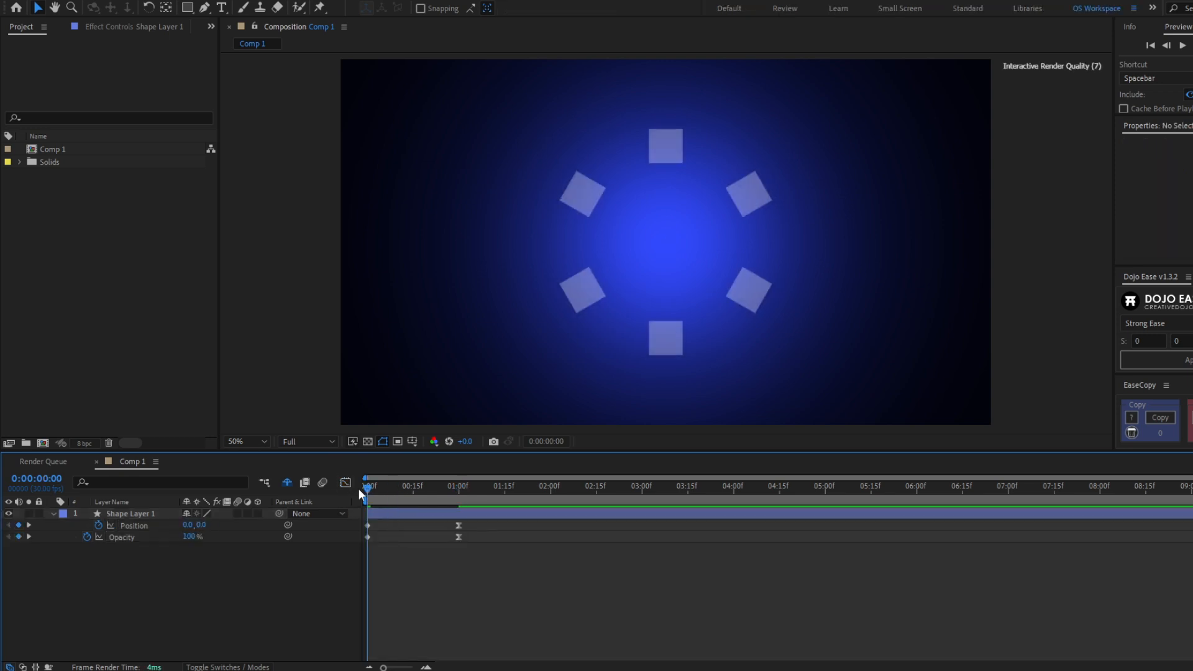
Play back the eased burst, return to the start of the composition and collapse the shape layer's keyframed properties
key(space)
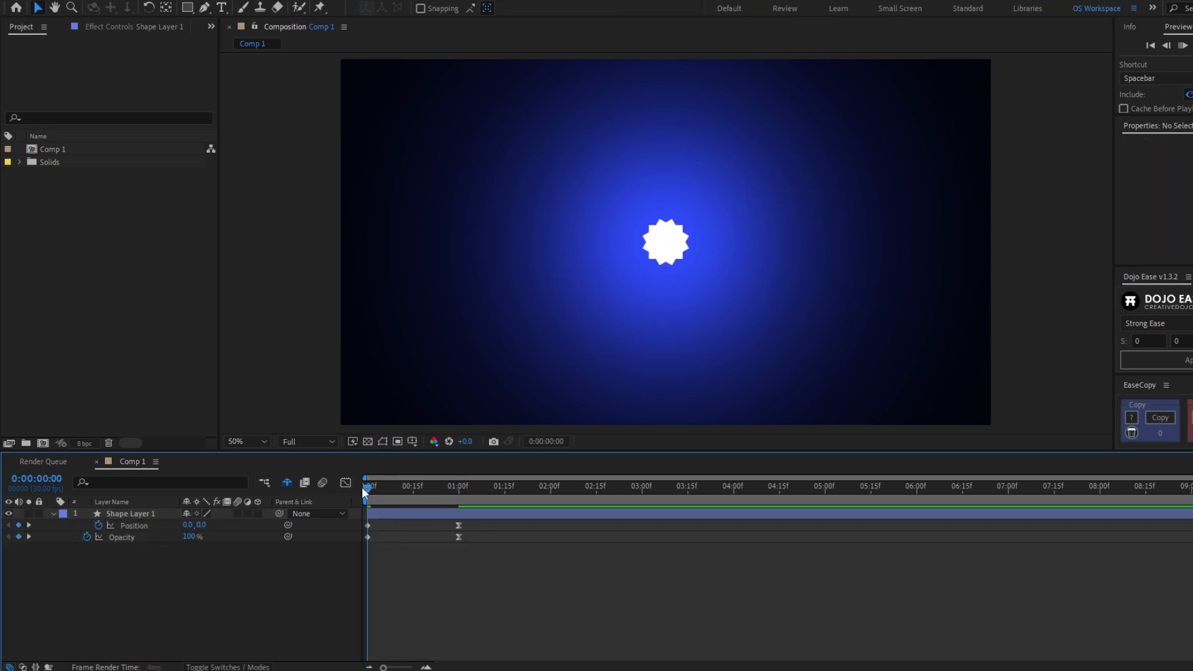
key(space)
drag(367, 489, 441, 506)
key(Home)
click(412, 514)
key(u)
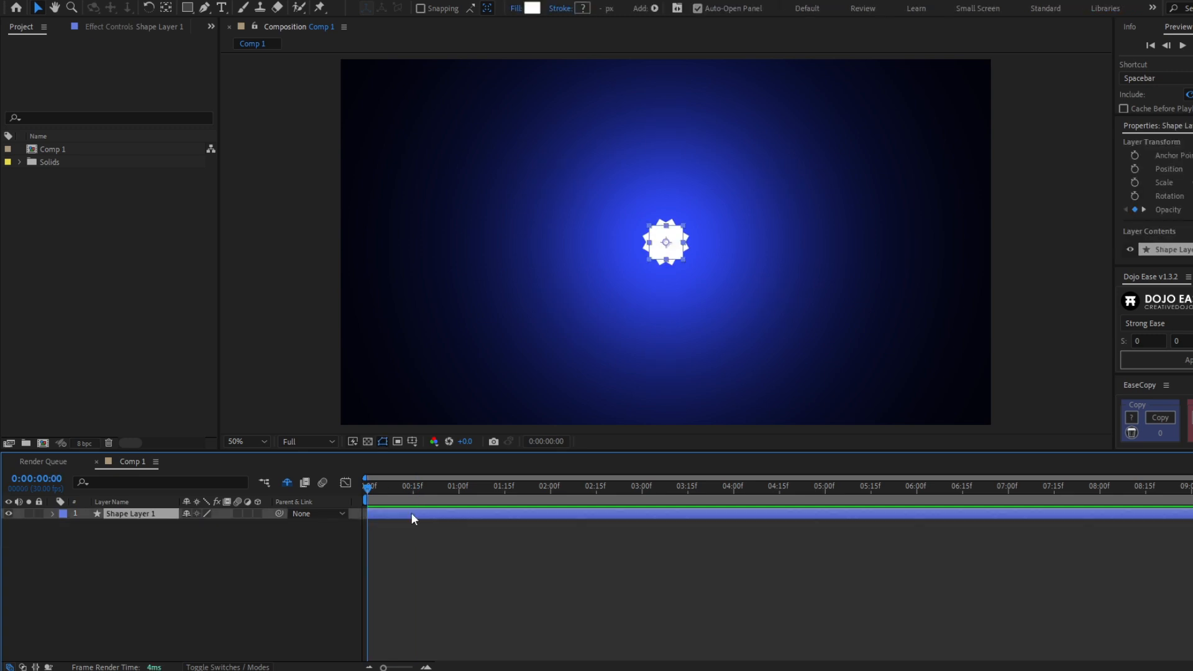
At frame 5, try rotating the whole shape layer through its Transform Rotation, and undo the change
mouse_move(384, 484)
mouse_down()
mouse_move(405, 488)
mouse_move(384, 487)
mouse_up()
click(50, 514)
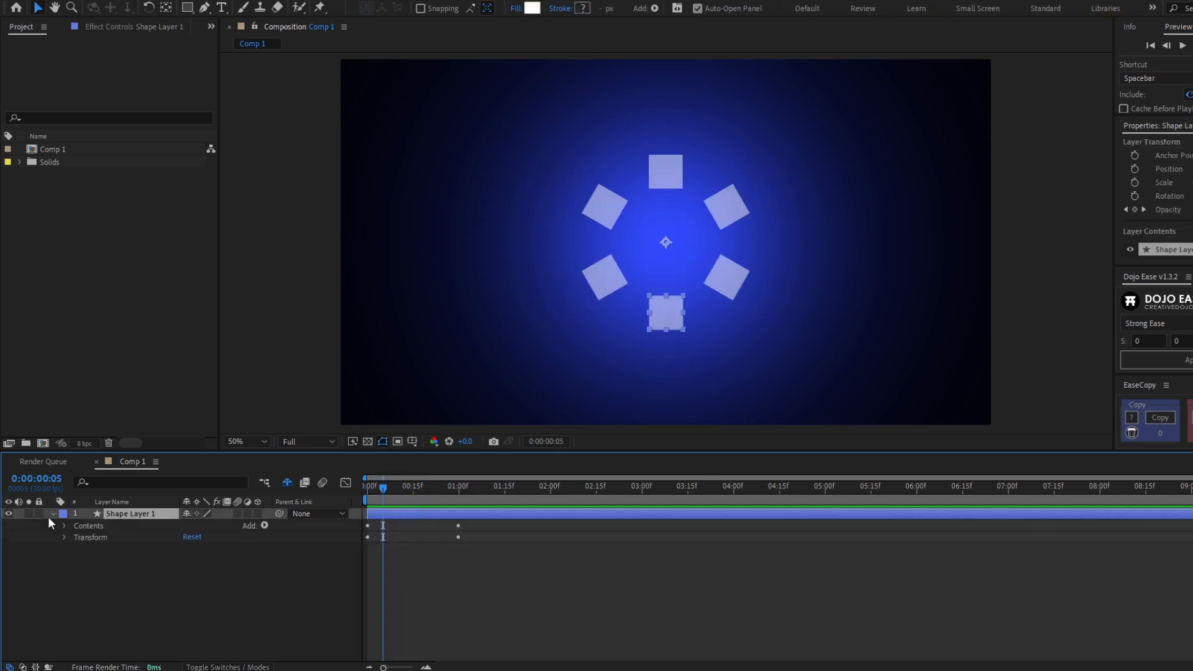
click(48, 516)
scroll(789, 248, up, 2)
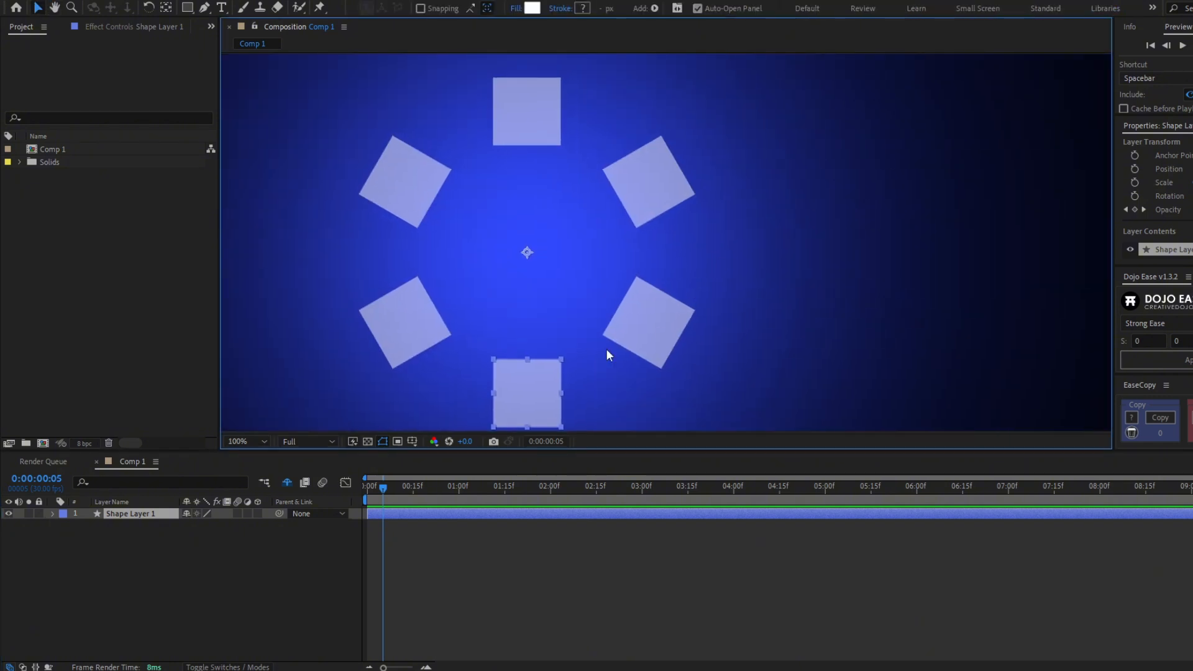
drag(564, 302, 664, 274)
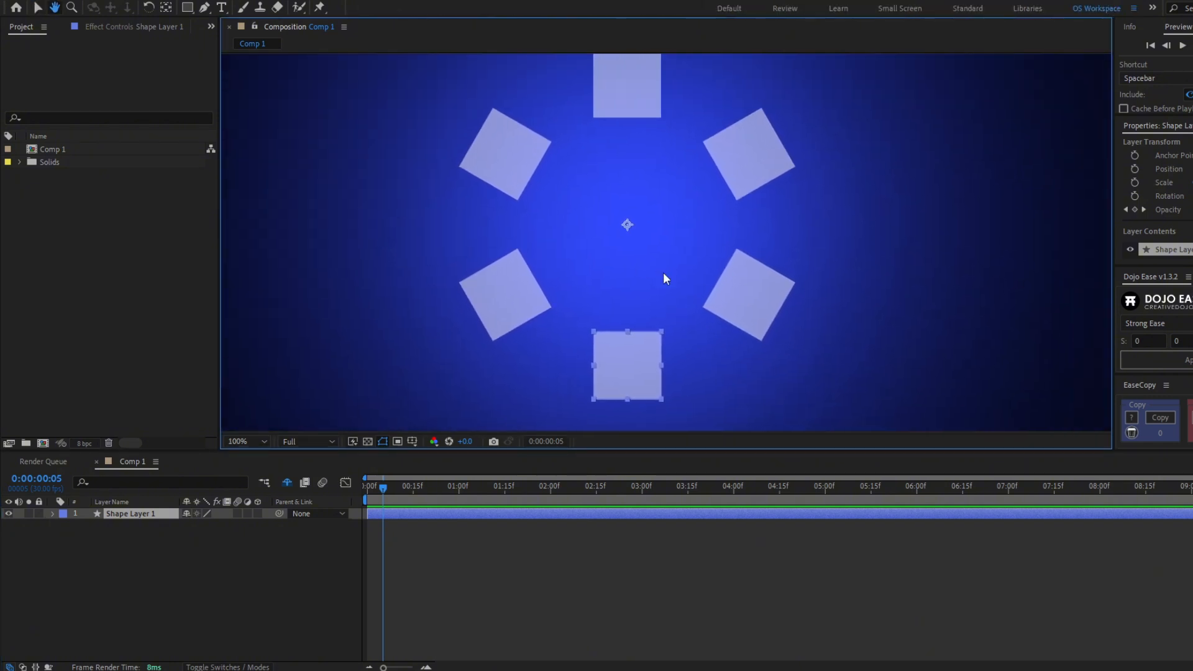
click(53, 514)
click(64, 525)
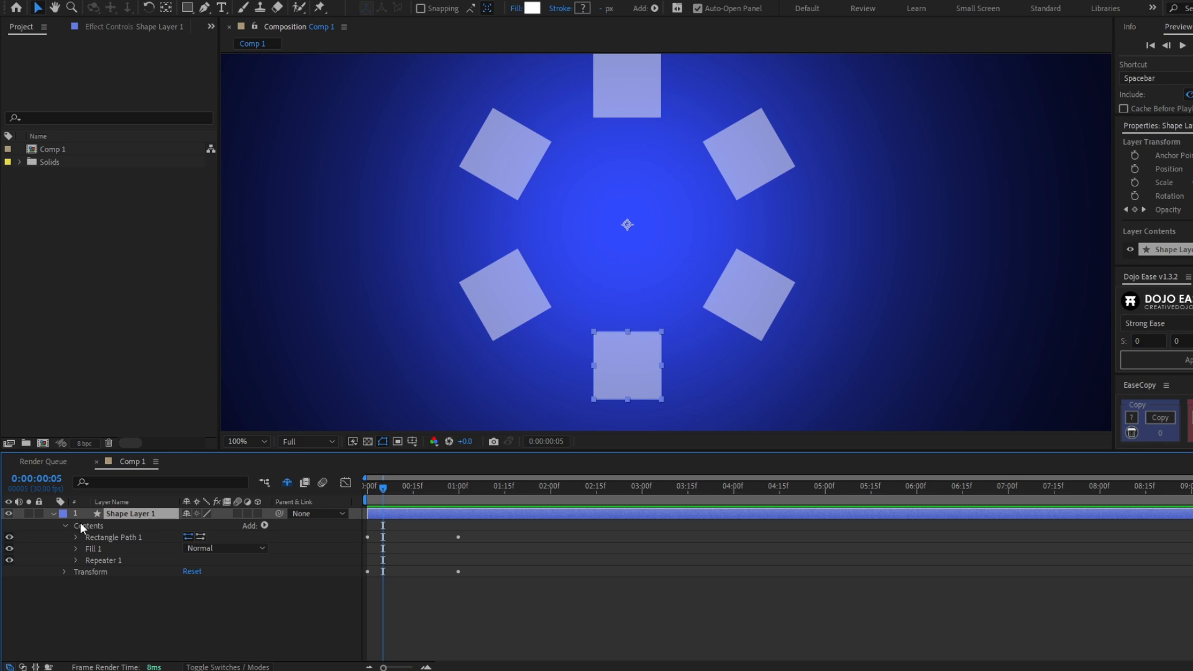
click(64, 571)
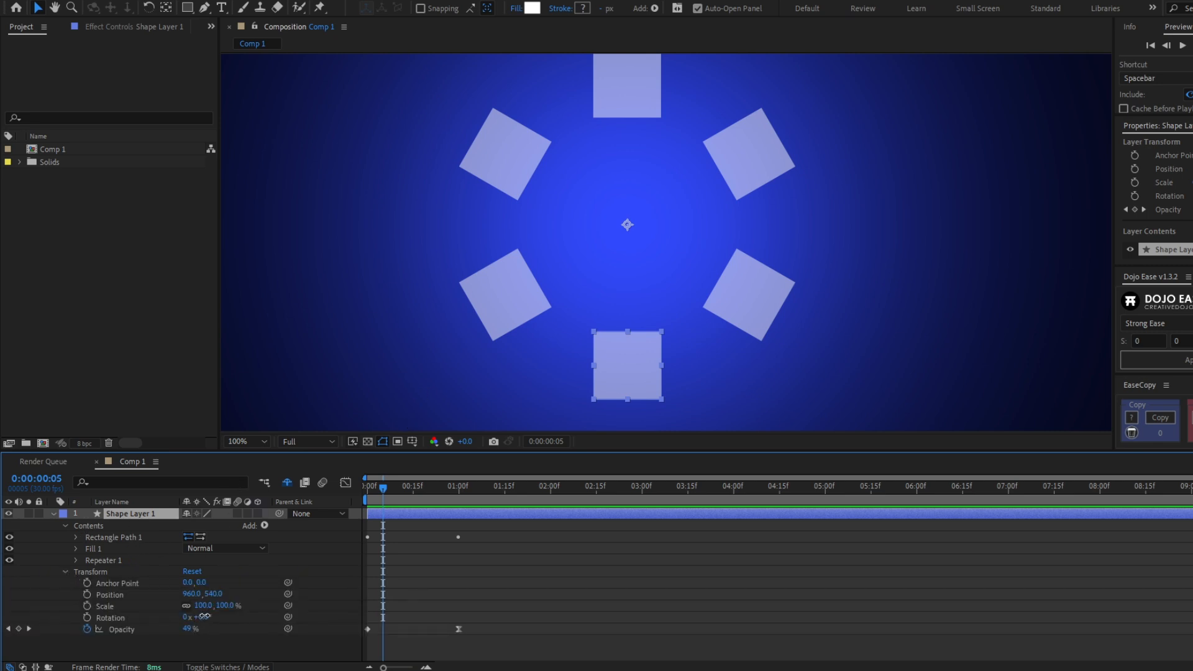
drag(205, 617, 348, 597)
key(ctrl+z)
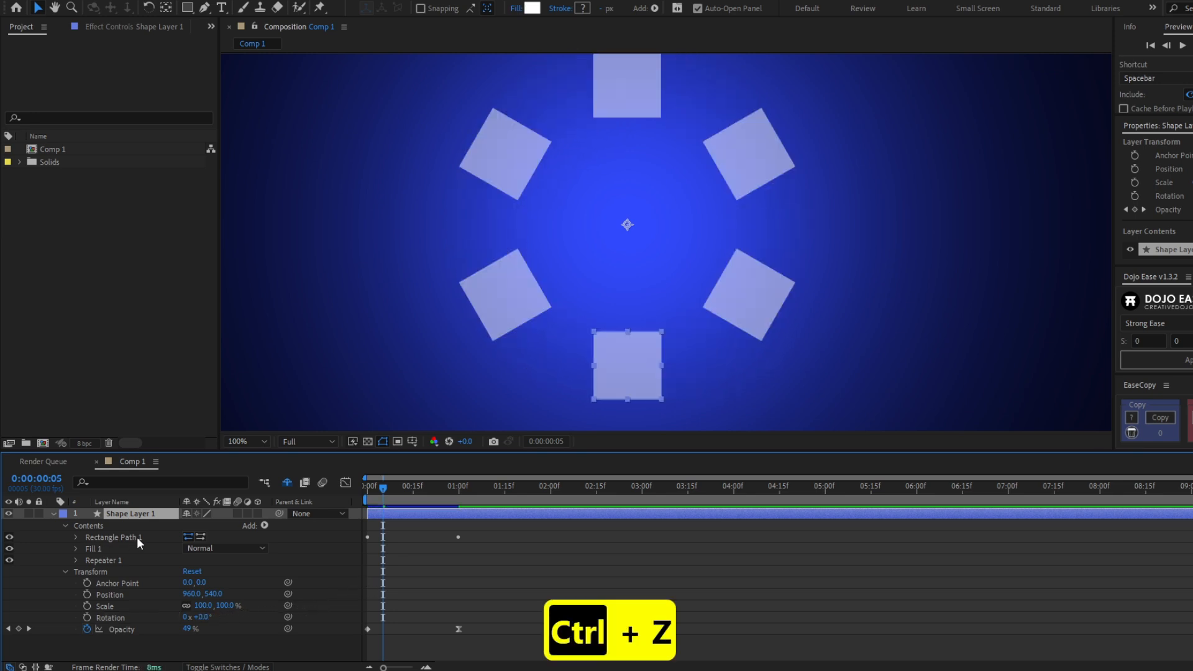
Add an empty group to the shape layer's Contents and move Rectangle Path 1 into it
click(137, 537)
click(75, 536)
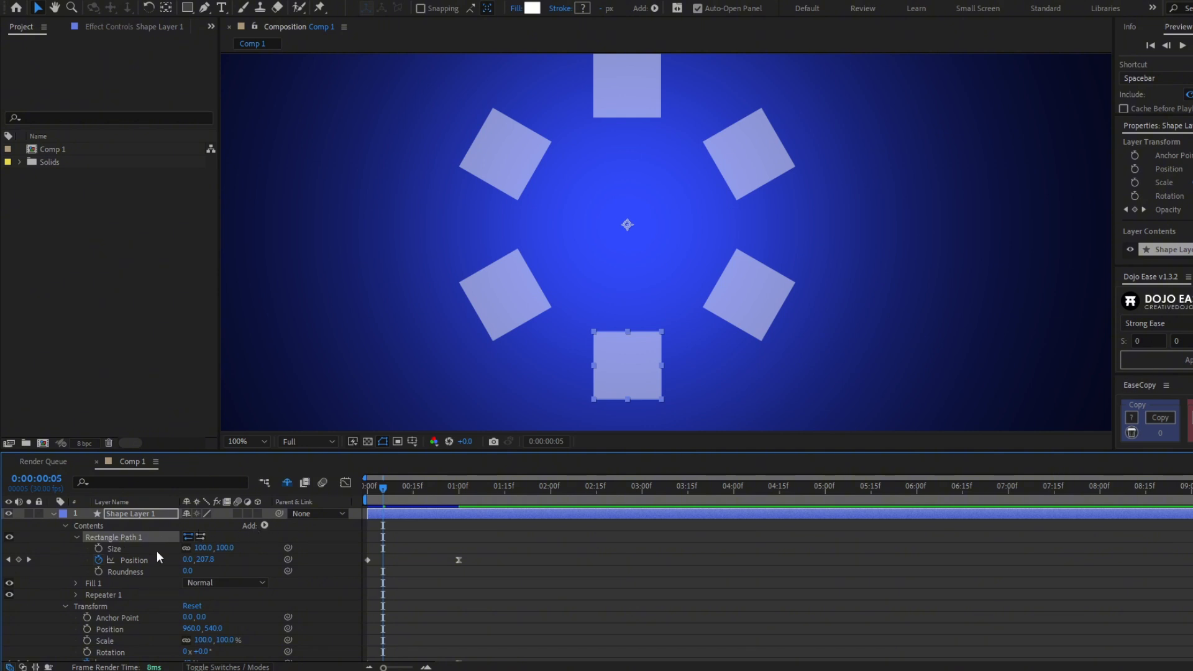
click(110, 528)
click(264, 525)
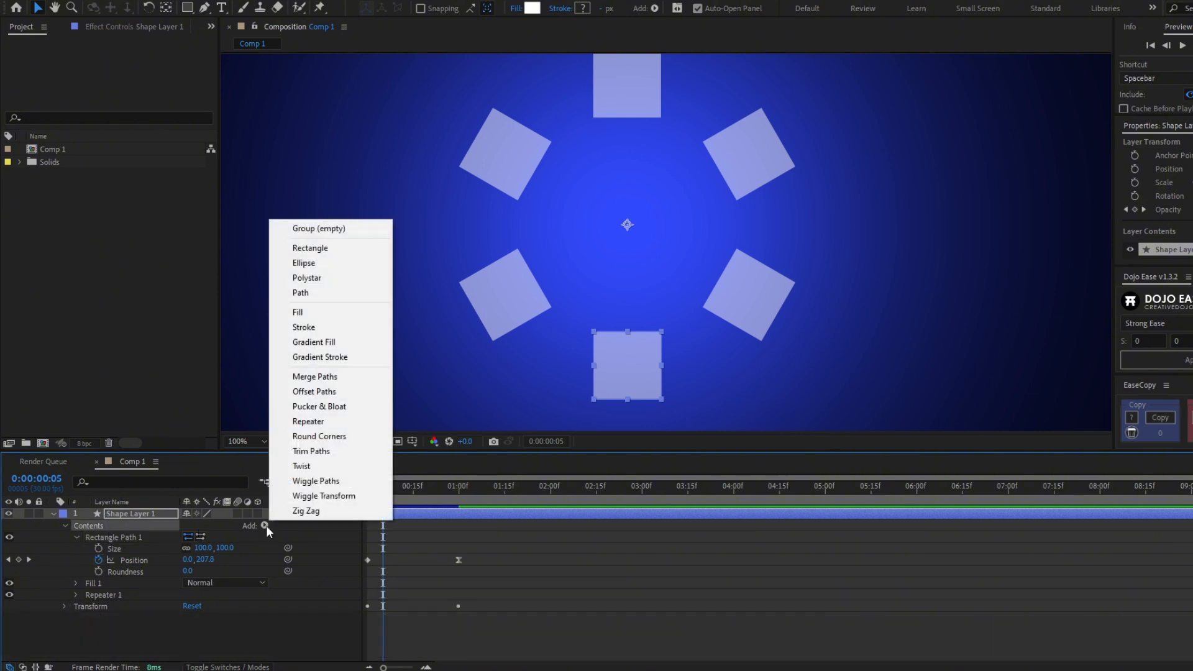
click(319, 230)
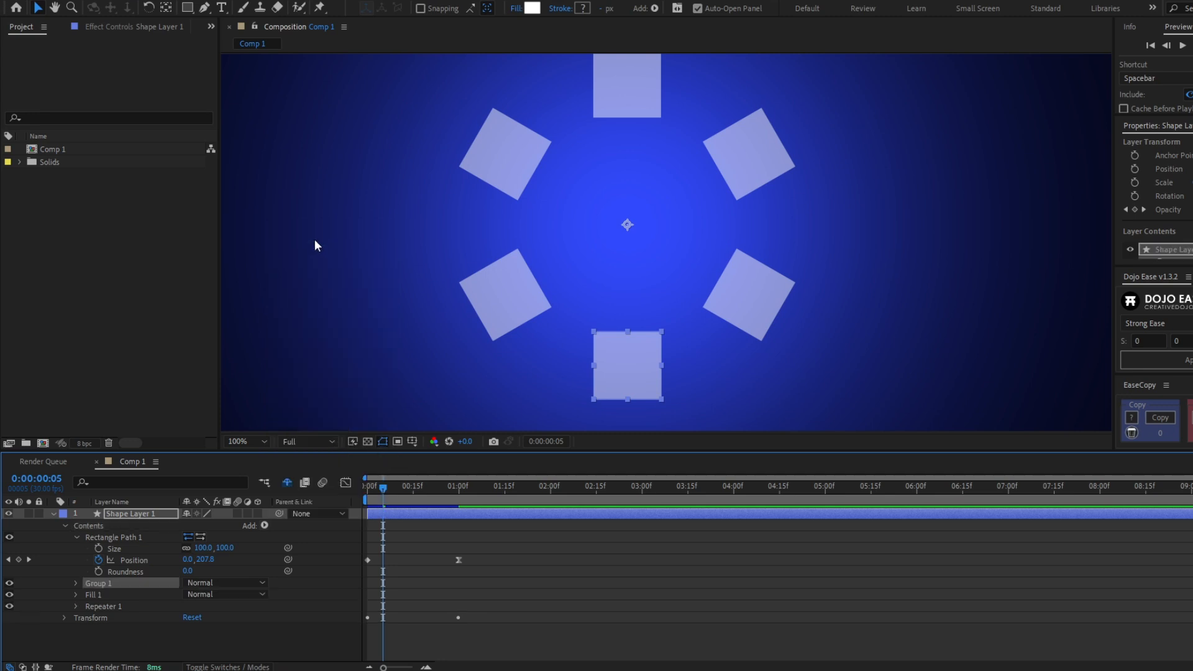
click(124, 538)
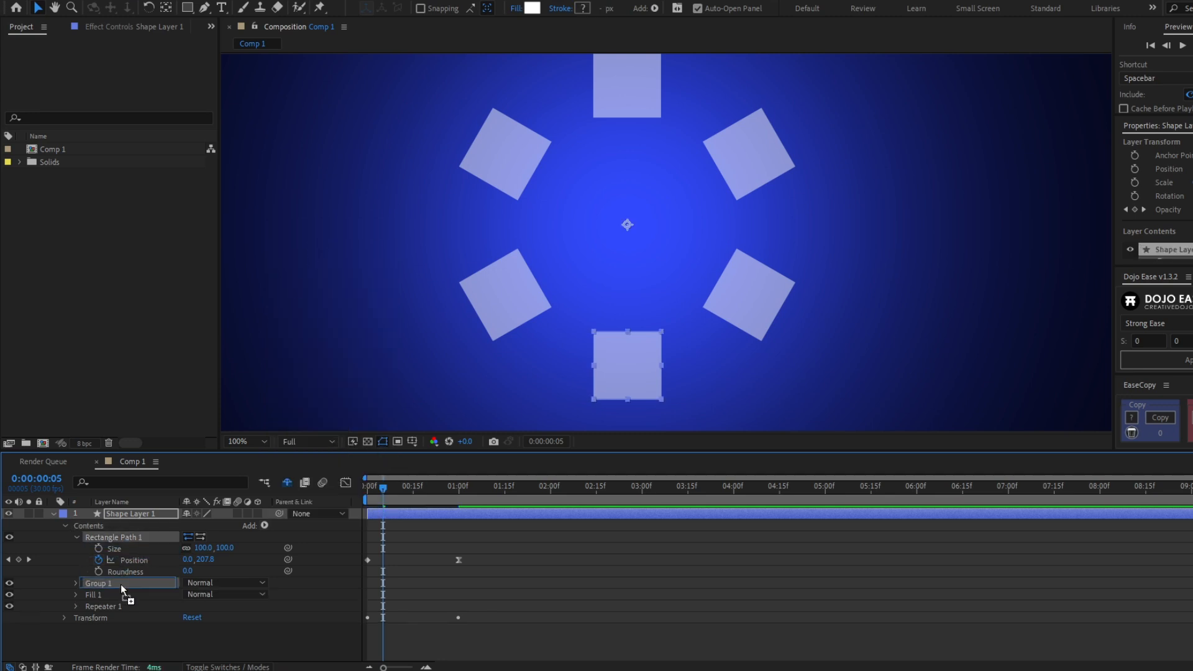
drag(112, 584, 112, 584)
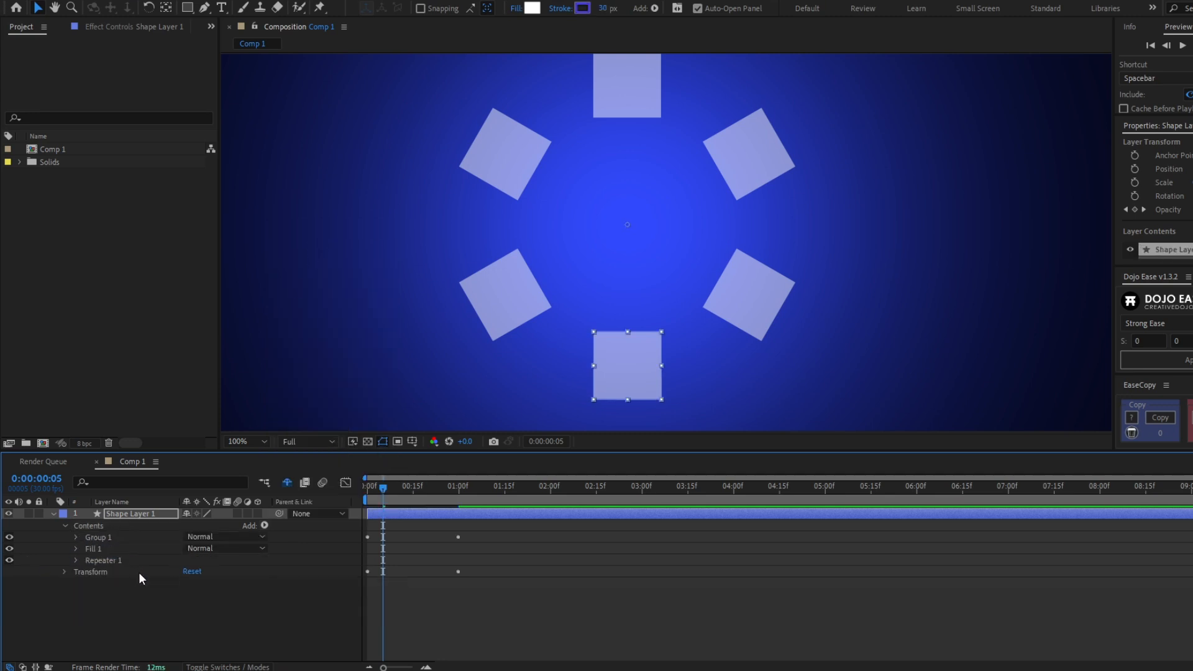
Try a Rotation of about 91° in Group 1's transform, and undo the change
click(76, 538)
click(108, 564)
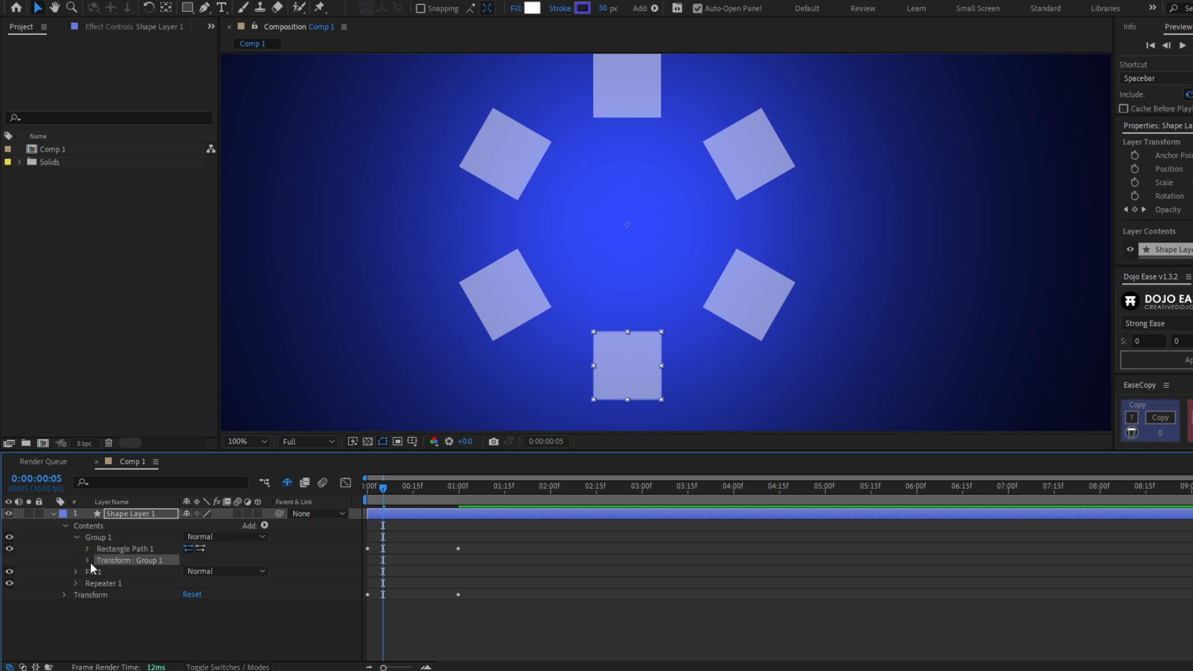
click(86, 561)
scroll(124, 559, down, 1)
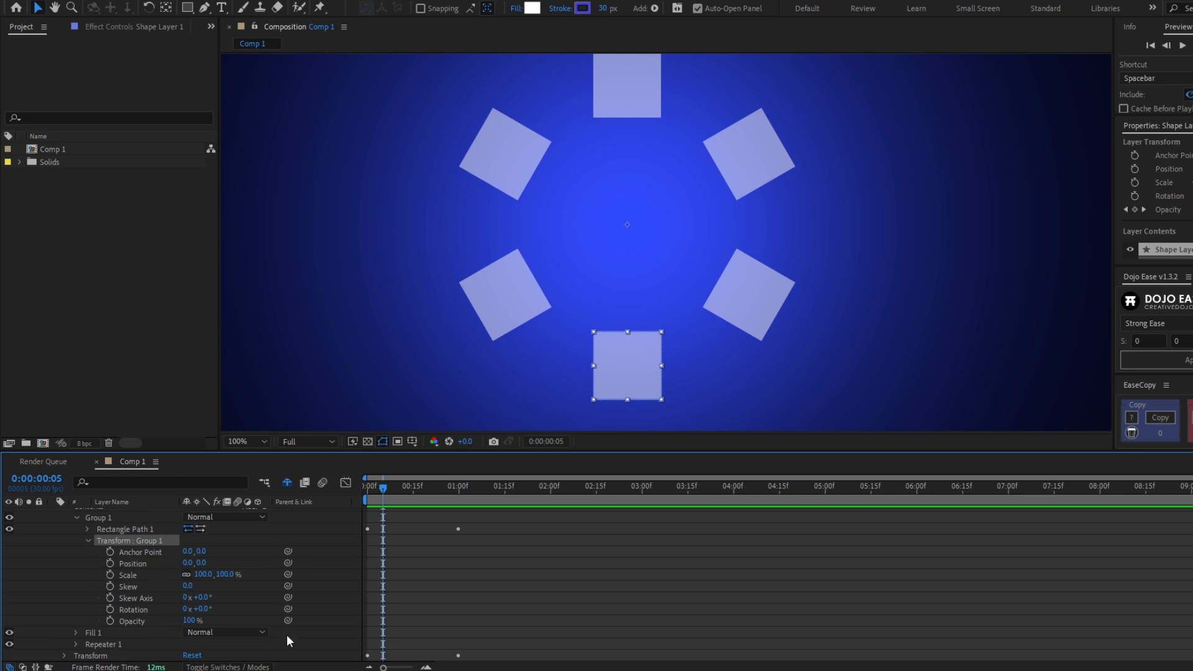
scroll(225, 550, up, 2)
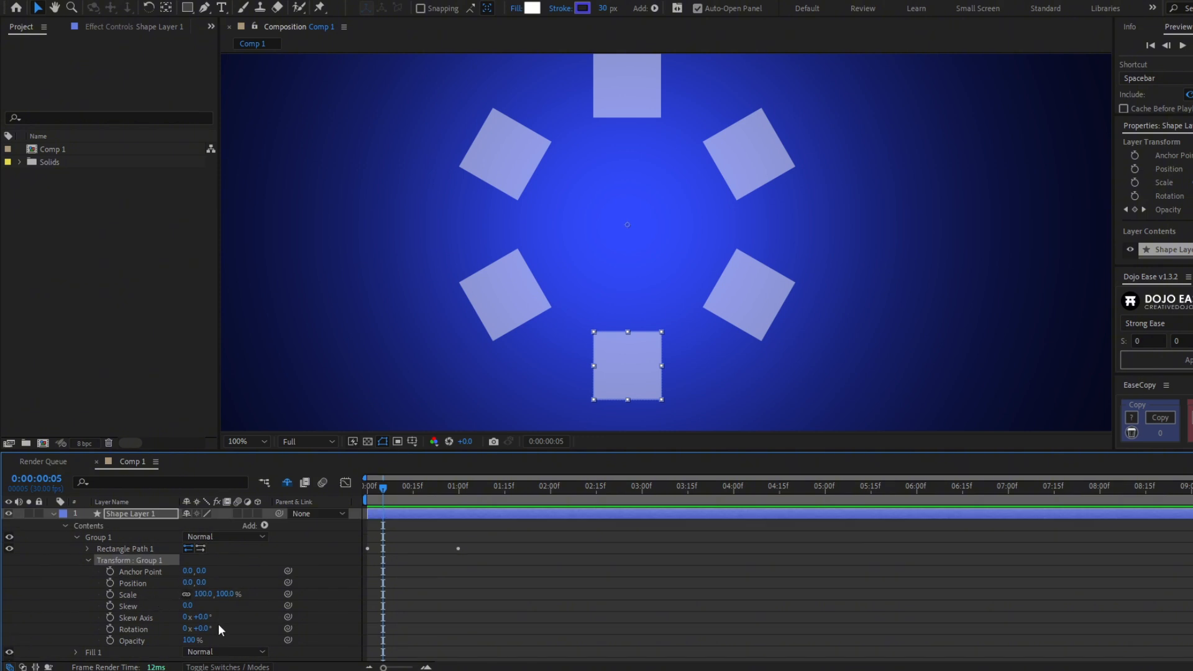
drag(208, 630, 269, 630)
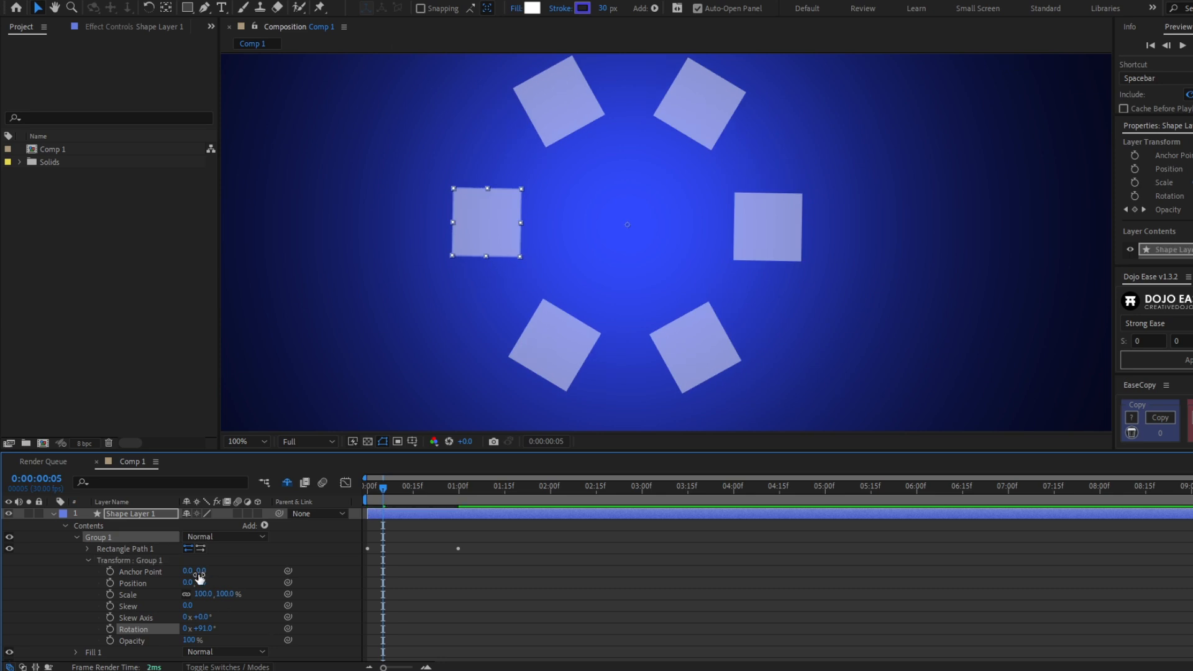
key(ctrl+z)
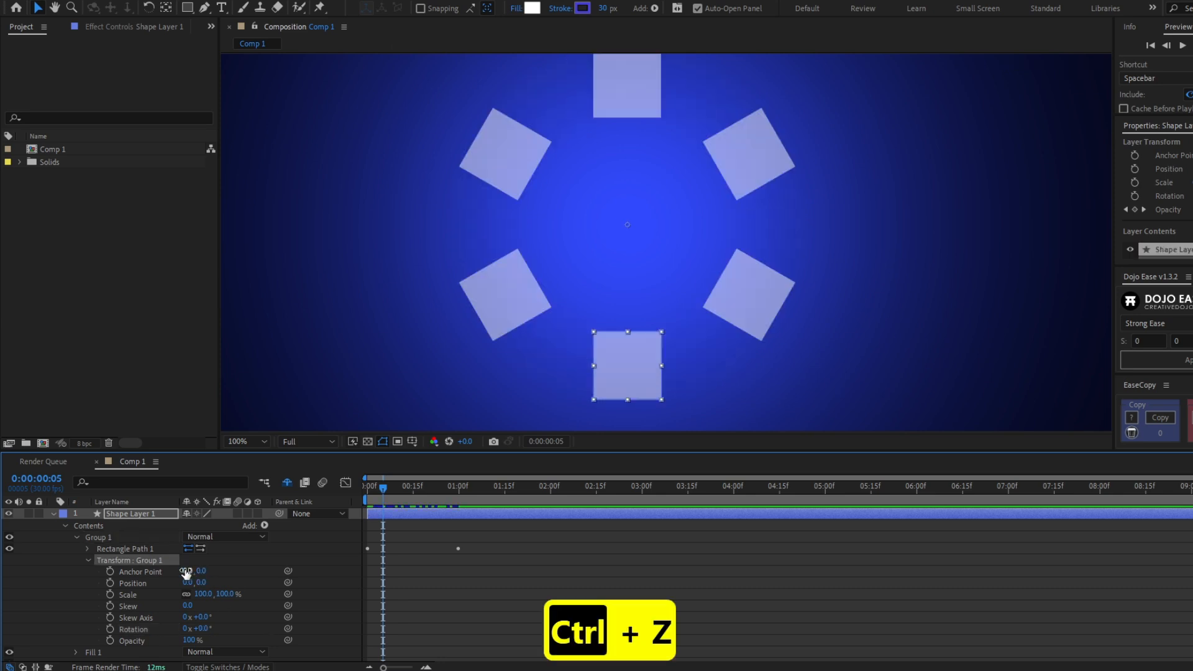
Return to the first frame and delete both Position keyframes of Rectangle Path 1 inside Group 1
click(88, 561)
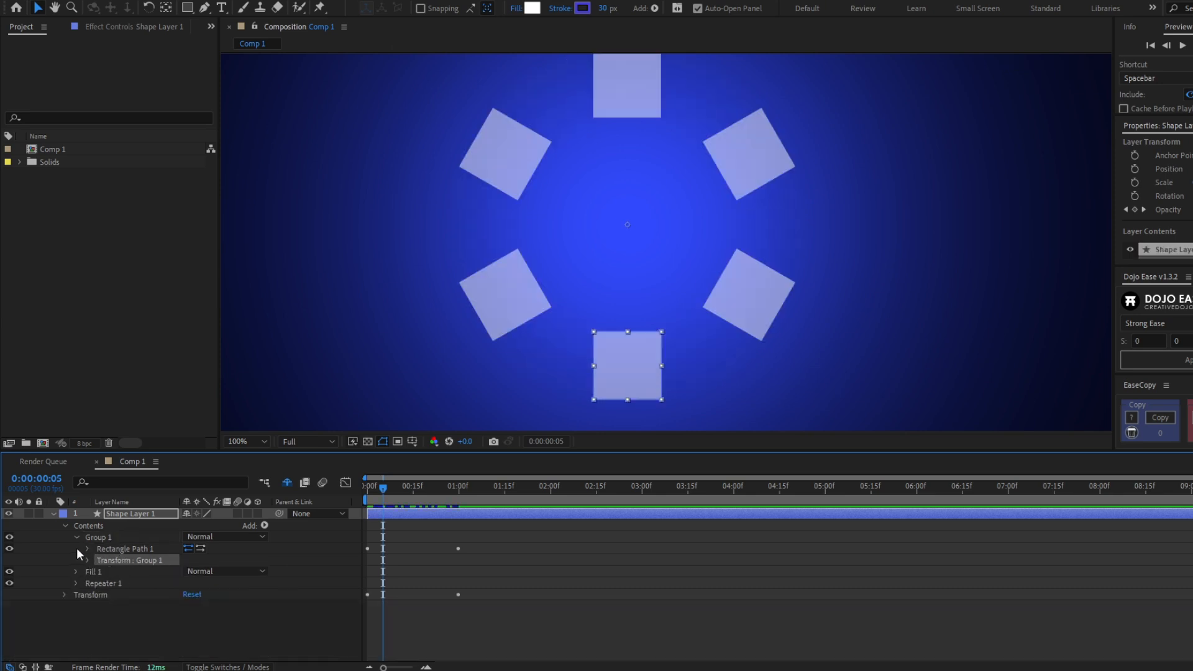
click(88, 549)
drag(383, 487, 368, 495)
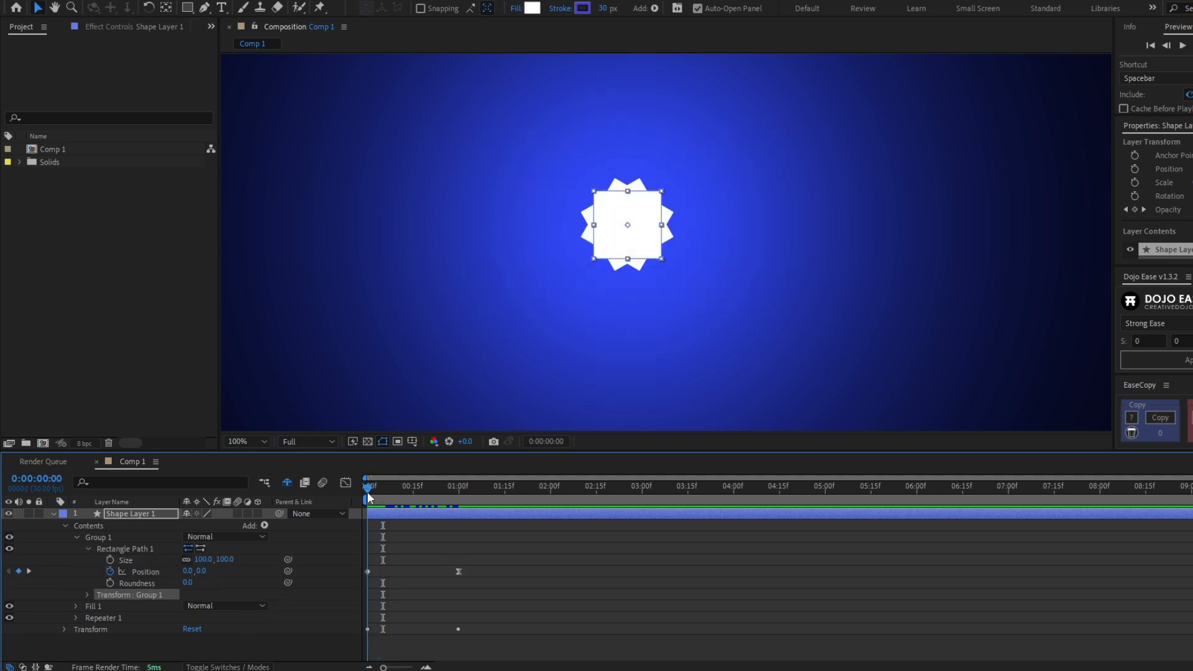
drag(499, 548, 344, 584)
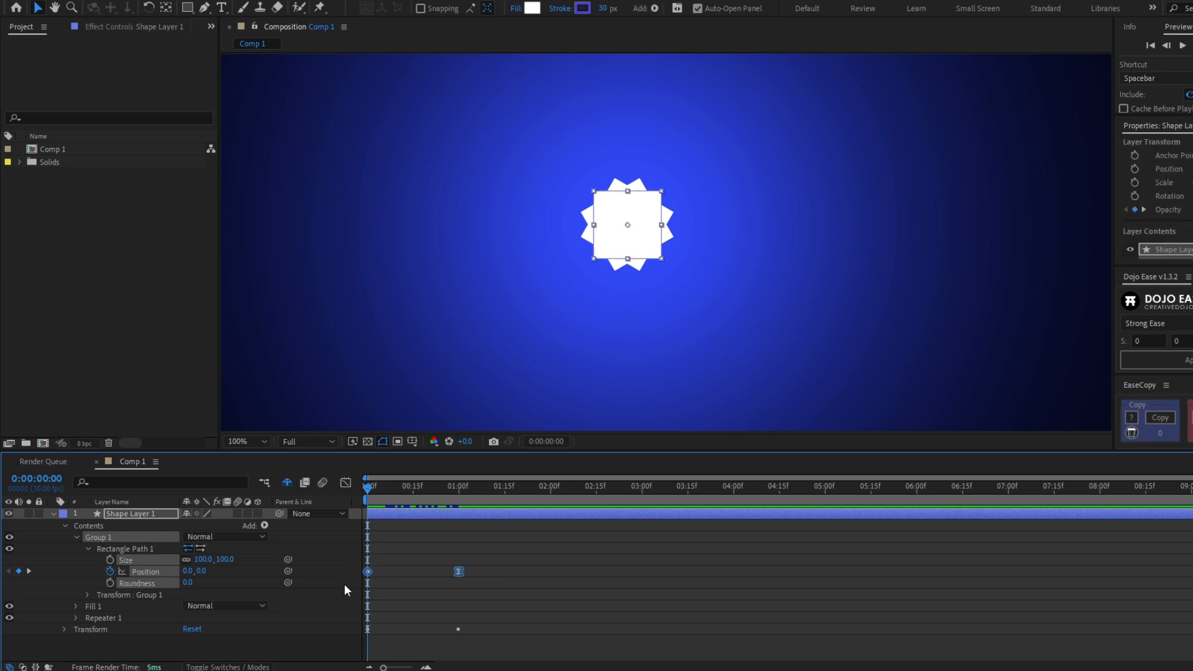
key(Delete)
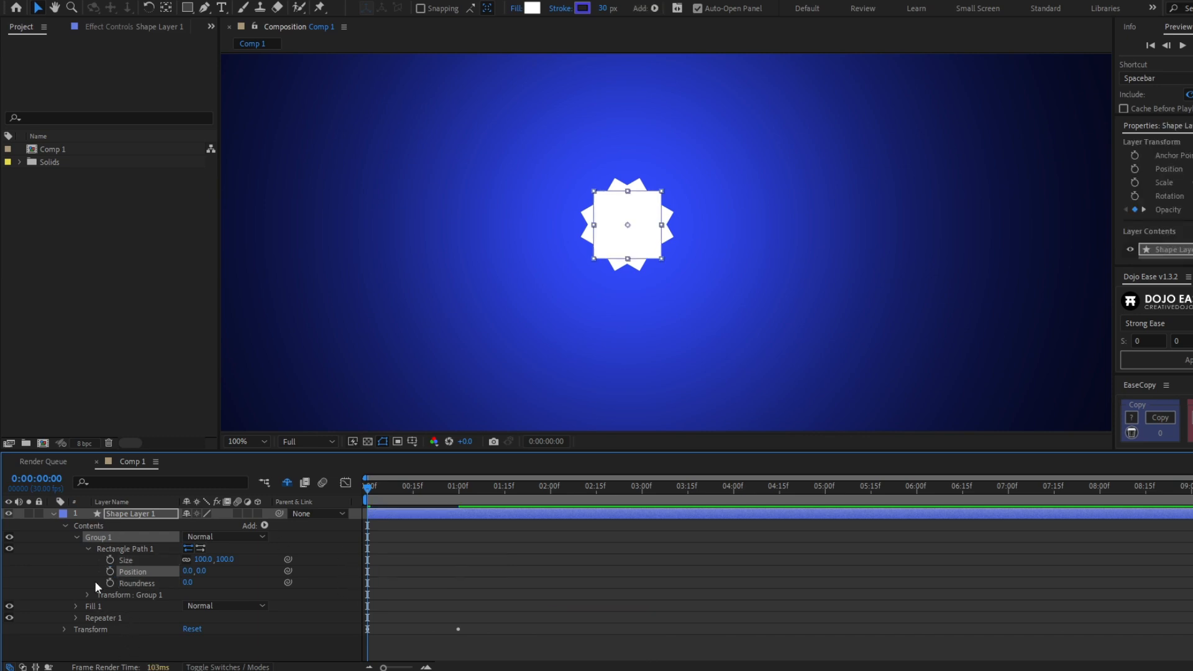
Keyframe Position in Group 1's transform from 0, 0 at the first frame to a point farther out along Y at one second
click(88, 550)
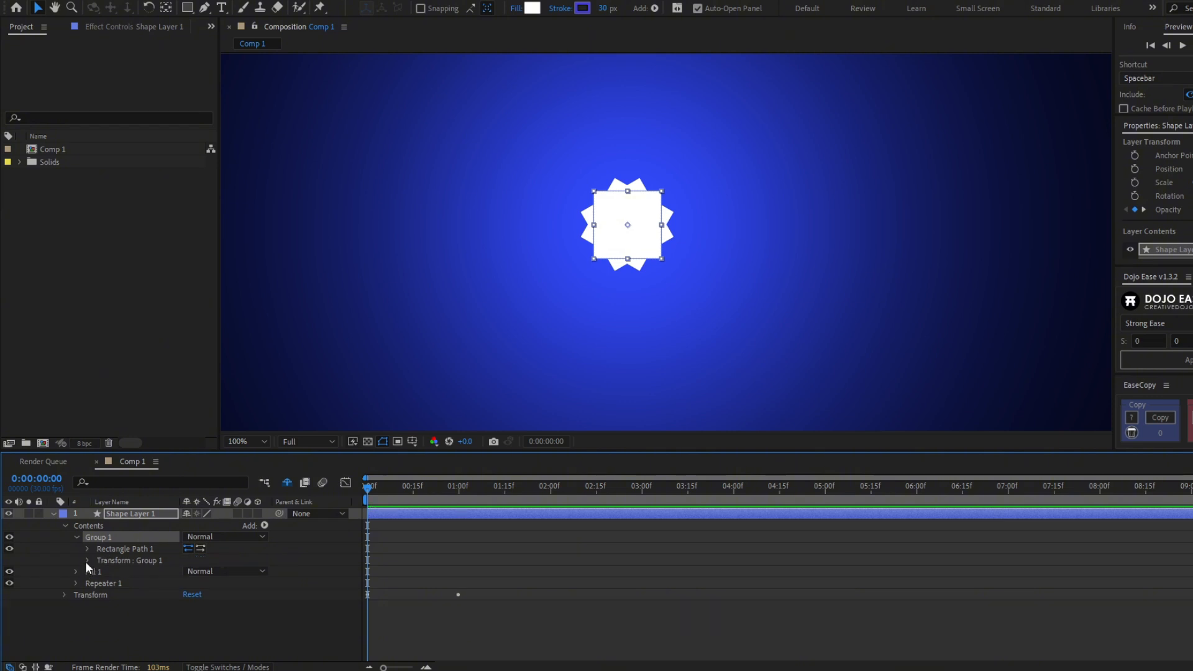
click(87, 560)
click(108, 582)
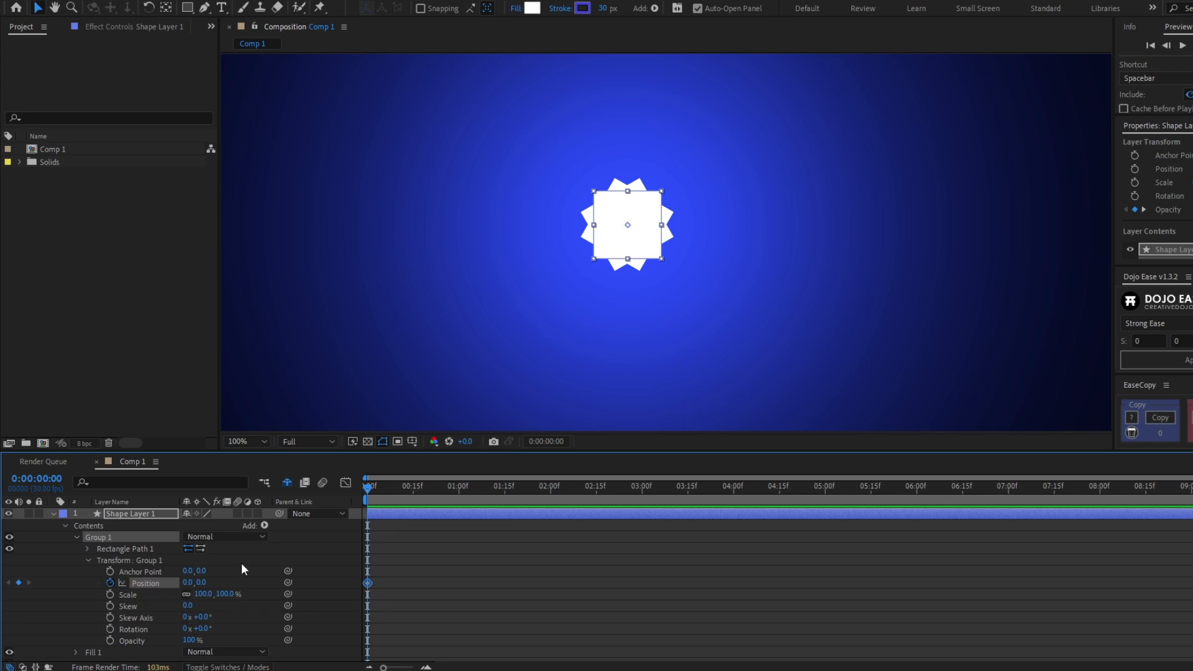
drag(410, 491, 459, 491)
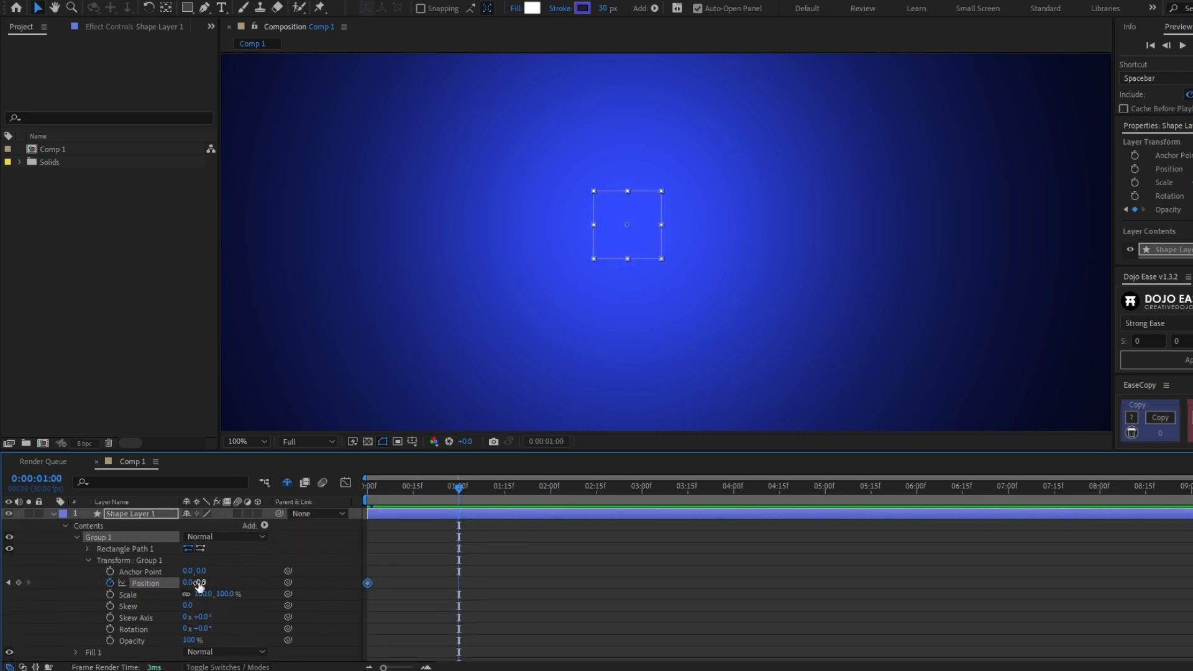
drag(200, 582, 404, 576)
click(457, 611)
drag(439, 487, 344, 503)
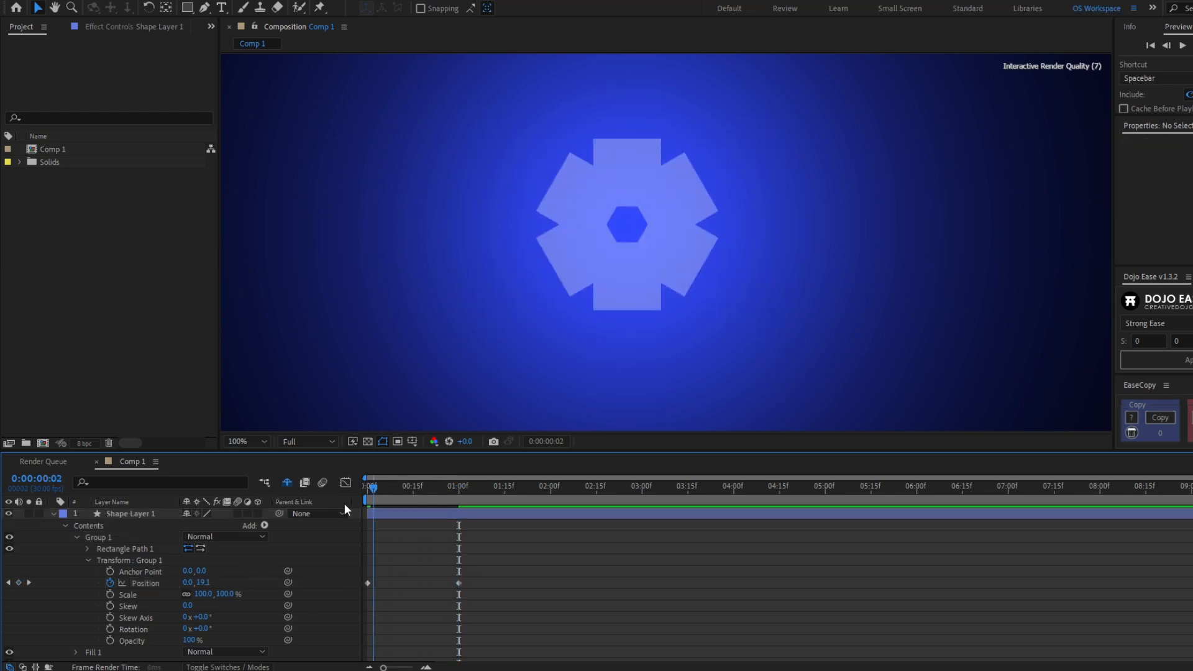
key(comma)
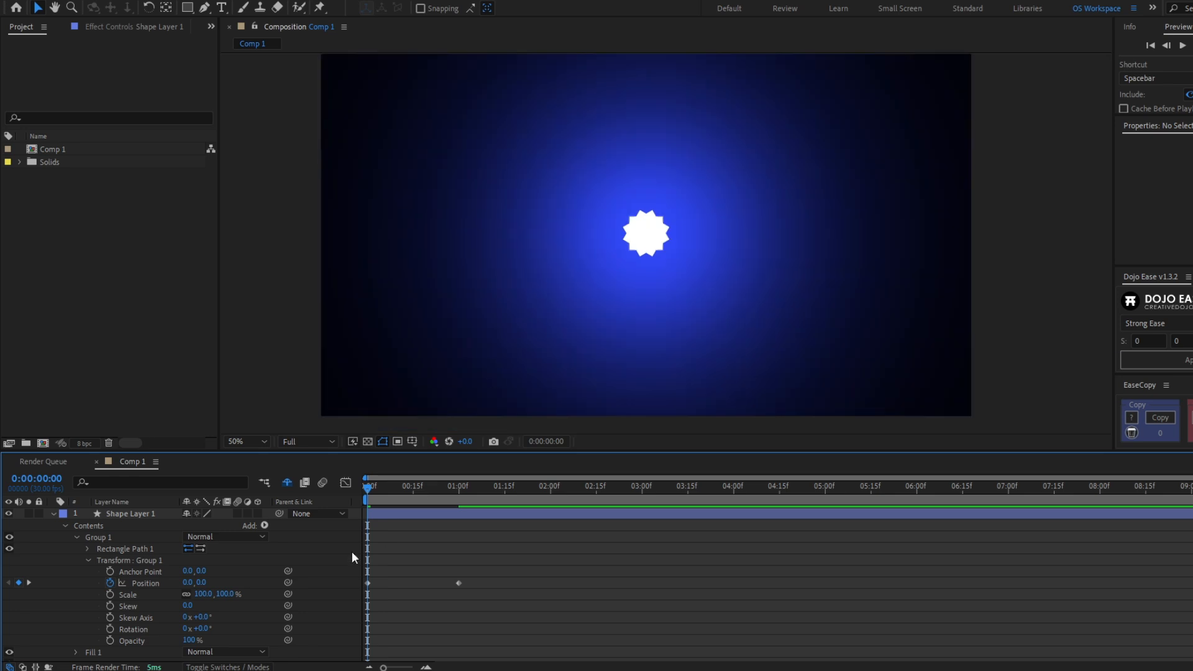
Delete both Opacity keyframes of Shape Layer 1 and show only its remaining keyframed properties
drag(369, 494, 405, 513)
click(410, 515)
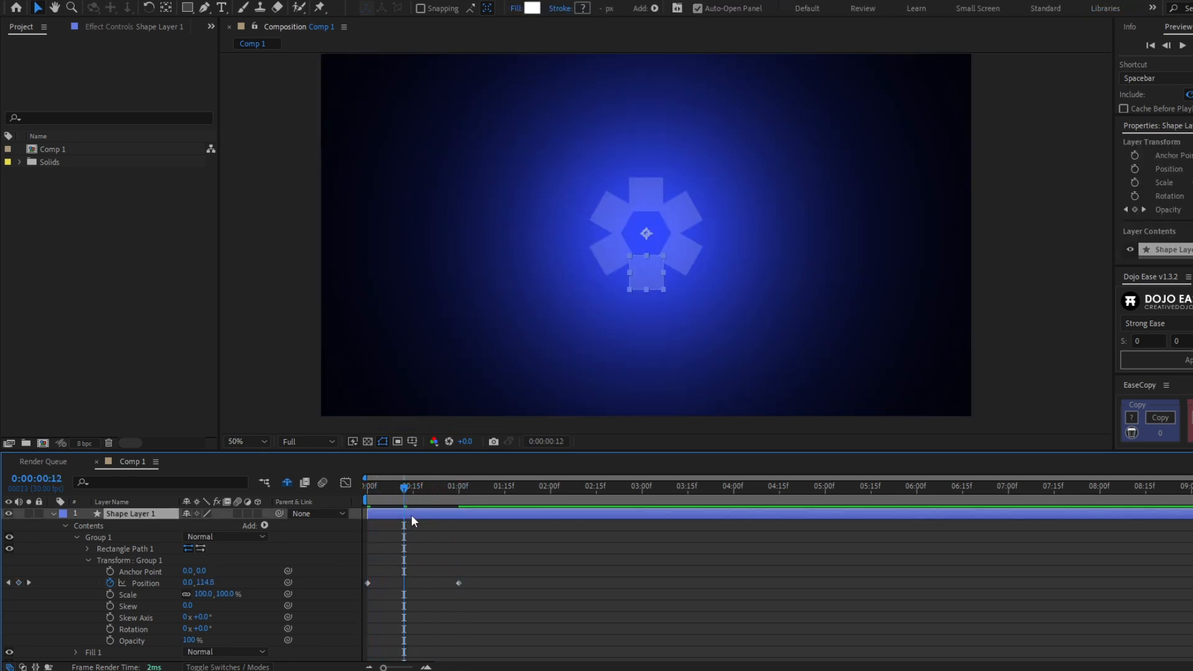
key(t)
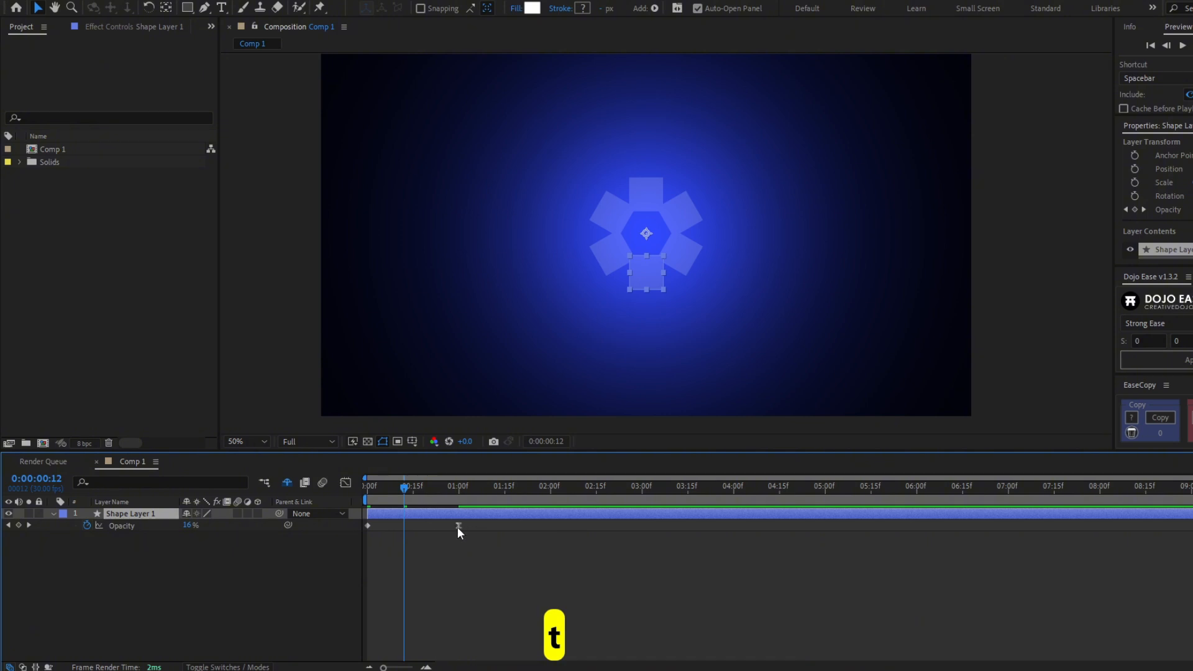
click(458, 526)
key(Delete)
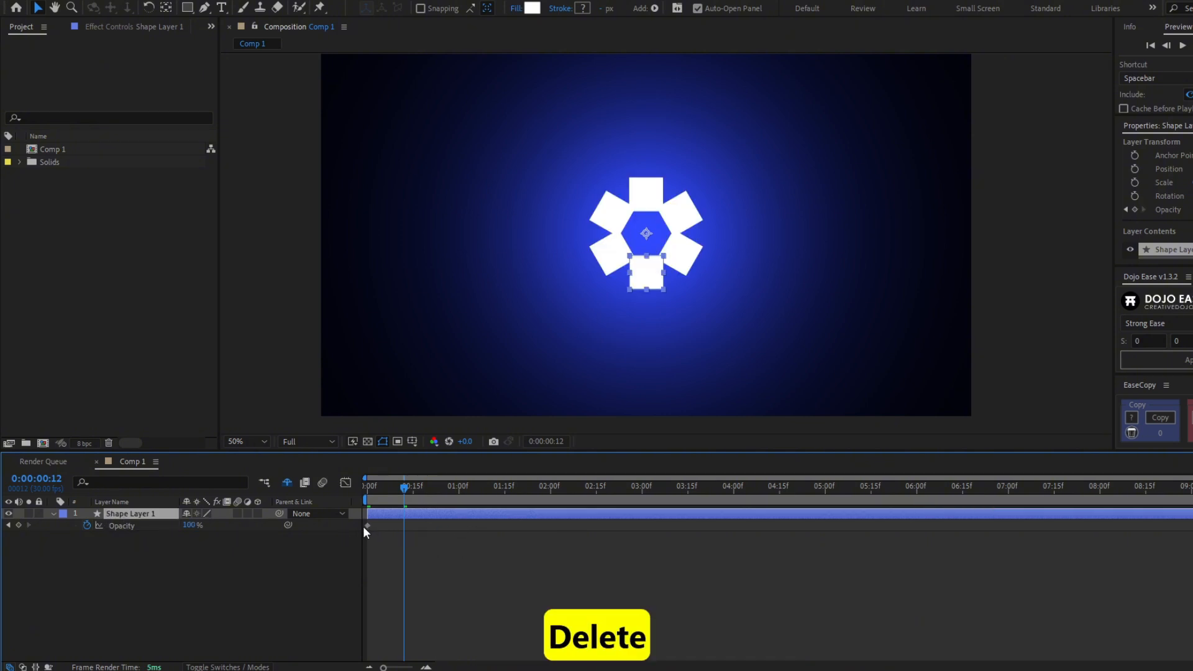
click(367, 526)
key(Delete)
key(u)
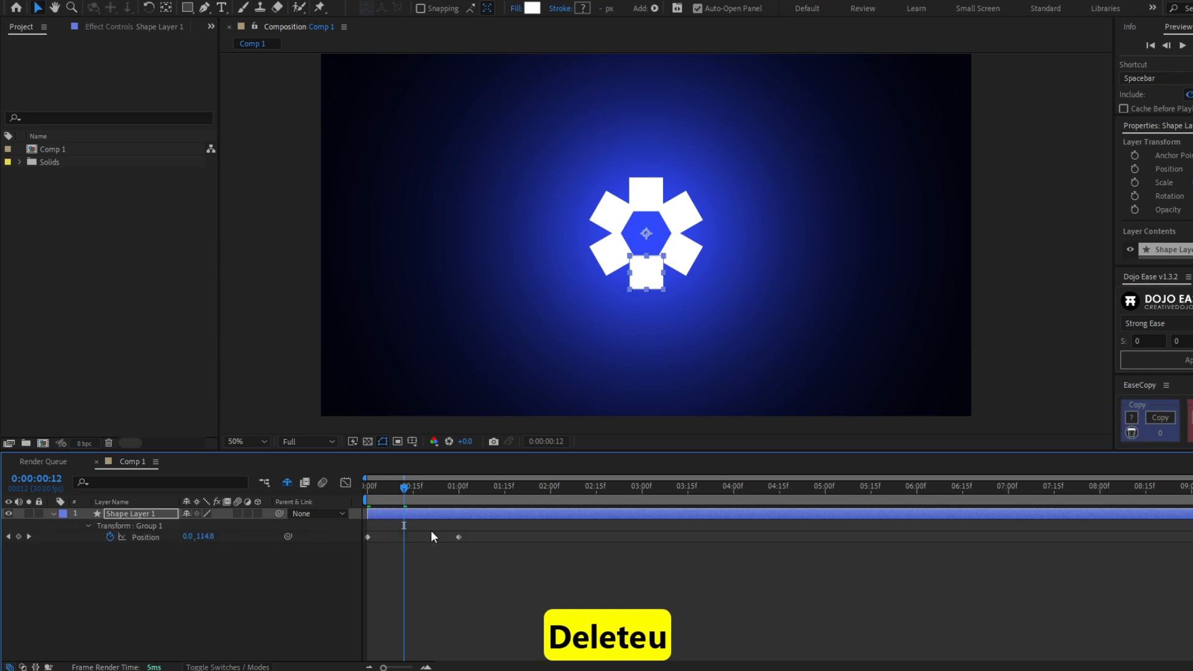
Preview the burst, and set Group 1's Position at one second to 0, 367
click(421, 558)
drag(397, 487, 370, 491)
key(space)
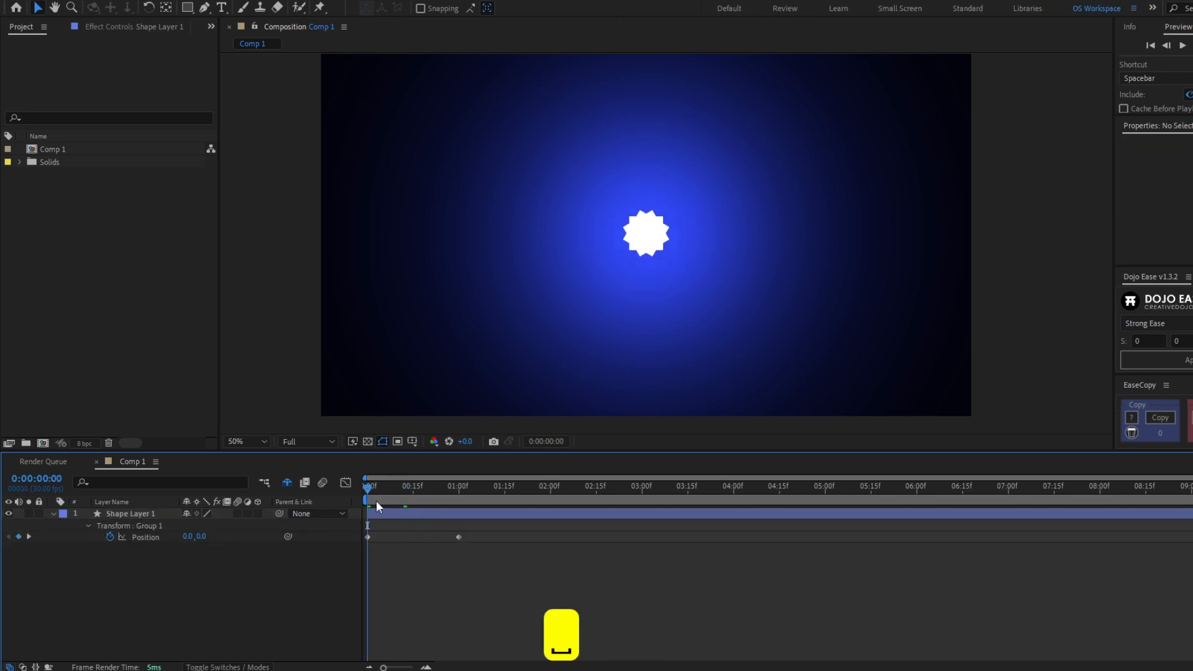
key(space)
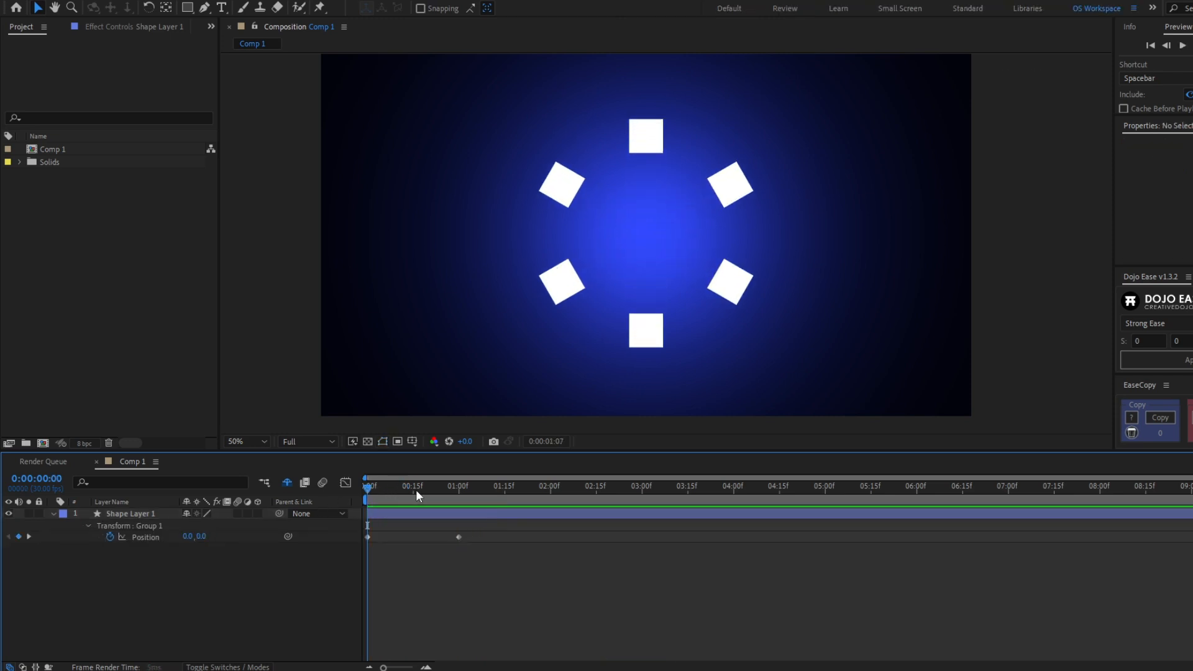
drag(415, 490, 459, 489)
drag(204, 536, 209, 536)
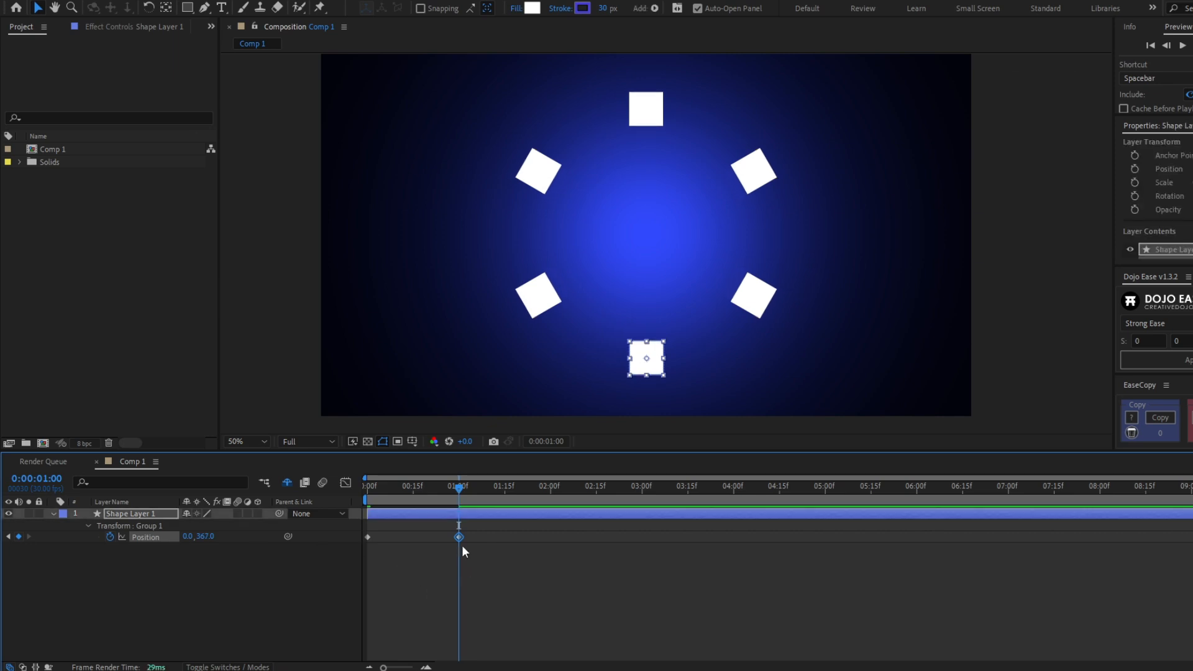
Apply Easy Ease to the one-second Position keyframe, stretch its influence toward the first keyframe in the speed graph, and preview
key(F9)
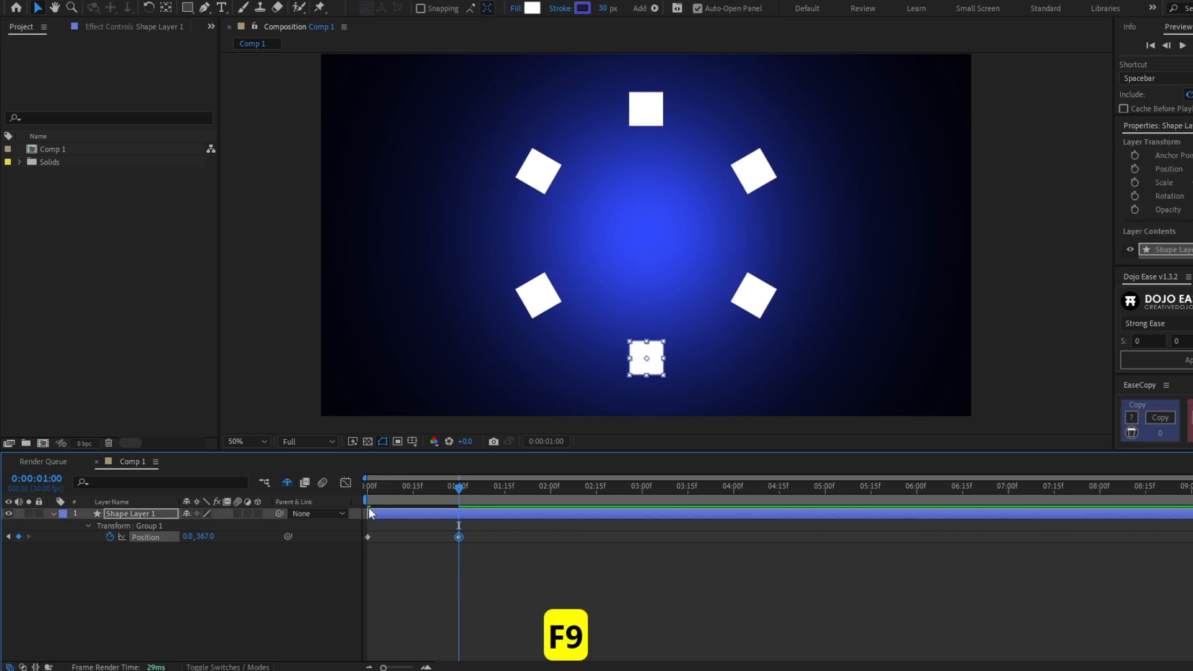
click(346, 483)
drag(446, 632, 379, 628)
click(346, 483)
click(451, 569)
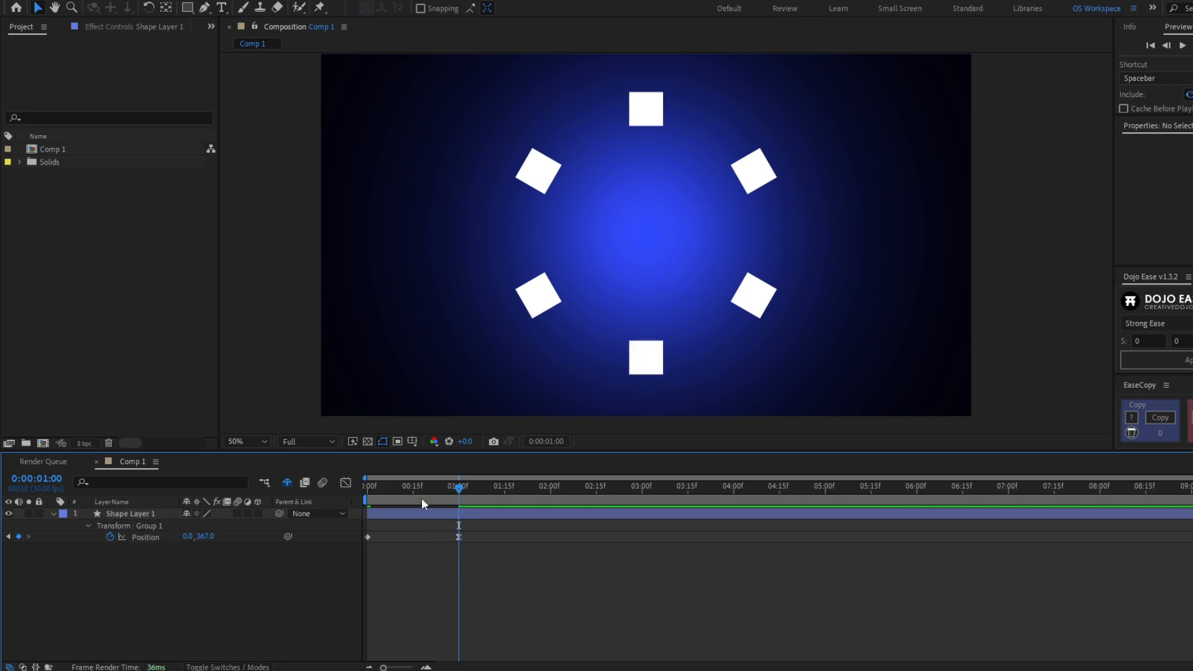
click(367, 487)
key(space)
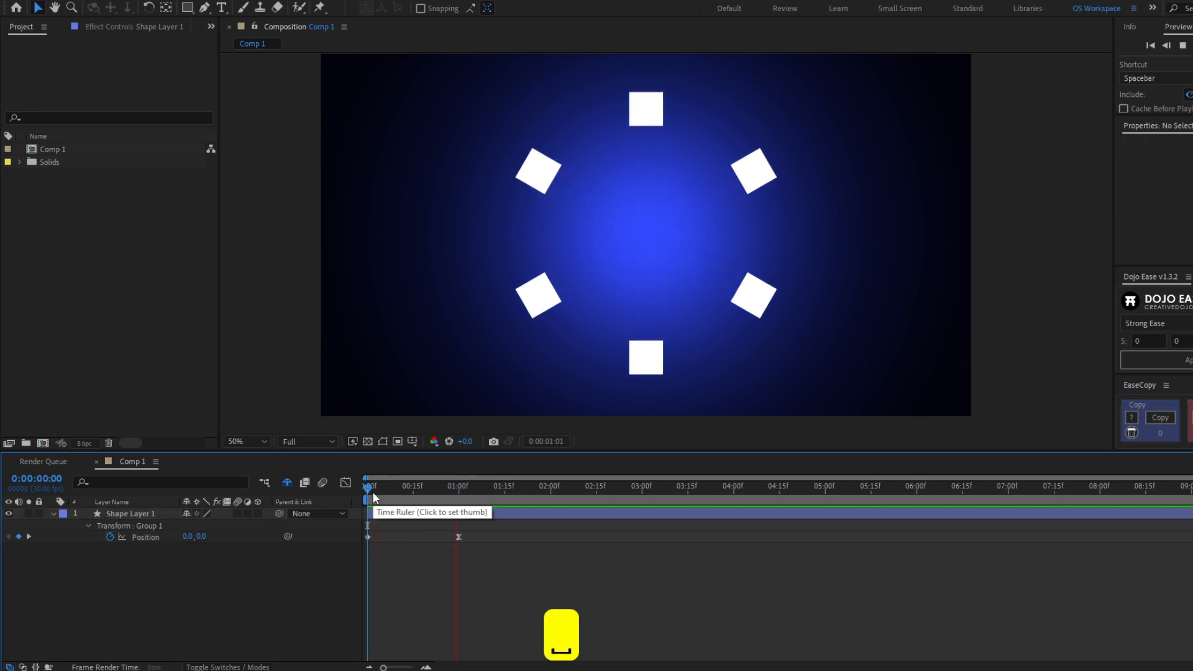
Just past one second, reveal all of Group 1's transform properties, try changing Rotation, and undo that change
drag(373, 493, 465, 512)
double_click(88, 527)
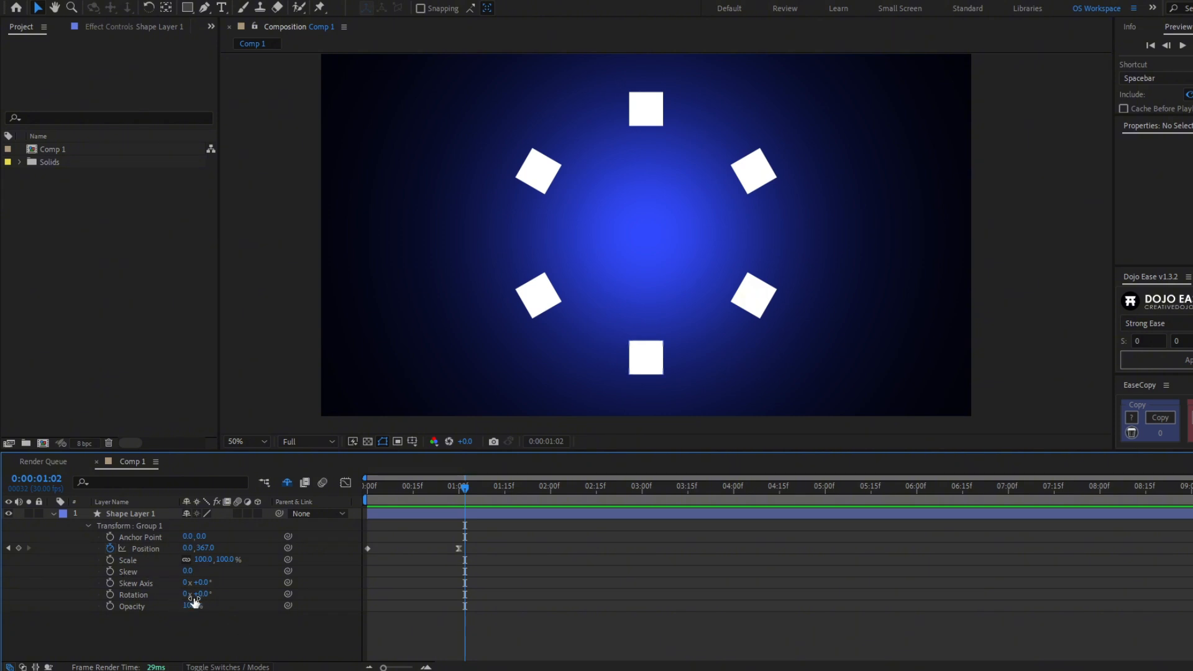
drag(185, 594, 269, 583)
key(ctrl+z)
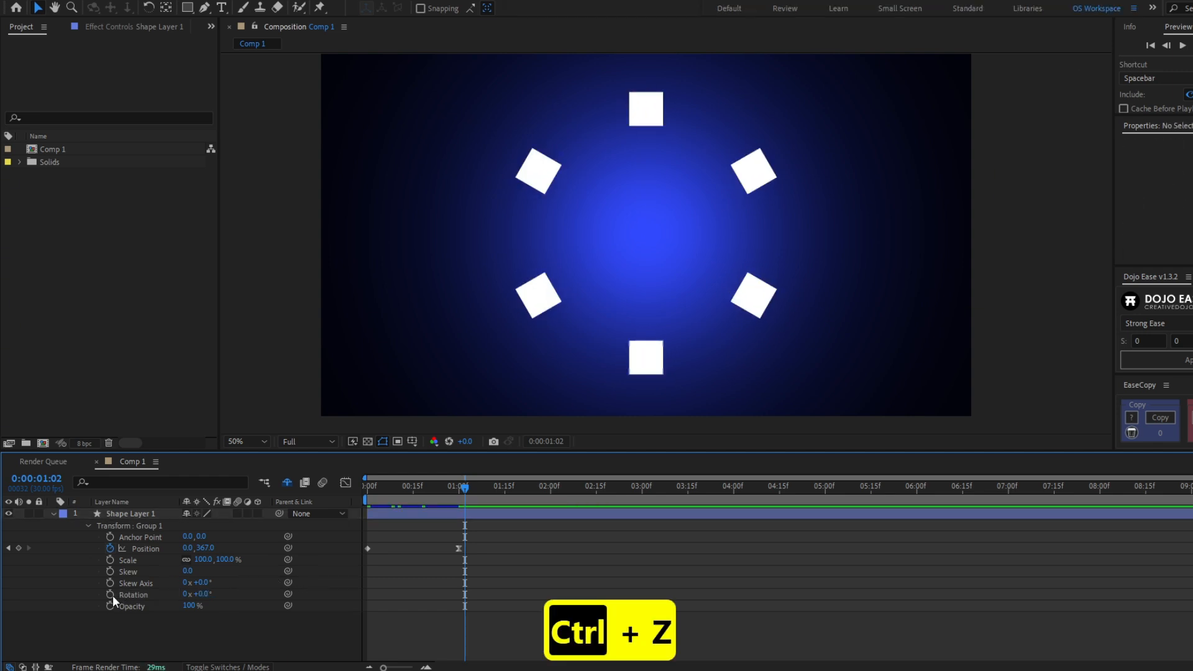
Keyframe Group 1's Rotation from 0° at the first frame to 2 full turns at one second, and preview the spin
click(112, 595)
drag(465, 594, 375, 598)
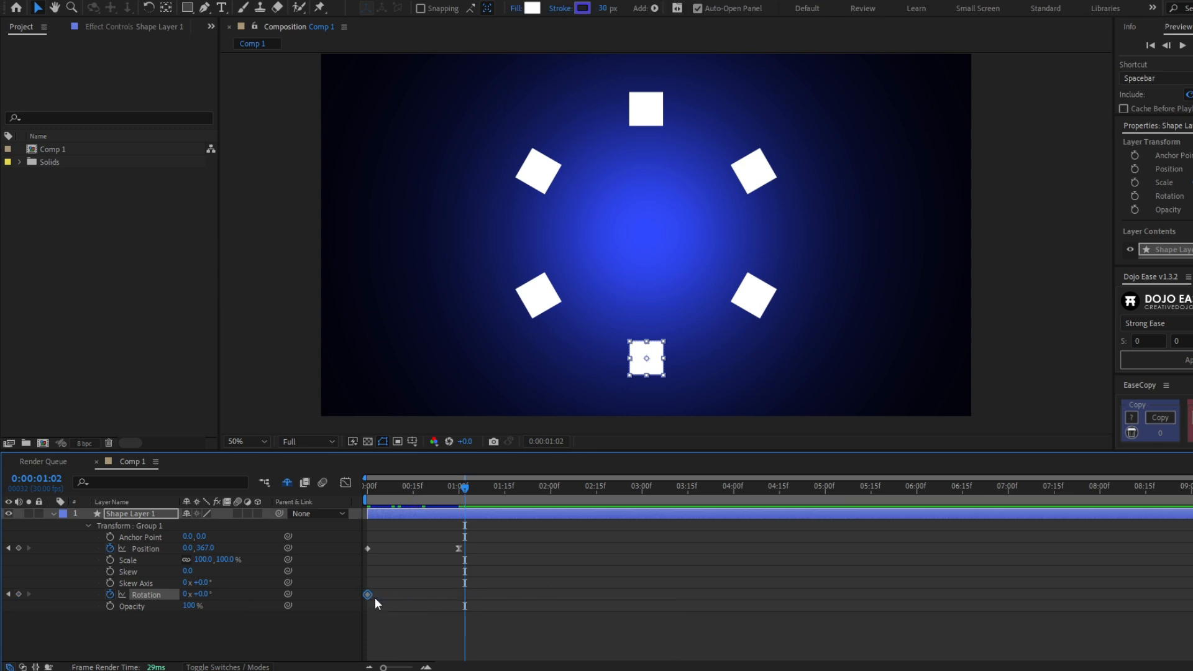
click(459, 489)
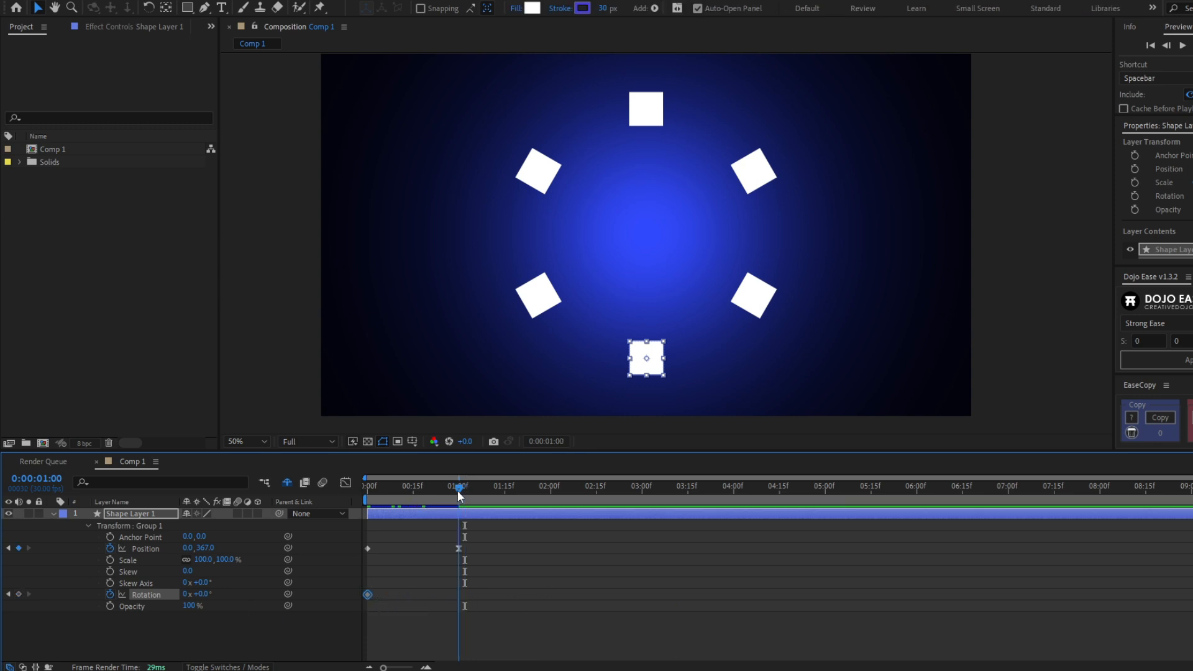
click(186, 594)
text(2)
key(Return)
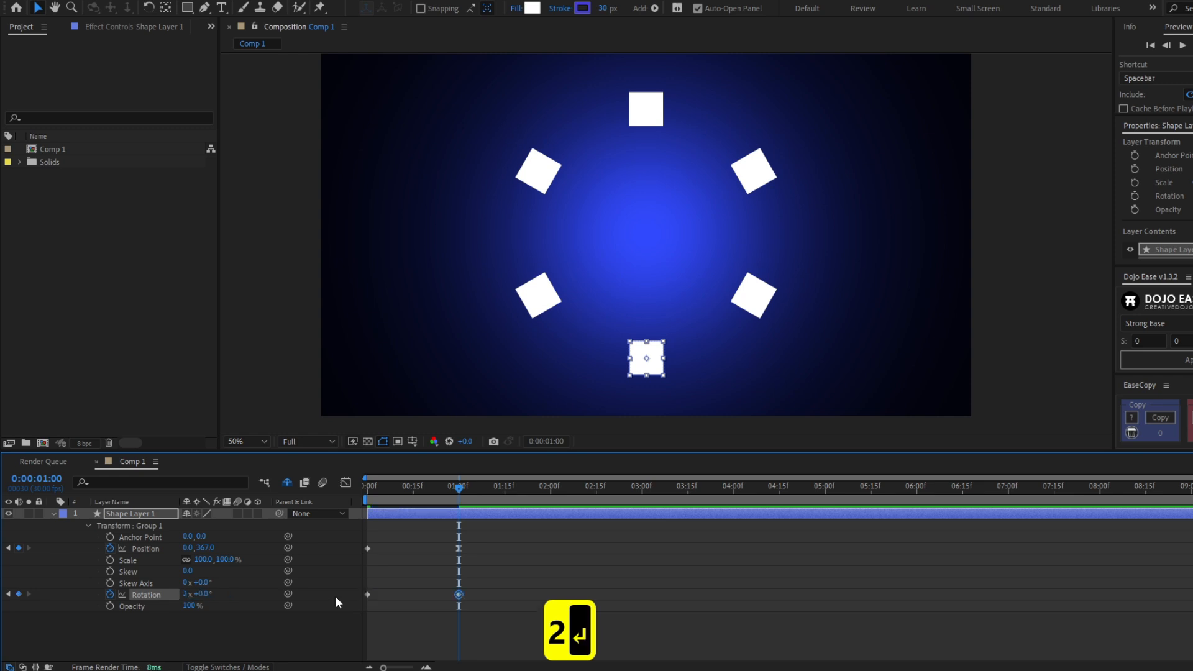
click(348, 633)
drag(398, 489, 341, 490)
key(space)
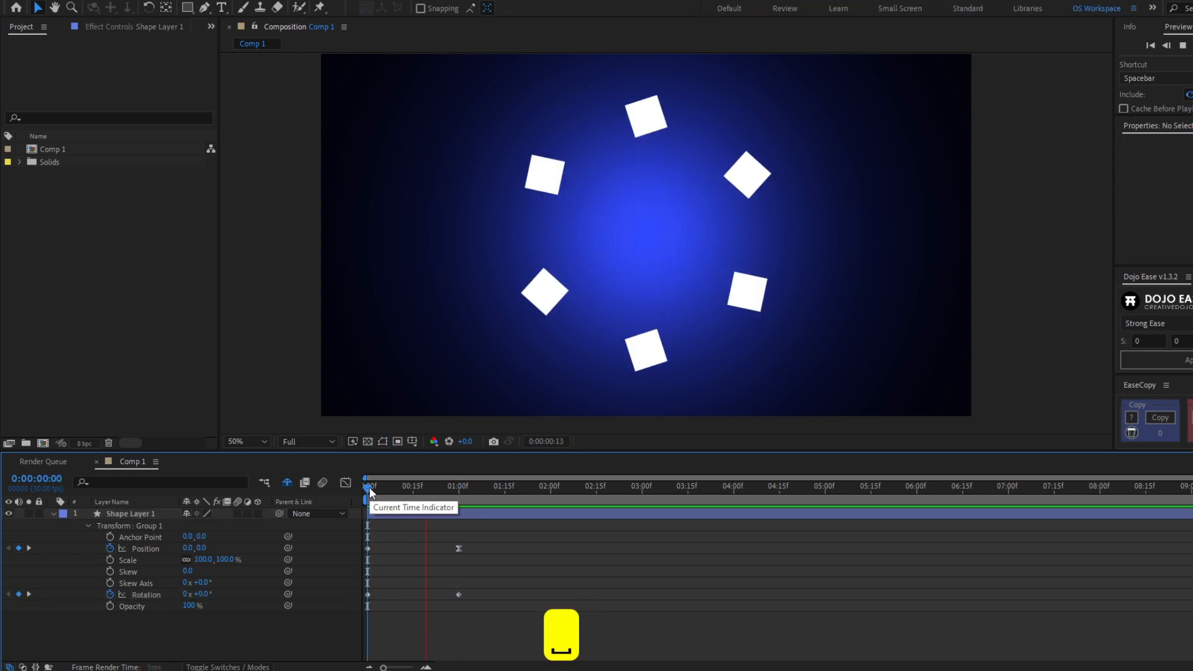
key(space)
key(space)
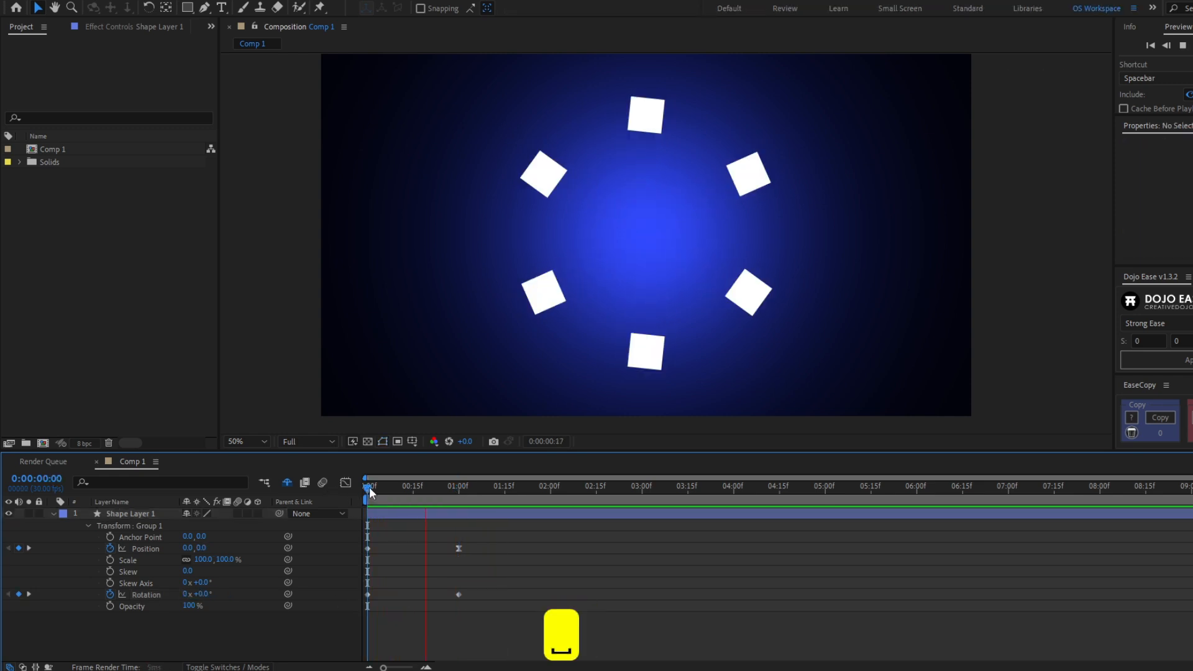
Set Group 1's Rotation keyframe at one second to 1 full turn and preview the animation
click(458, 490)
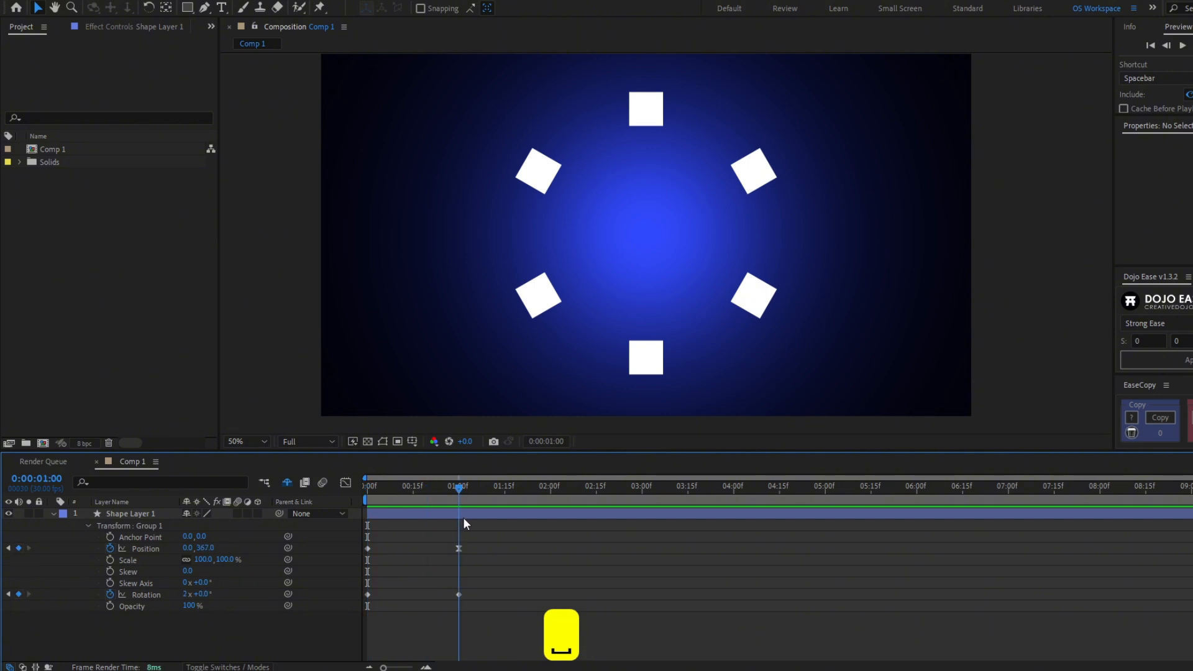
click(186, 594)
text(1)
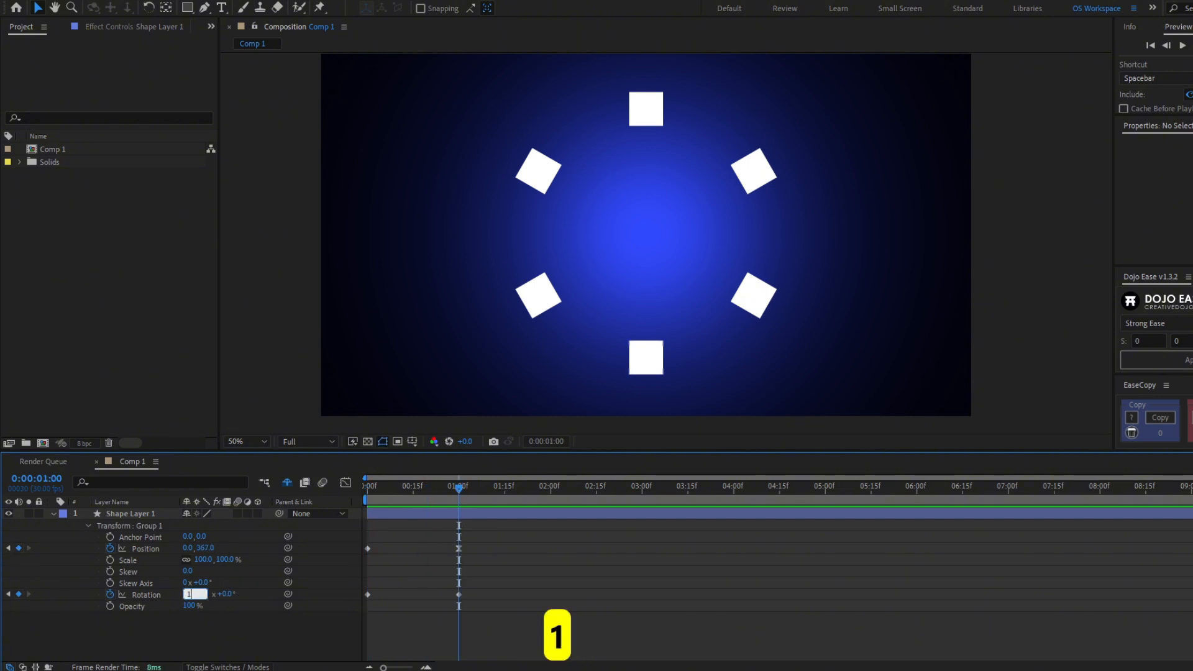
key(Return)
key(space)
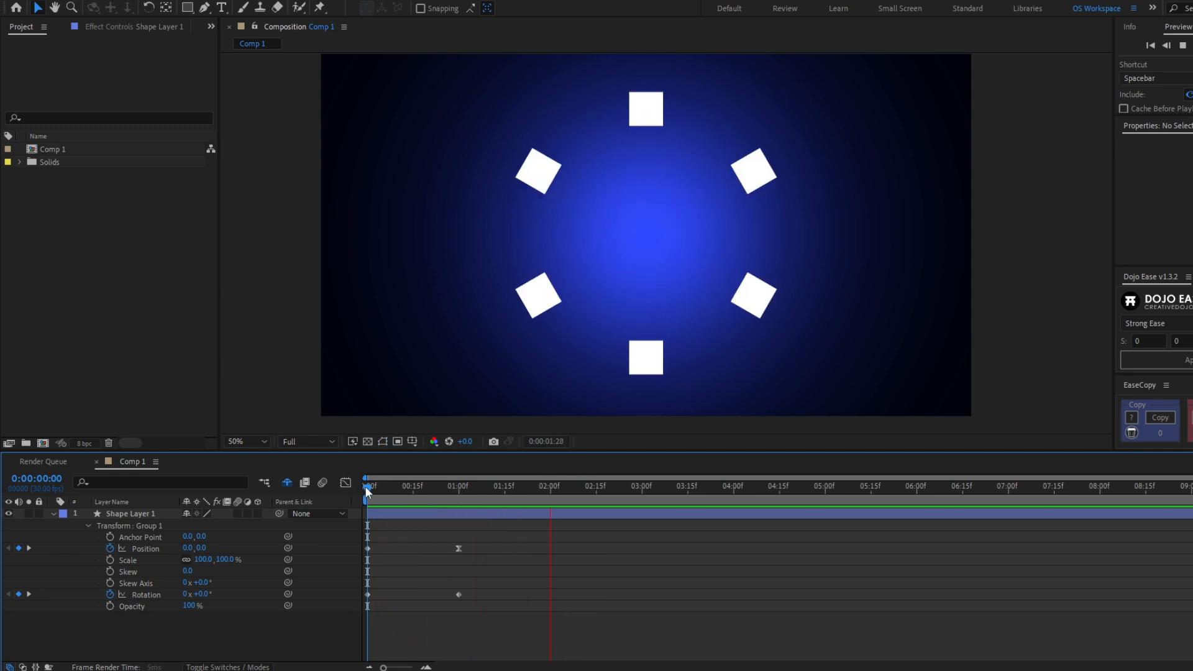
key(space)
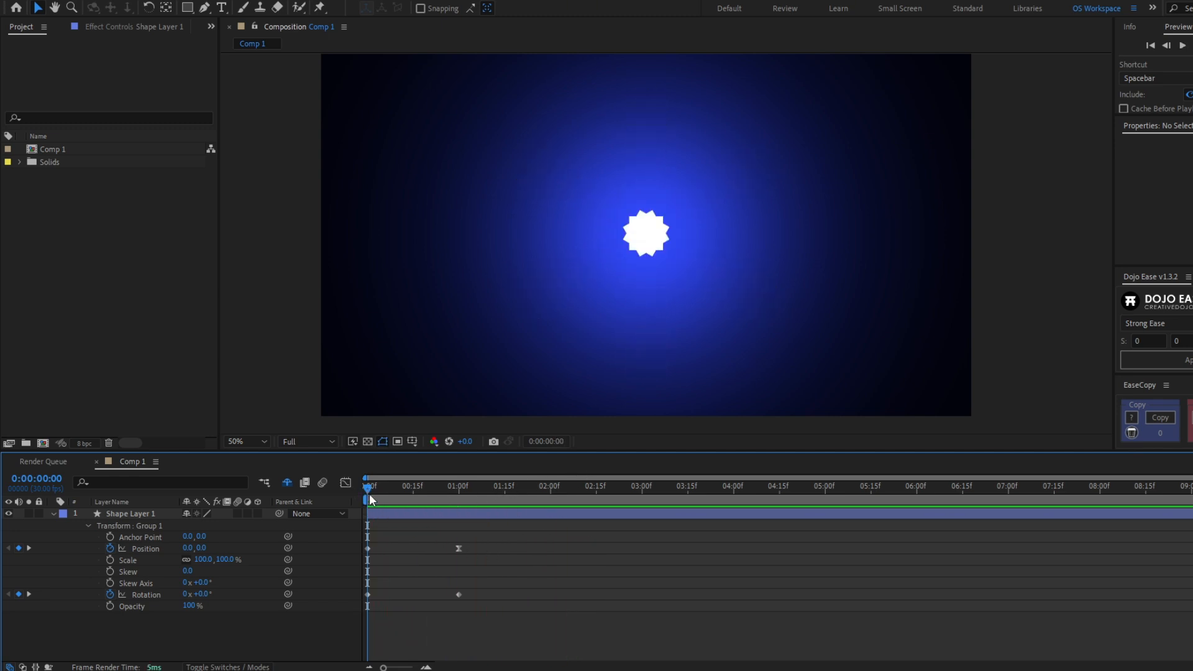
Keyframe Group 1's Scale from 100% at the first frame to 0% at one second, and preview the shrinking burst
drag(371, 491, 368, 532)
click(448, 512)
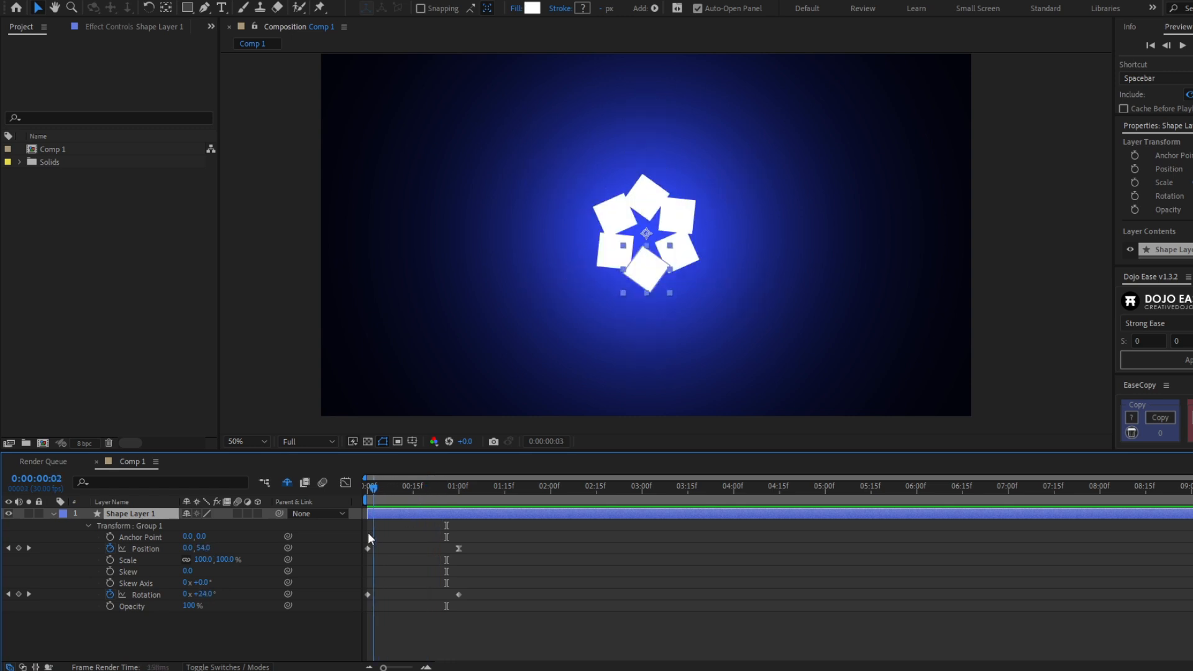
click(110, 560)
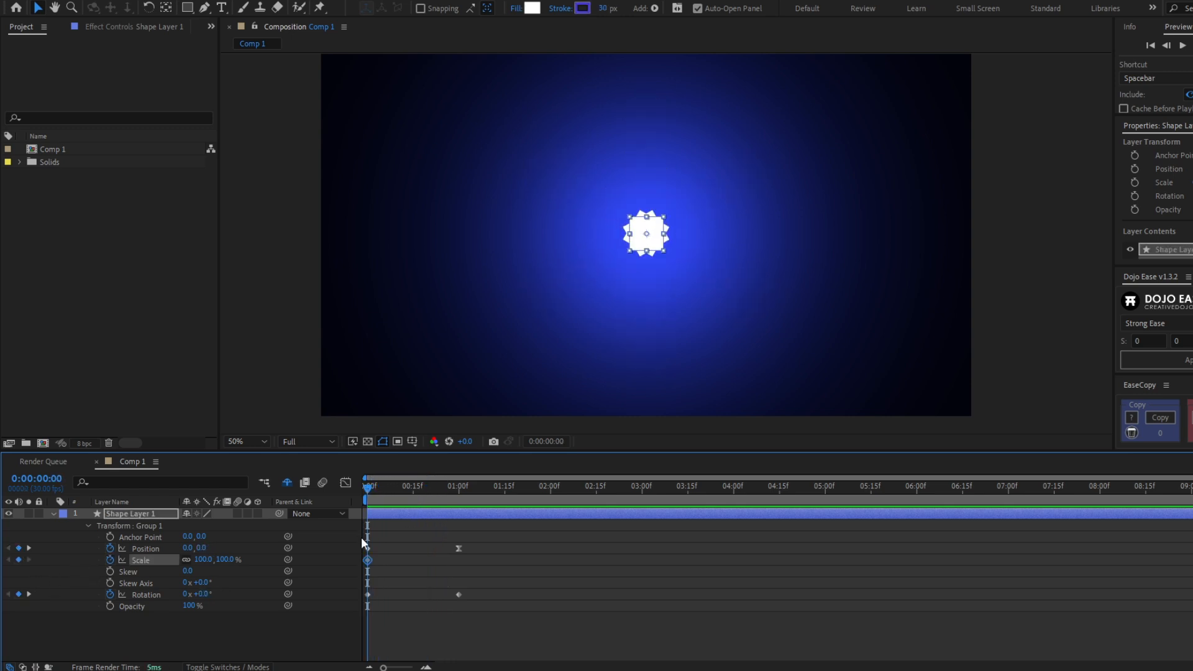
drag(401, 501, 460, 499)
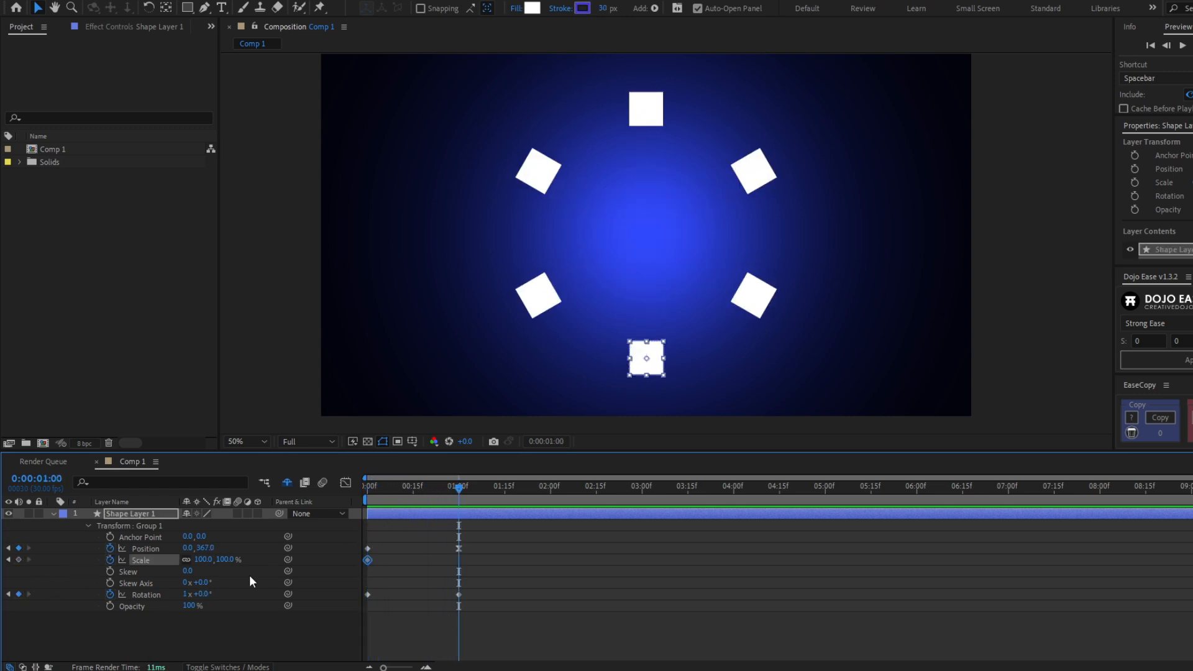
click(225, 559)
text(0)
key(Return)
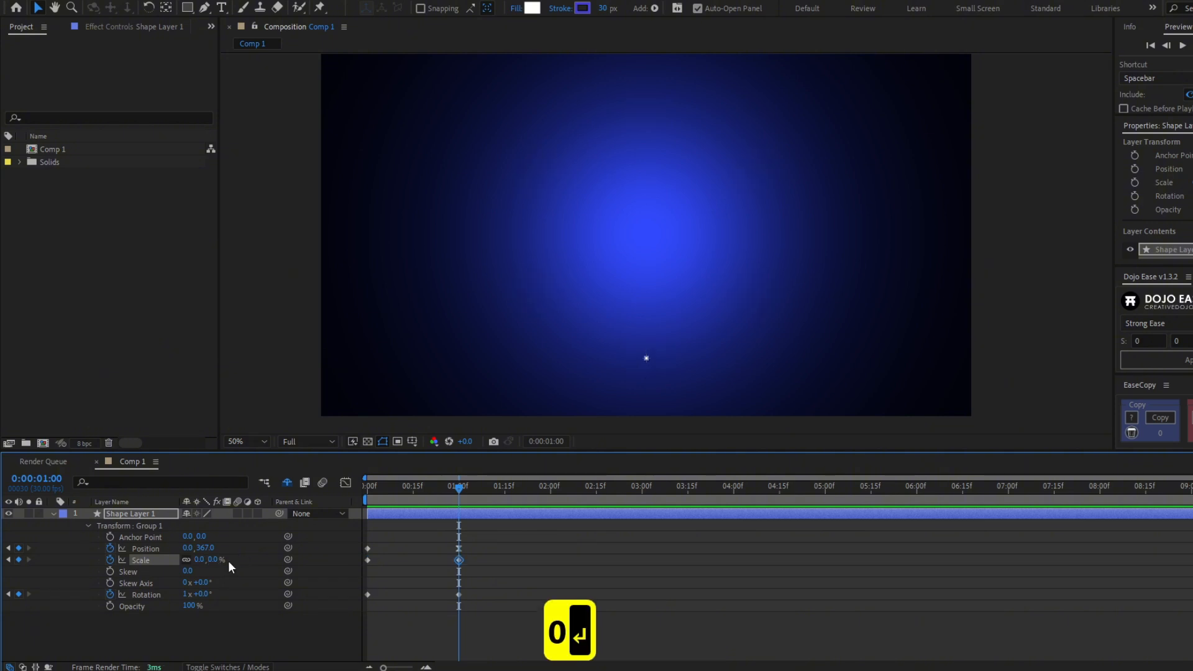
click(400, 650)
drag(392, 497, 363, 497)
key(space)
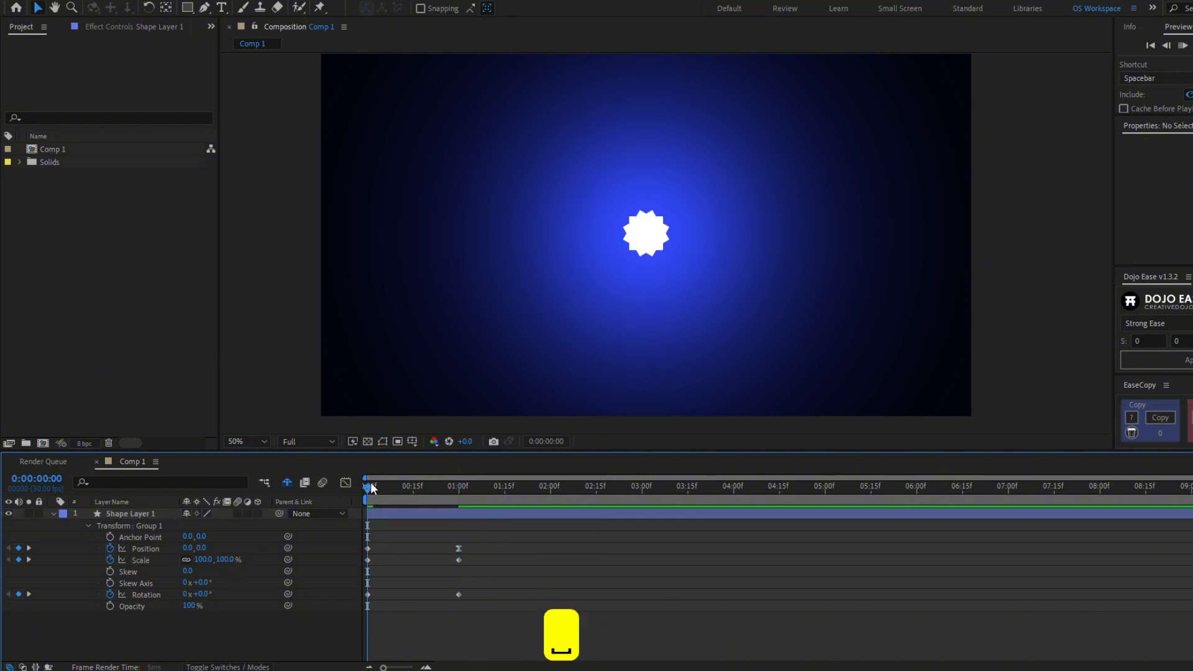
click(371, 483)
key(space)
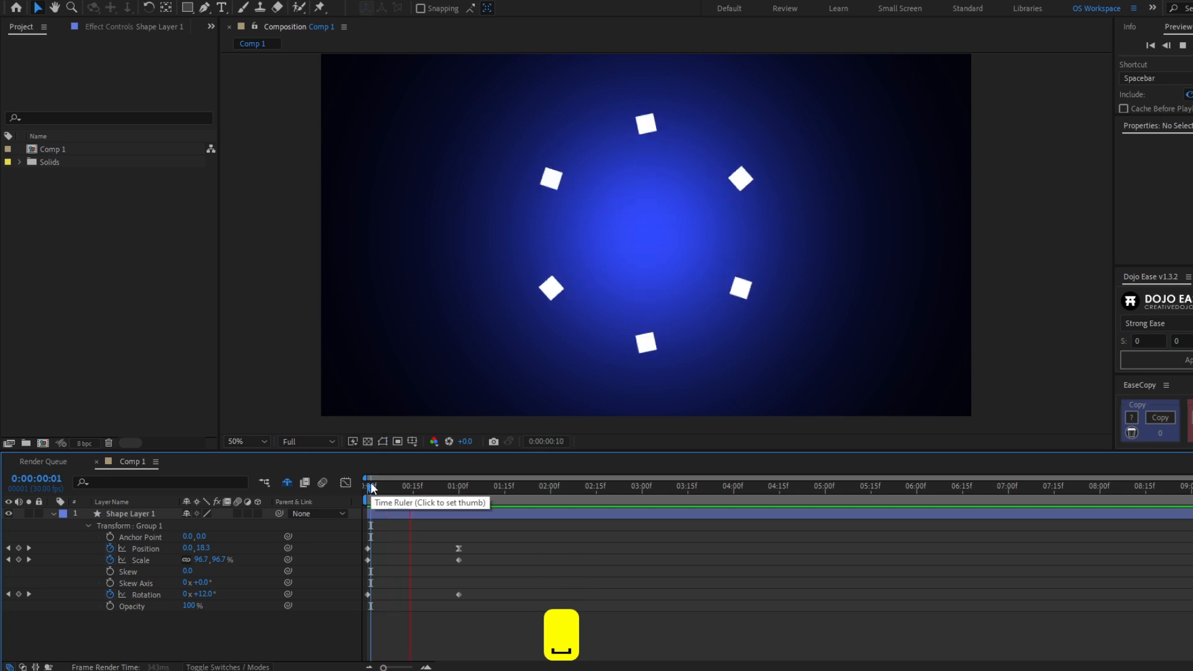
key(space)
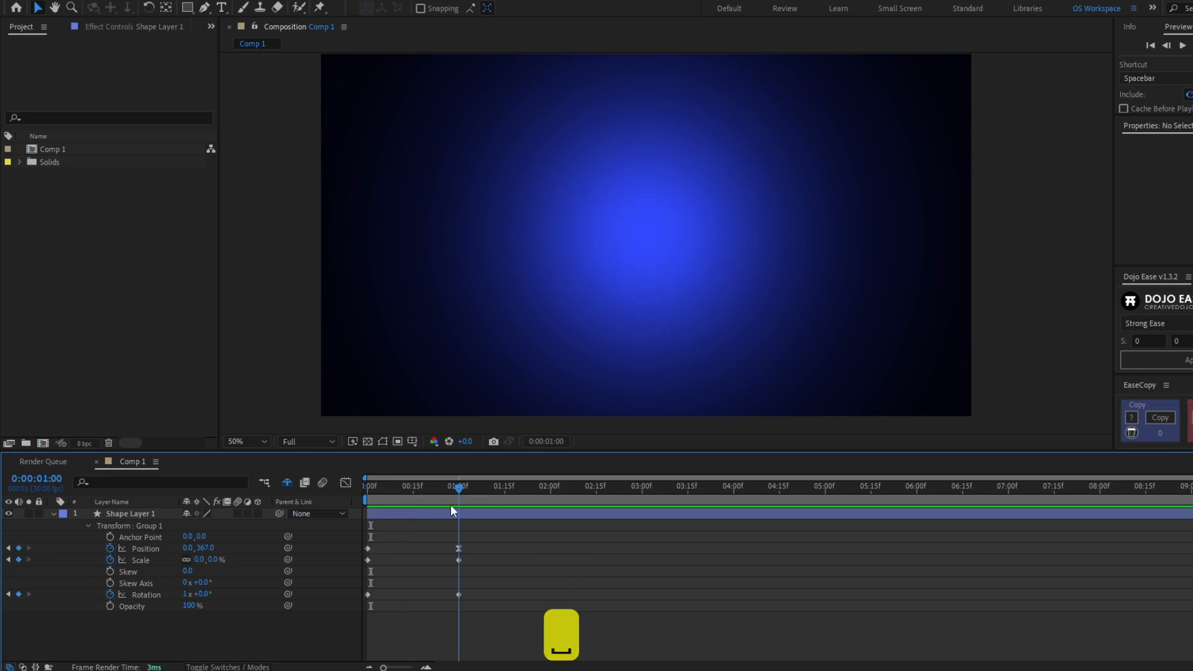
Apply Easy Ease to Group 1's one-second Scale keyframe and check its speed graph
click(458, 560)
key(F9)
click(345, 482)
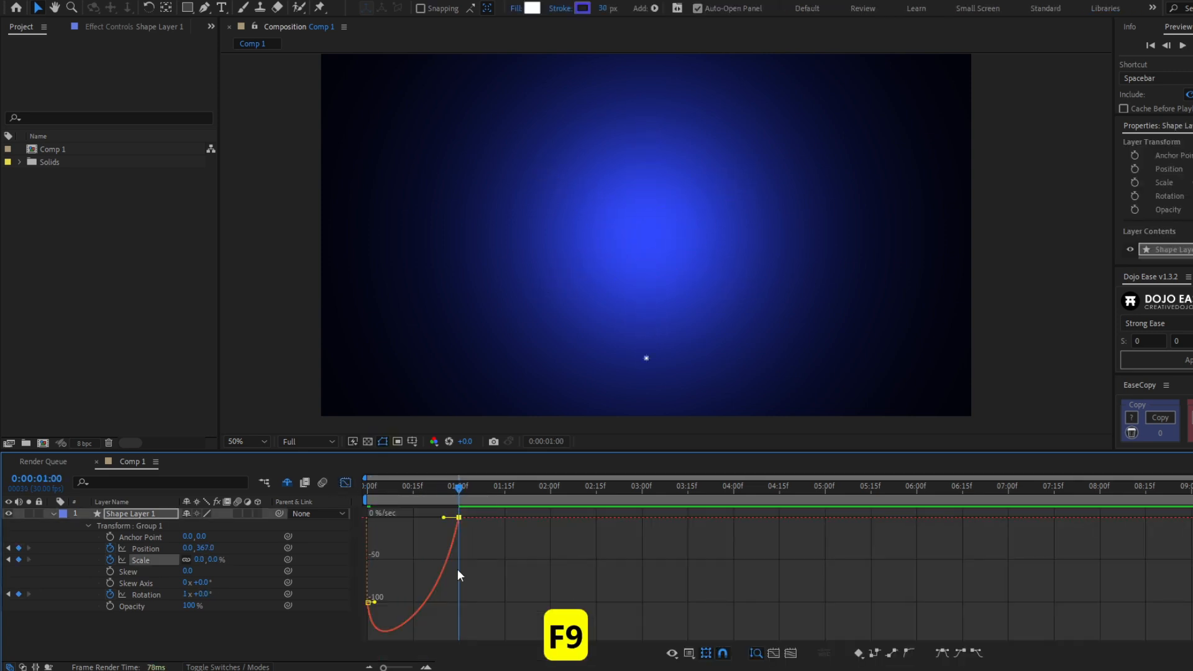
click(345, 482)
click(420, 566)
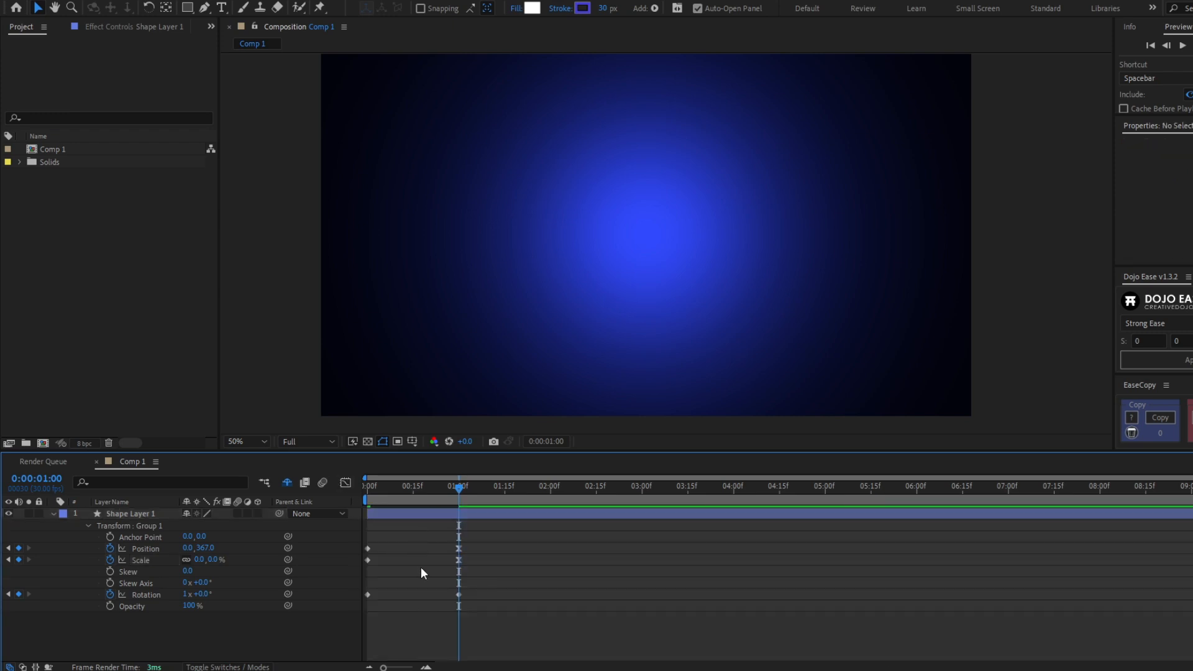
Preview the eased burst animation from the first frame
click(369, 491)
key(space)
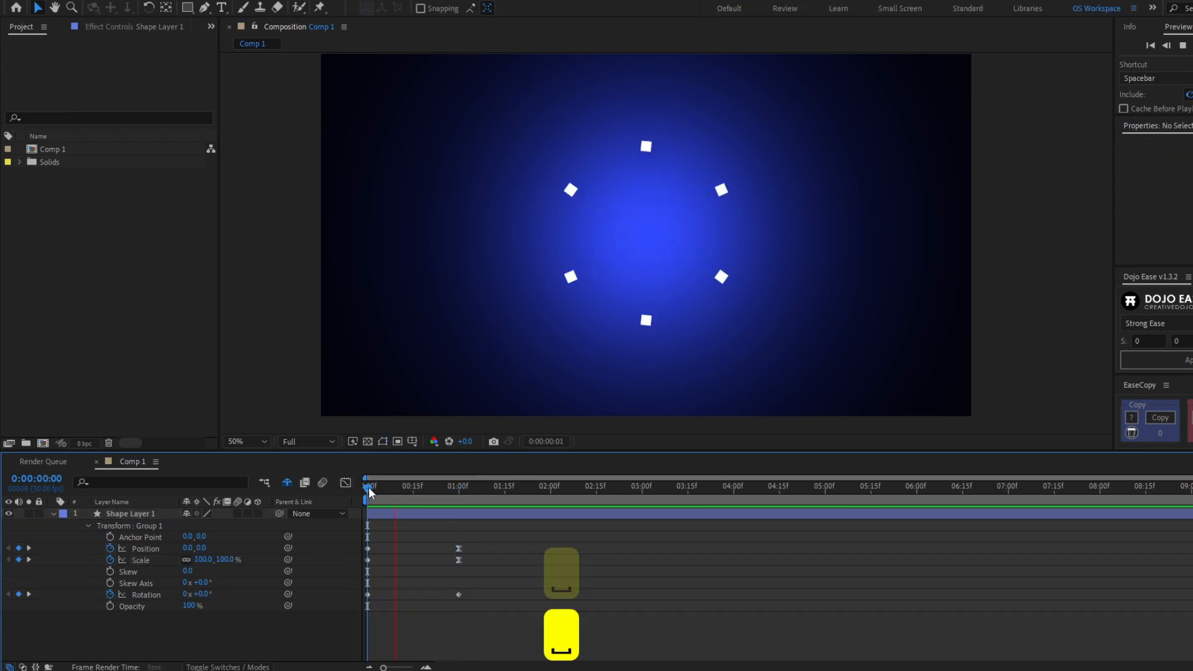
key(space)
key(space)
key(space)
key(space)
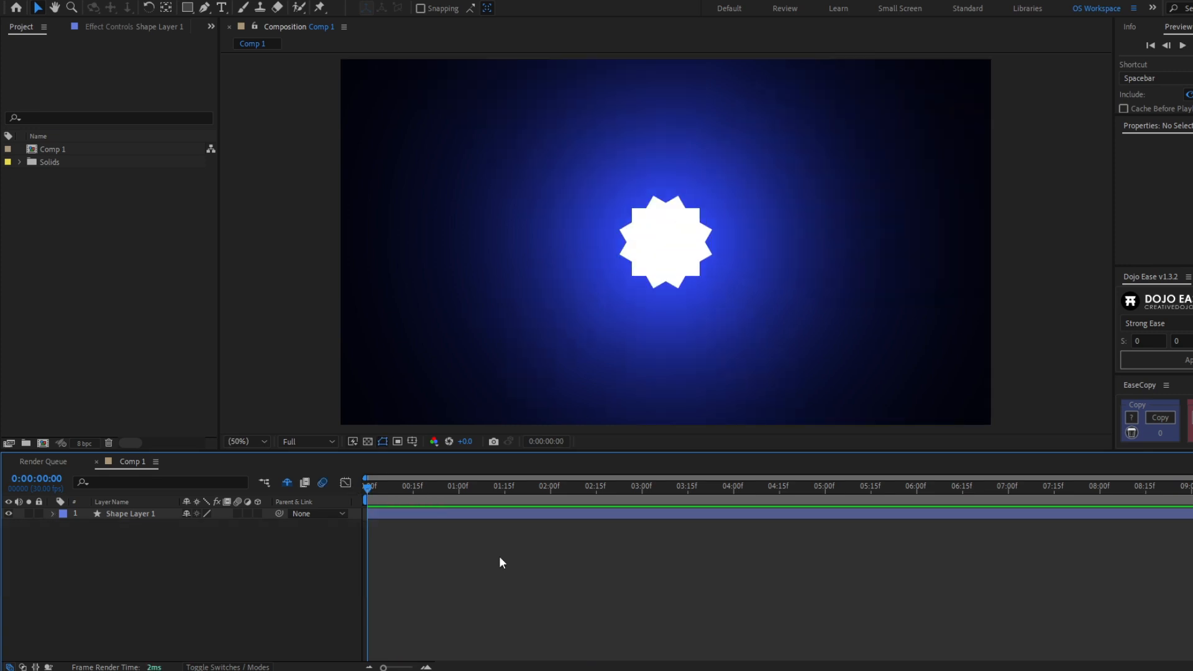
Rename the shape layer as Squares
click(123, 515)
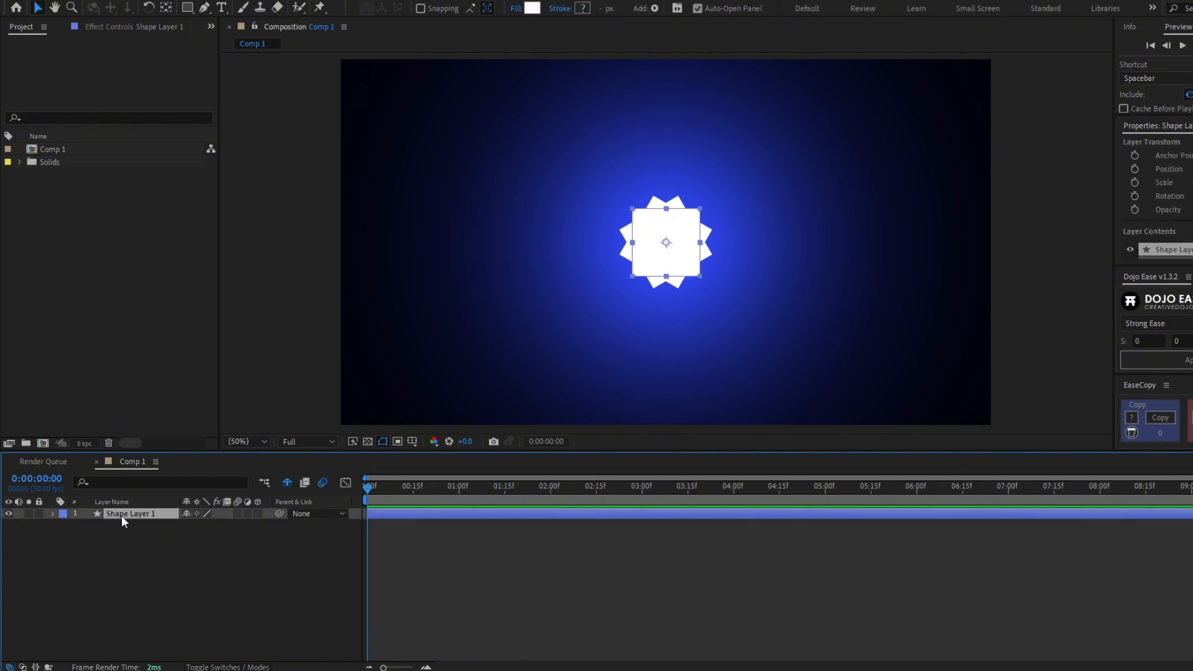
key(Return)
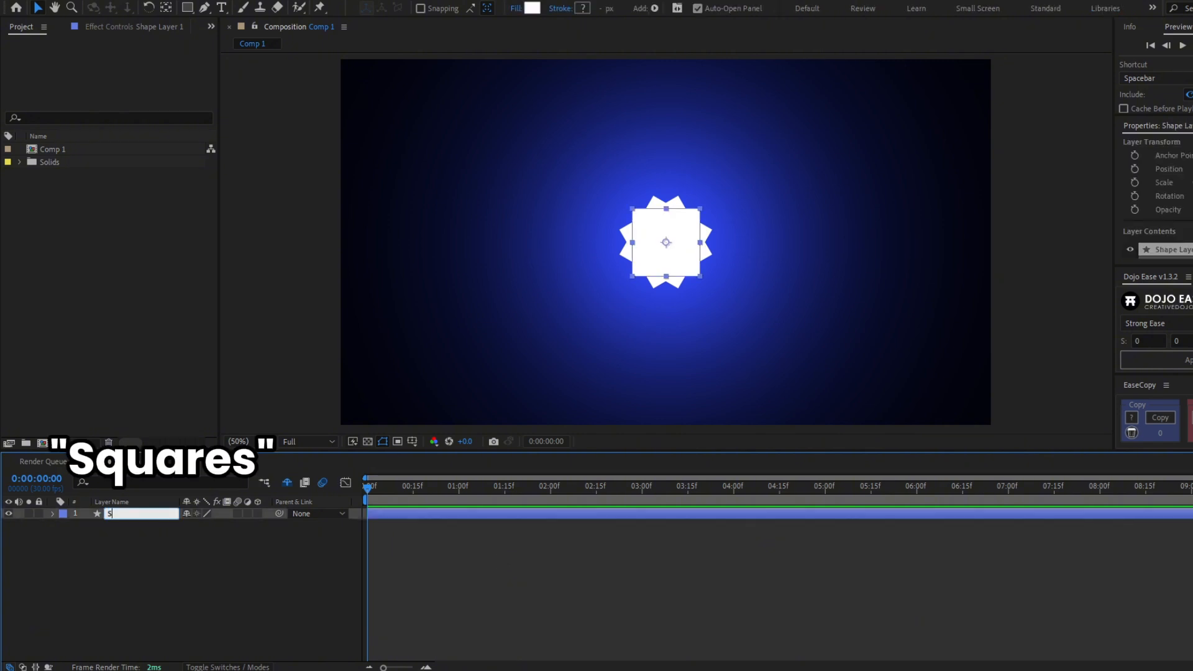
text(Squares)
key(Return)
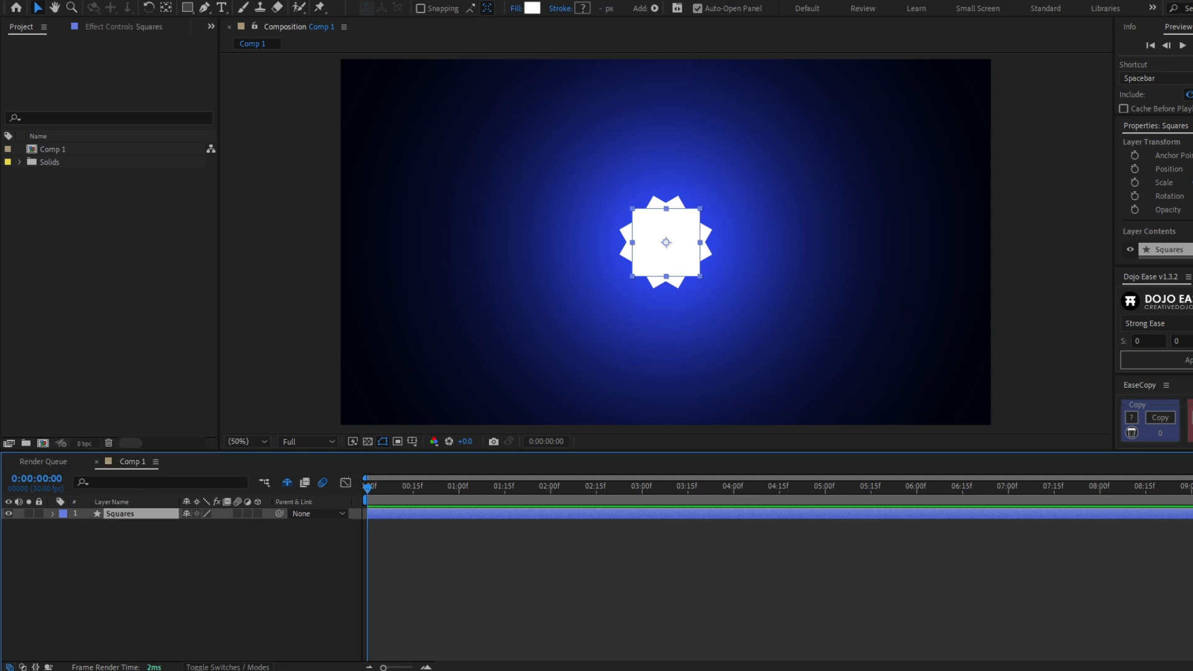
Trim the end of the Squares layer to its last keyframes at one second
key(u)
drag(1150, 516, 460, 538)
key(u)
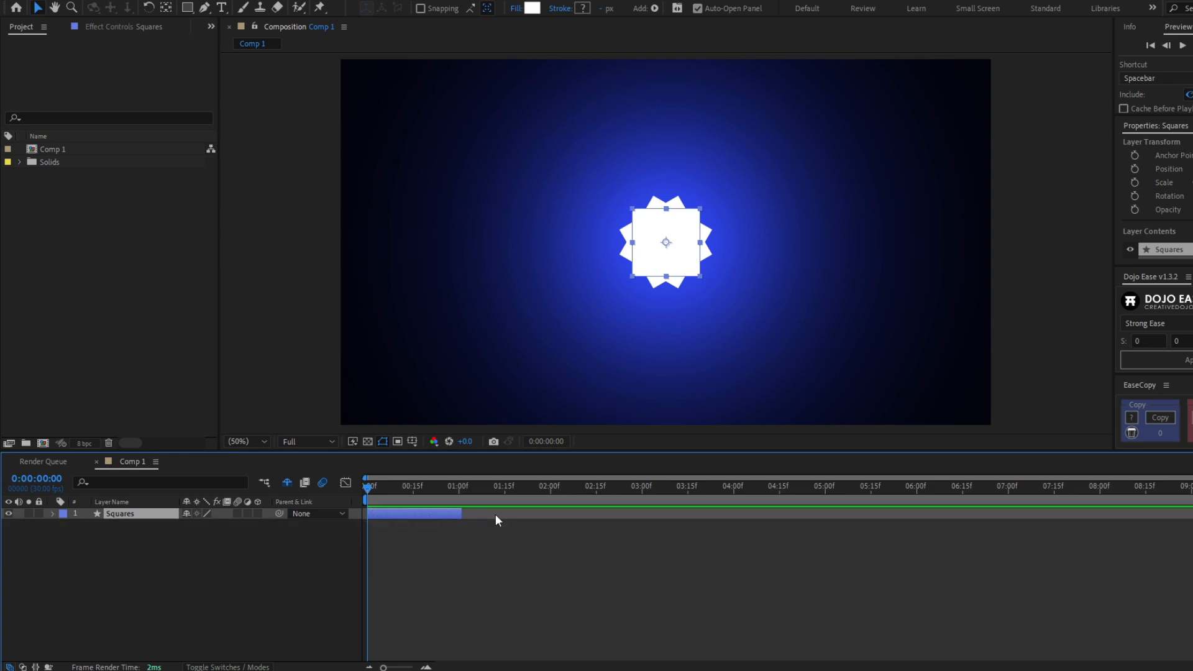
Duplicate the Squares layer so the copy starts at 0:00:01:01, and delete the copy's Position, Scale and Rotation keyframes
key(ctrl+d)
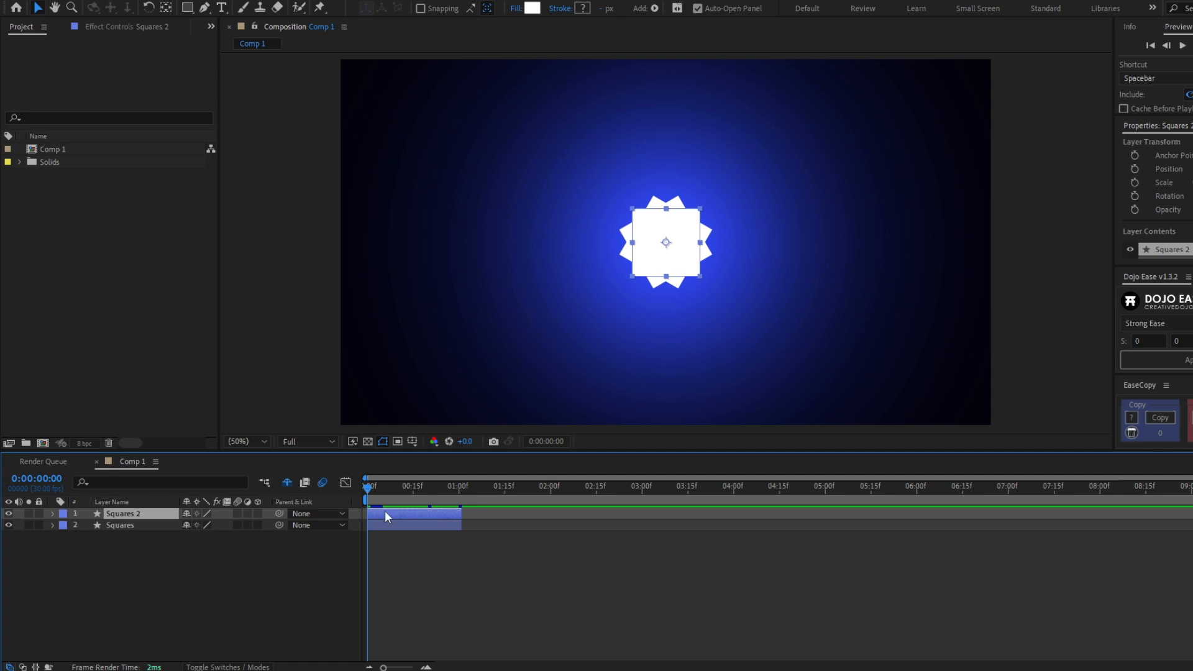
drag(385, 516, 461, 501)
key(u)
drag(610, 533, 434, 598)
key(Delete)
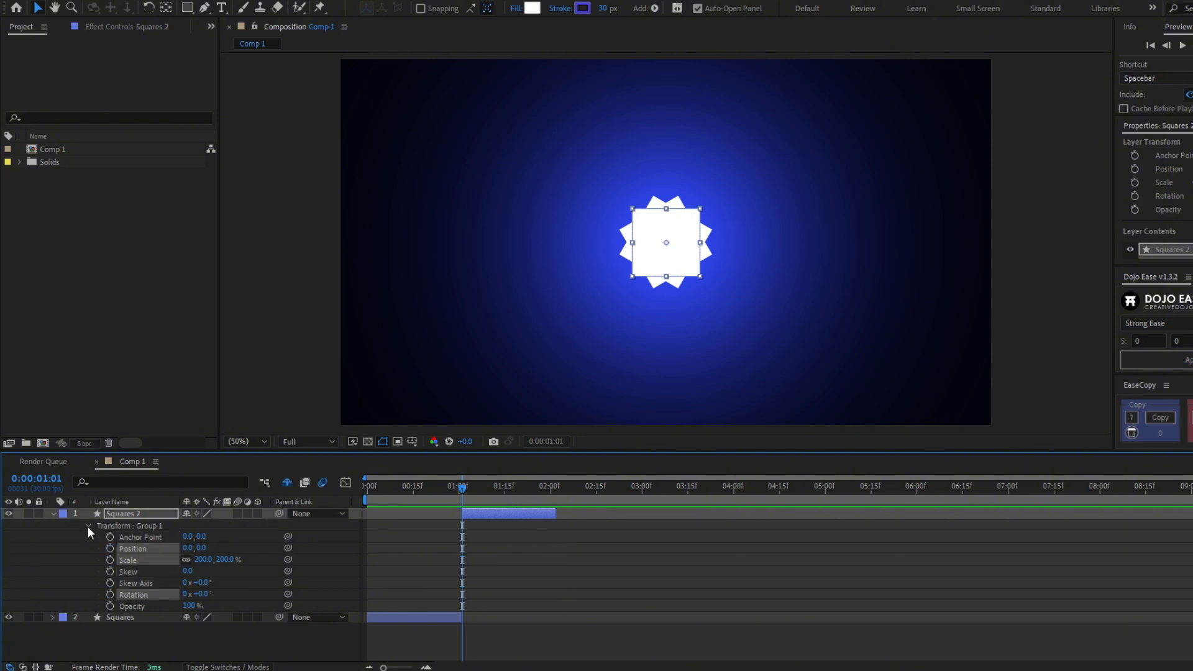
Keyframe Group 1's Position in Squares 2 from 0, 0 at 0:00:01:01 to about 442, 0 at 0:00:02:01
click(88, 527)
click(88, 527)
click(88, 527)
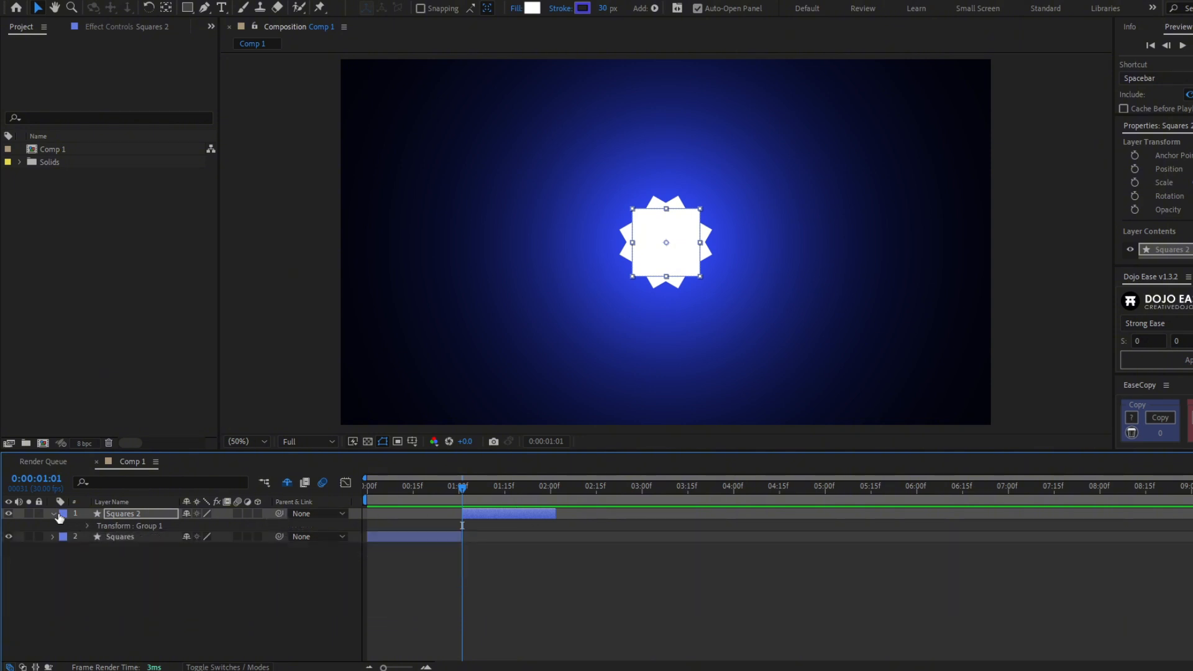
double_click(55, 514)
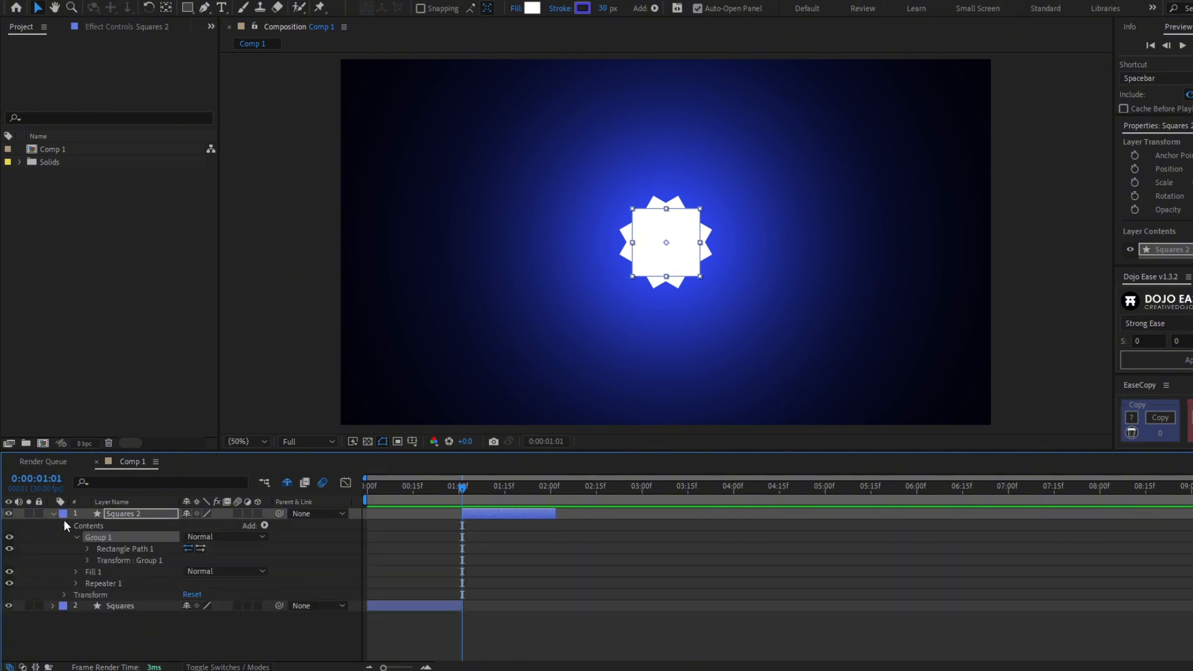
click(86, 561)
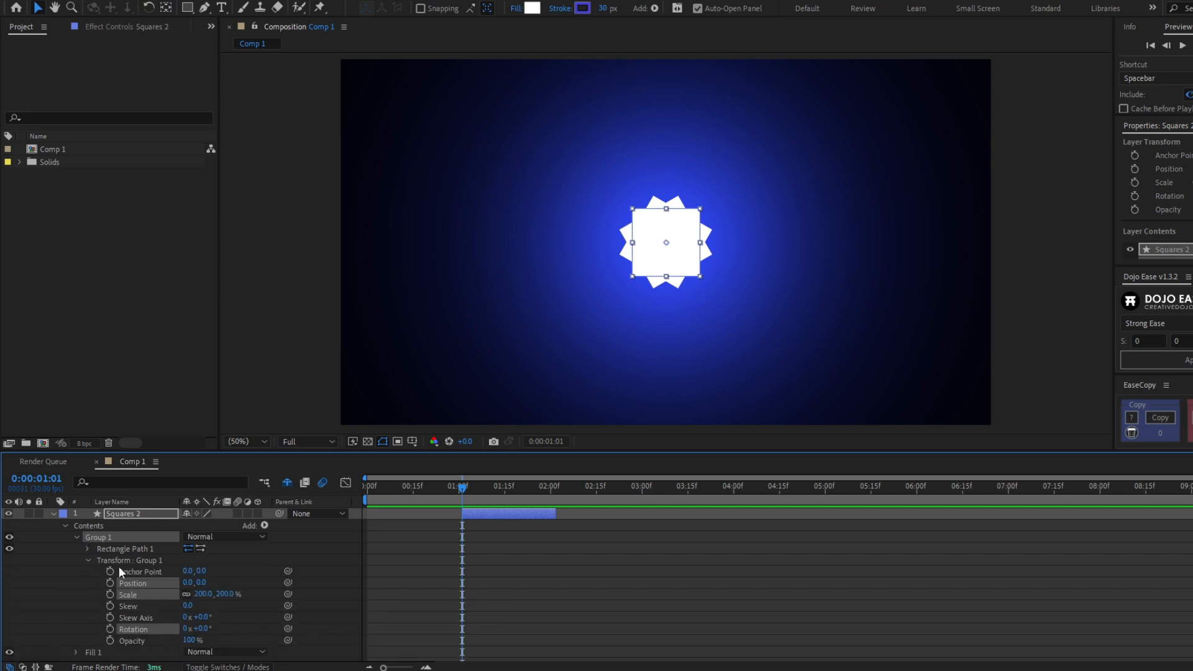
click(55, 599)
click(110, 583)
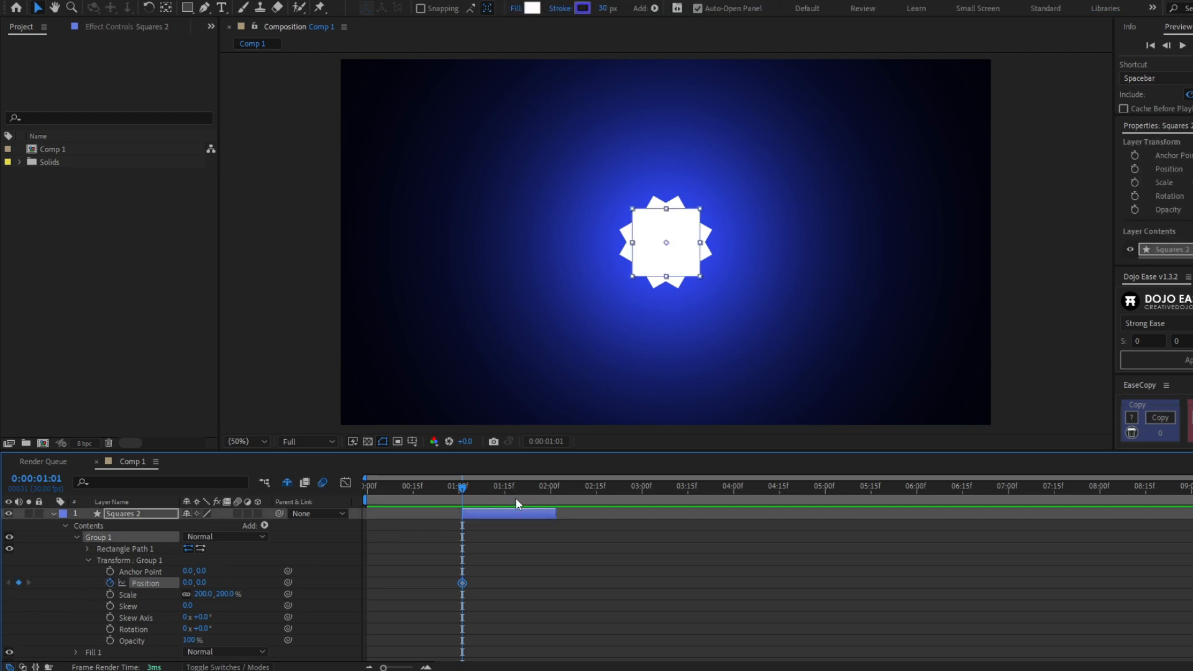
drag(507, 487, 554, 492)
drag(187, 582, 350, 571)
drag(402, 569, 473, 573)
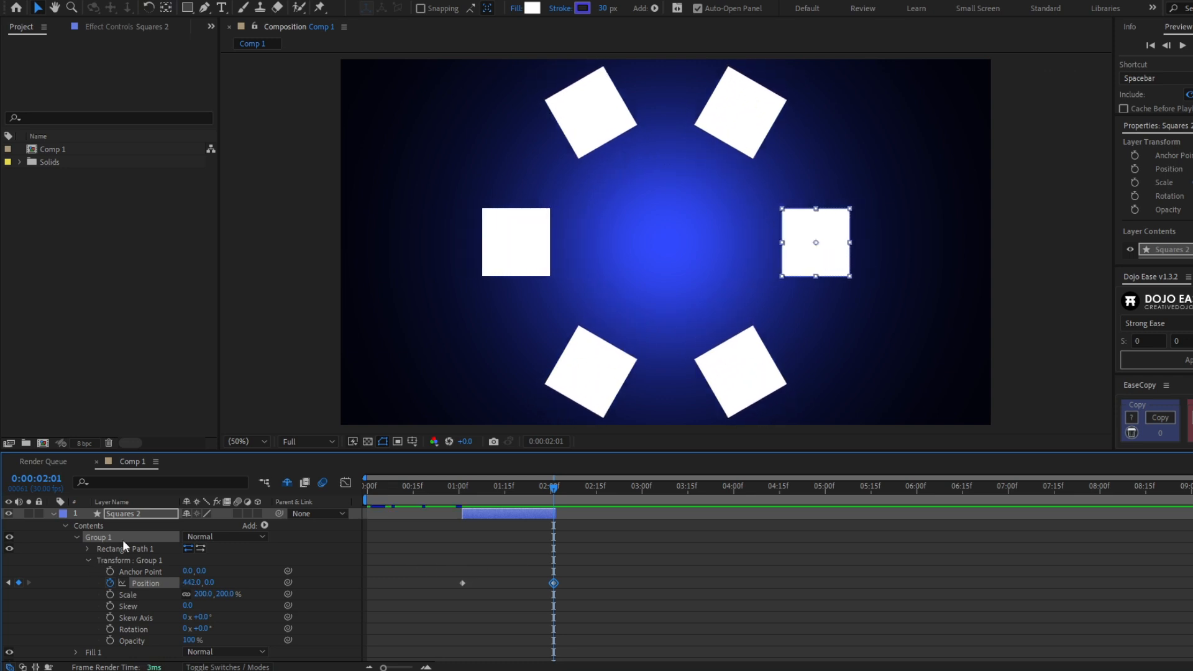
Unlink Rectangle Path 1's Size proportions in Squares 2 and reshape it into a thin bar of about 148 × 16
click(86, 549)
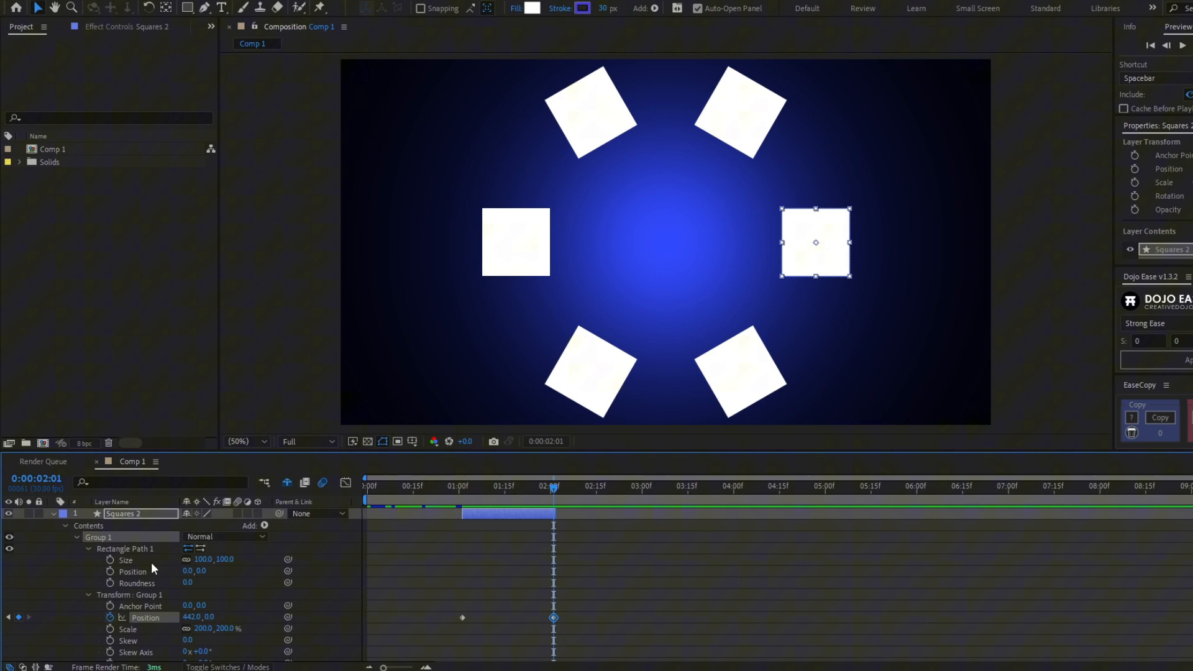
click(185, 560)
drag(225, 559, 167, 563)
drag(219, 561, 221, 563)
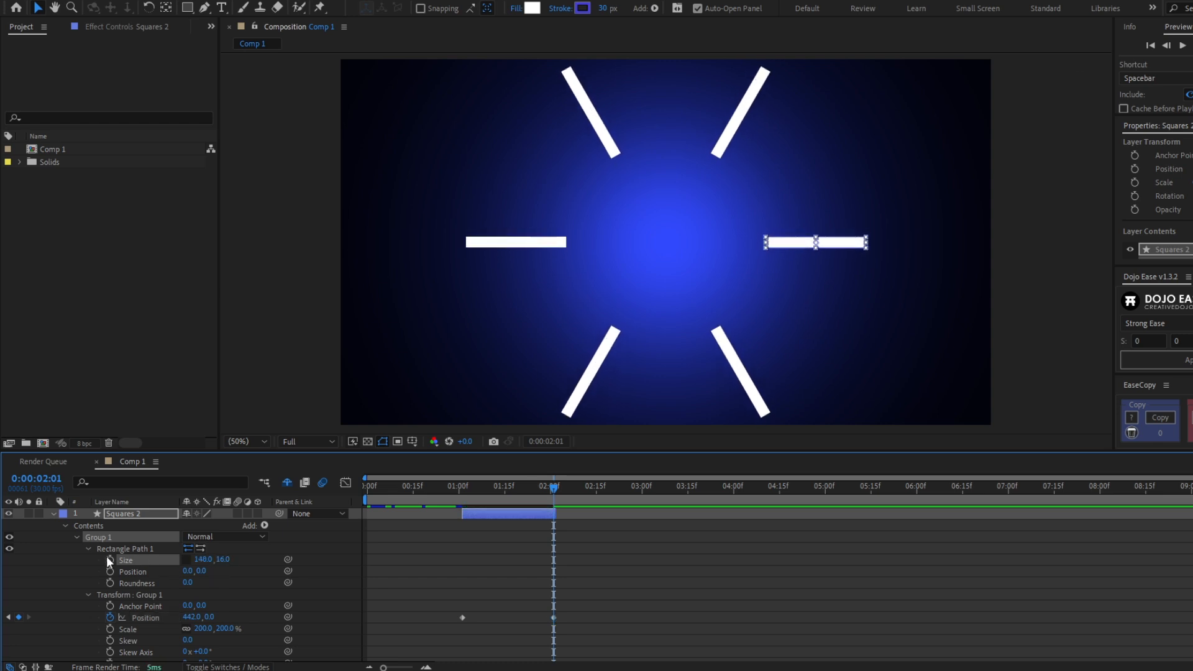
Keyframe Rectangle Path 1's Size from 0, 0 at 0:00:01:01 to the thin bar at 0:00:02:01, and preview the growing lines
click(110, 560)
drag(459, 497, 466, 498)
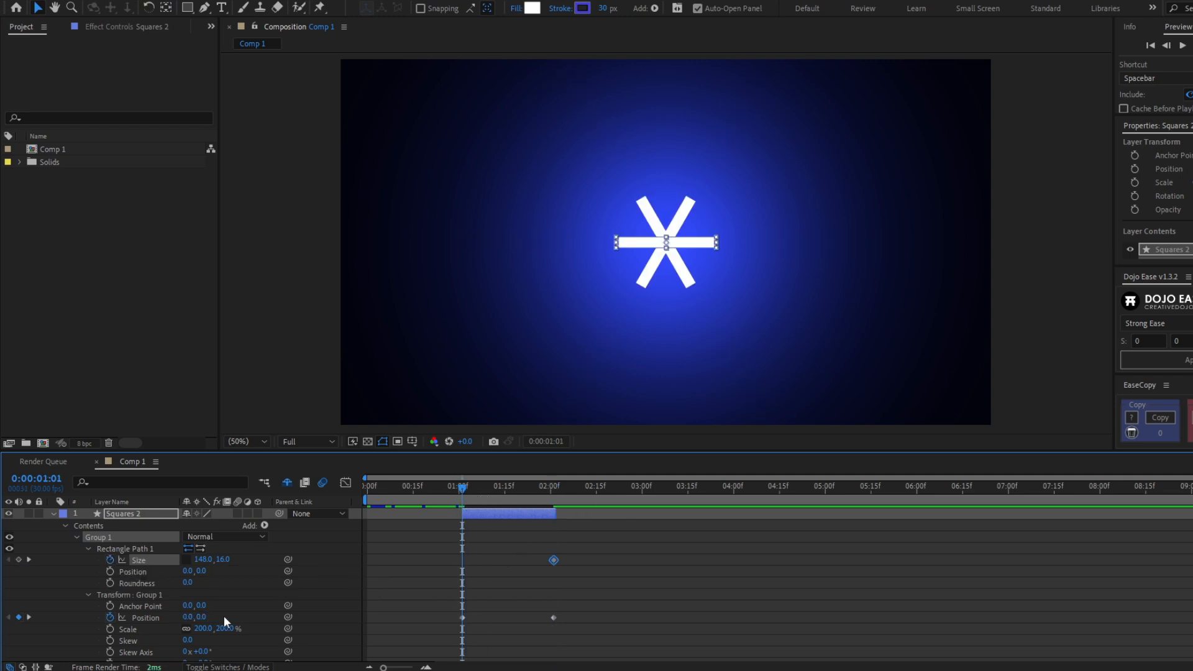
click(202, 560)
text(0)
key(Return)
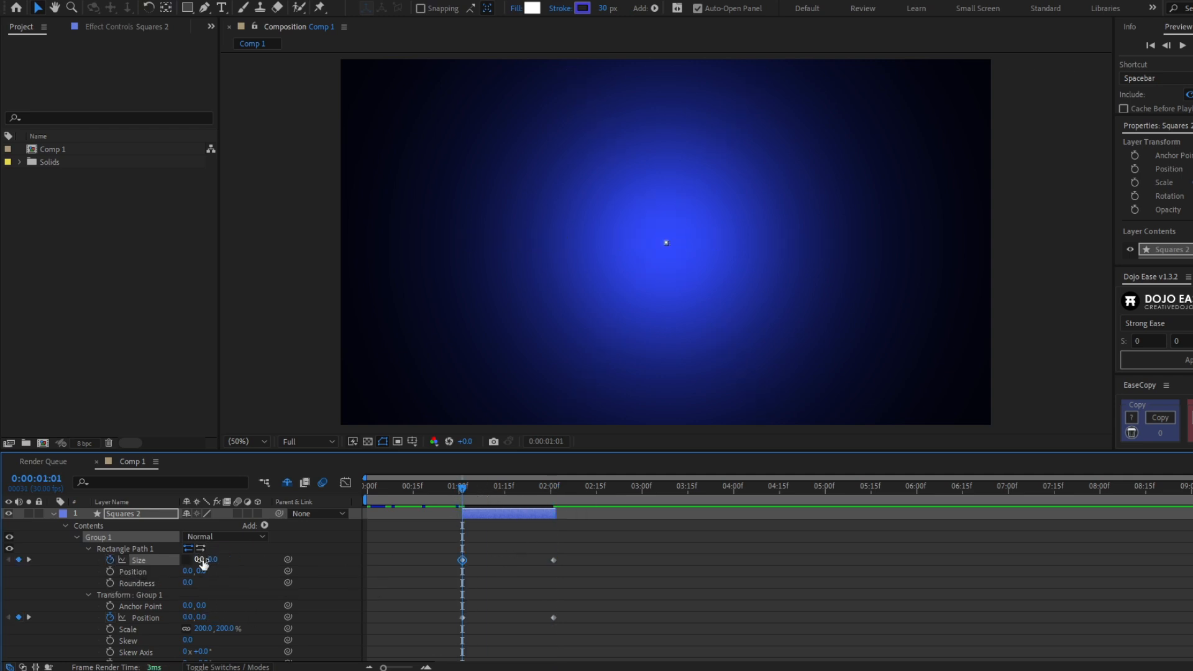
click(211, 566)
key(space)
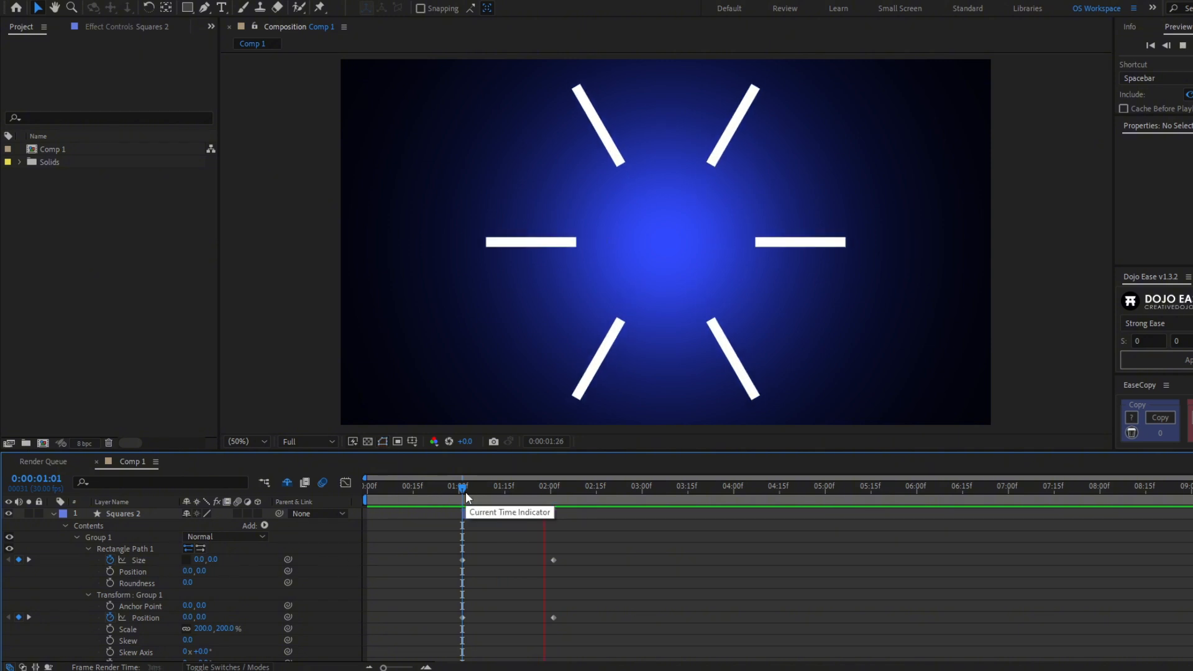
key(space)
drag(465, 491, 466, 500)
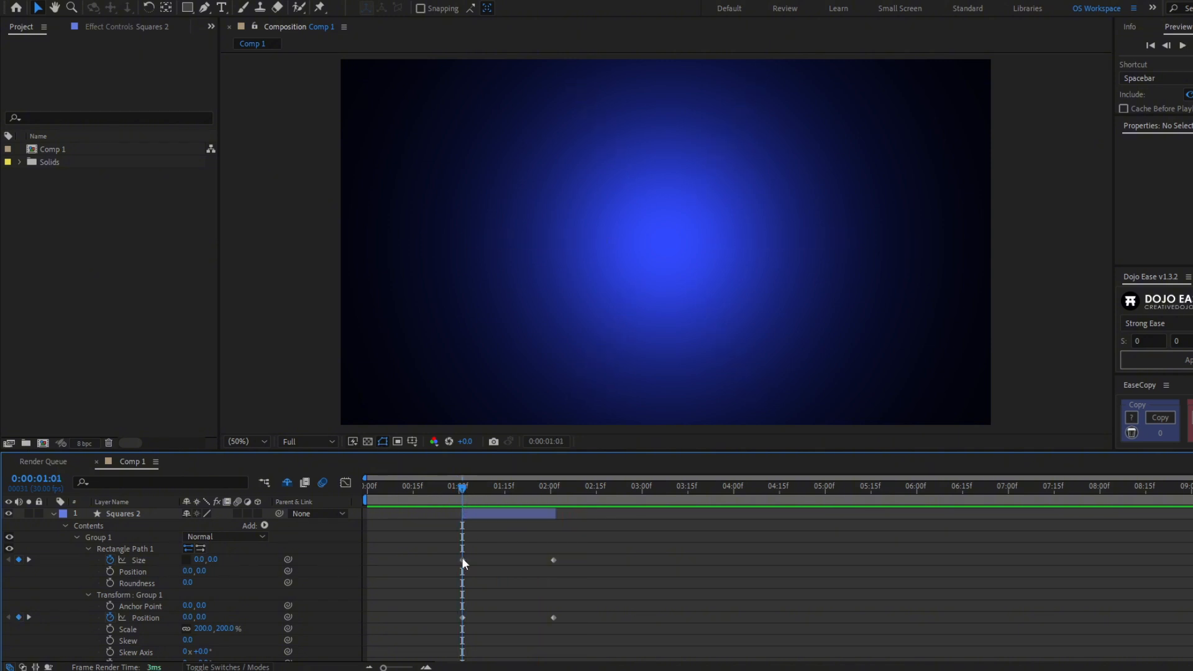
Keyframe Group 1's Scale in Squares 2 from 200% at 0:00:01:01 to 0% at 0:00:02:01, and preview the line burst
click(125, 594)
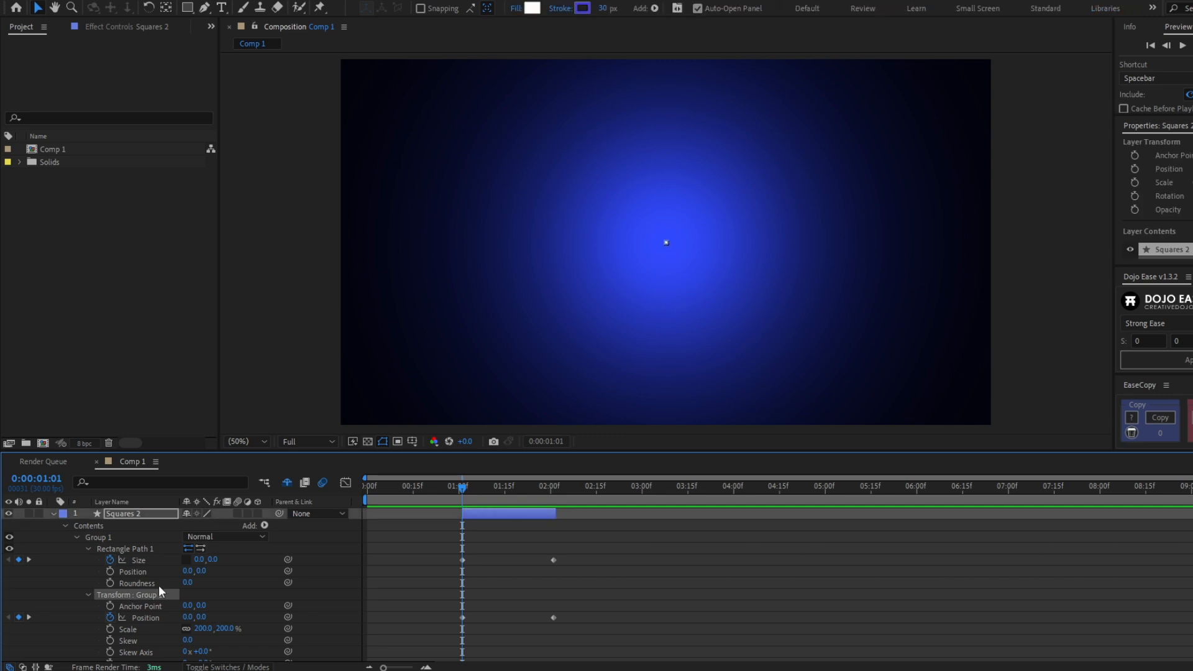
scroll(135, 587, down, 1)
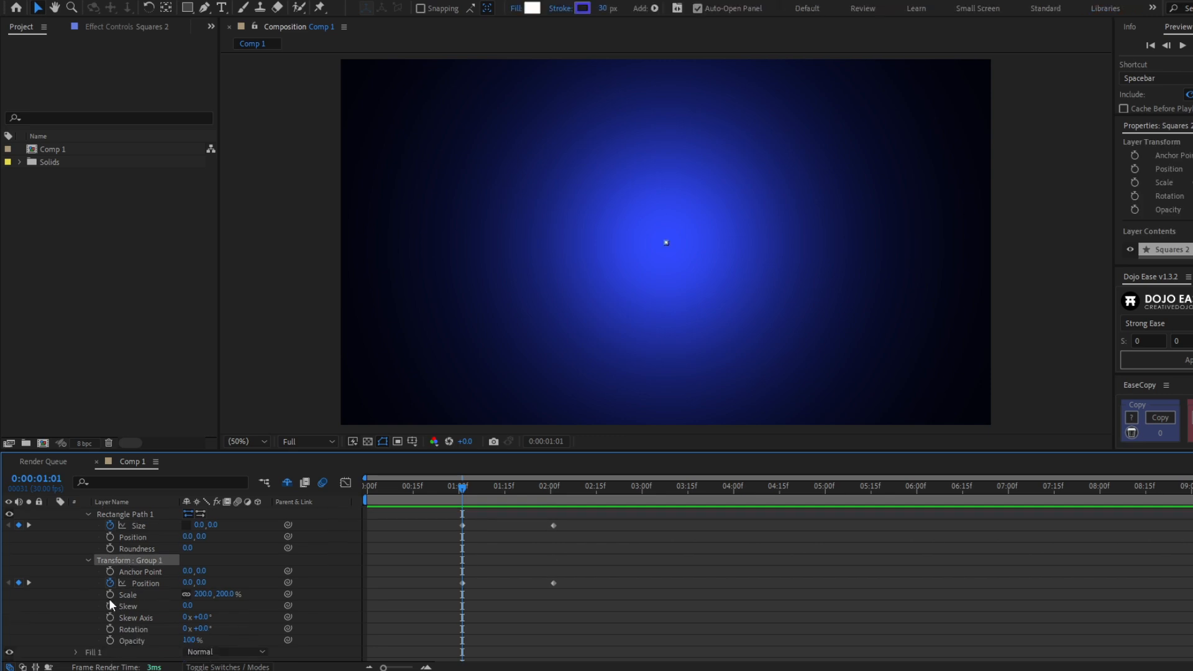
click(110, 594)
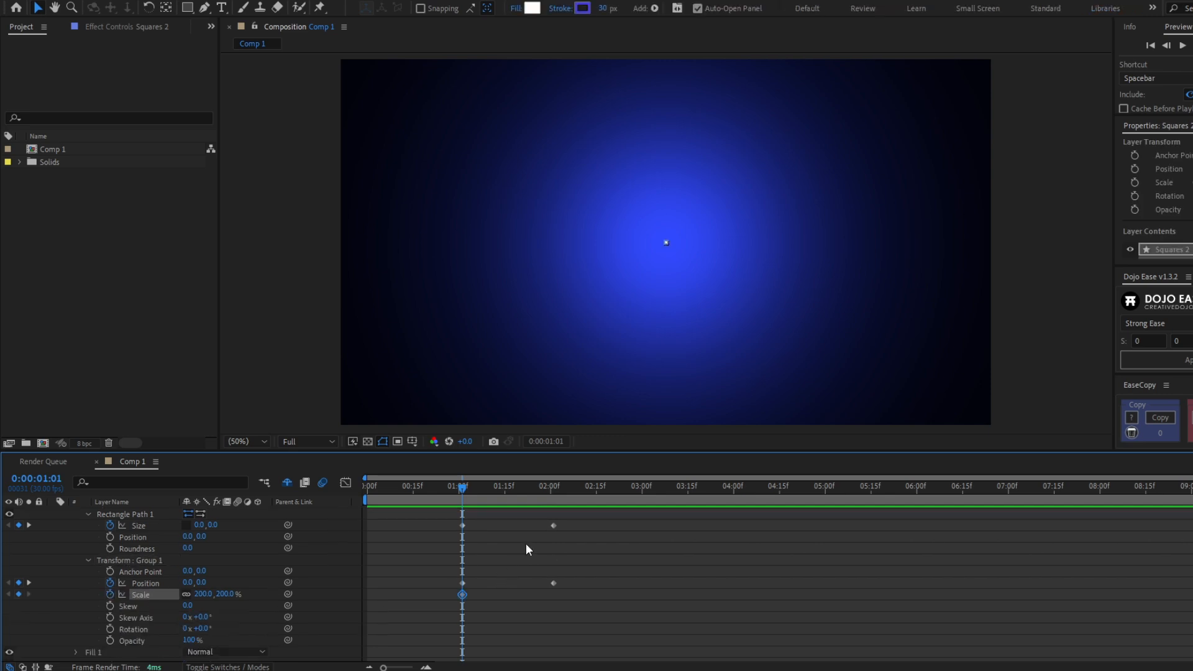
click(552, 485)
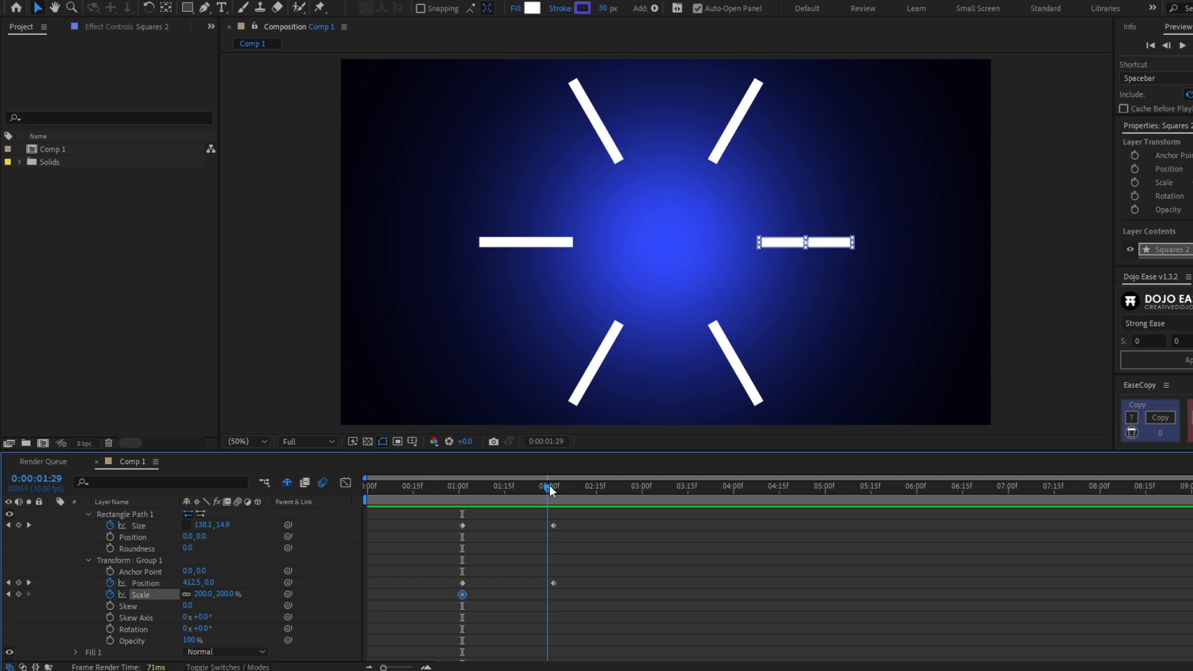
click(231, 594)
text(0)
key(Return)
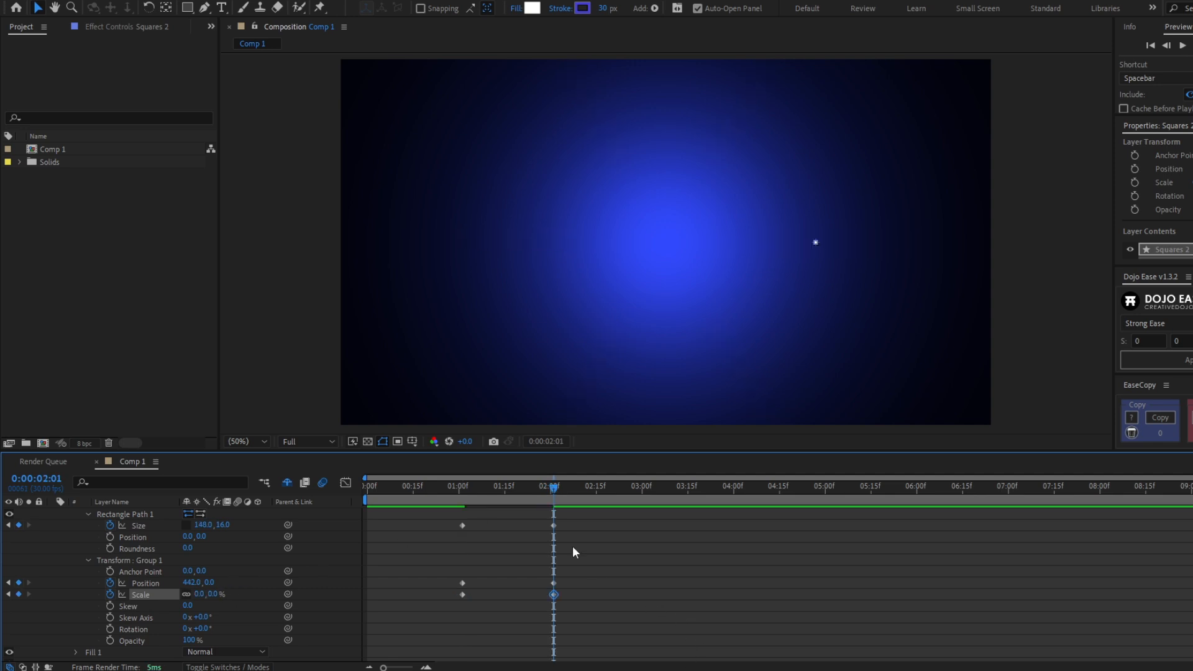
click(501, 513)
click(461, 493)
key(space)
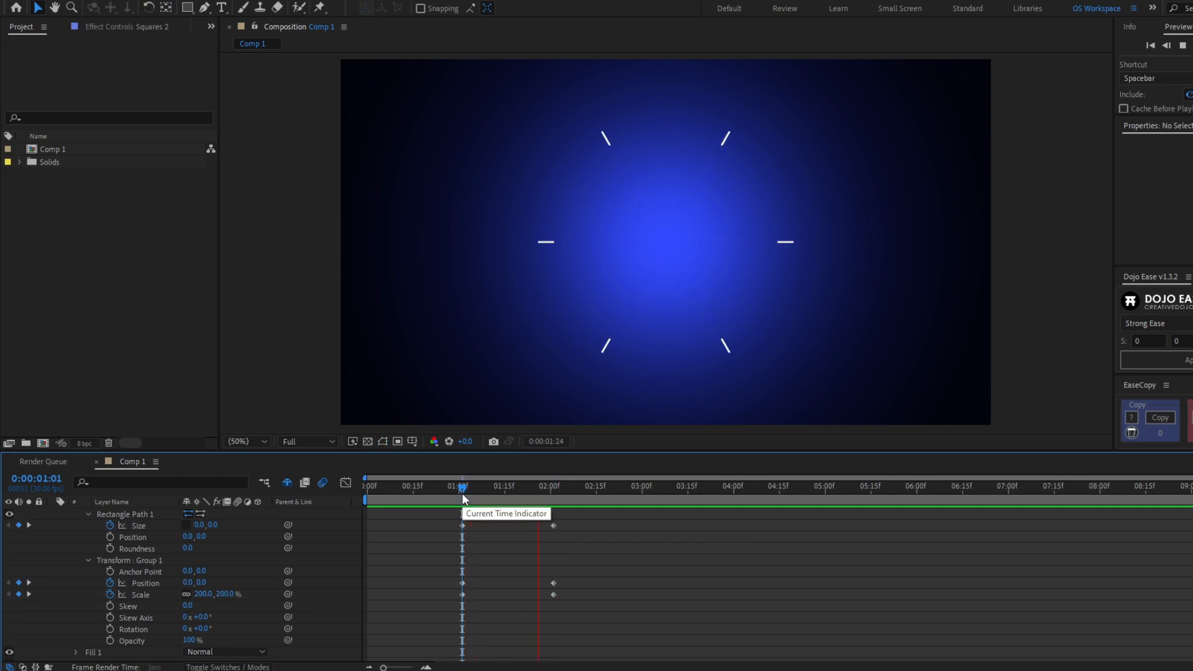
Set Rectangle Path 1's Size keyframe at 0:00:02:01 to 300, 30 and preview the line burst
drag(461, 494, 547, 550)
scroll(547, 550, up, 3)
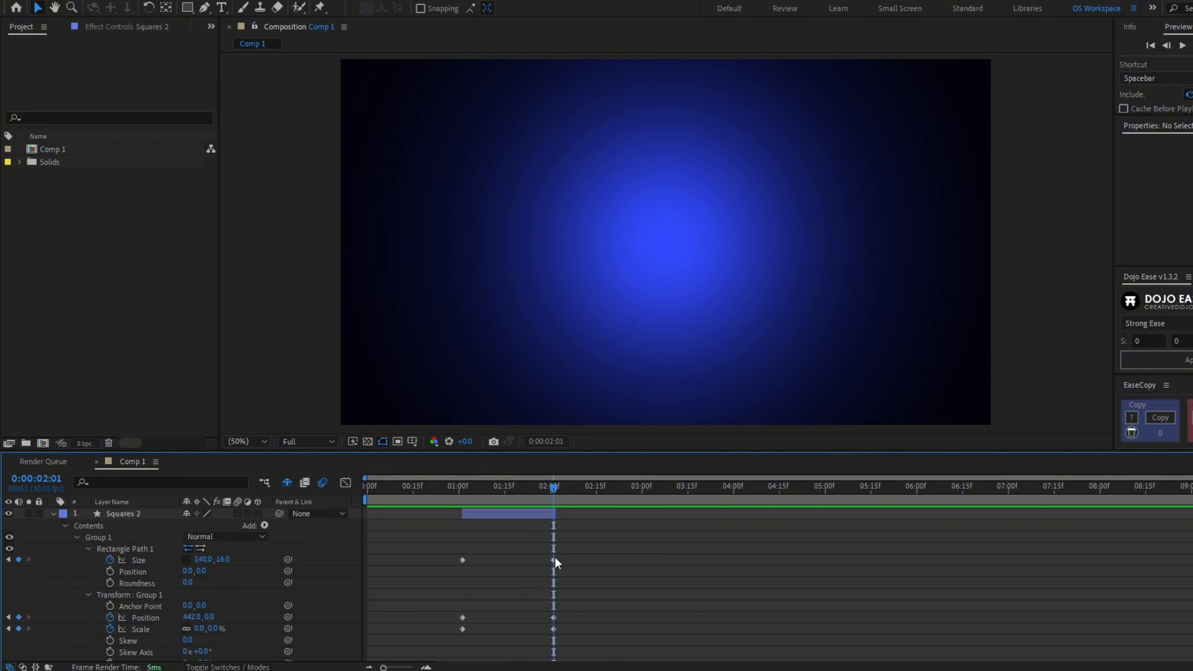
click(553, 558)
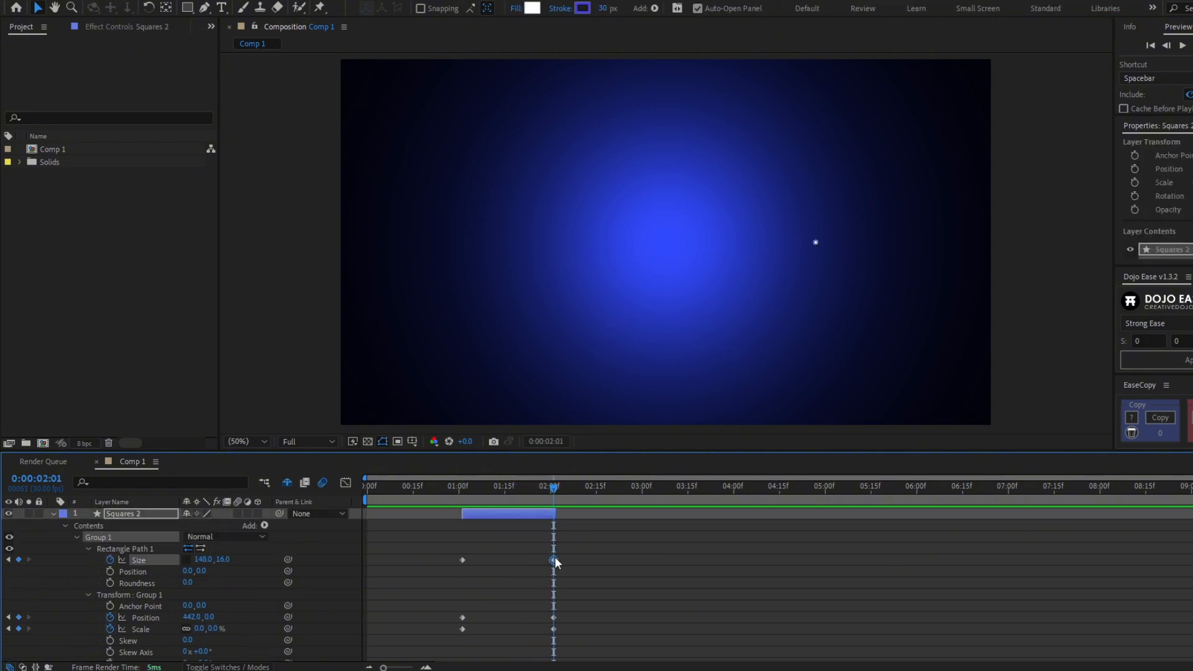
click(202, 562)
text(300)
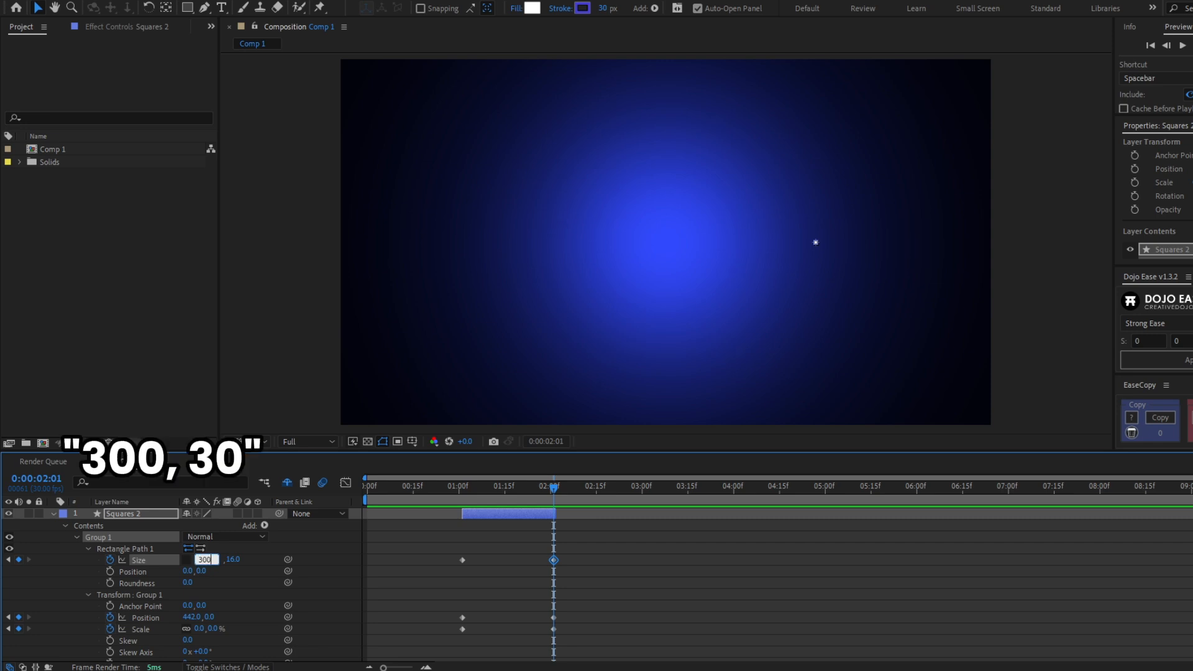
key(Tab)
text(30)
key(Return)
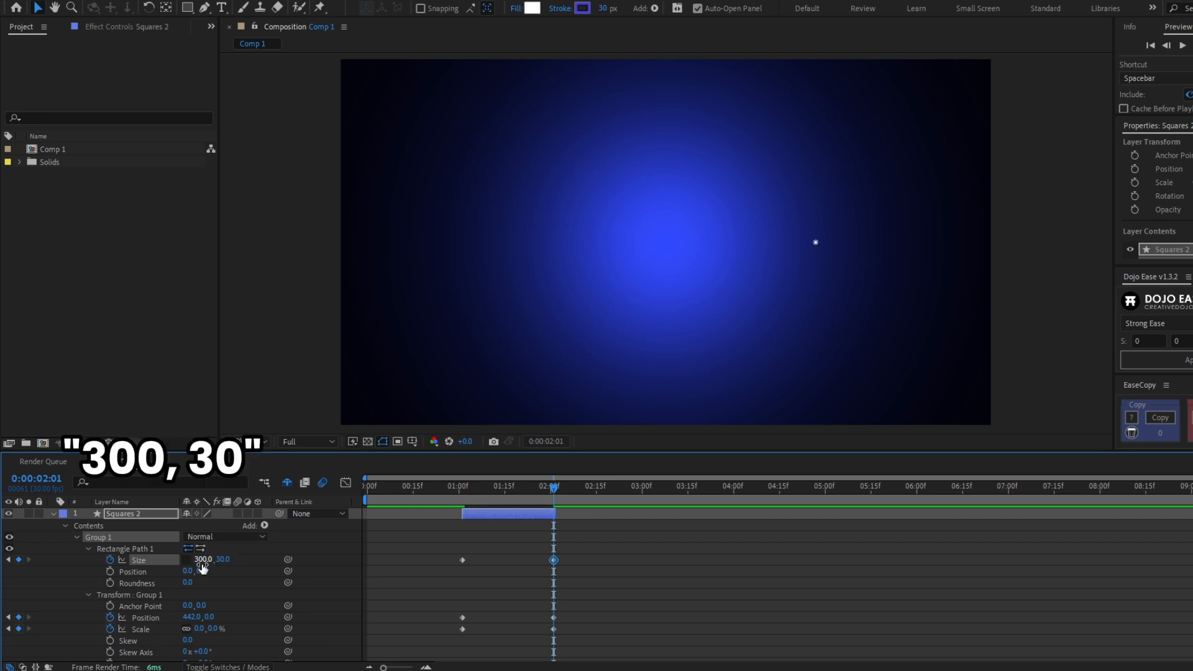
click(527, 584)
click(462, 488)
key(space)
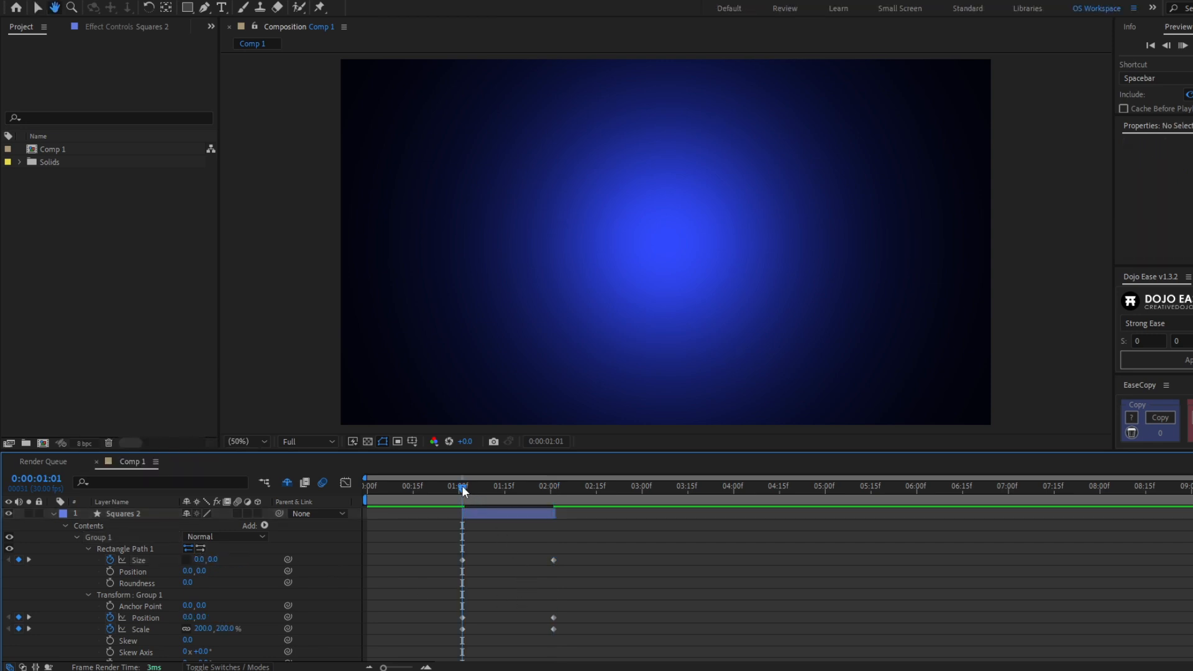
key(space)
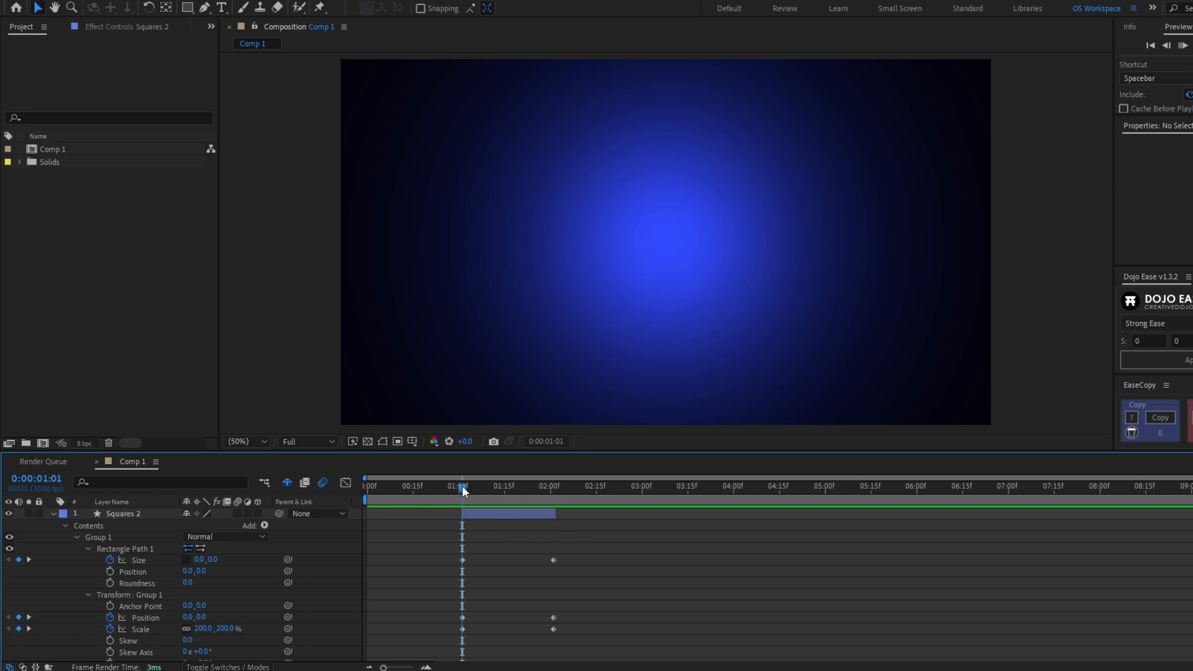
key(space)
Set Repeater 1's Copies in Squares 2 to 8 and preview the line burst
scroll(372, 574, down, 2)
scroll(356, 575, up, 2)
scroll(91, 554, down, 2)
click(75, 633)
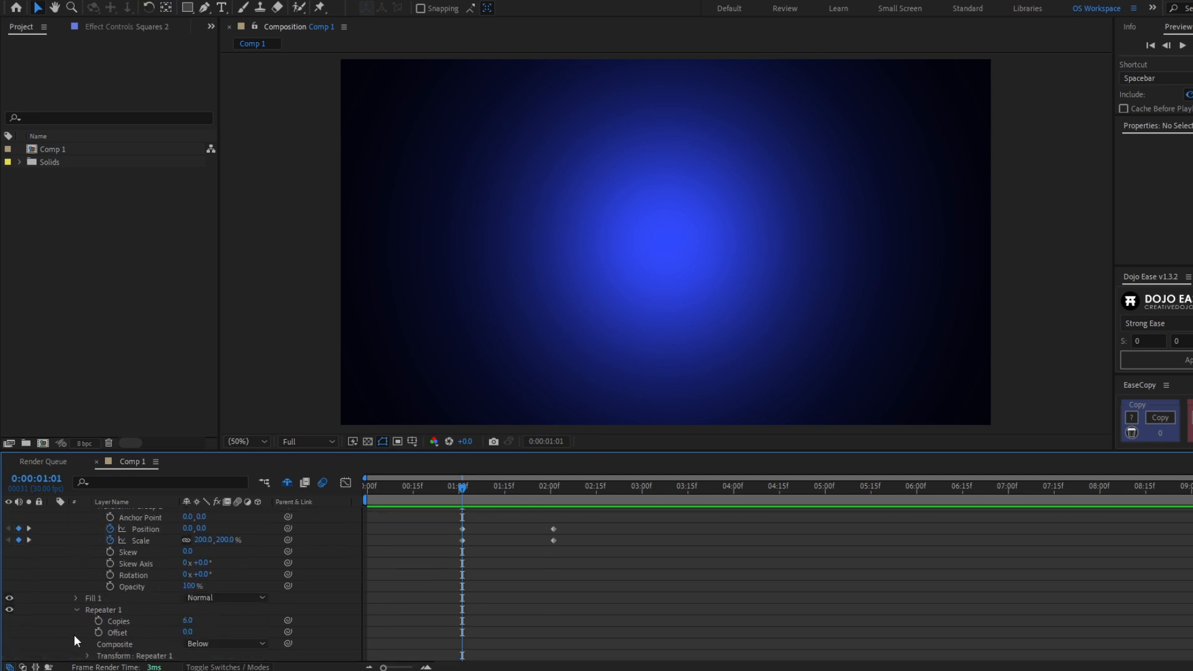
click(187, 620)
text(8)
key(Return)
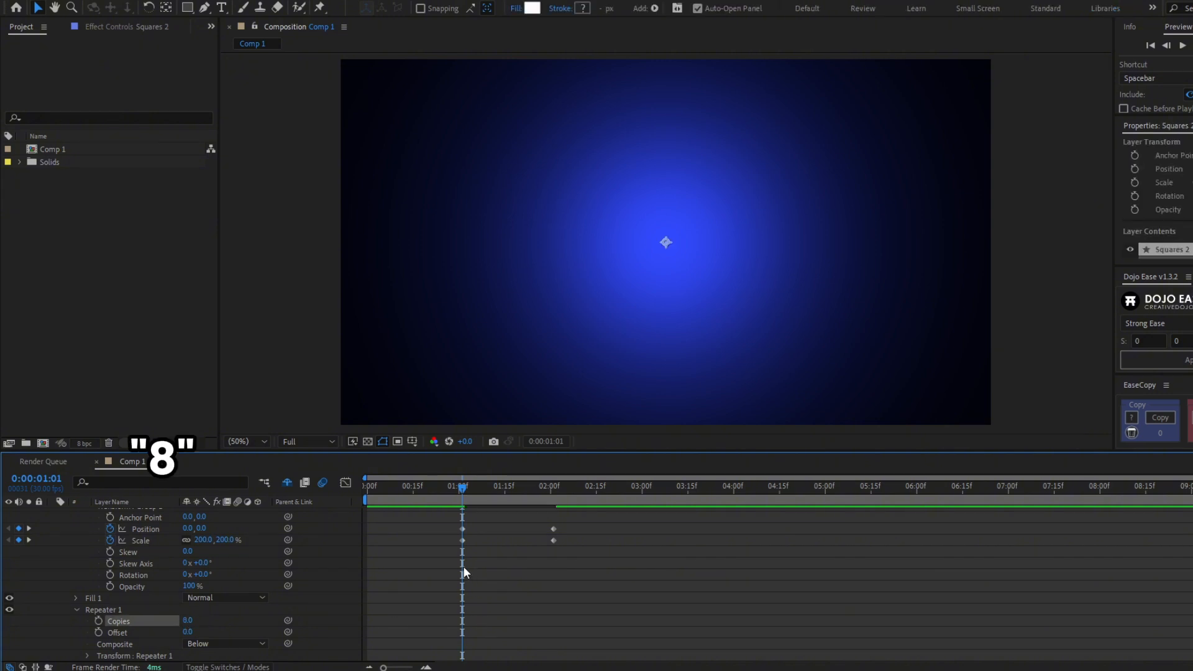
click(463, 566)
key(space)
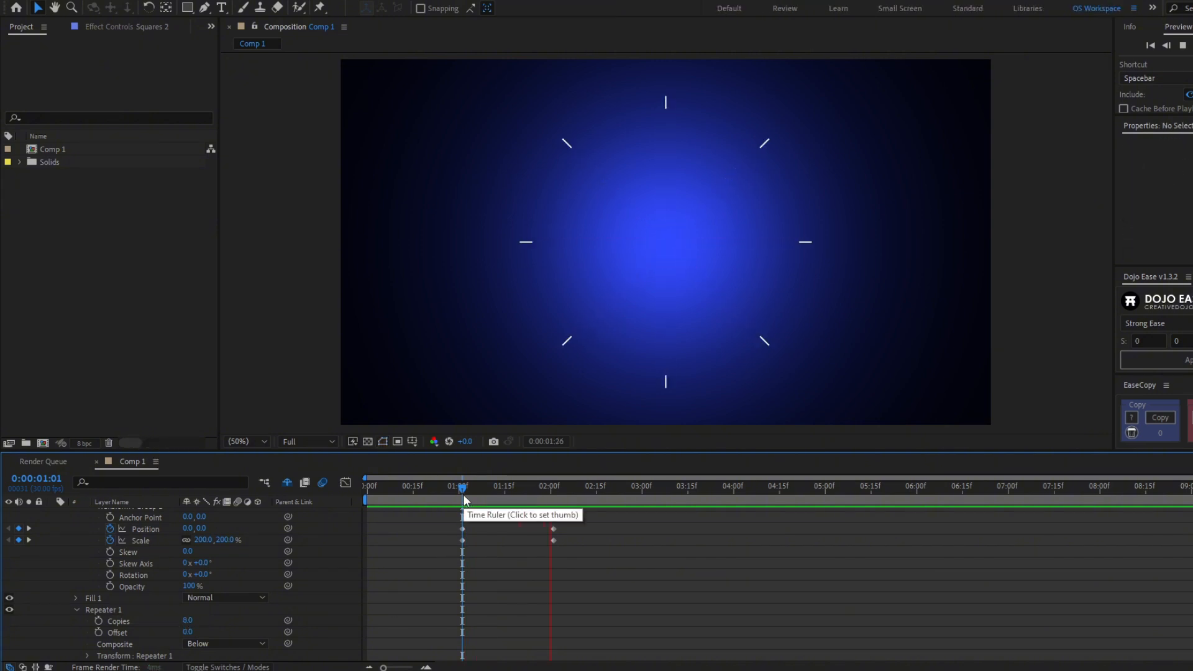
key(space)
scroll(479, 502, up, 3)
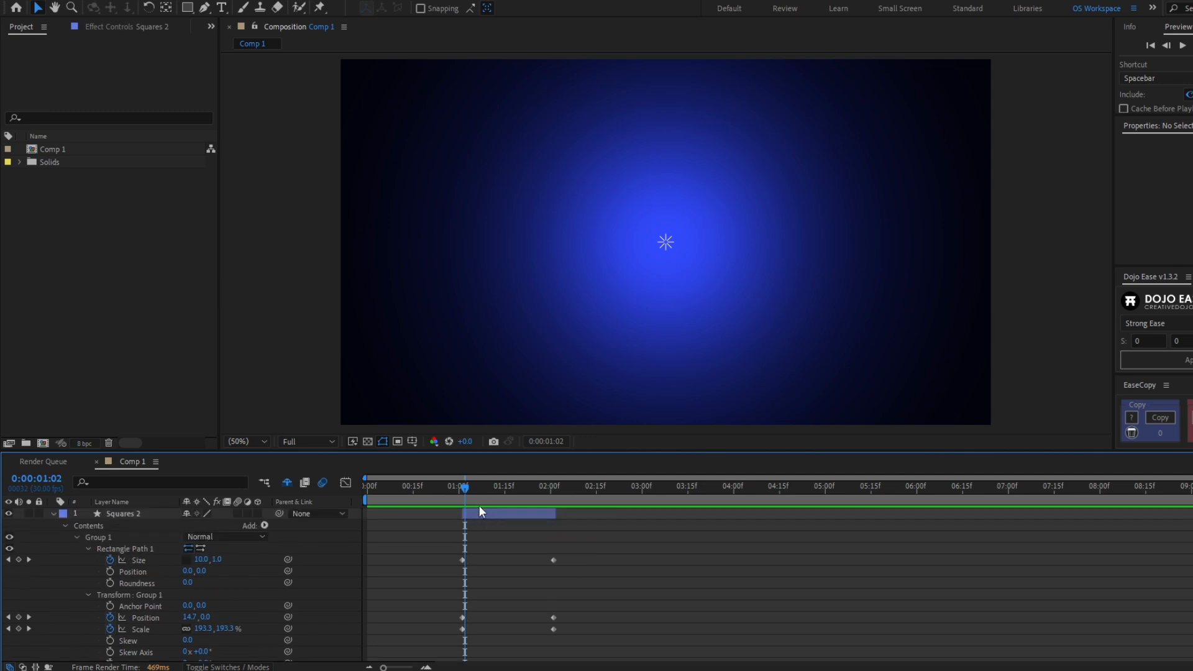
Easy-ease the Size, Position and Scale keyframes at 0:00:02:01 in Squares 2 with lengthened incoming speed handles, and preview the burst
click(508, 516)
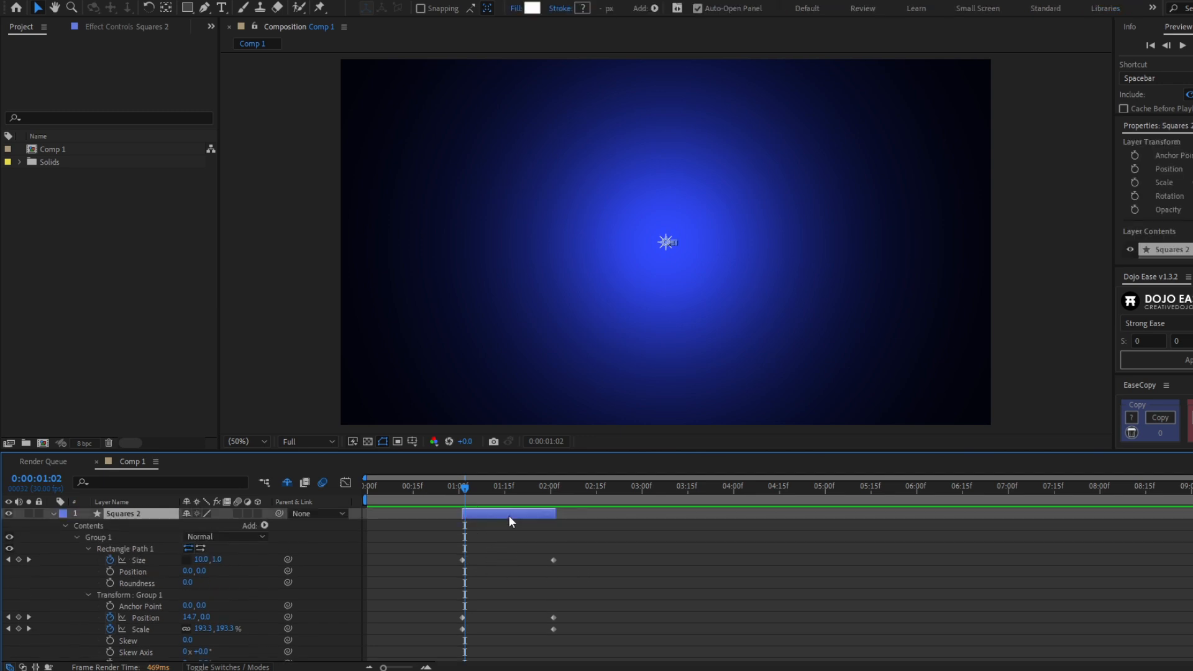
key(u)
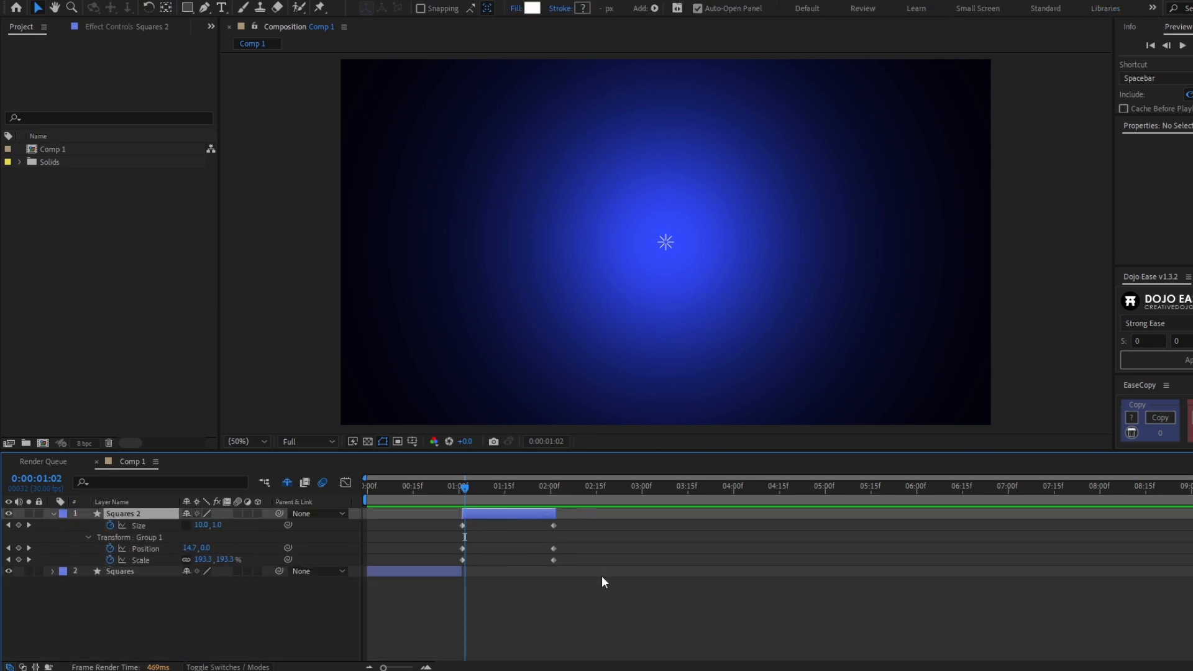
drag(602, 576, 539, 527)
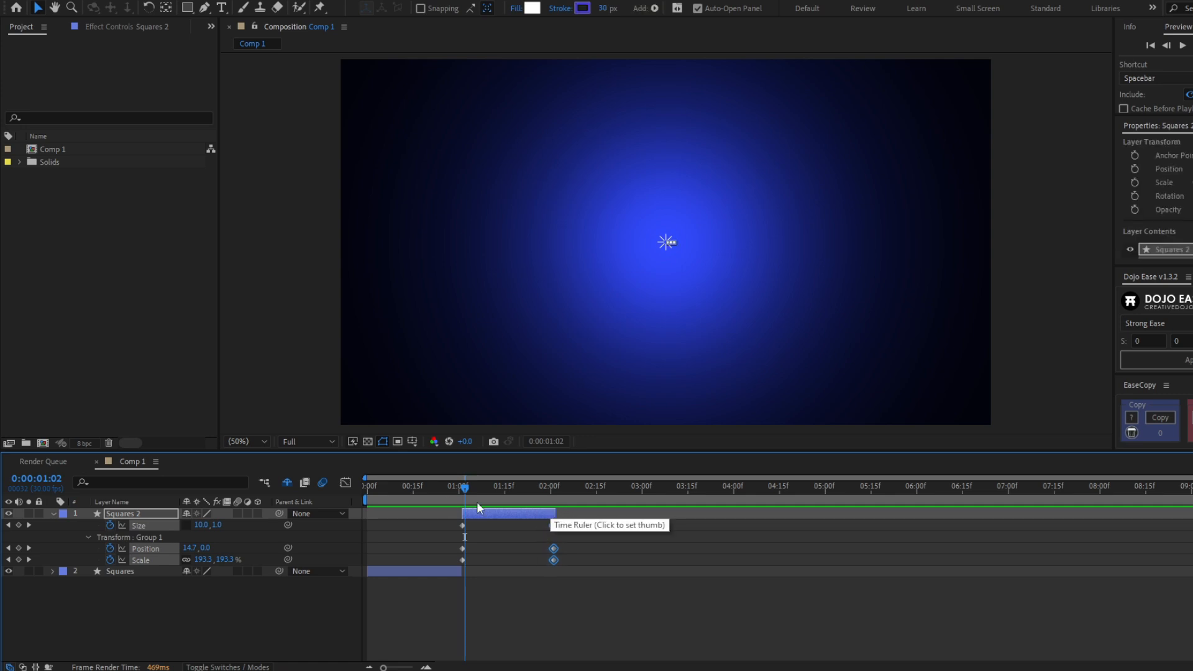
key(F9)
click(346, 483)
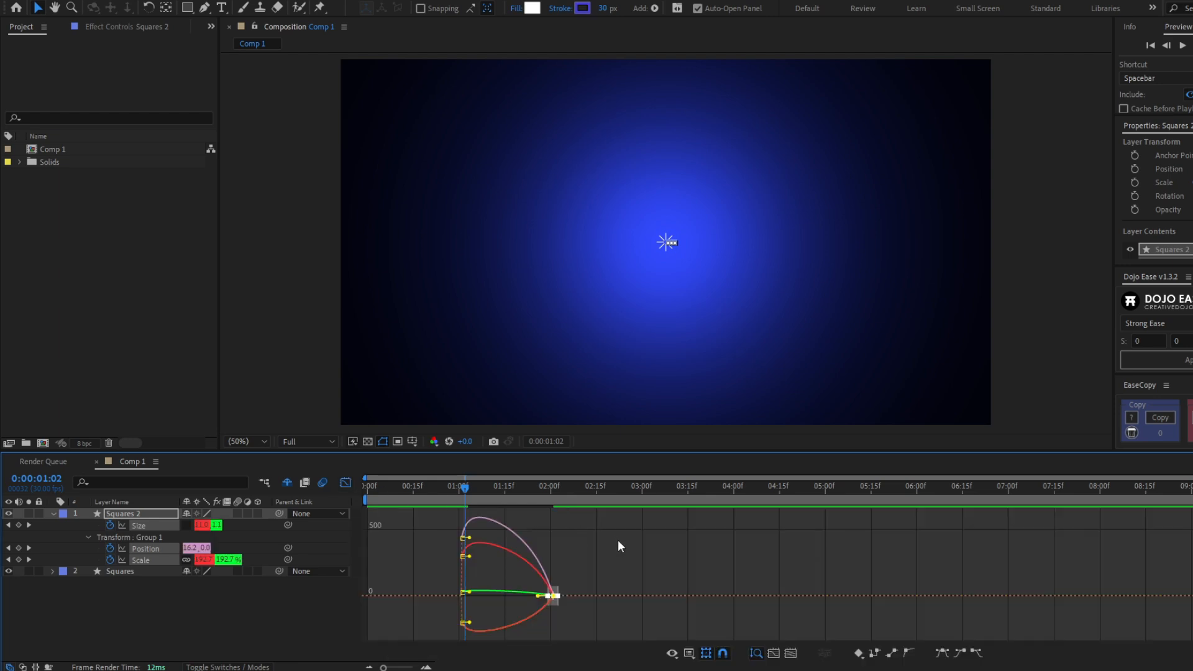
drag(546, 597, 504, 599)
click(345, 483)
click(528, 542)
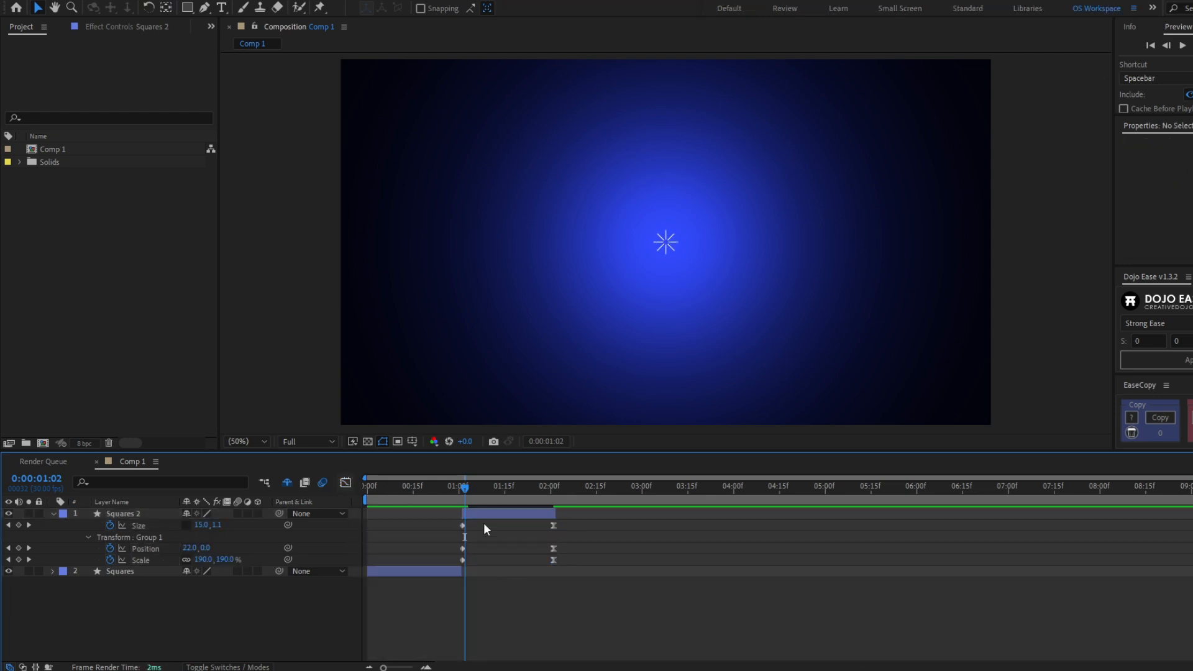
drag(464, 489, 455, 491)
key(space)
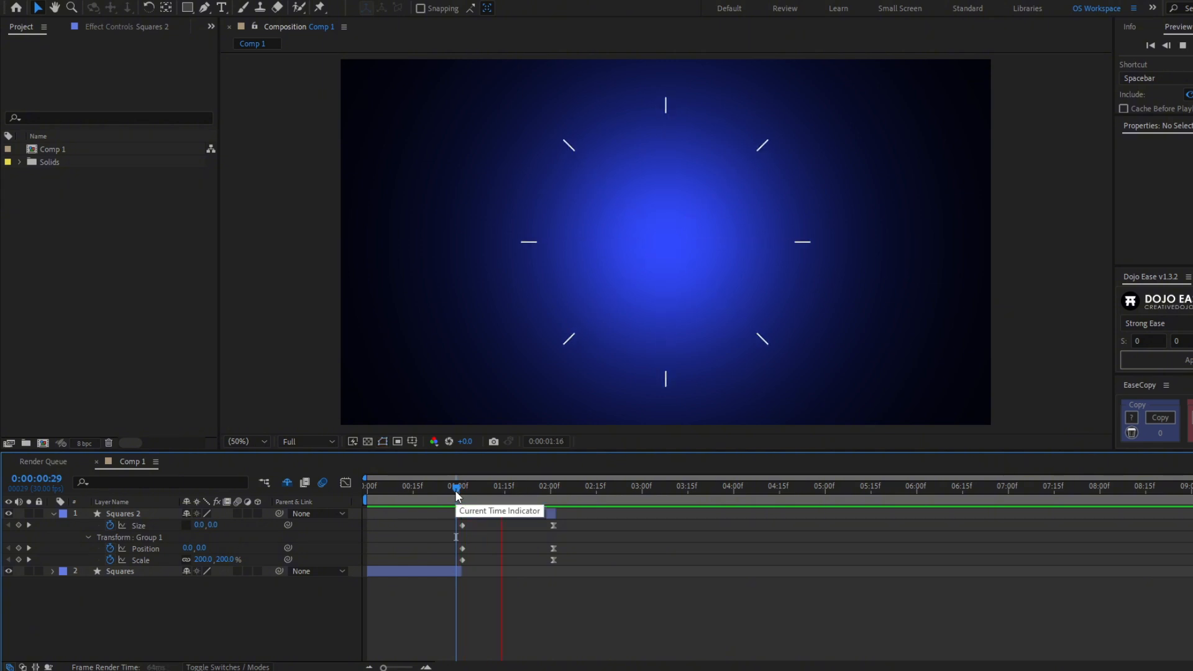
key(space)
key(space)
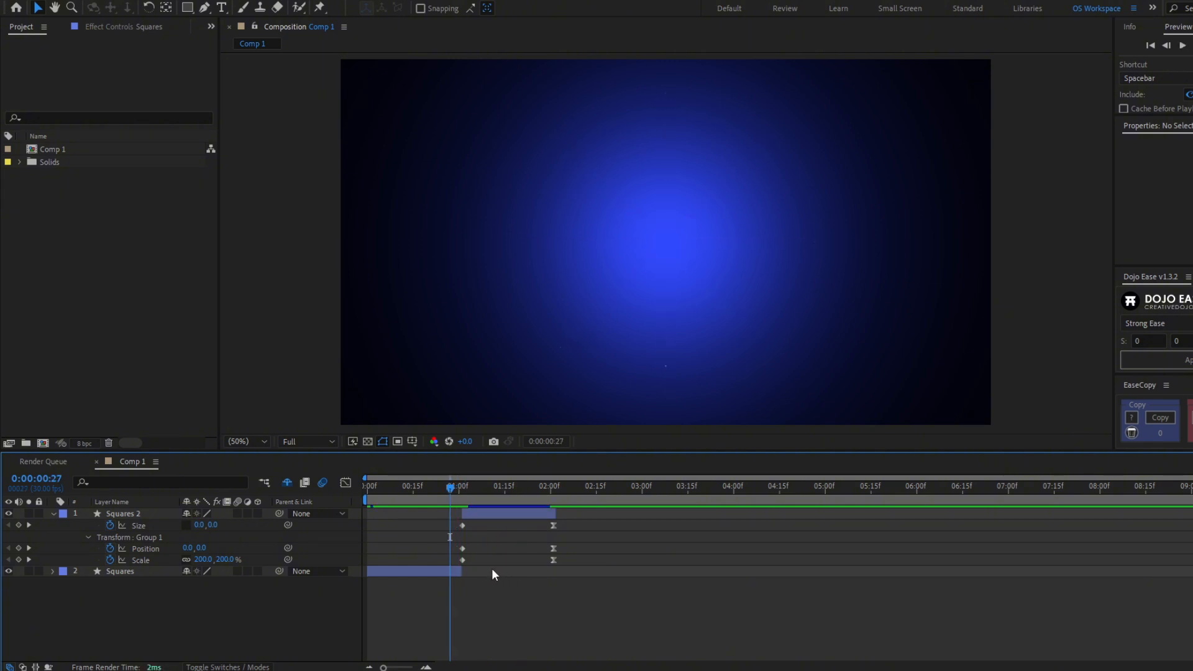
Easy-ease the Size, Position and Scale keyframes at 0:00:01:01 in Squares 2 and preview the line burst
drag(493, 568, 445, 521)
click(451, 534)
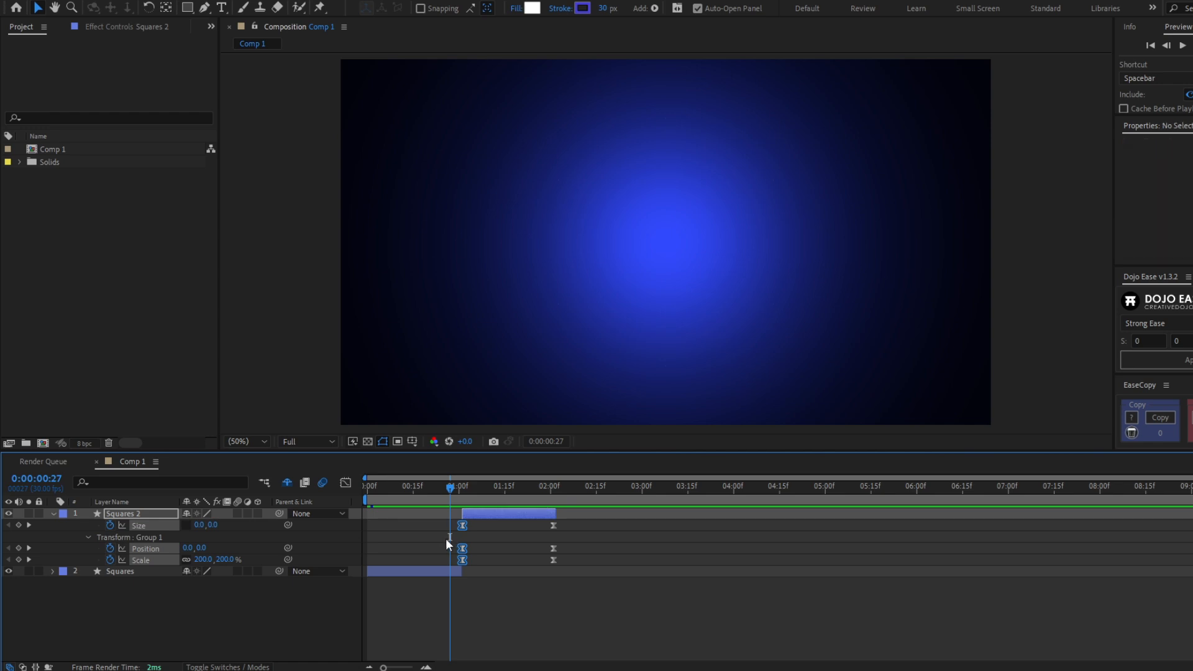
key(space)
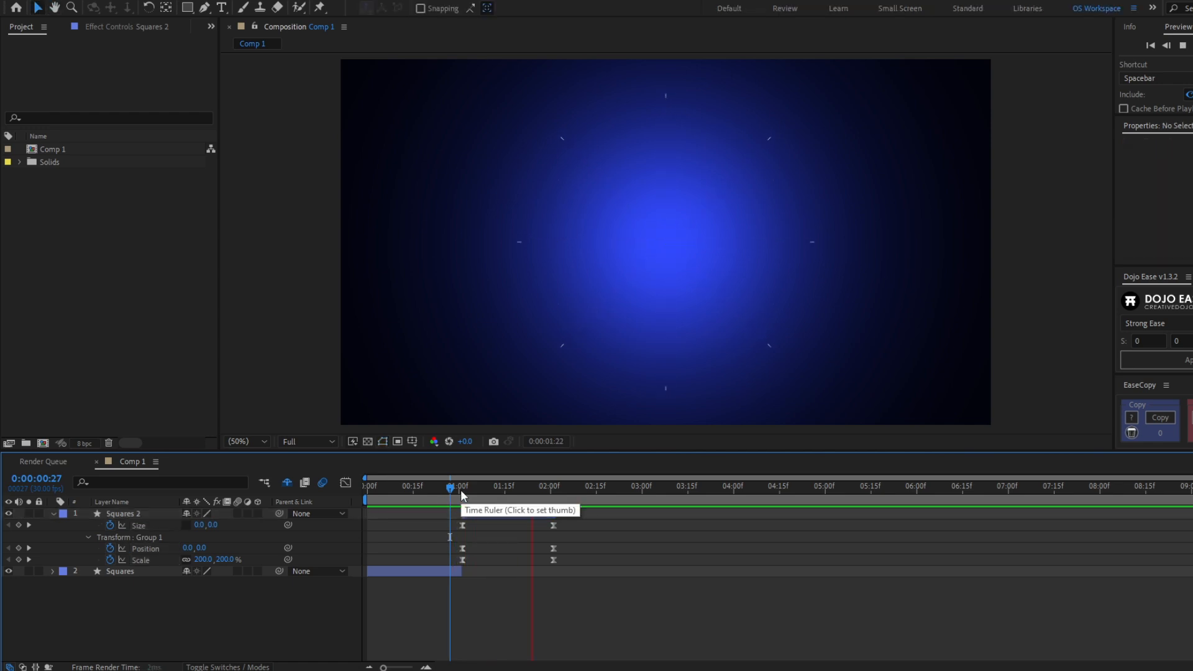
Set the Size keyframe at 0:00:02:01 in Squares 2 to 400, 60 and preview the thicker lines
drag(460, 490, 542, 497)
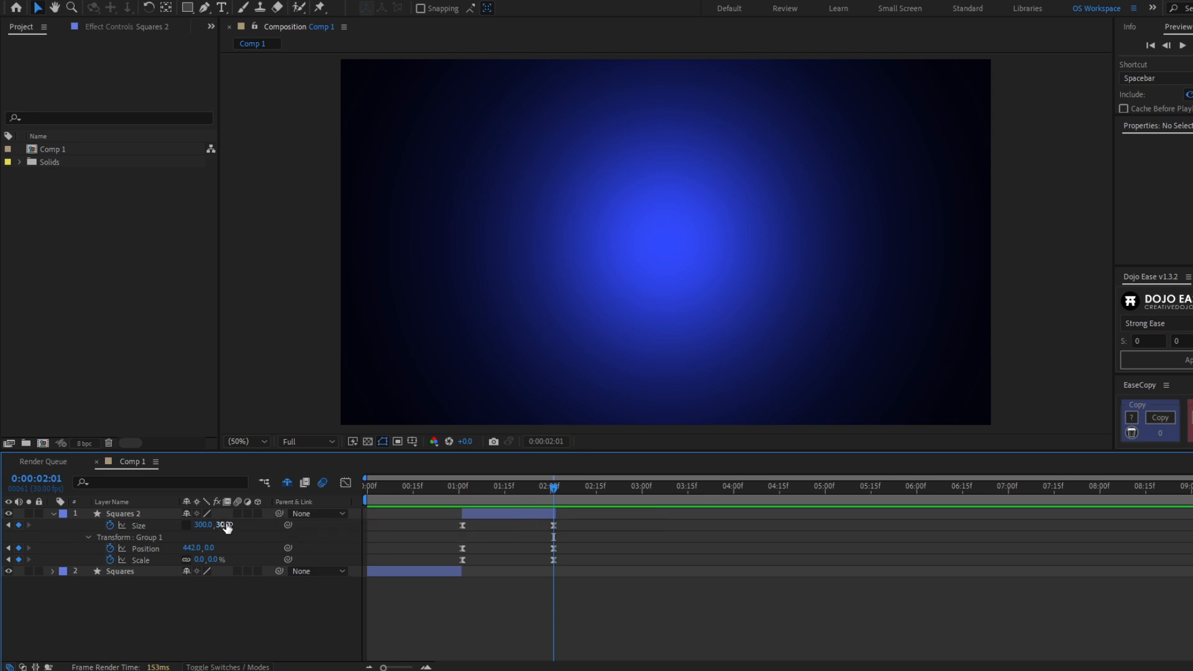
text(400)
key(Tab)
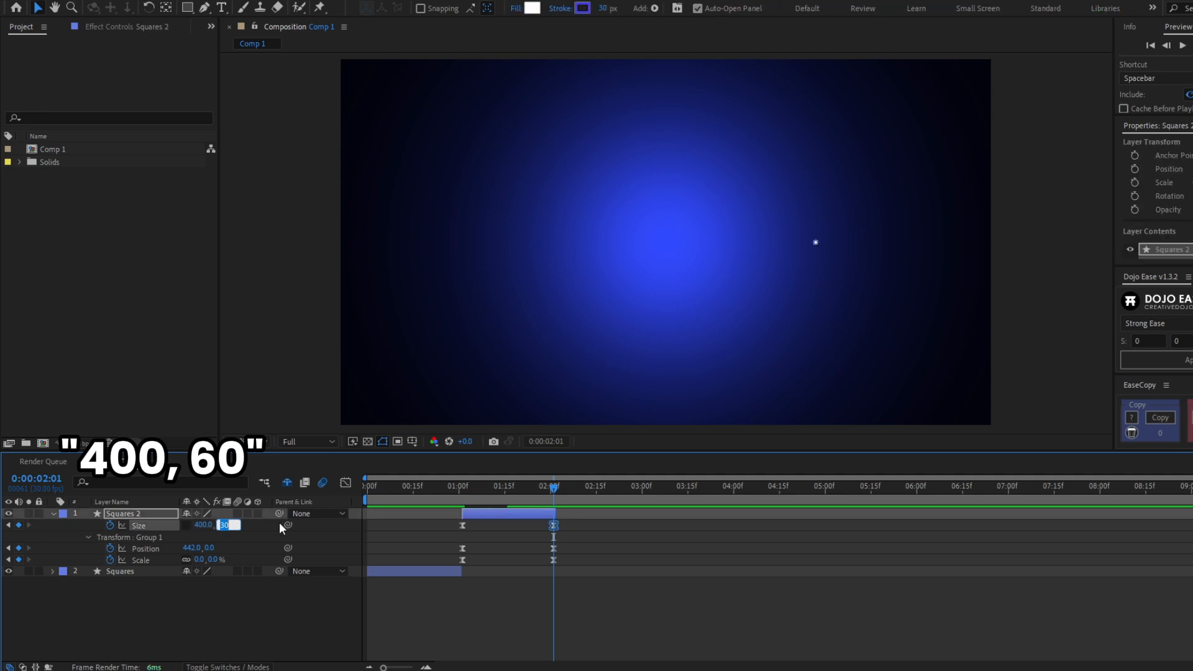
text(60)
key(Return)
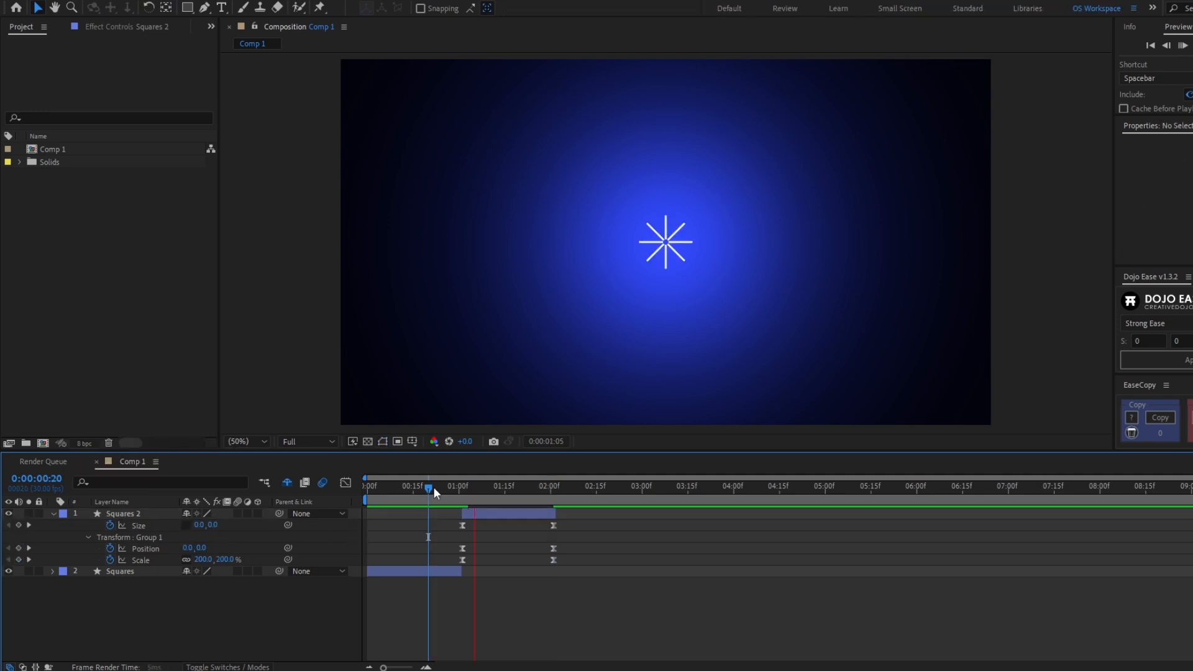
click(434, 486)
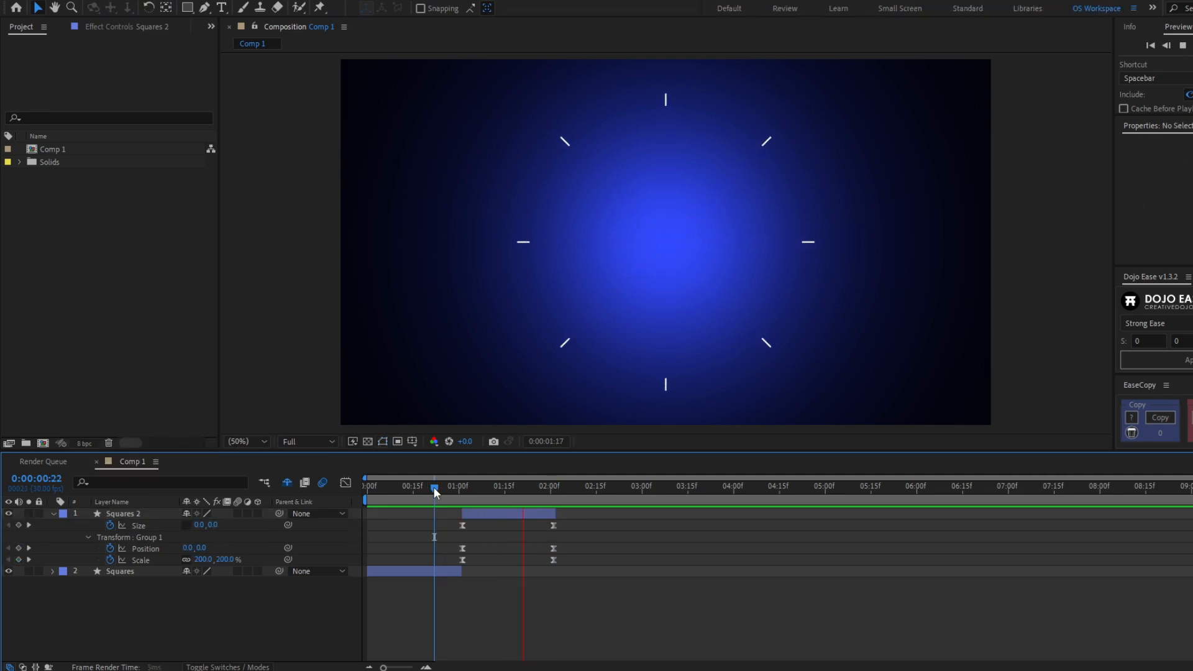
drag(434, 487, 520, 504)
Collapse the Squares 2 layer's properties and rename the layer as Lines
key(u)
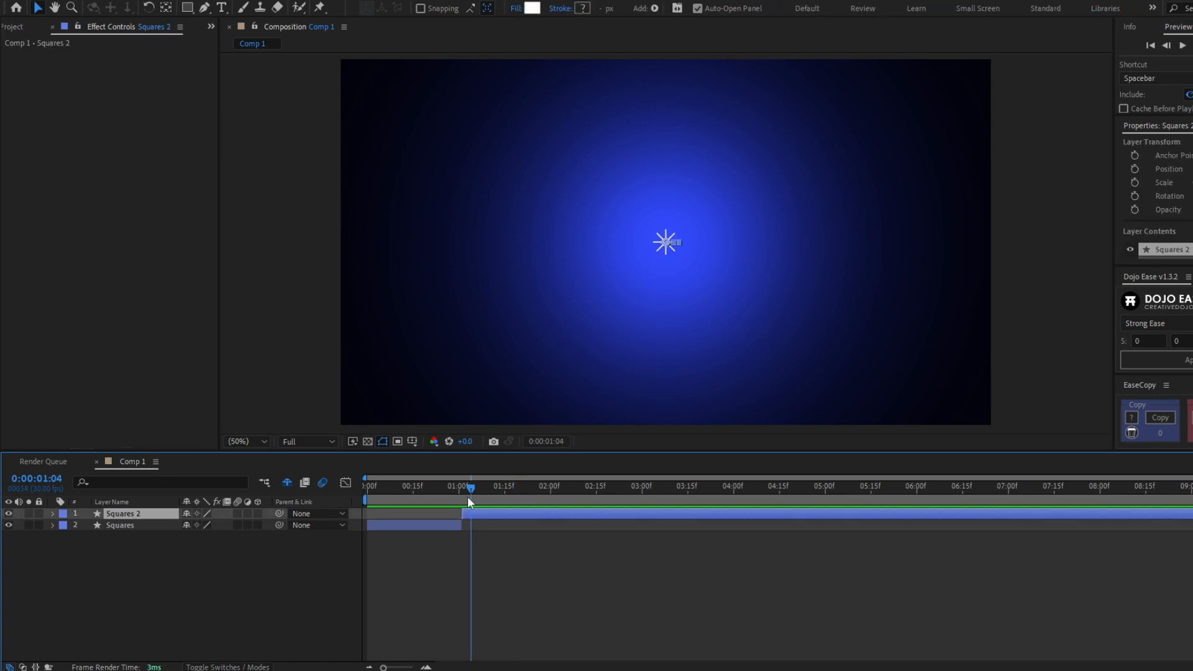
mouse_move(470, 497)
mouse_down()
mouse_move(506, 487)
mouse_move(490, 498)
mouse_up()
key(Return)
text(Lin)
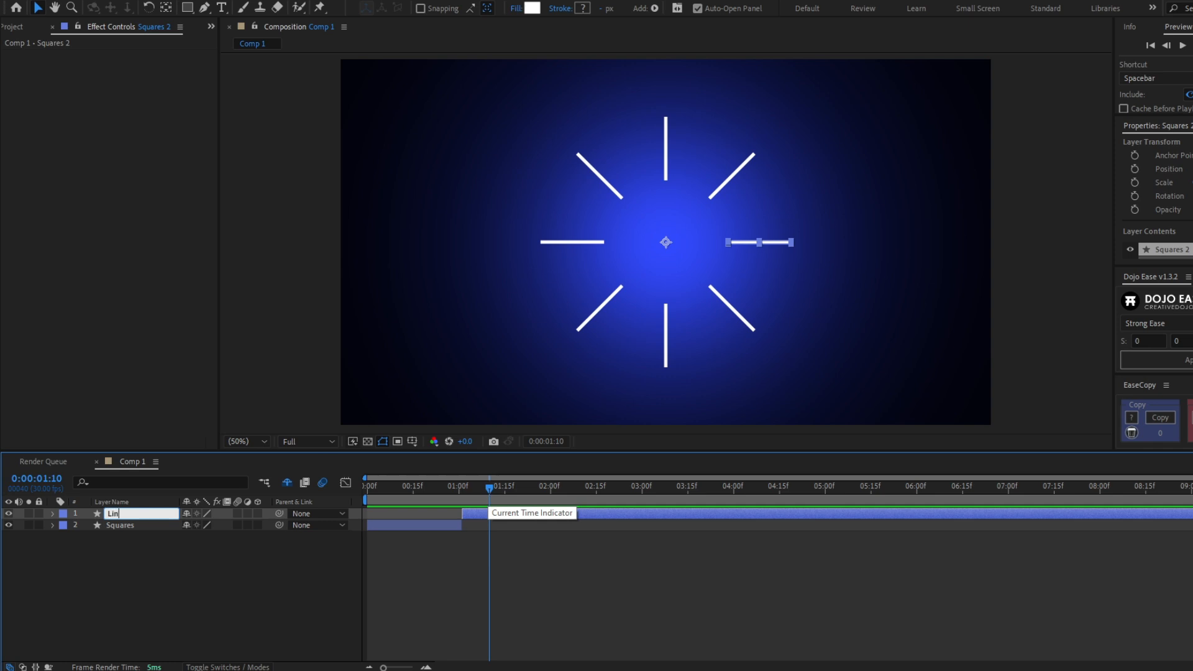
text(es)
key(Return)
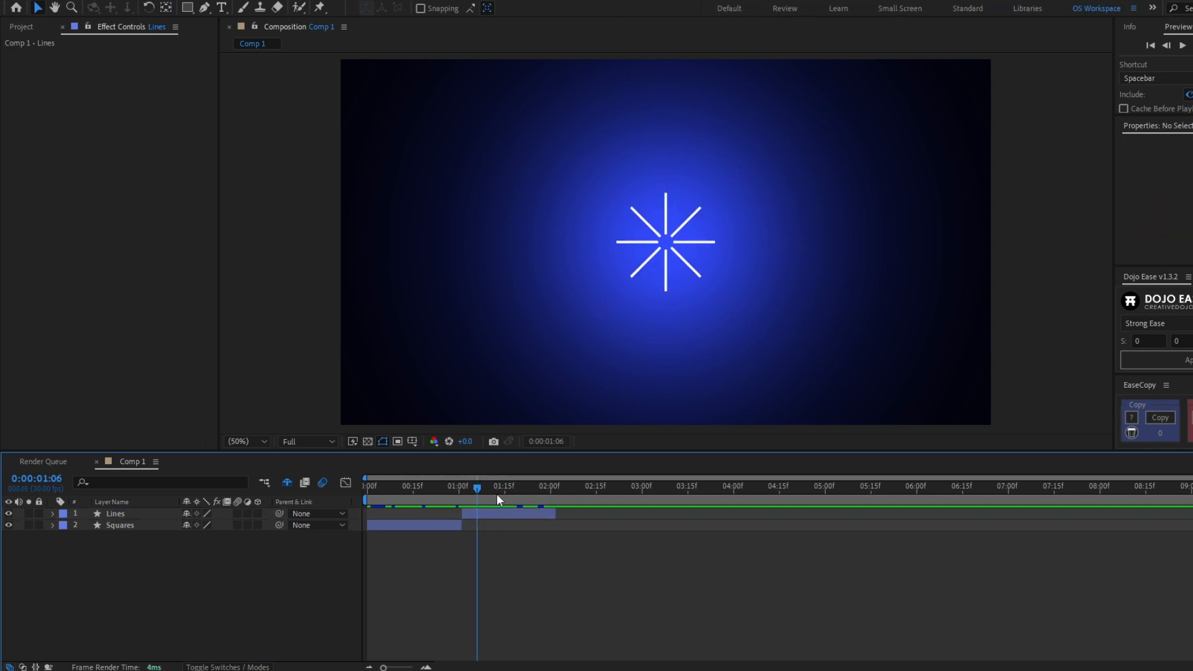
Duplicate the Lines layer and move the copy to start at 0:00:02:02, right after the original
click(470, 497)
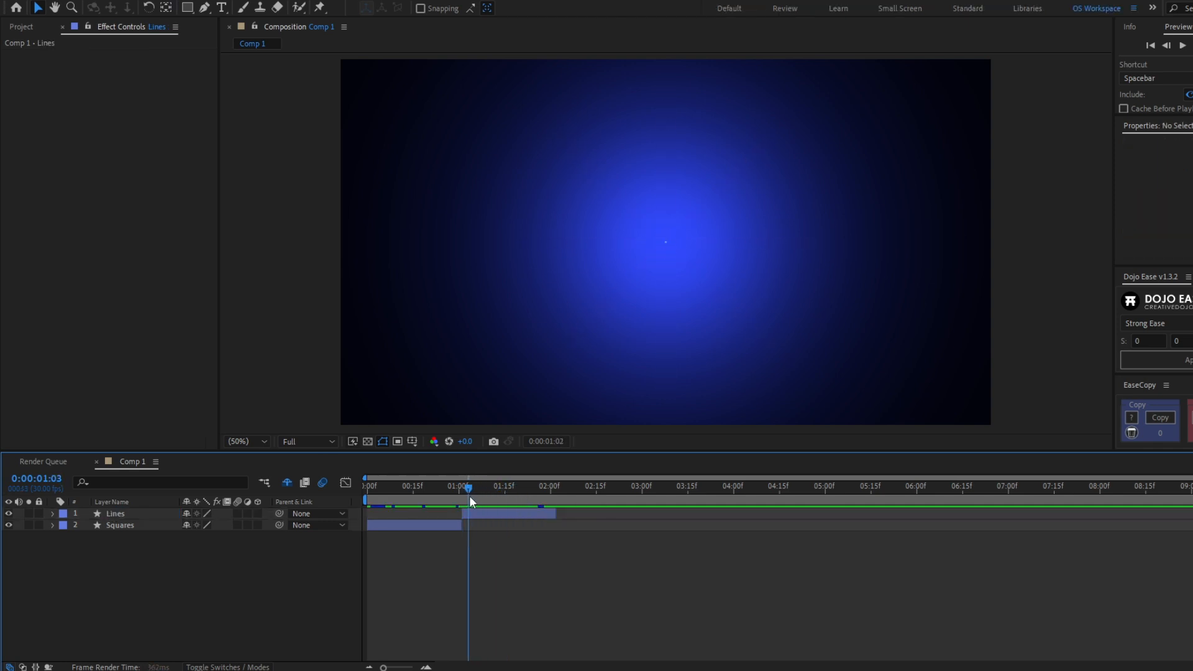
drag(470, 496, 488, 493)
click(506, 514)
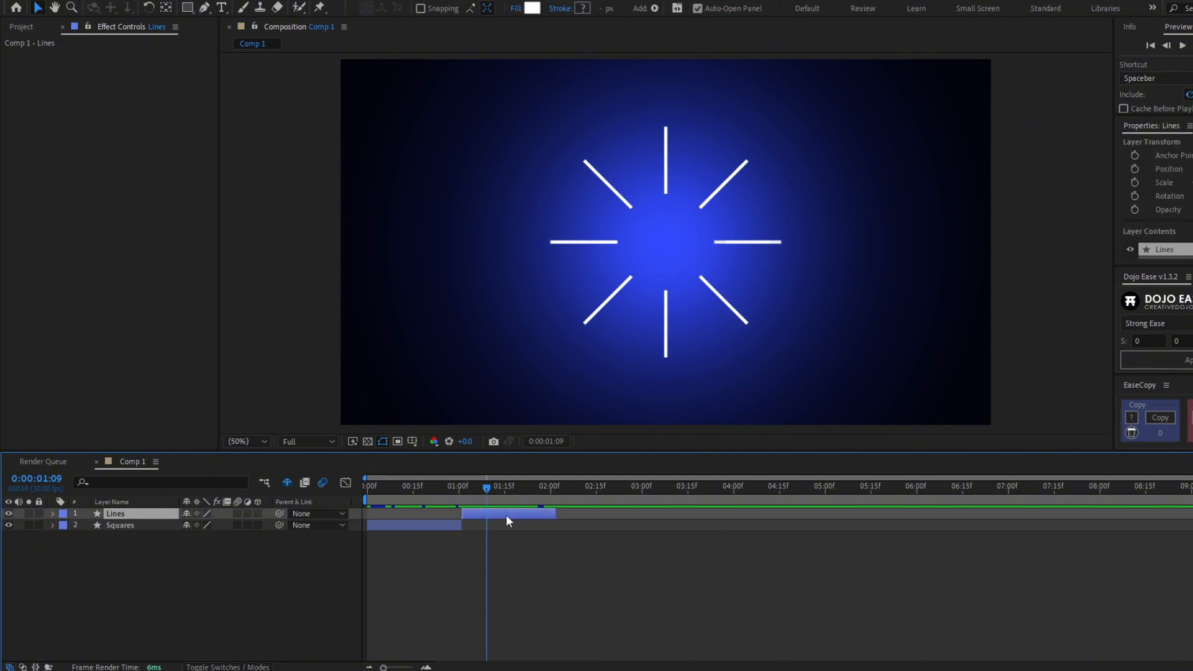
key(ctrl+d)
drag(503, 515, 556, 506)
Delete all Size, Position and Scale keyframes from the Lines 2 layer
key(u)
click(614, 493)
drag(696, 567, 519, 524)
key(Delete)
Delete Rectangle Path 1 from Group 1 of the Lines 2 layer
click(53, 513)
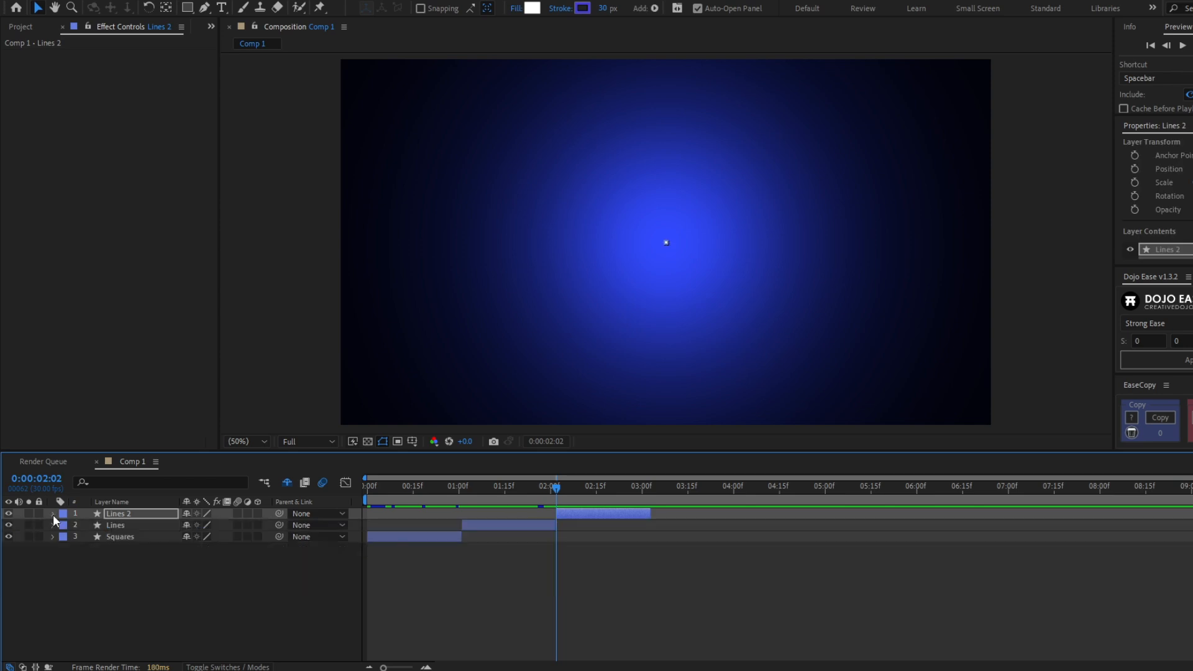
click(54, 513)
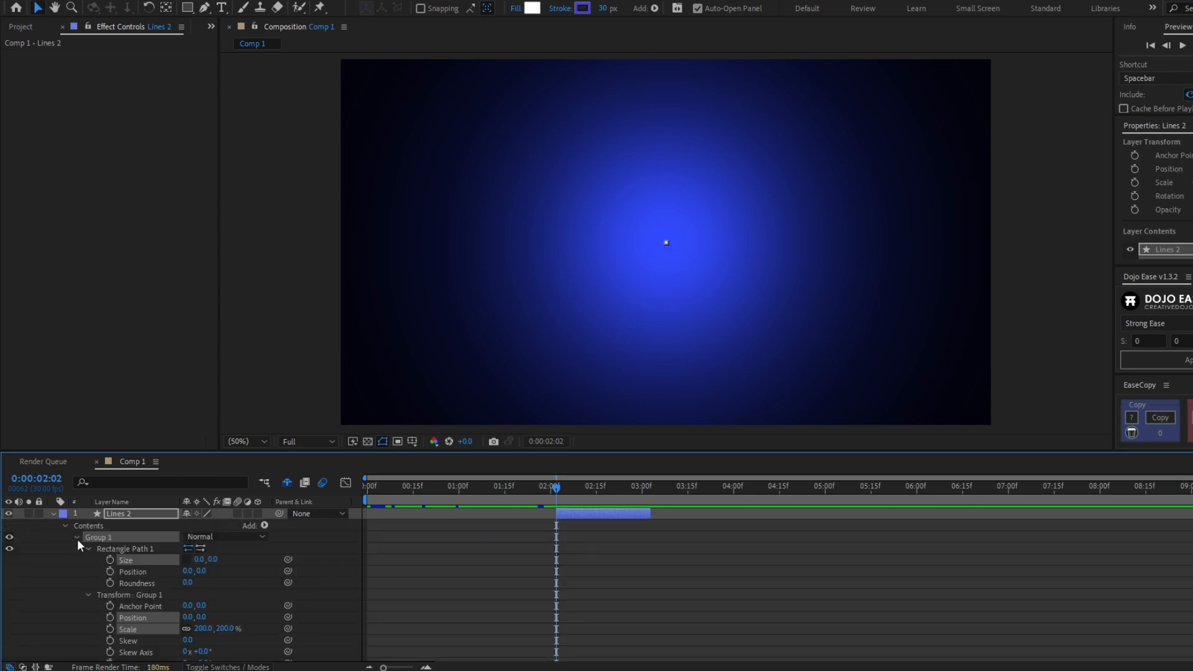
click(73, 538)
mouse_move(574, 491)
mouse_down()
mouse_move(597, 491)
mouse_move(571, 492)
mouse_up()
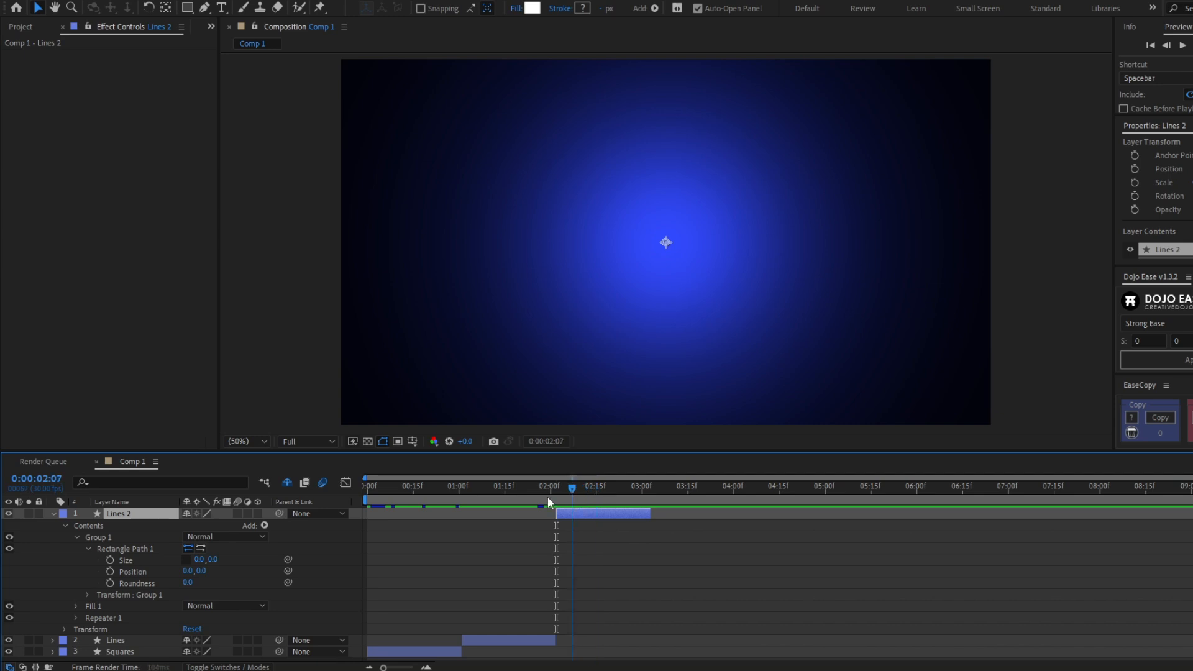
click(149, 549)
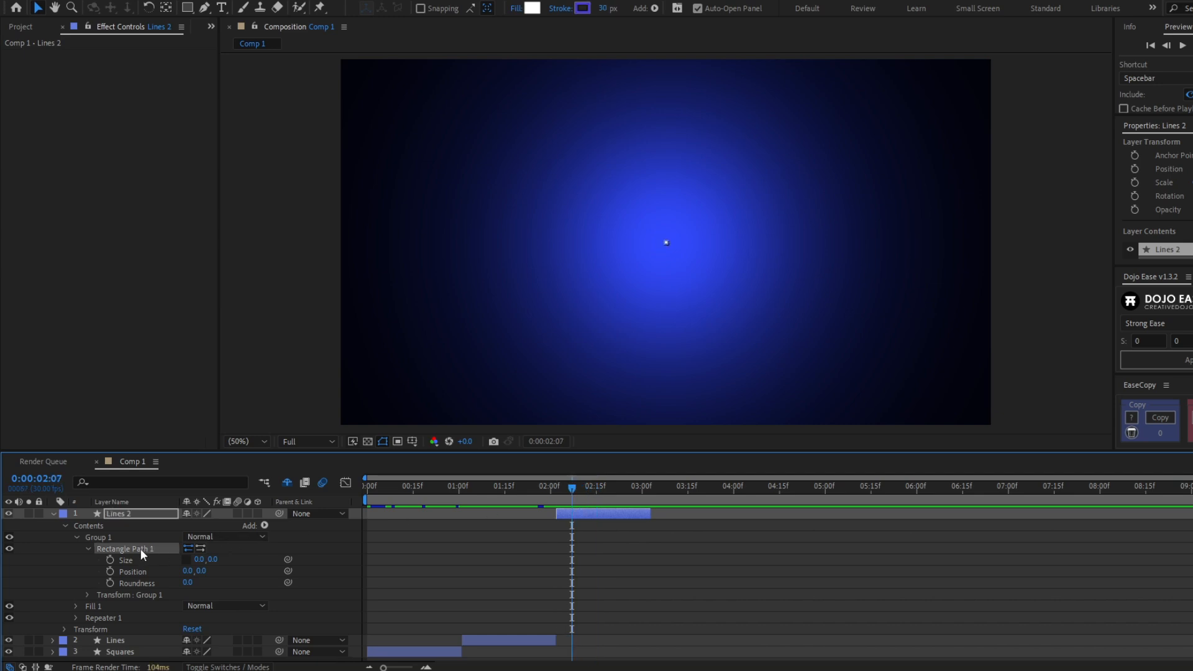
key(Delete)
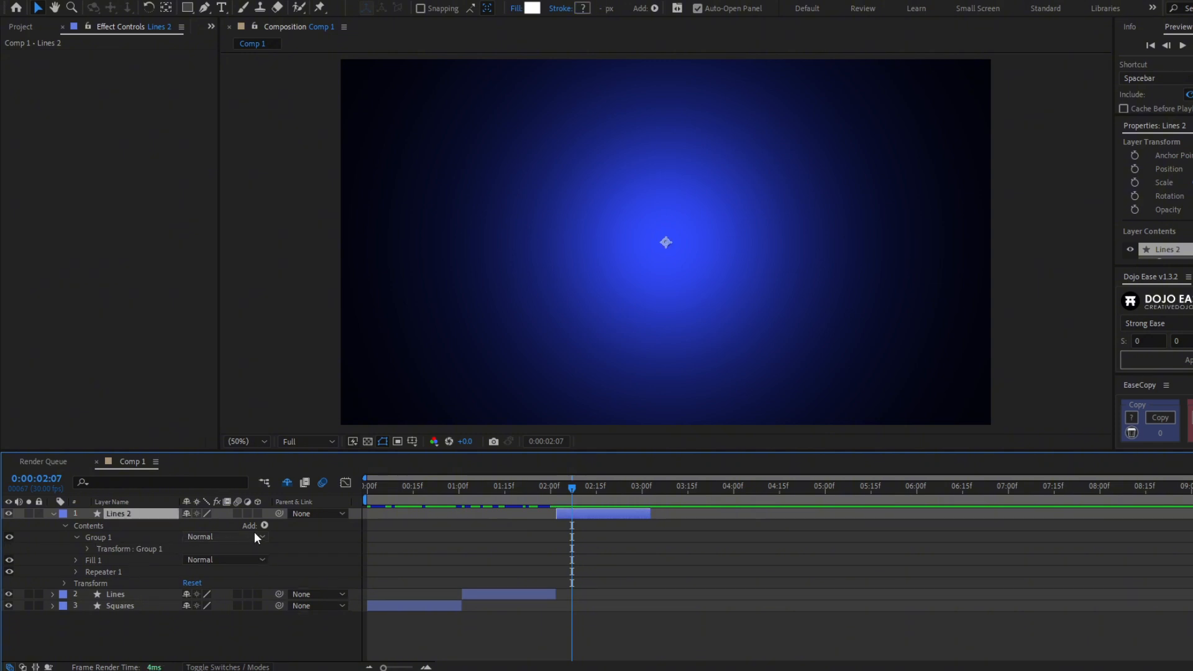
Add a Polystar path to Lines 2 and move it into Group 1
click(264, 525)
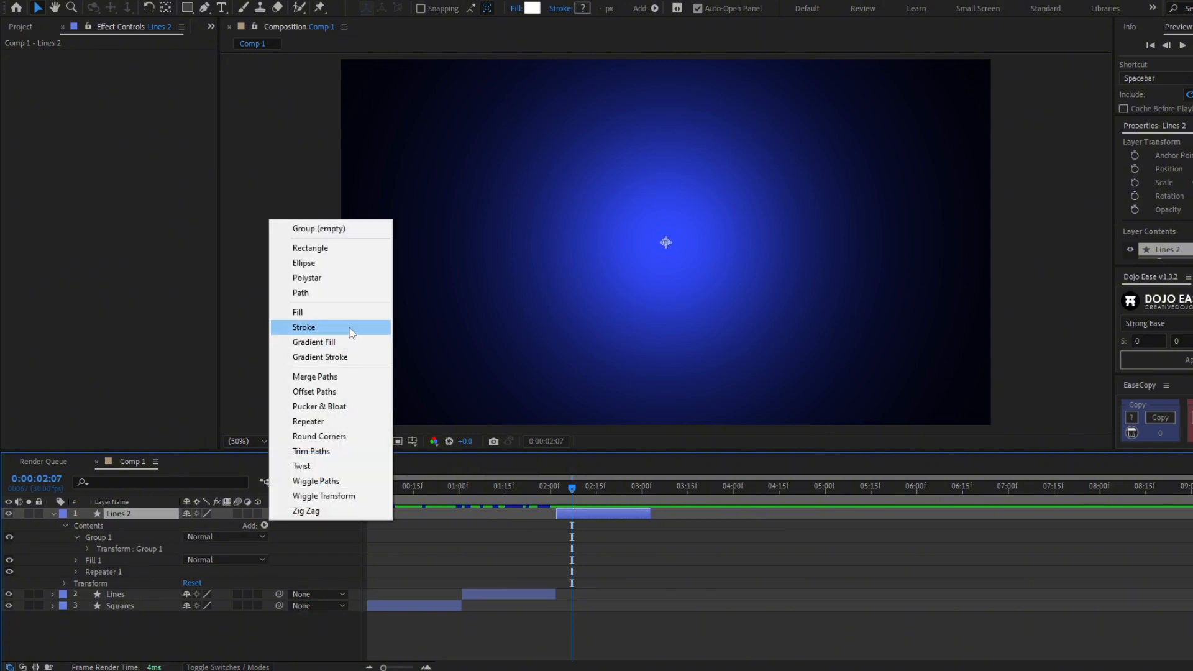
click(343, 280)
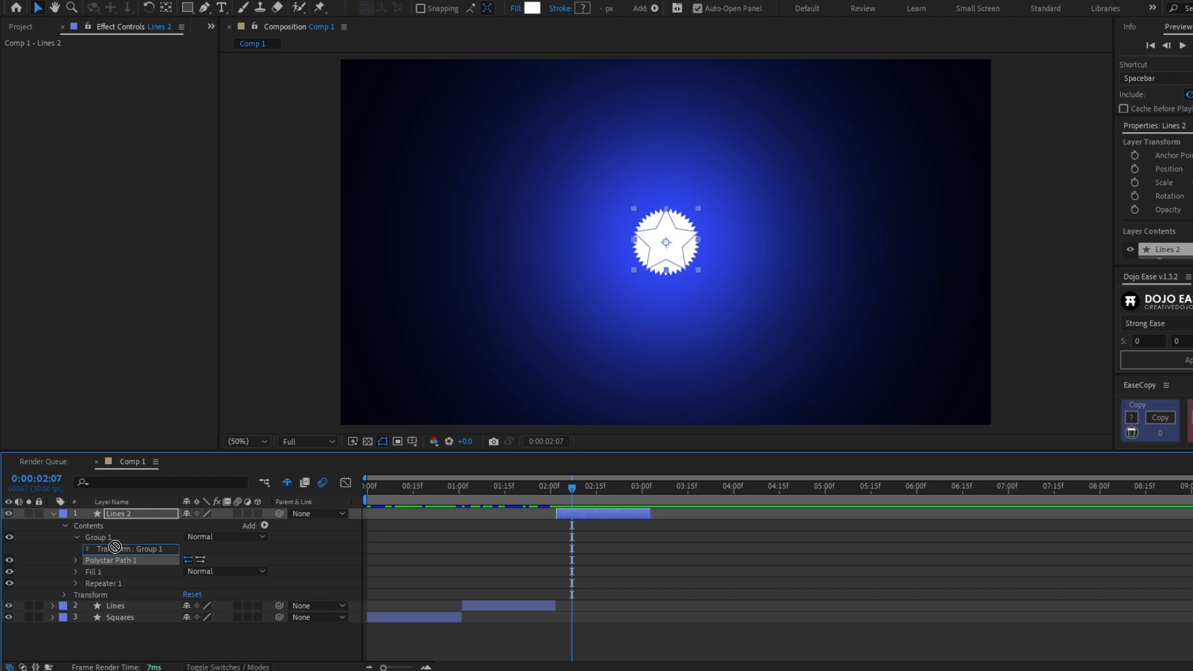
drag(115, 557, 113, 535)
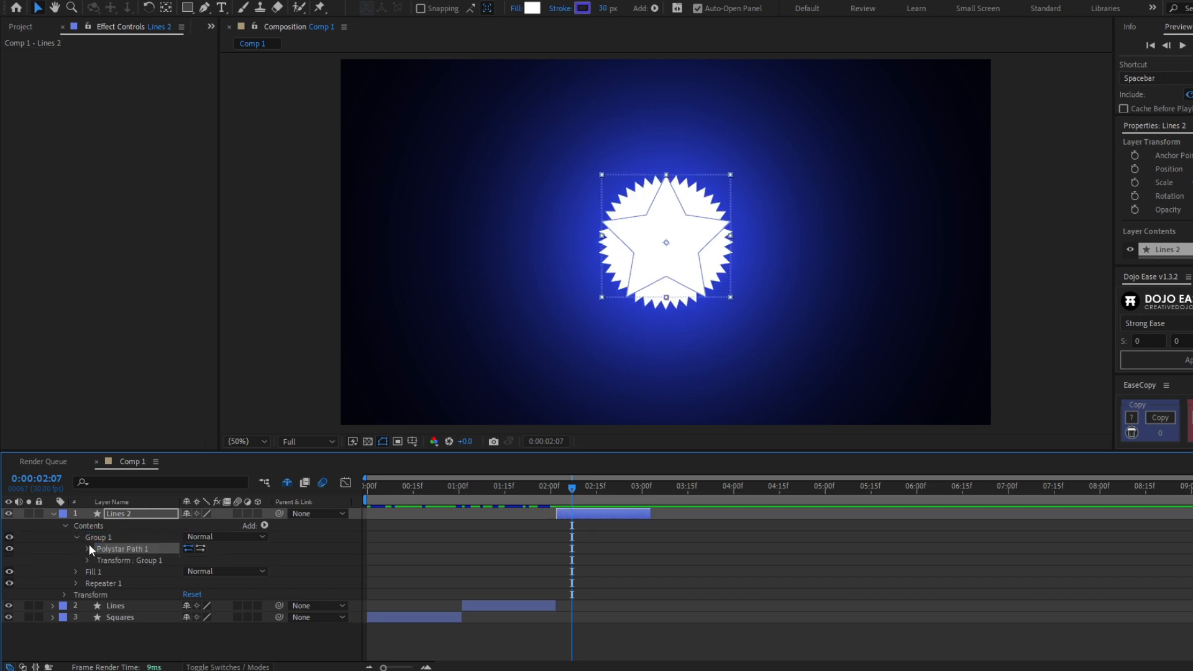
Keyframe Group 1's Position in Lines 2 from 0, 0 at 0:00:02:02 to 465, 0 at 0:00:03:02
click(133, 561)
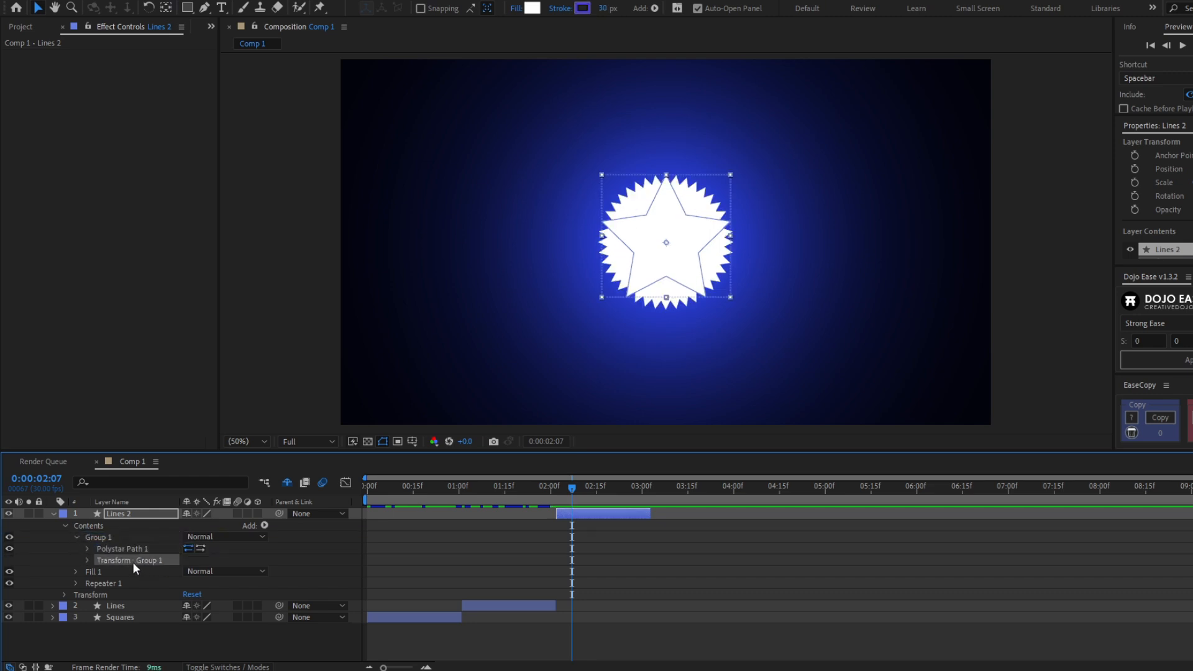
click(87, 561)
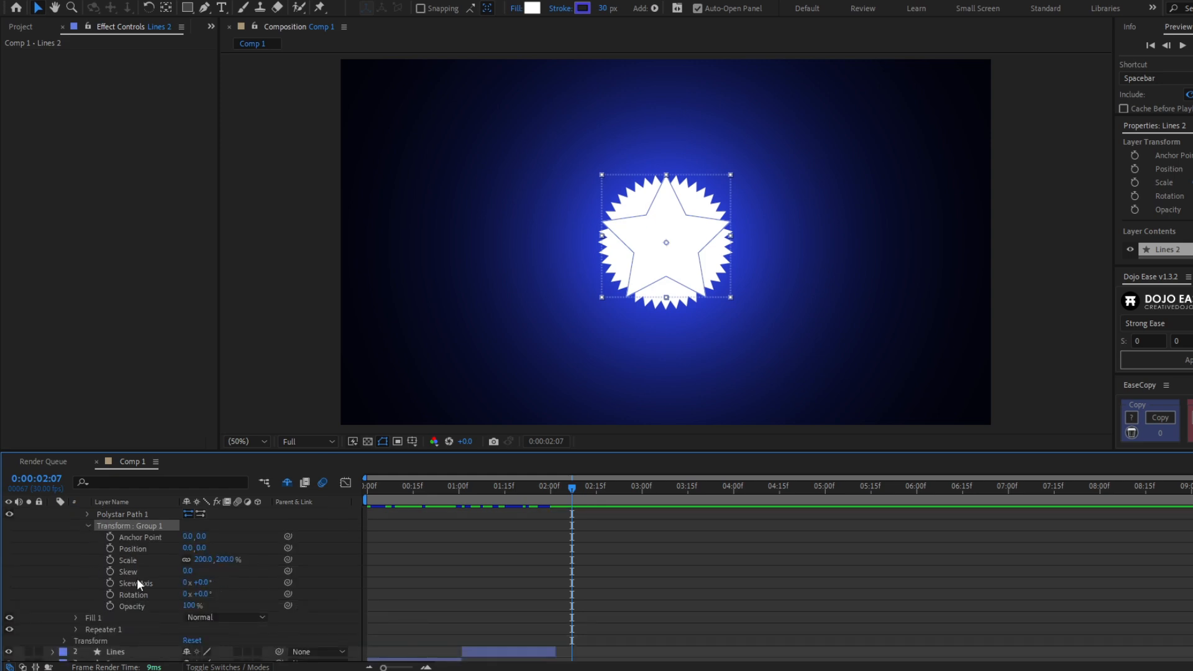
click(108, 583)
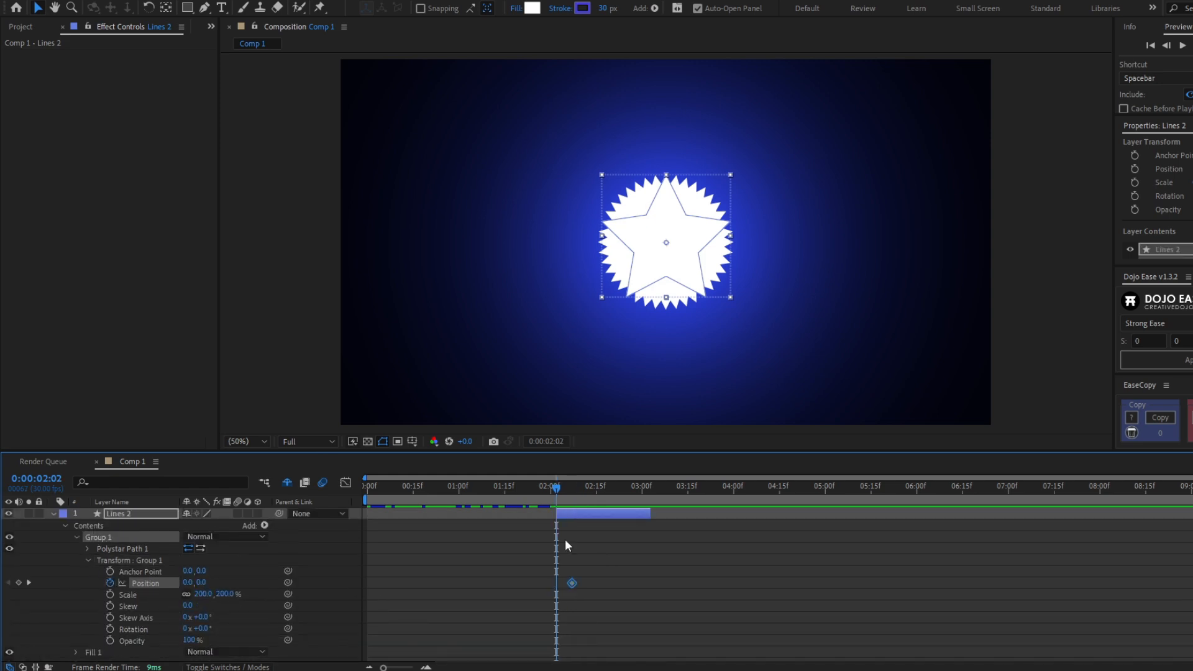
drag(571, 583, 559, 583)
drag(567, 493, 604, 494)
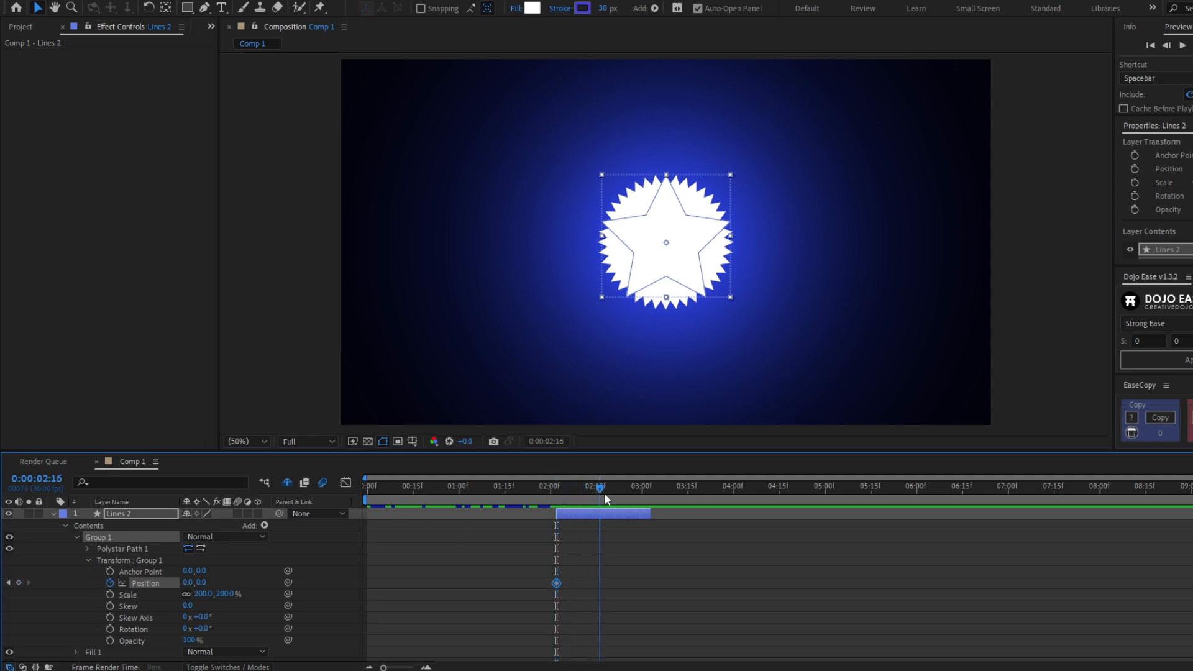
drag(189, 582, 484, 582)
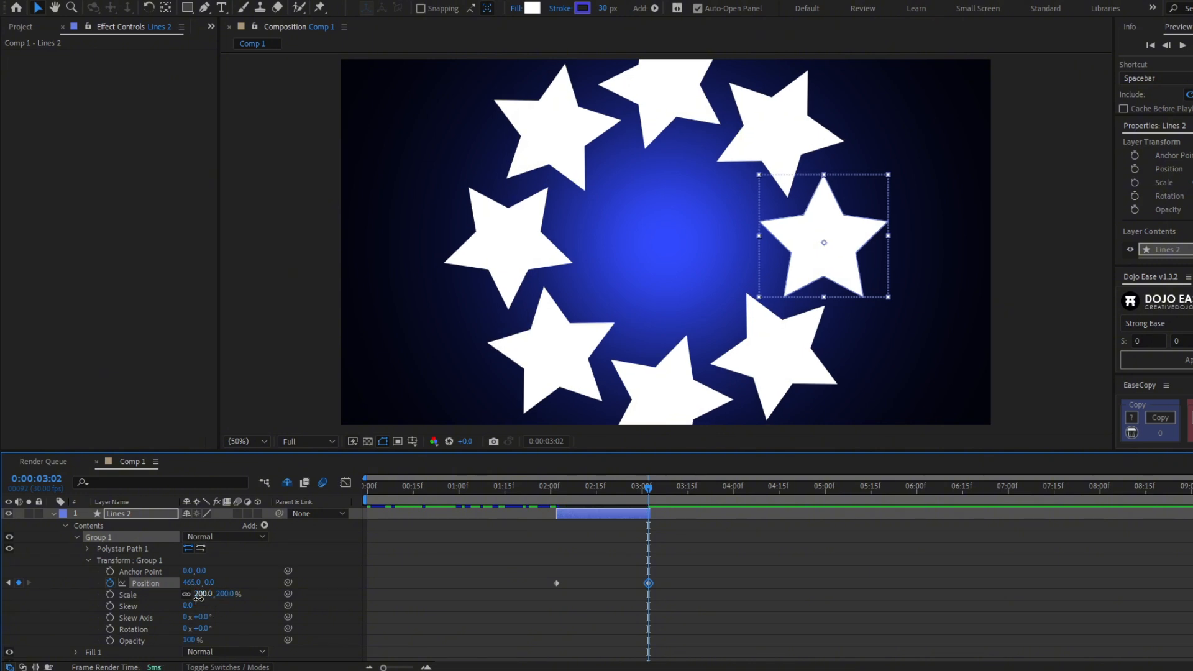
Set Group 1's Scale in Lines 2 to 100% and its Position keyframe at 0:00:03:02 to 384, 0
click(199, 595)
text(100)
key(Return)
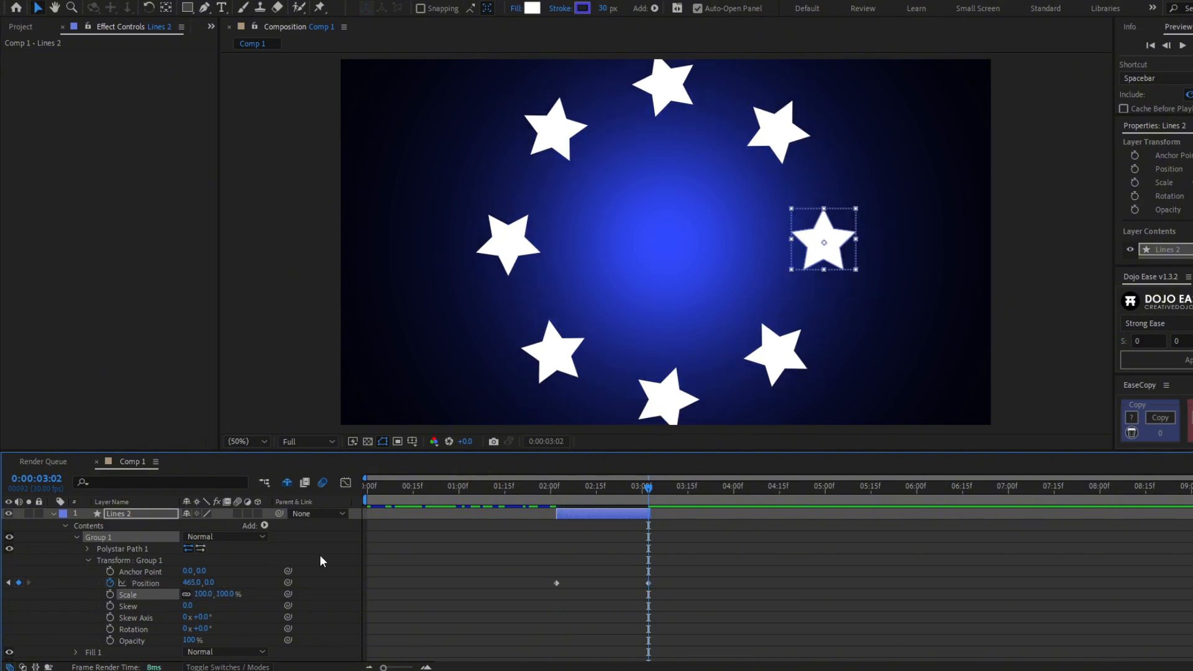
drag(191, 583, 141, 587)
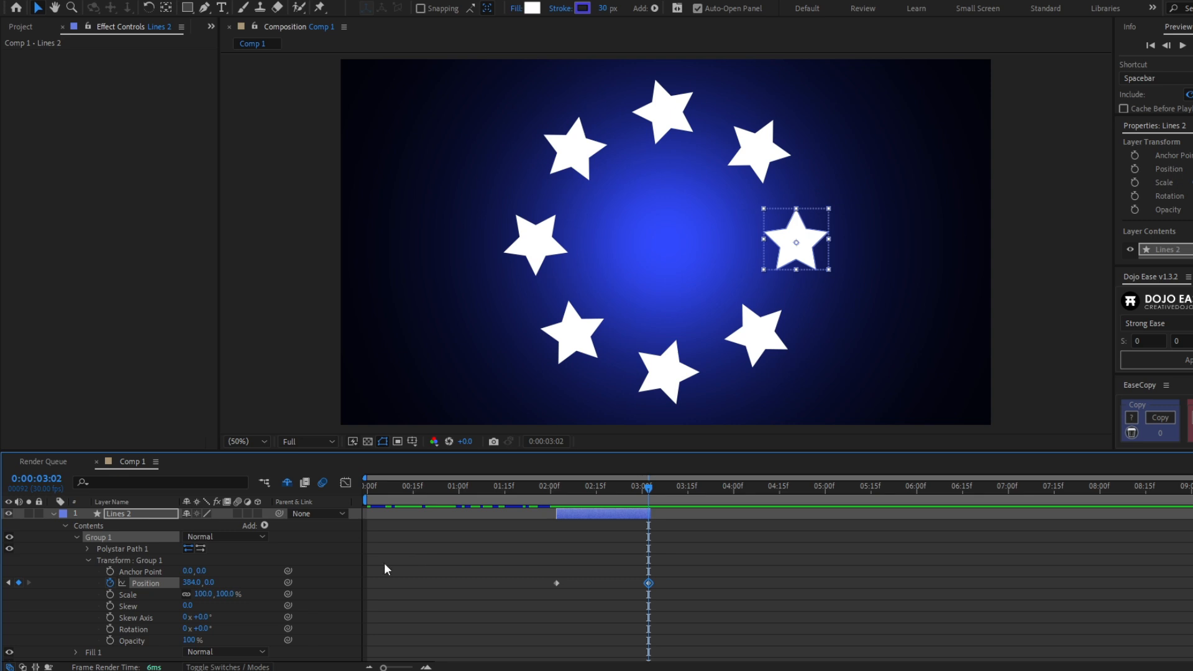
Add a Scale keyframe at 100% for Repeater 1 of the Lines 2 layer at 0:00:03:02
scroll(270, 562, down, 1)
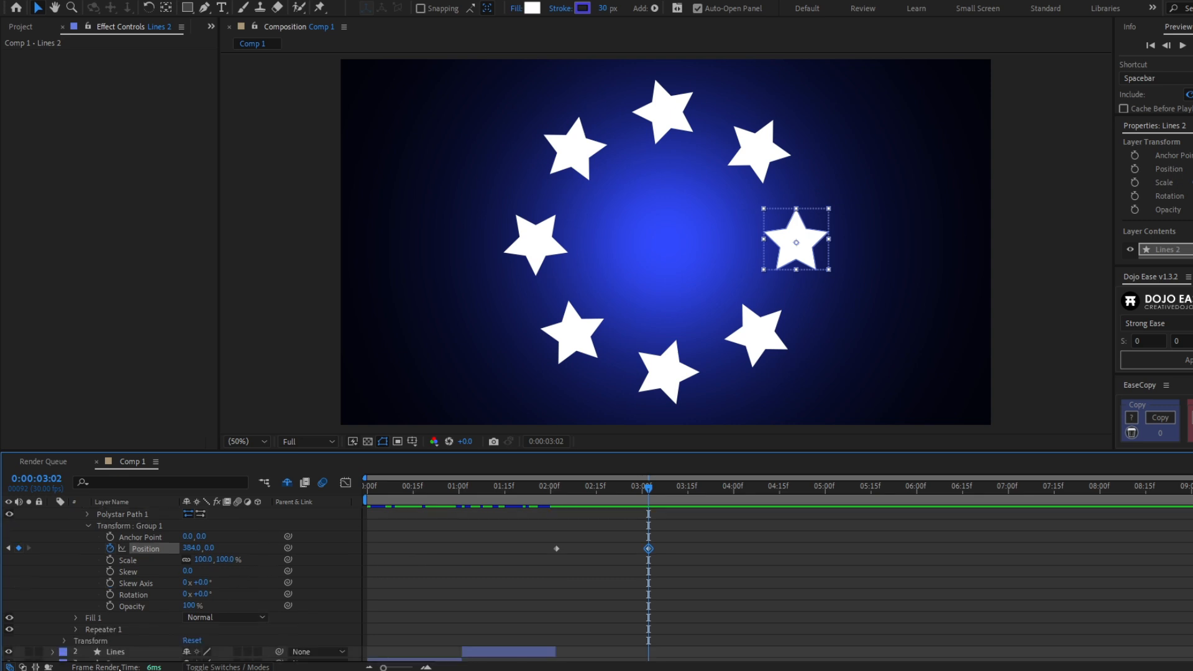
click(75, 629)
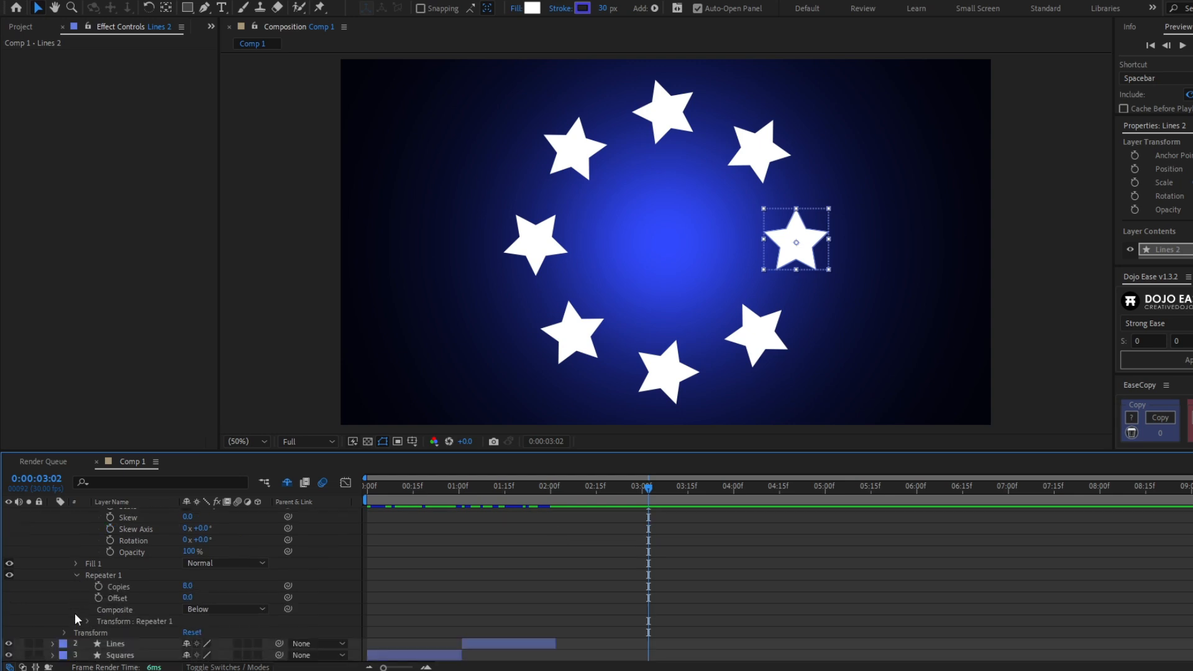
click(83, 620)
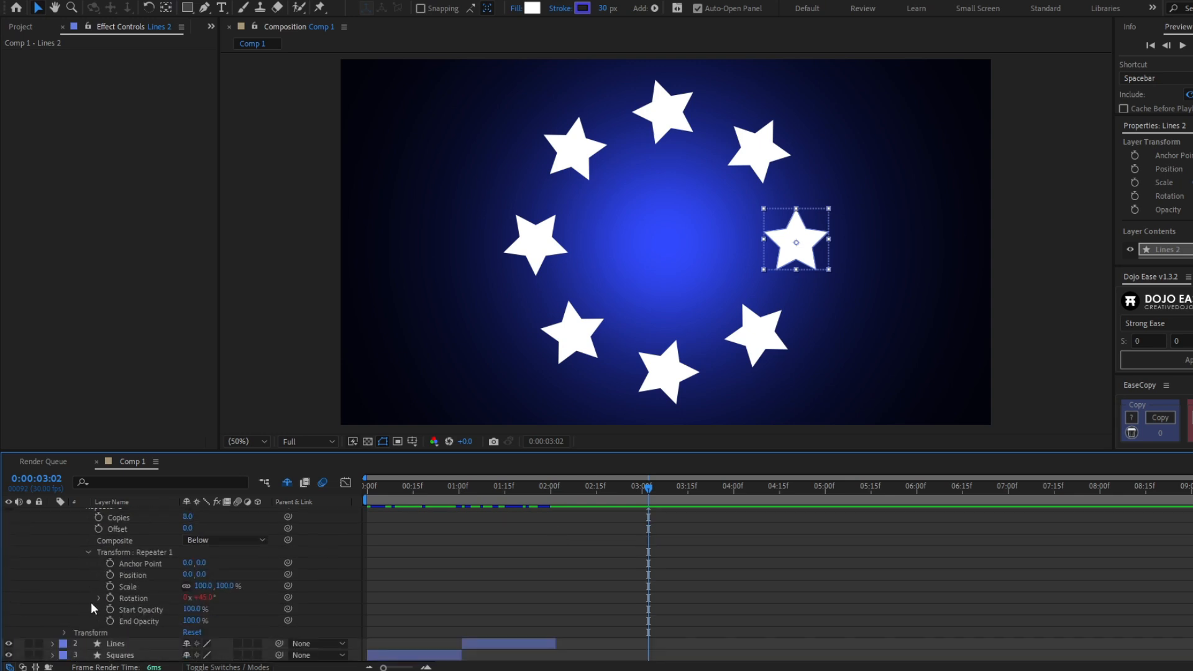
scroll(399, 591, up, 1)
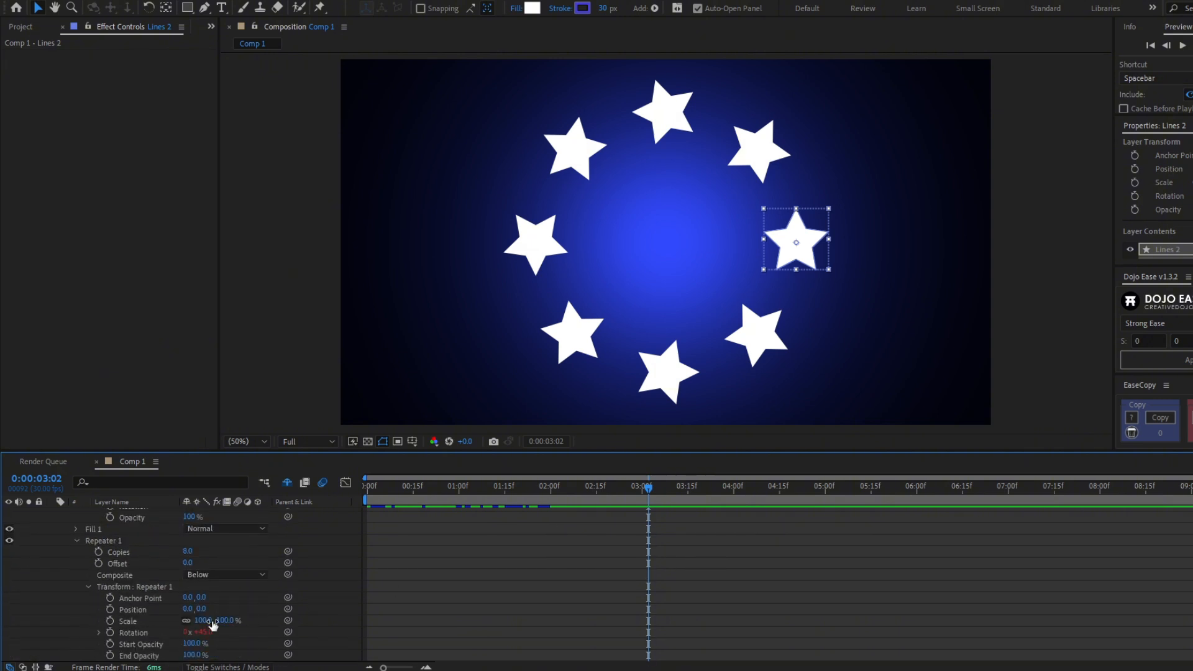
scroll(633, 553, up, 3)
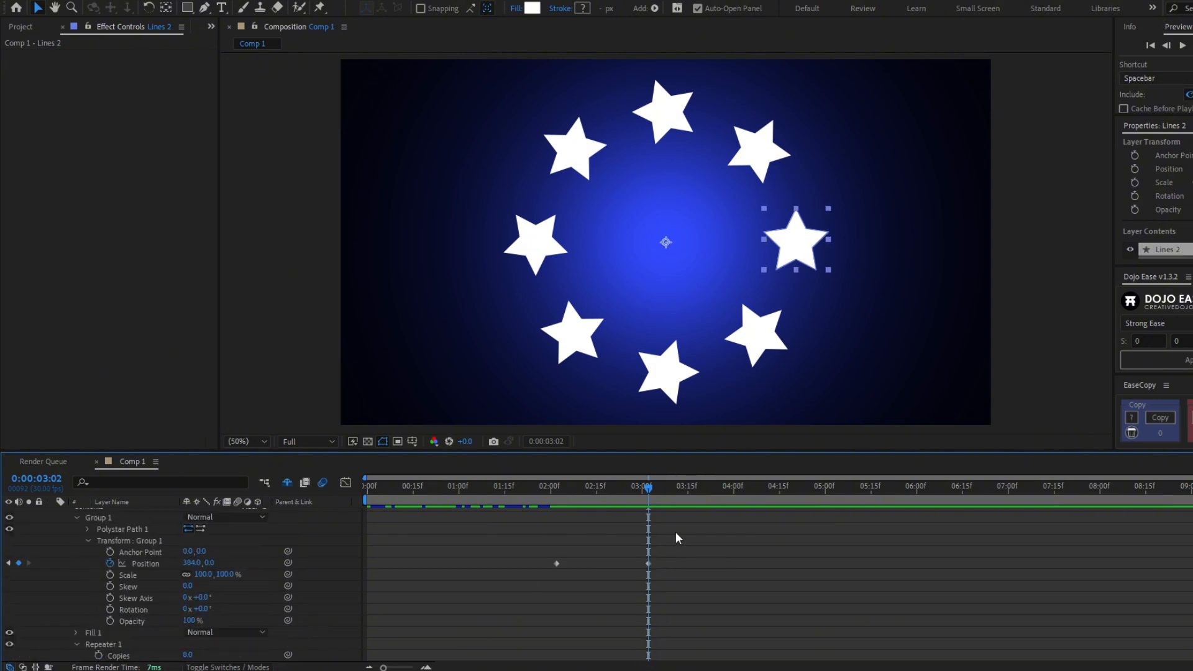
scroll(665, 545, up, 3)
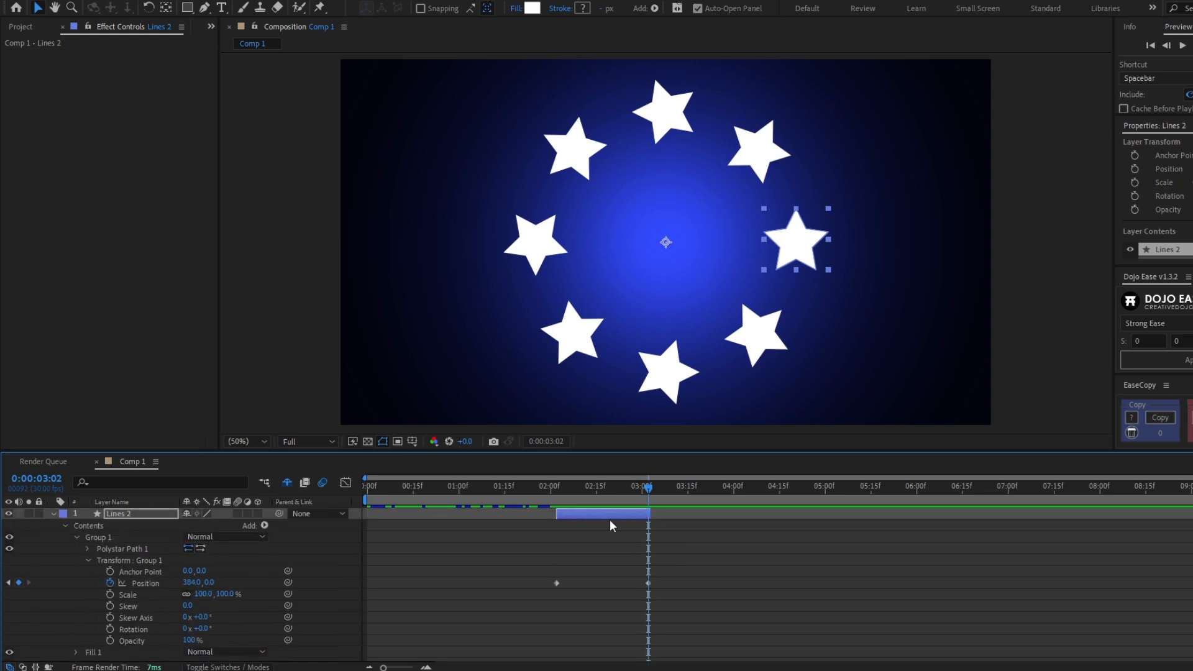
Set Repeater 1's Scale in Lines 2 to 0% at 0:00:02:02 and scrub through the resulting growth of the stars
drag(609, 489, 564, 499)
scroll(578, 542, down, 6)
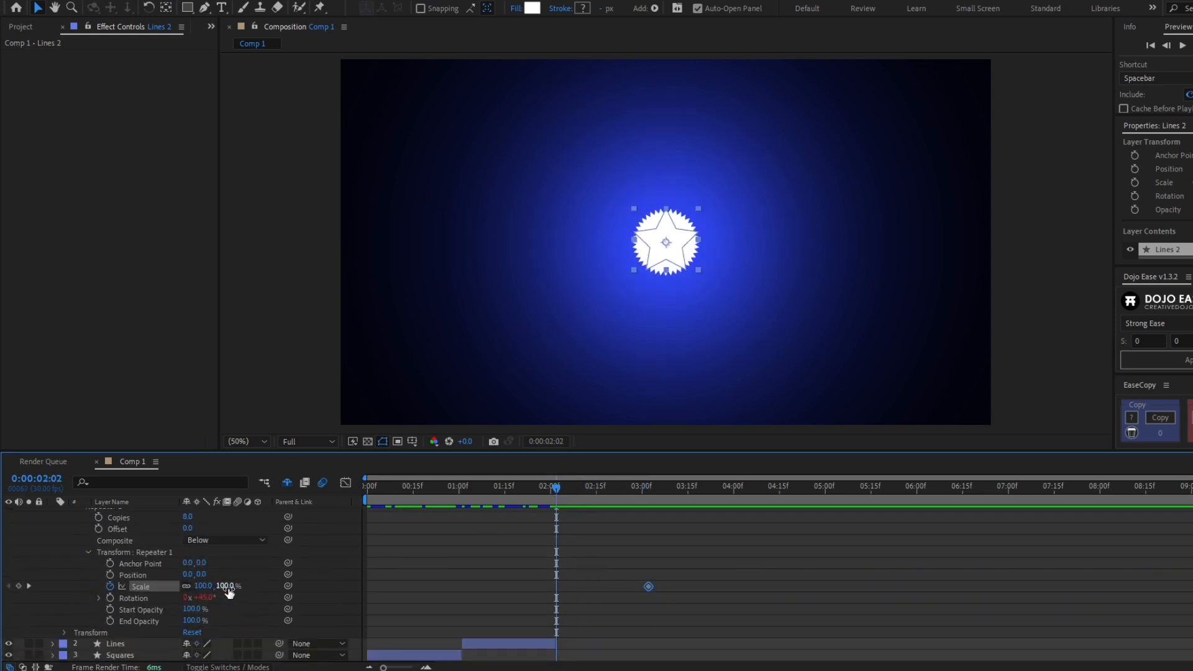
drag(228, 592, 223, 589)
click(224, 587)
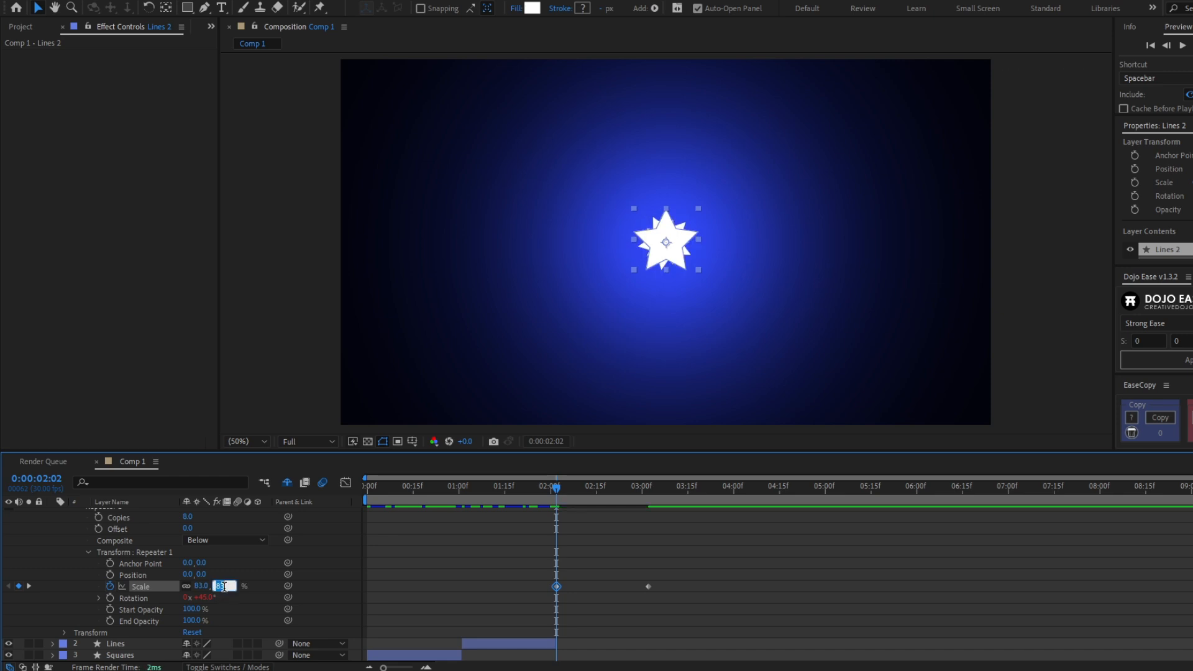
text(0)
key(Return)
drag(556, 490, 634, 504)
drag(644, 505, 556, 505)
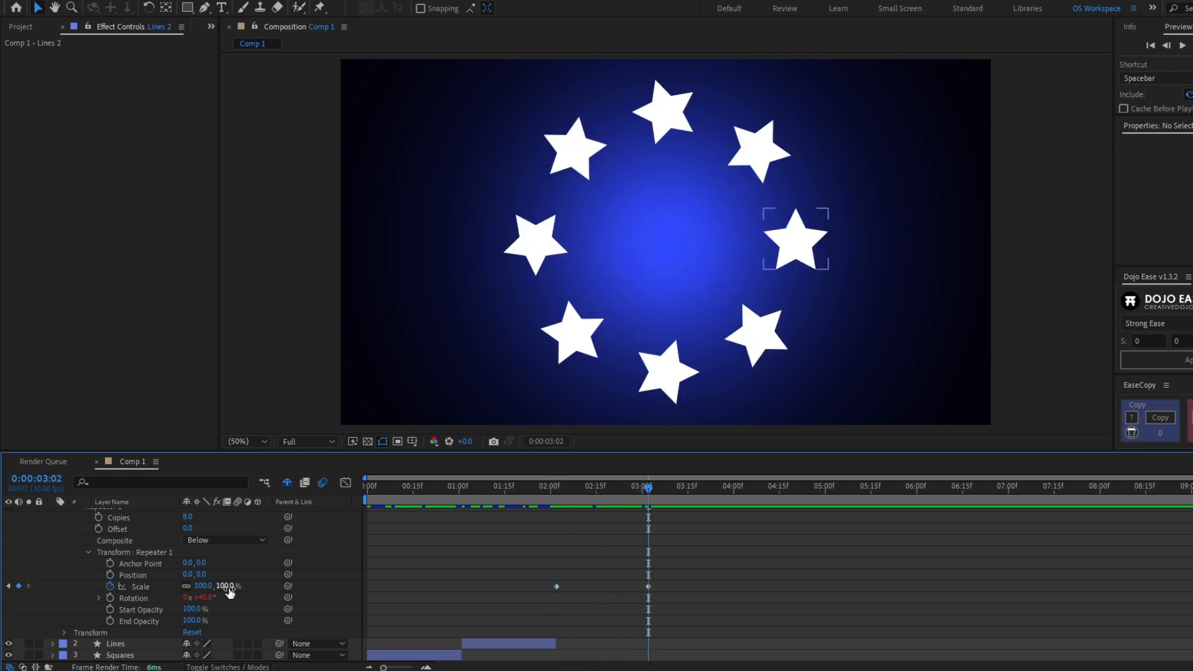
mouse_move(228, 592)
mouse_down()
mouse_move(199, 592)
mouse_move(254, 592)
mouse_move(239, 593)
mouse_up()
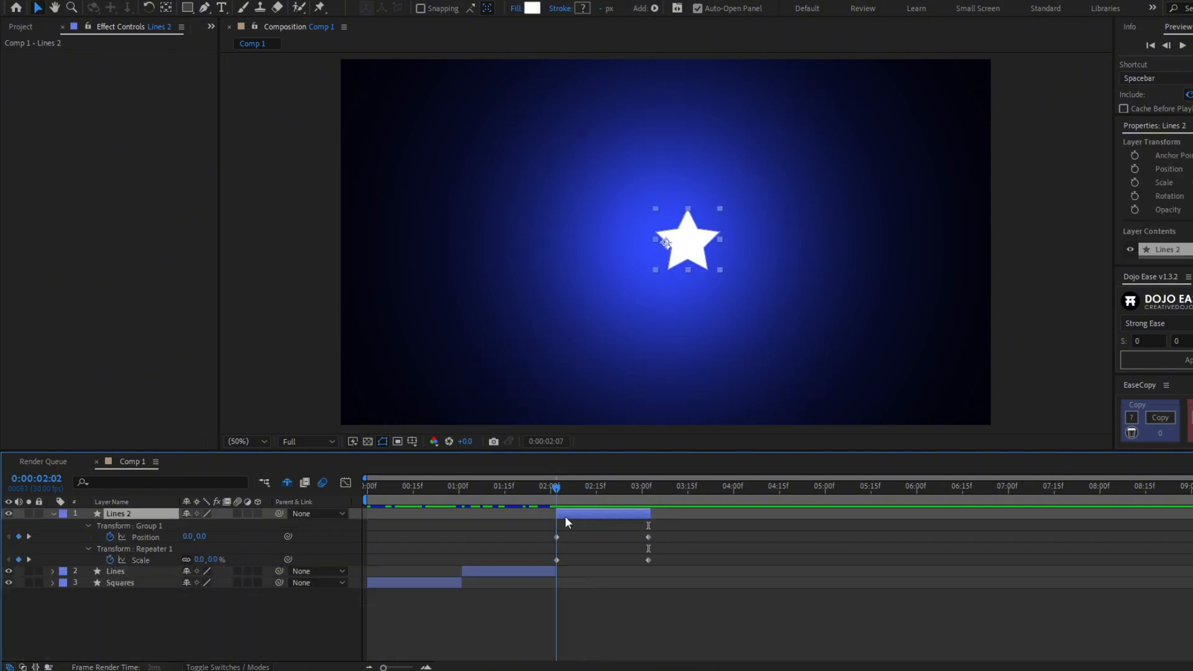
Keyframe Group 1's Scale in Lines 2 from 0% at 0:00:02:02 to 100% at 0:00:03:02
click(52, 513)
scroll(137, 532, down, 1)
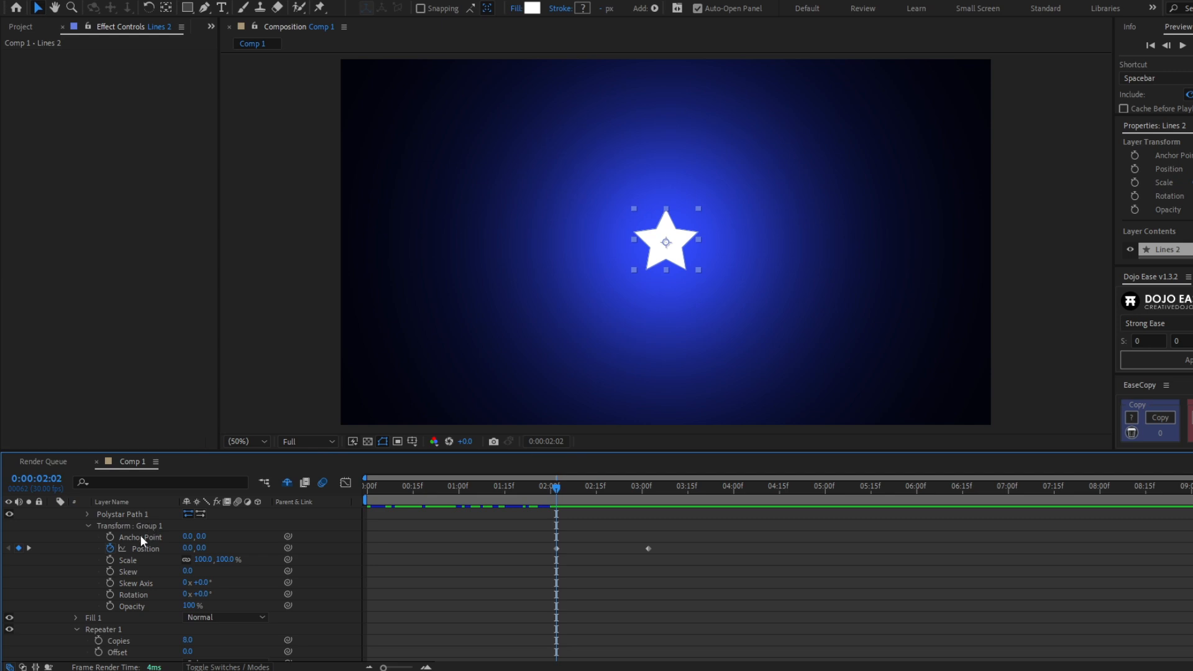
click(111, 559)
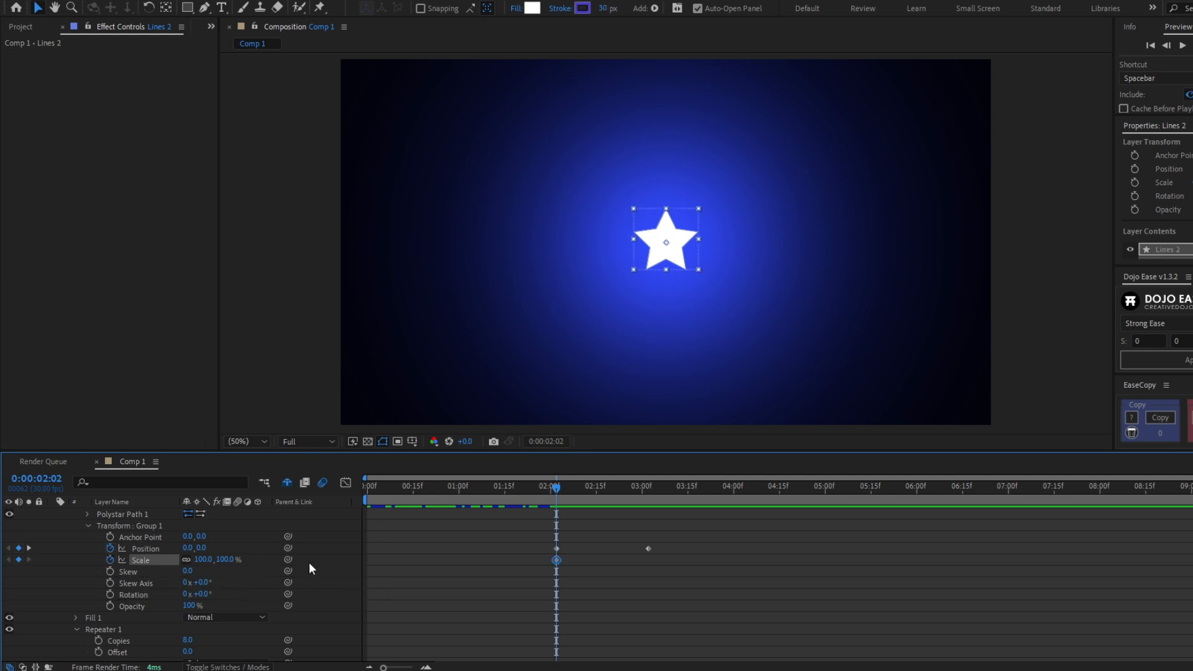
text(0)
key(Return)
key(k)
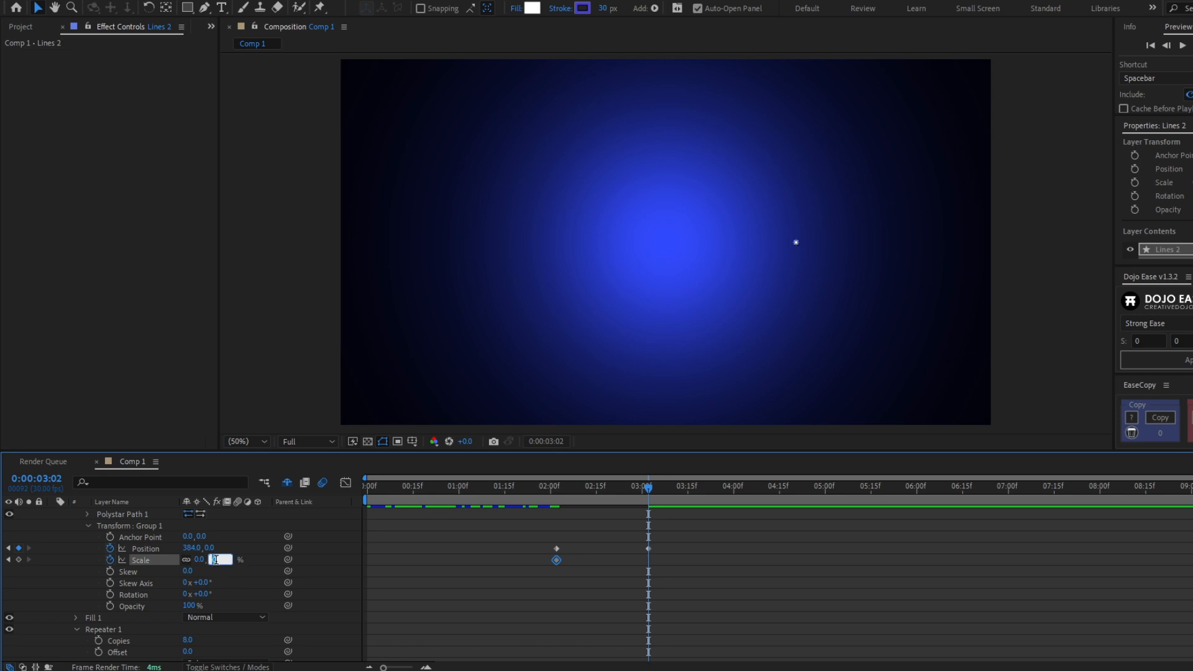
text(100)
key(Return)
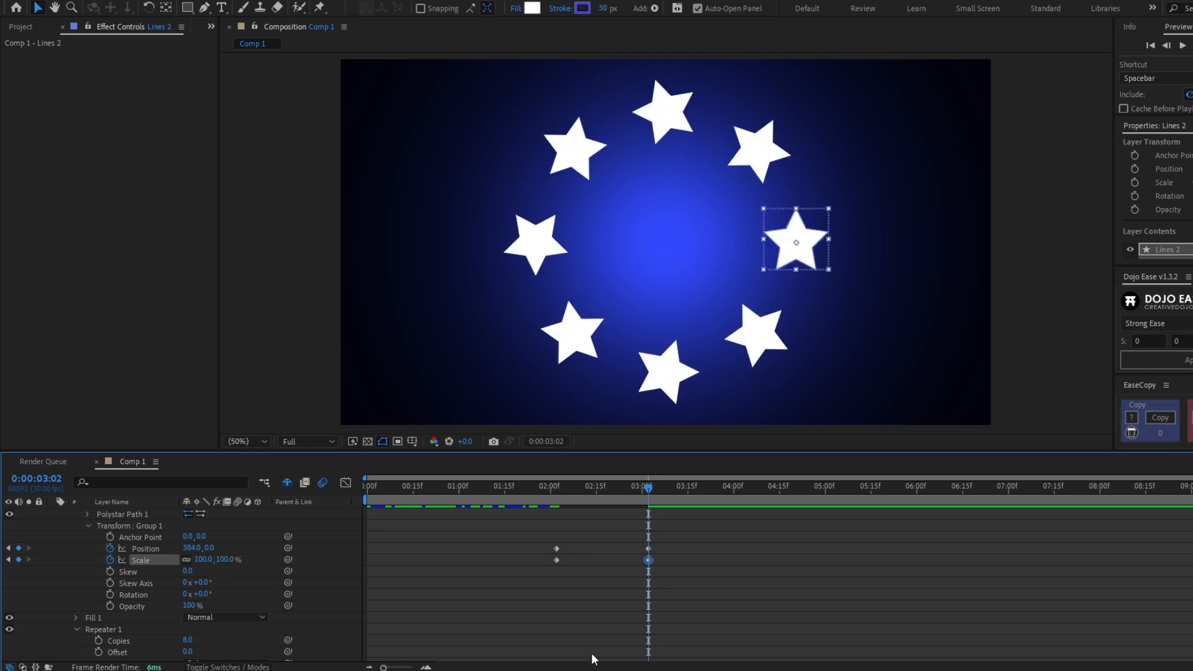
Extend the end of the Lines 2 layer to about 0:00:06:00 and show only its keyframed properties
click(551, 487)
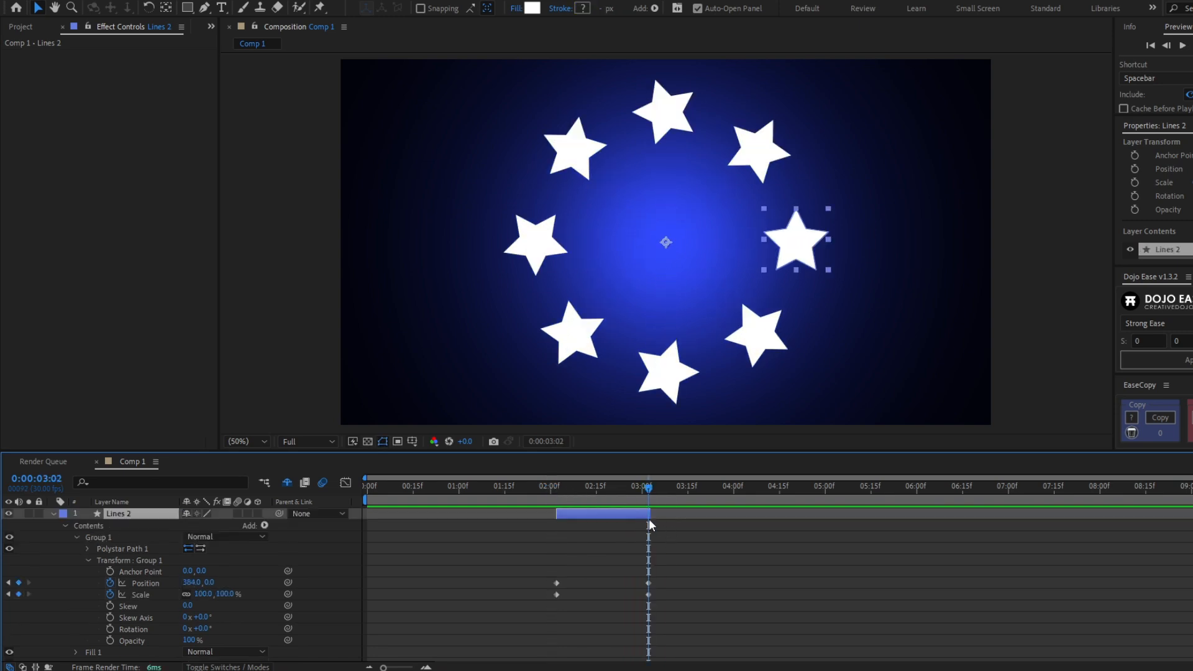
drag(651, 513, 921, 513)
key(u)
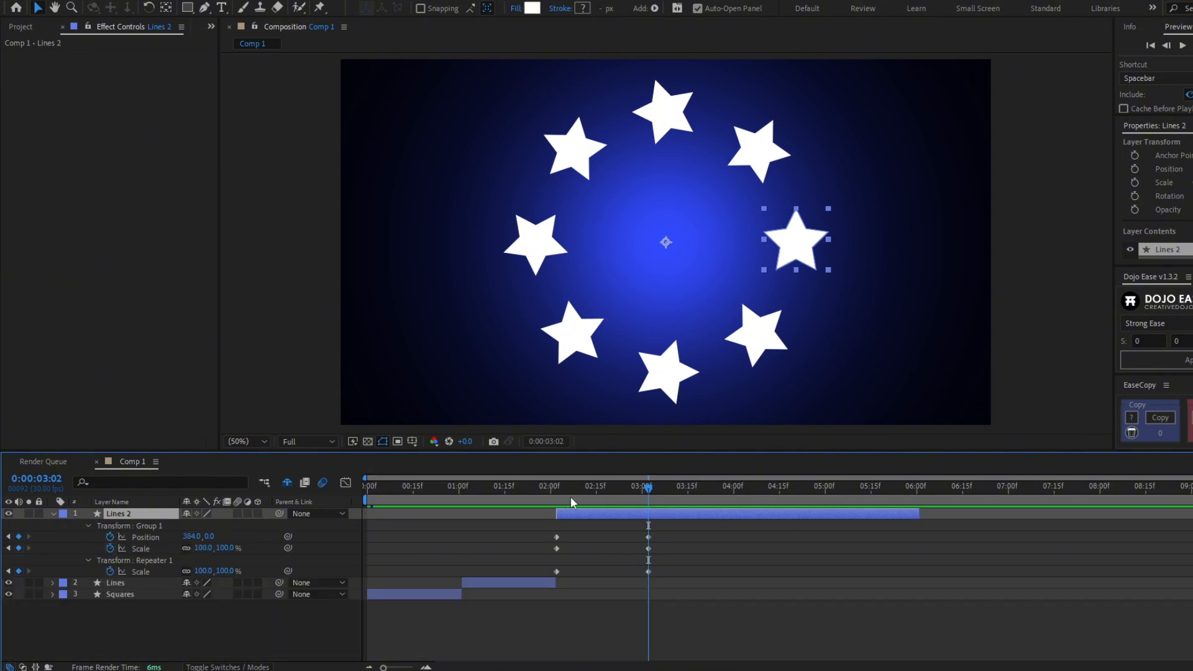
Ease the three keyframes of Lines 2 at 0:00:03:02 with a longer incoming influence in the speed graph, and preview the burst
drag(576, 490, 624, 580)
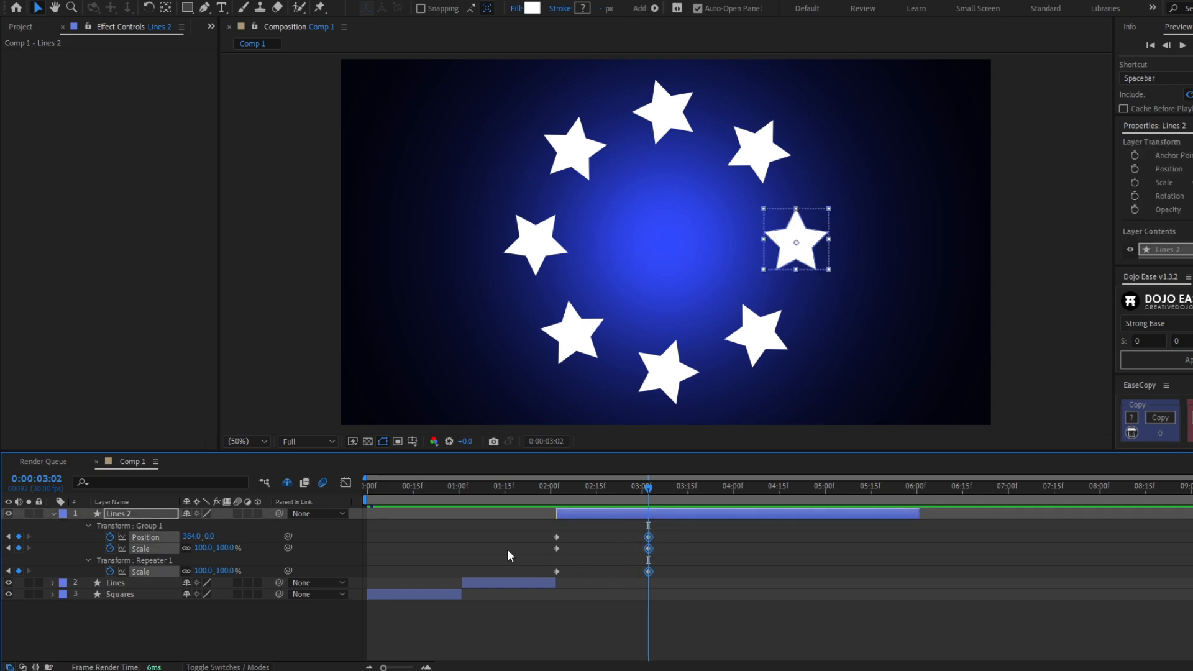
click(345, 483)
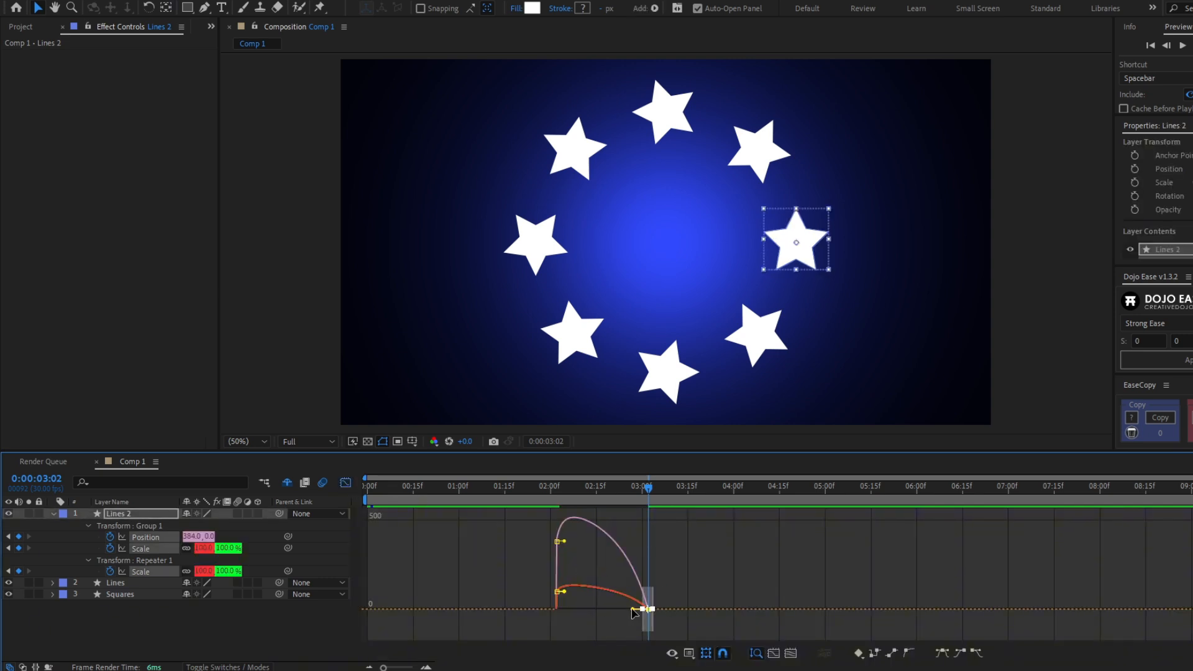
drag(632, 611, 587, 627)
click(344, 484)
drag(557, 489, 566, 513)
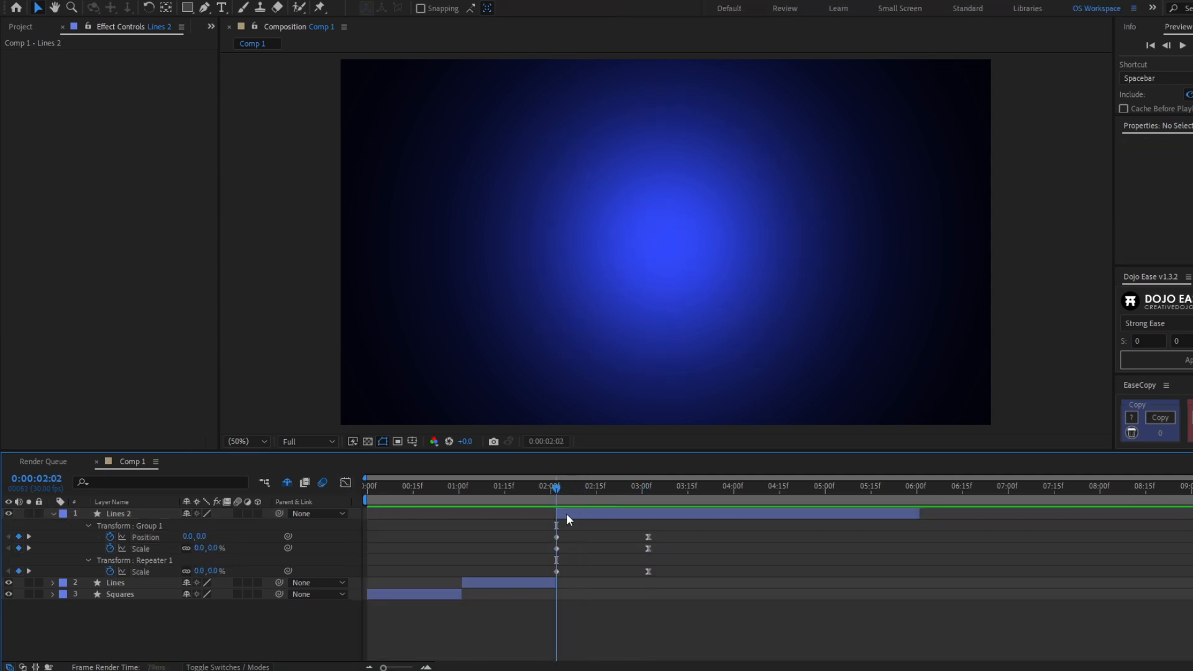
key(space)
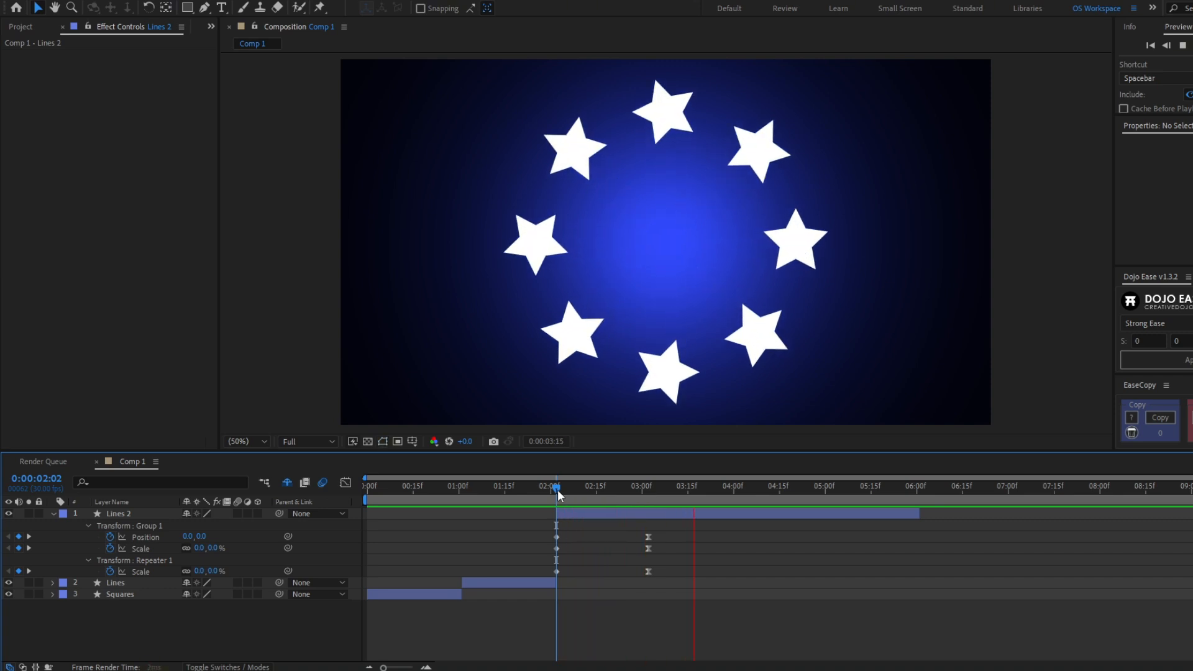
key(space)
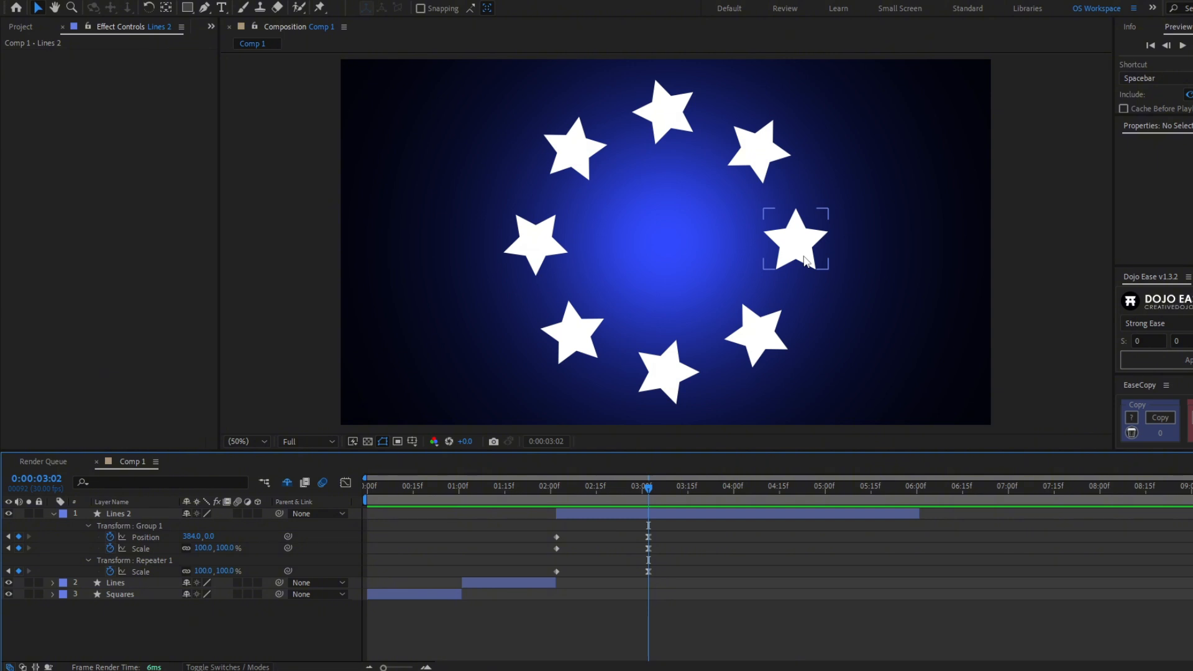
Keyframe Group 1's Position at 1157, 0 at 0:00:04:02 and show all of the group's transform properties
drag(649, 487, 744, 494)
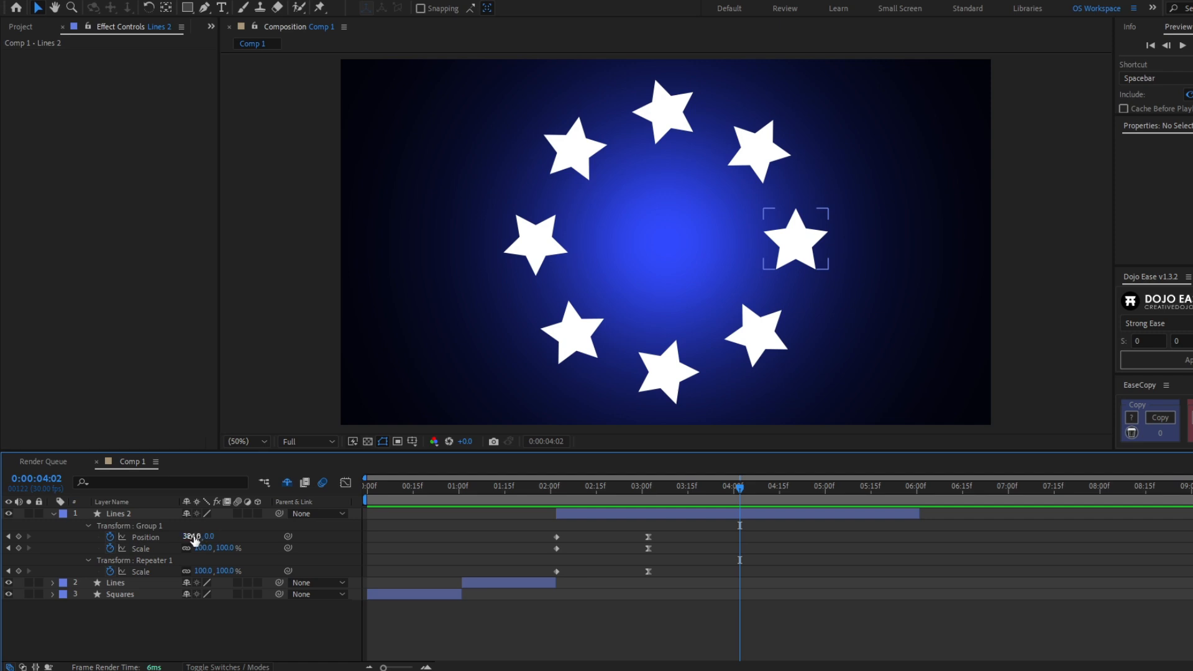
drag(191, 536, 664, 491)
click(88, 527)
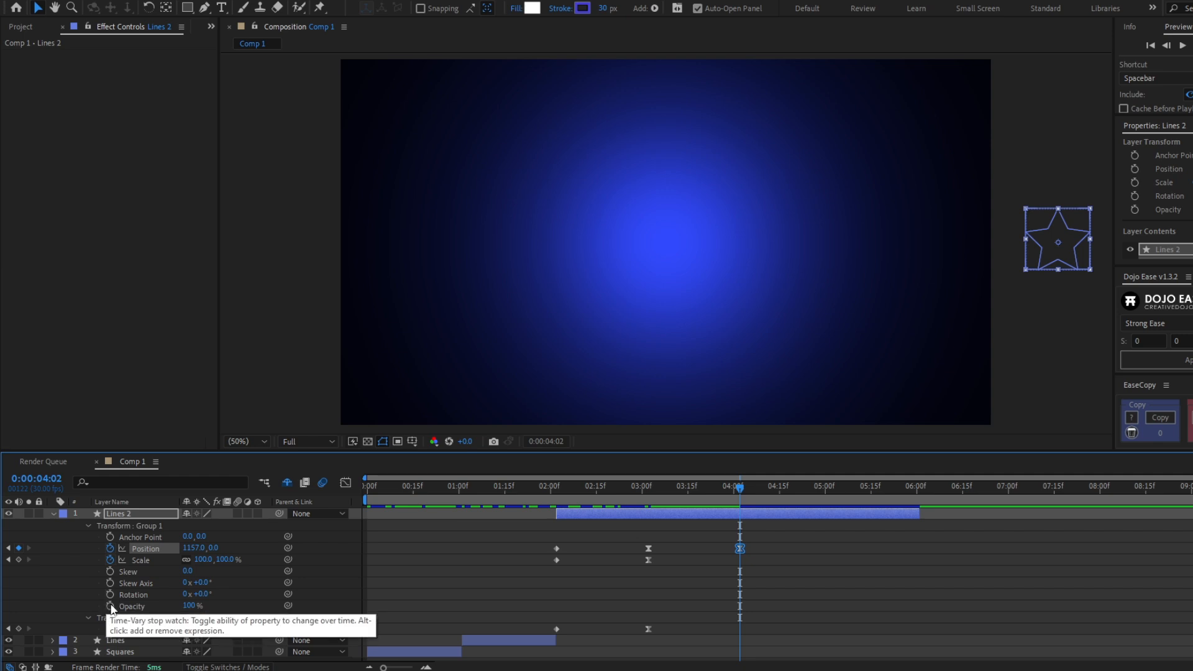
Keyframe Group 1's Rotation from 0° at 0:00:03:02 to one full revolution at 0:00:04:02 and preview the spinning stars
click(110, 595)
mouse_move(656, 494)
mouse_down()
mouse_move(610, 502)
mouse_move(640, 502)
mouse_up()
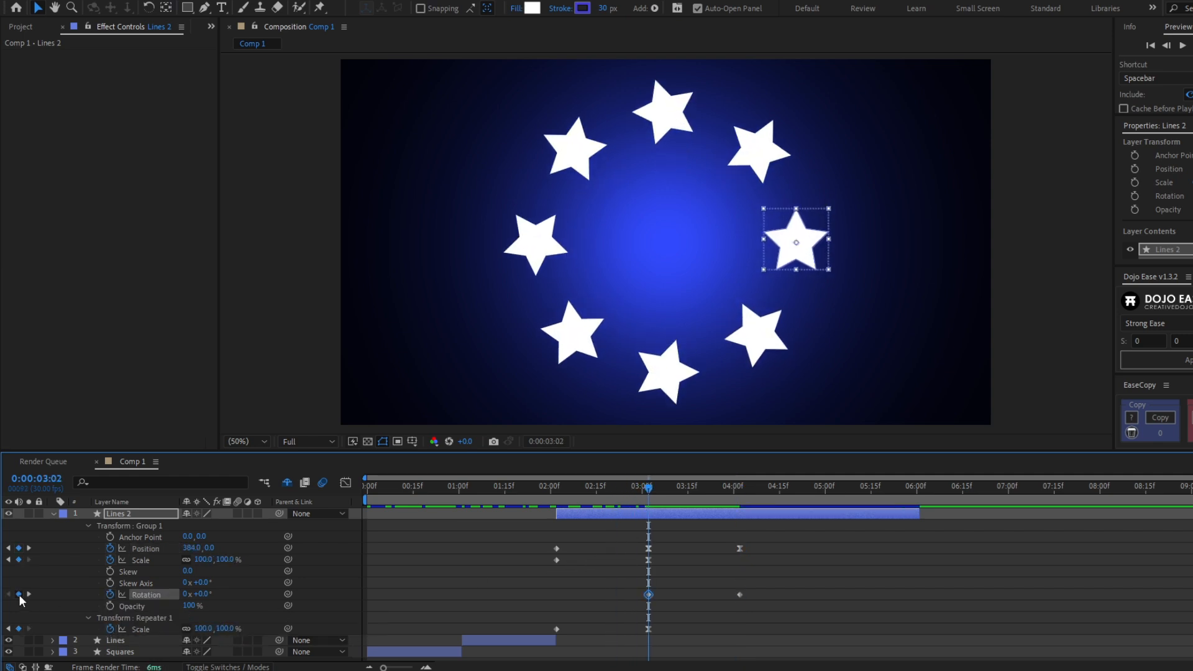
key(k)
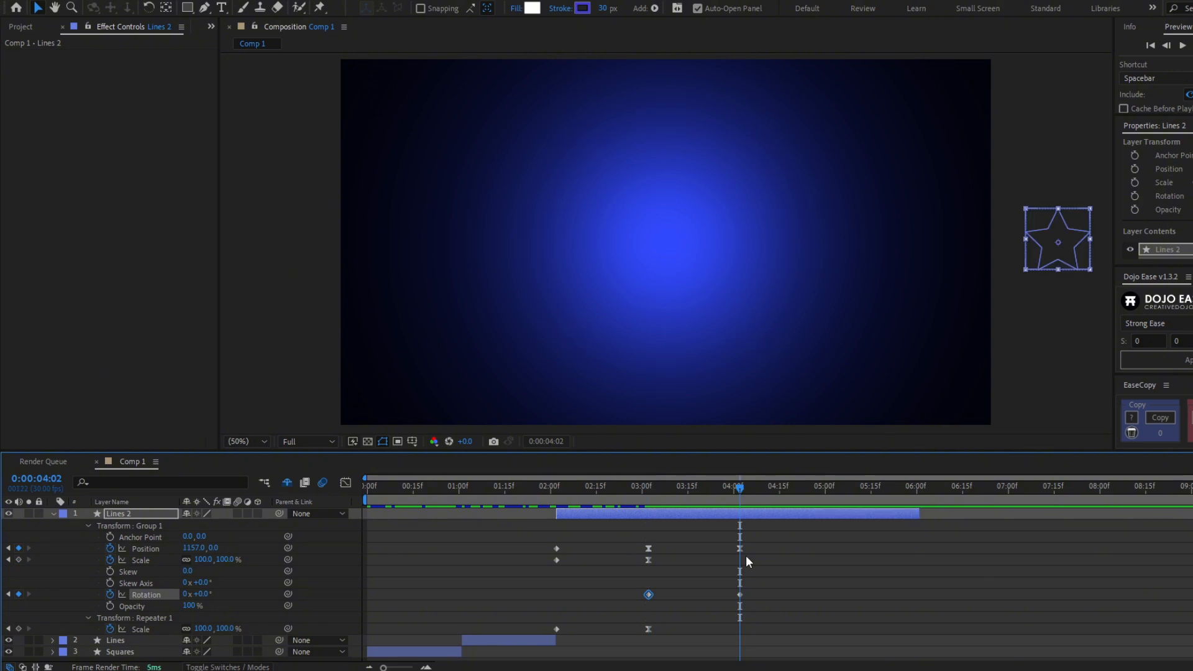
click(186, 594)
text(1)
click(703, 594)
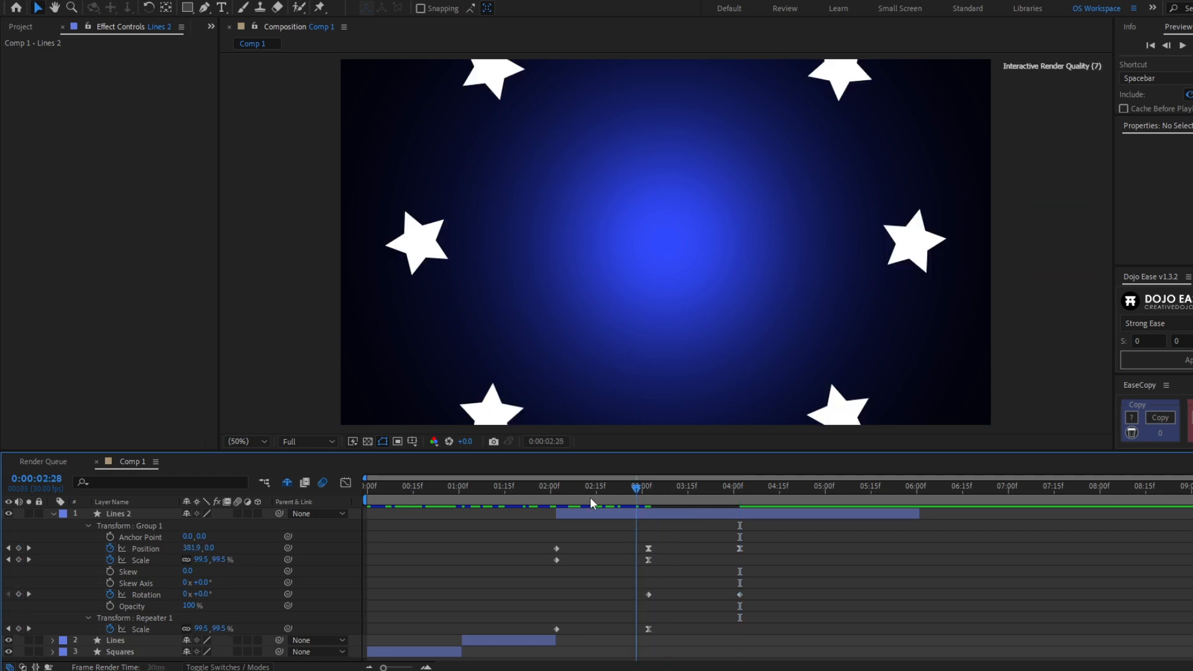
click(563, 490)
key(space)
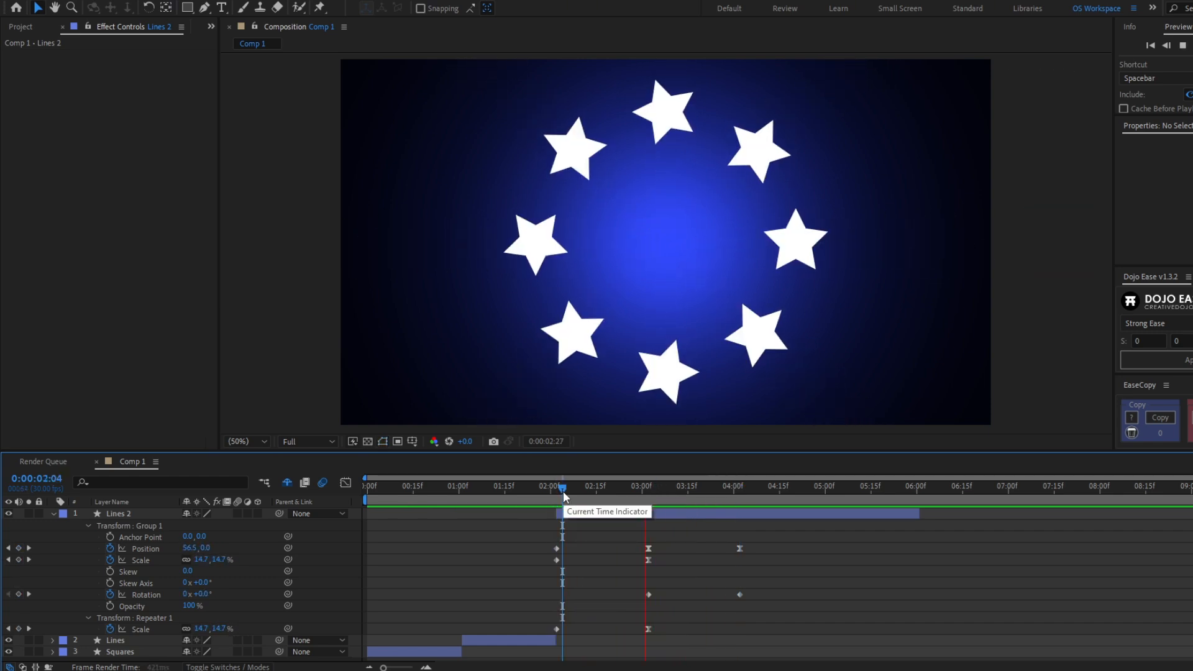
key(space)
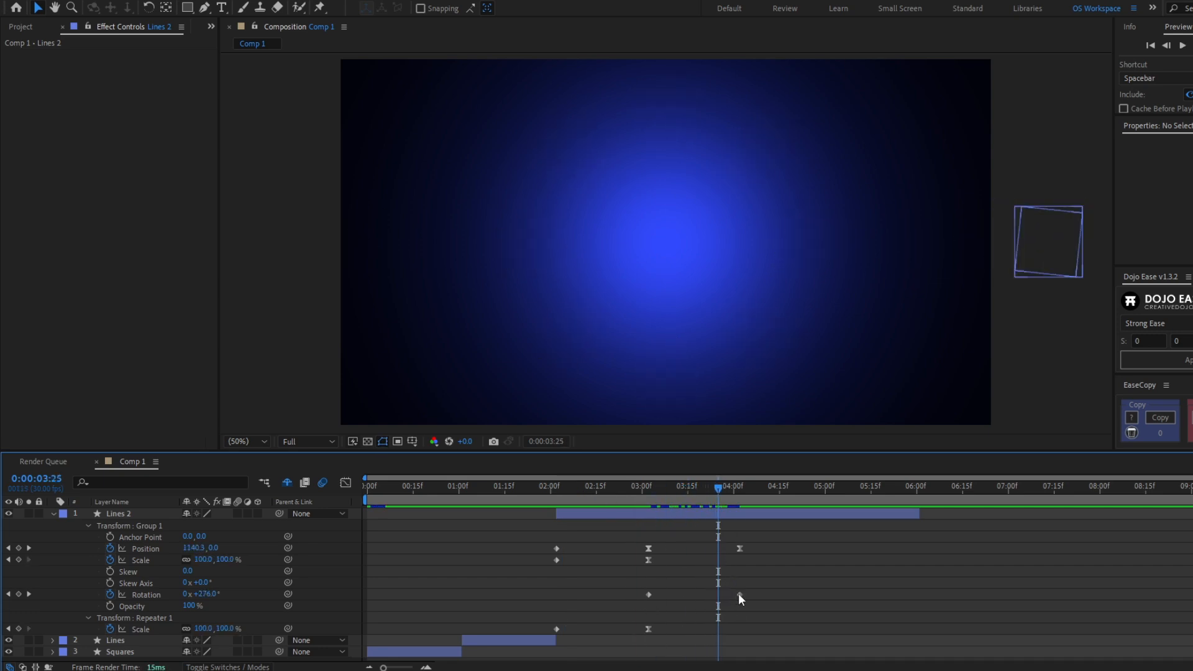
Apply Easy Ease to Group 1's Rotation keyframe at 0:00:04:02 and preview the star animation
click(739, 595)
key(F9)
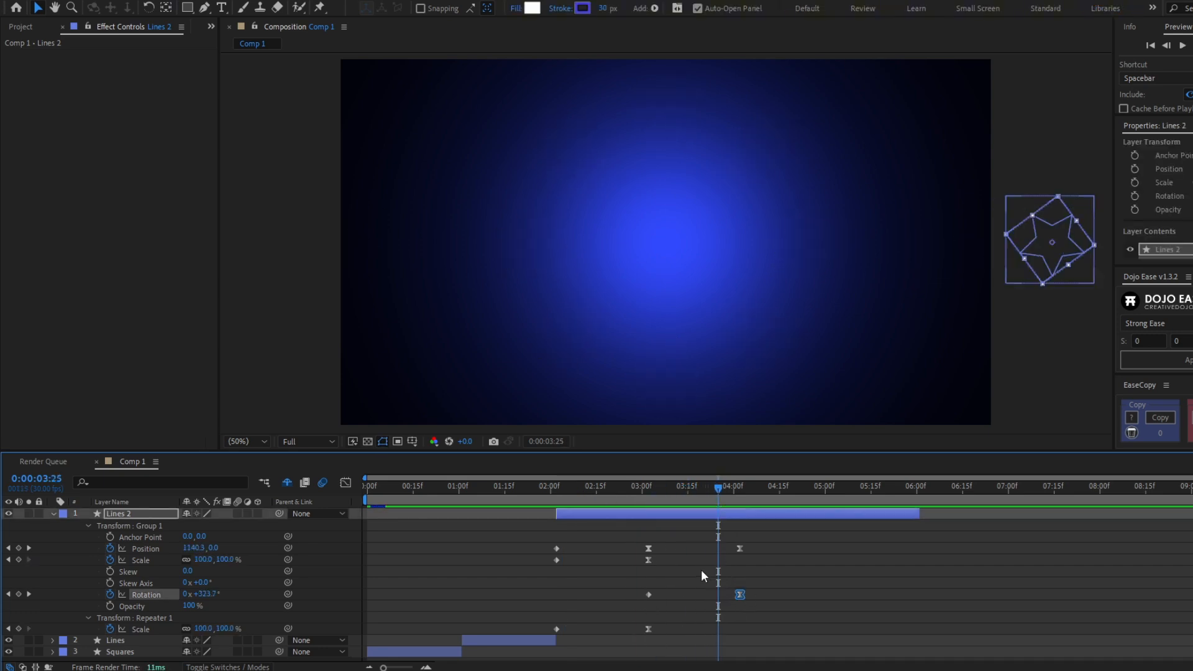
click(702, 571)
drag(585, 490, 563, 496)
key(space)
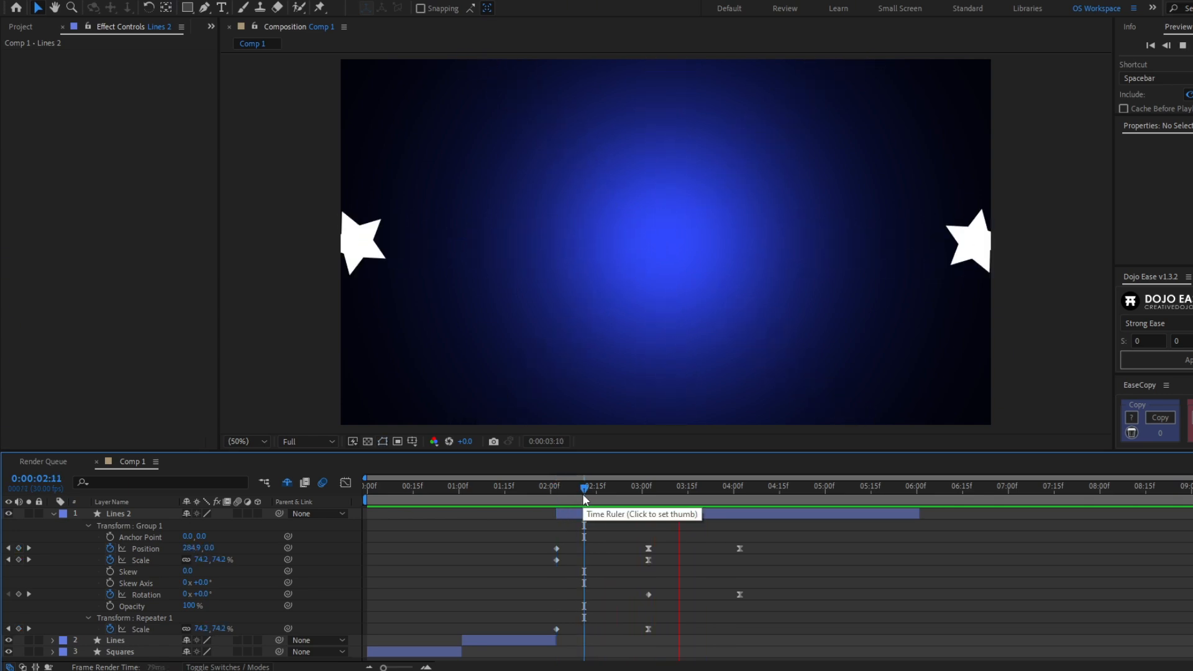
Trim the end of the Lines 2 layer to 0:00:04:02
click(737, 495)
click(808, 513)
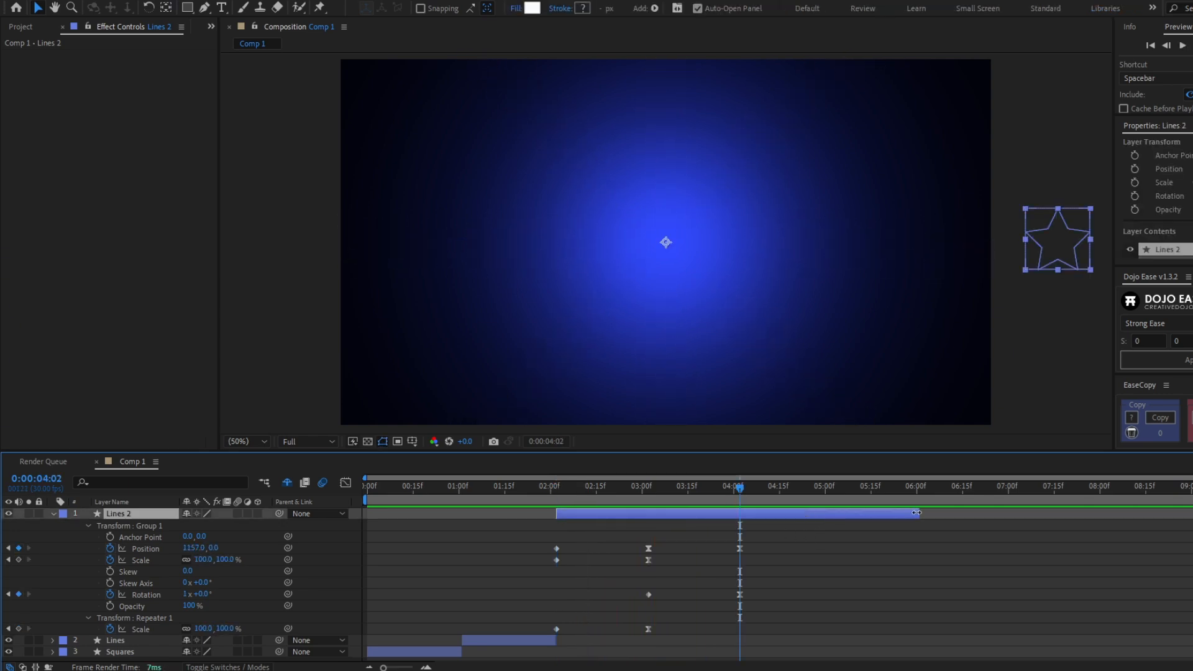
drag(921, 510, 752, 538)
click(749, 539)
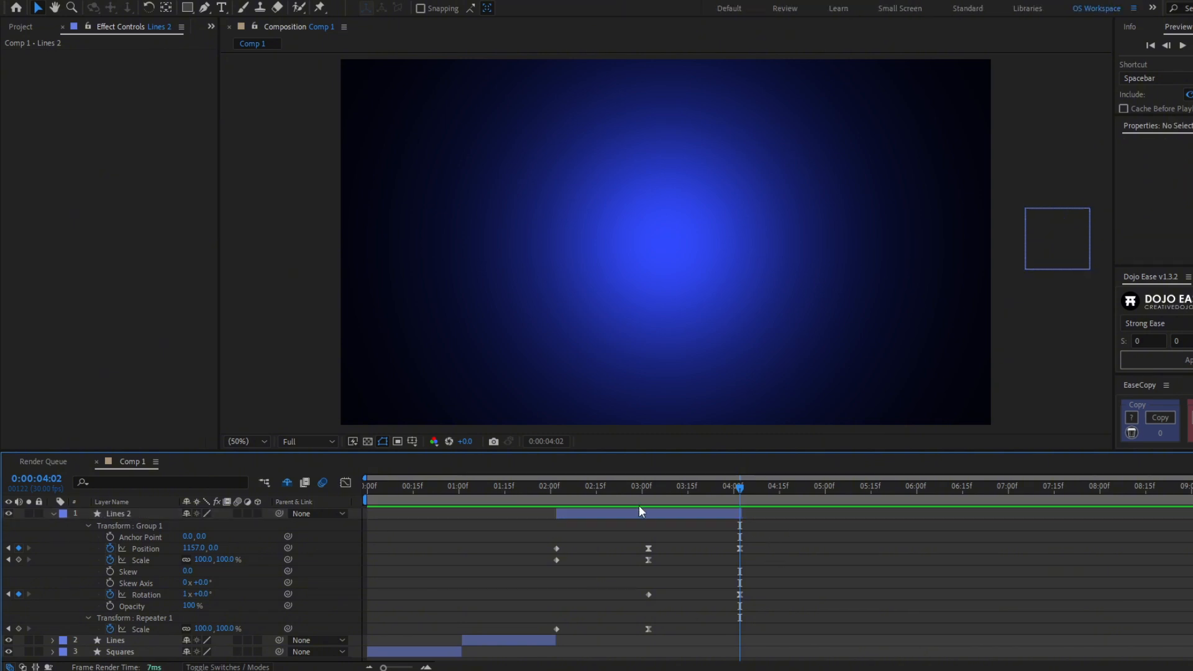
Rename the Lines 2 layer as Stars and scrub through its burst
click(571, 490)
drag(571, 494, 624, 491)
click(612, 516)
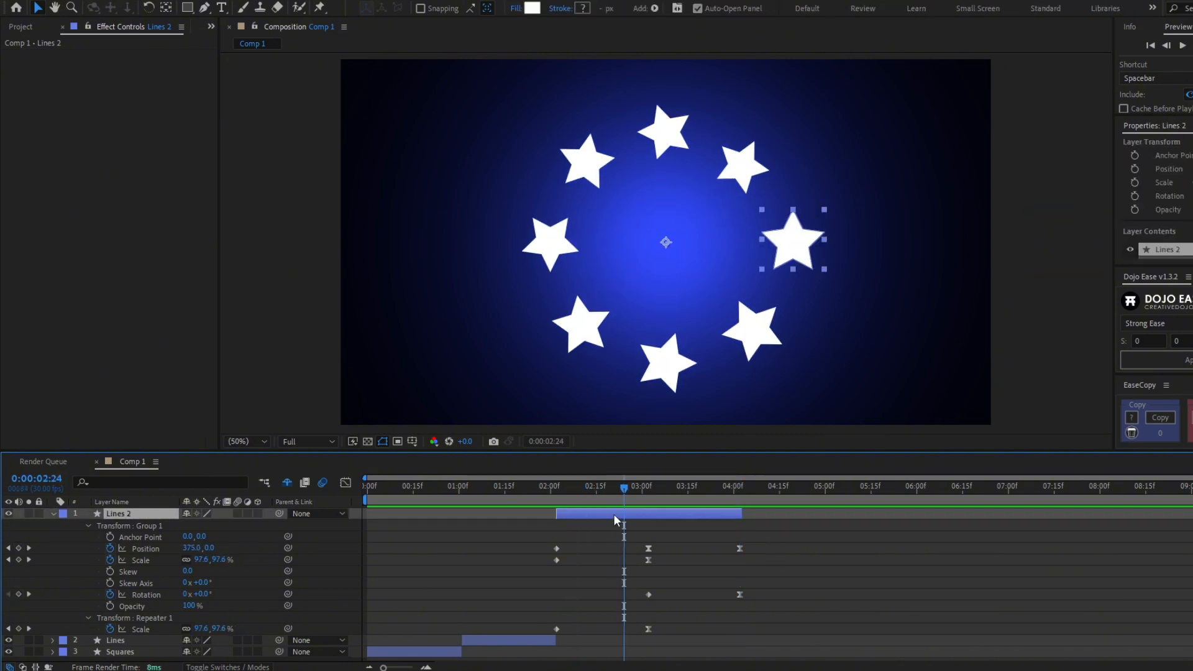
key(Return)
text(Stars)
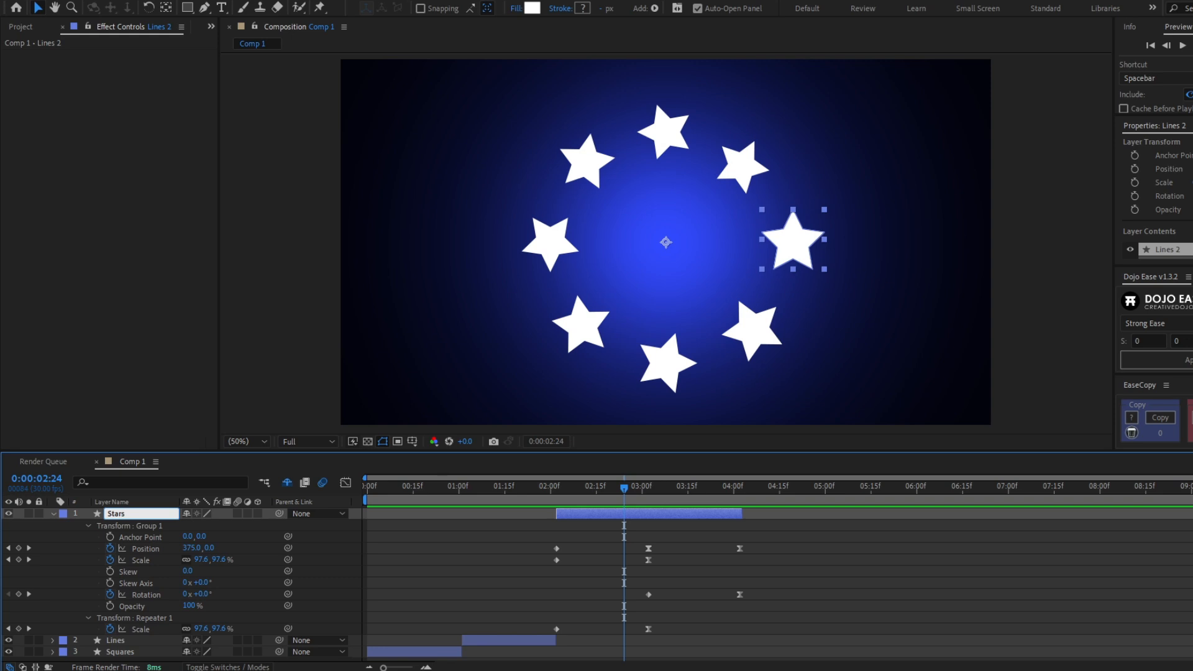
key(Return)
mouse_move(624, 491)
mouse_down()
mouse_move(669, 494)
mouse_move(632, 499)
mouse_up()
click(619, 539)
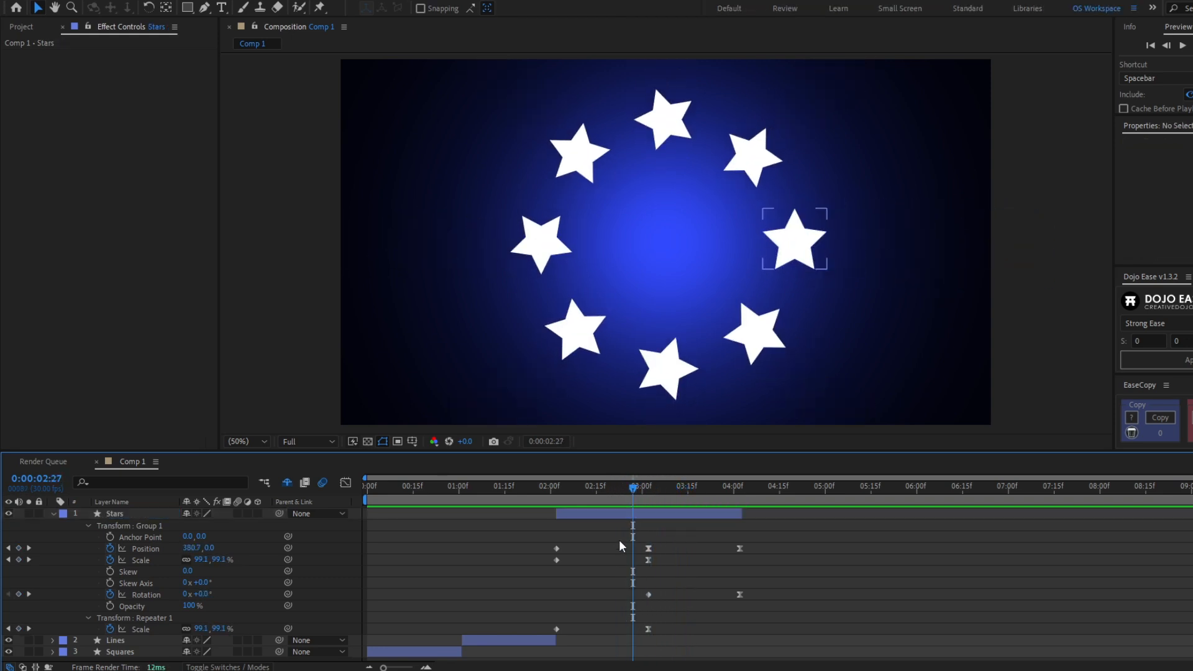
Apply the Echo effect to the Stars layer and set its Echo Time to -0.001 seconds
click(636, 516)
key(ctrl+space)
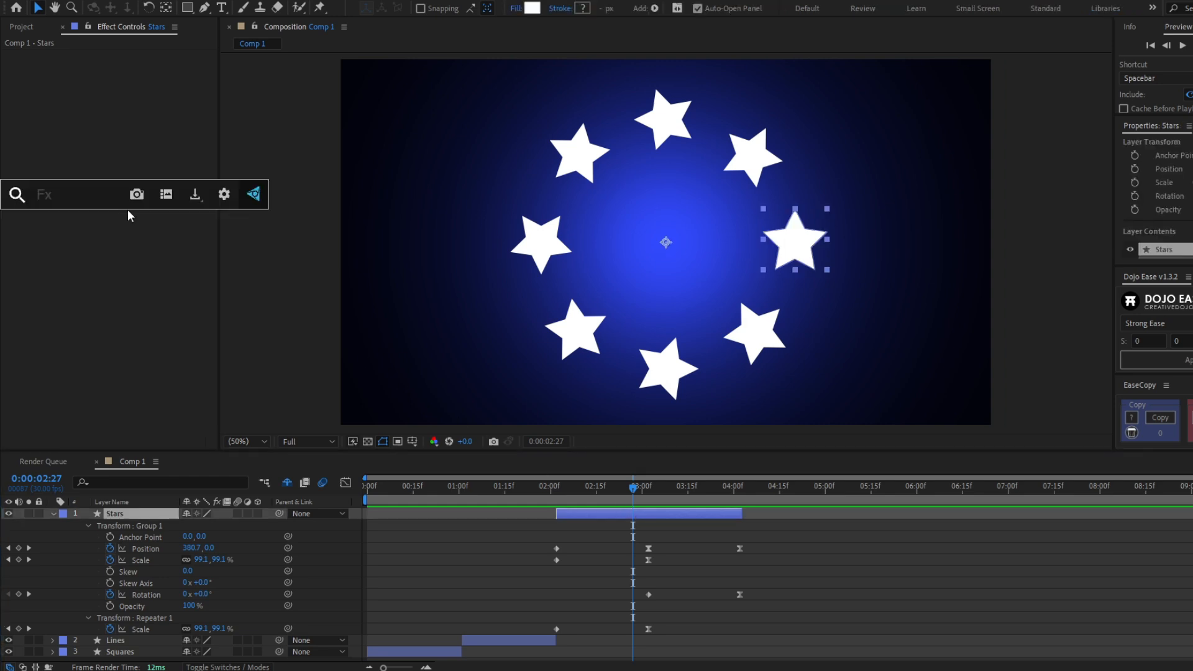
text(echo)
key(Down)
key(Return)
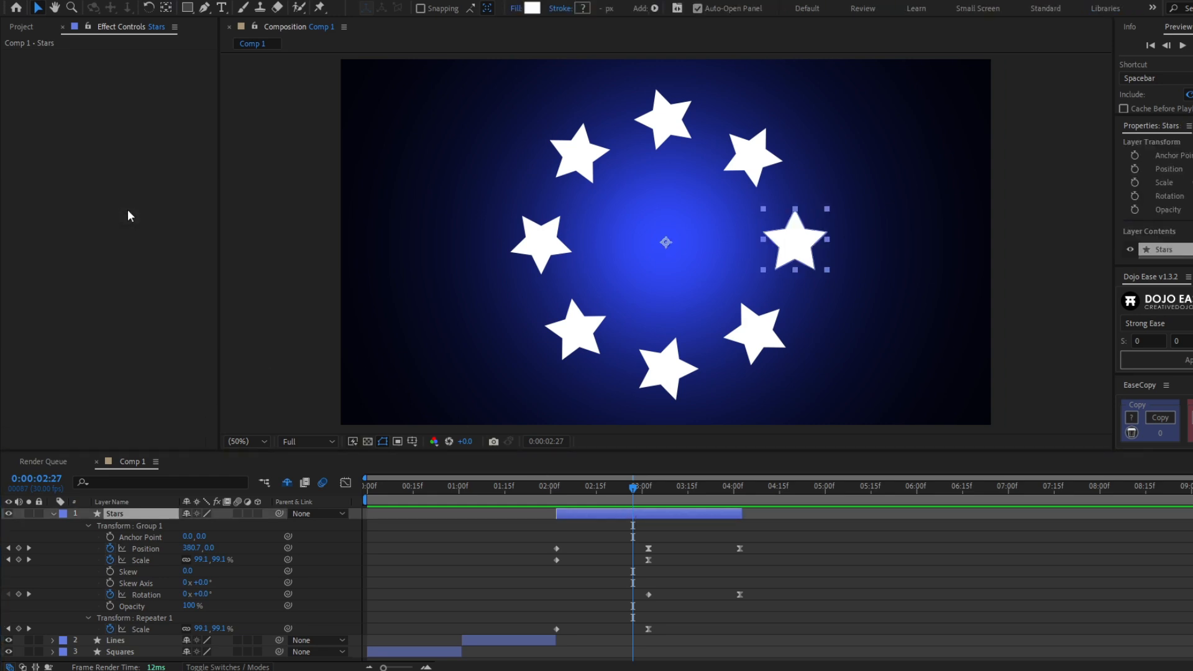
click(134, 67)
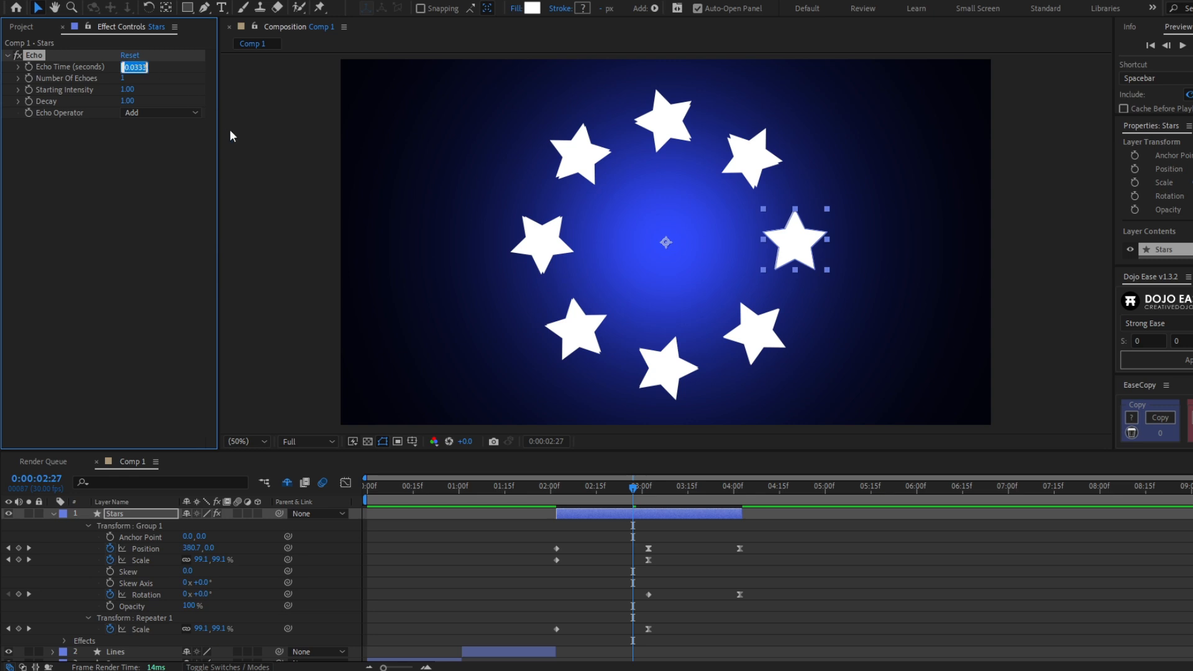
text(-0)
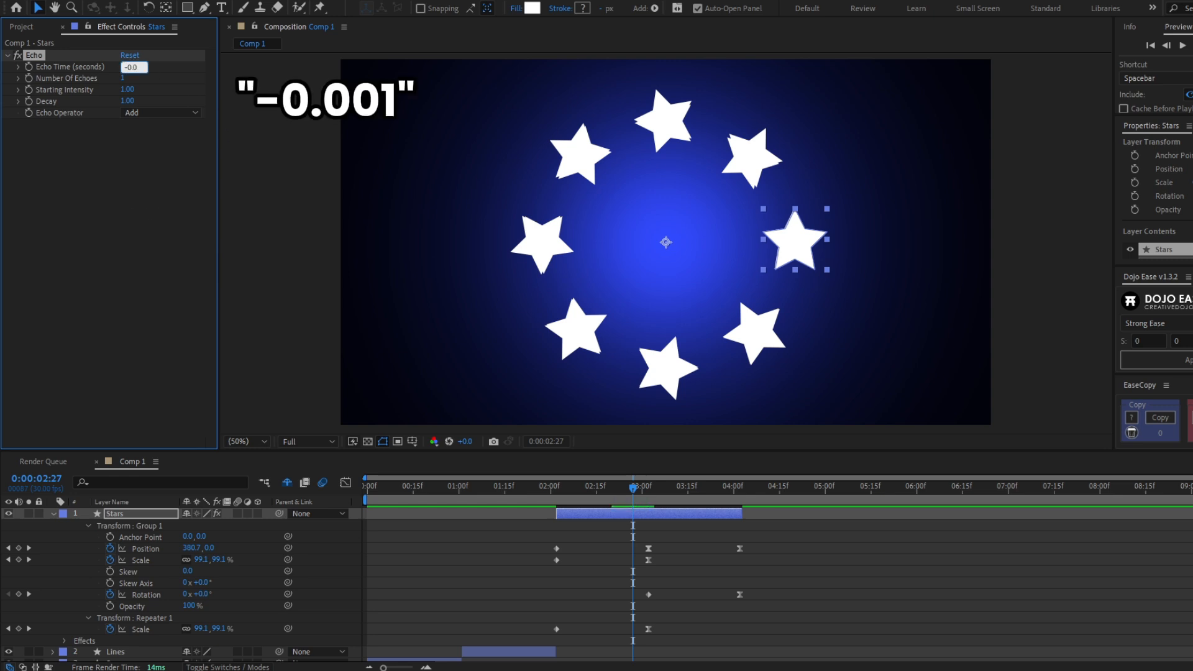
text(.001)
key(Return)
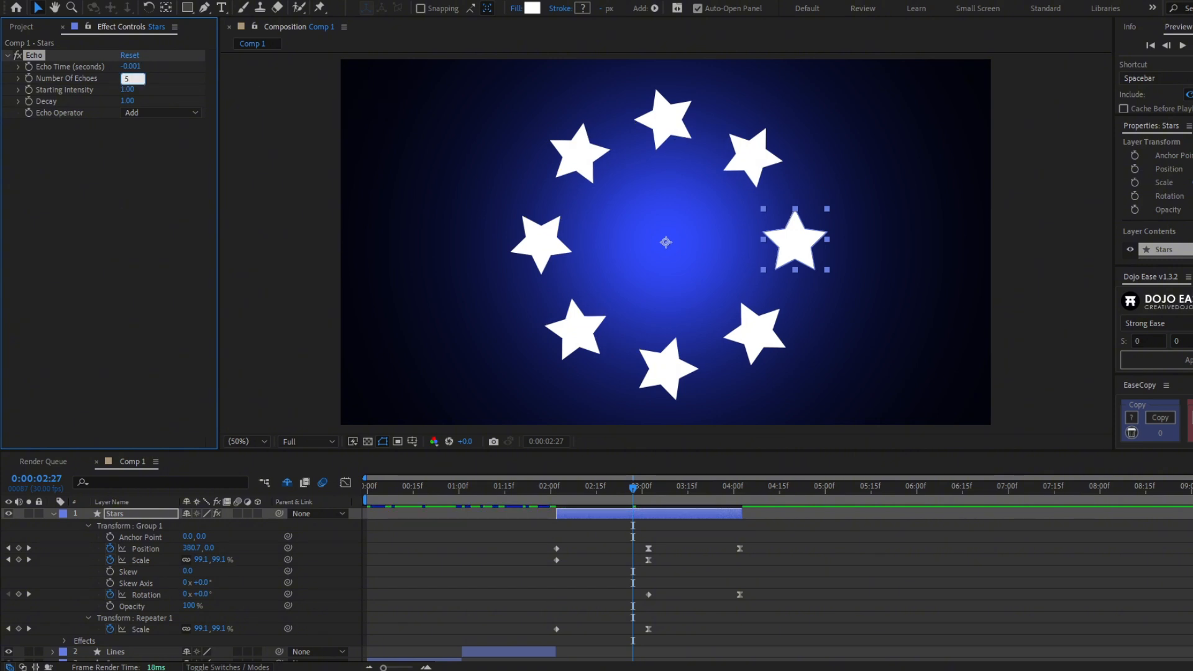
Set the Stars layer's Number Of Echoes to 50 and Echo Operator to Maximum, and preview the star burst from 0:00:02:02
key(Return)
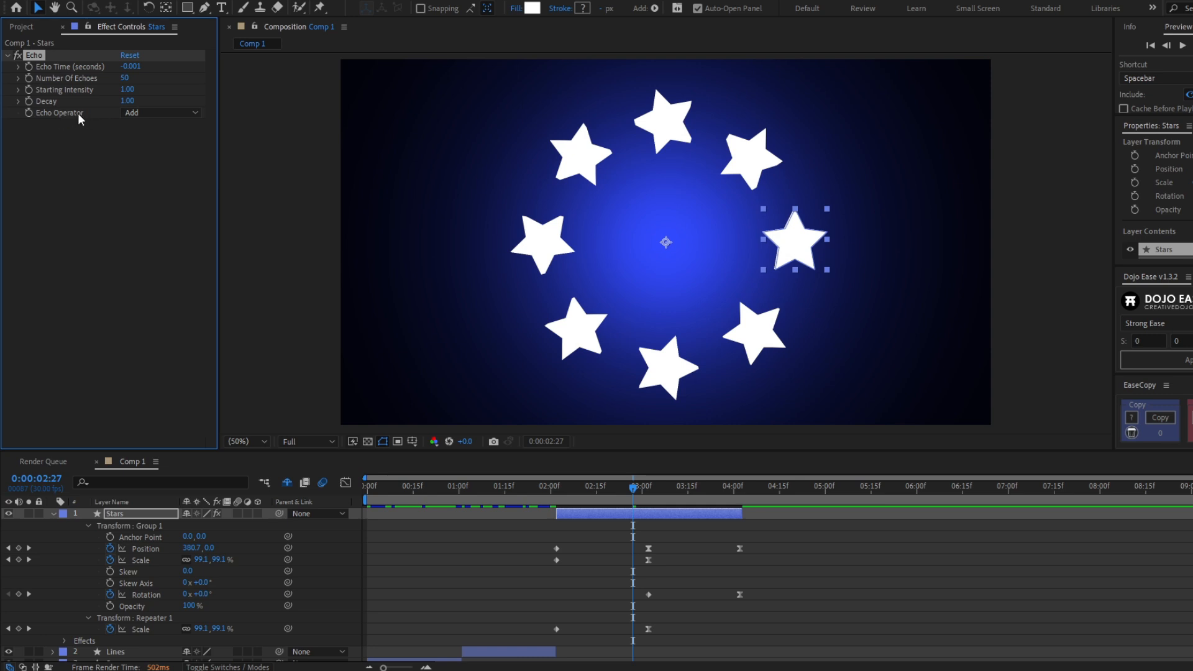
click(160, 113)
click(160, 147)
click(558, 489)
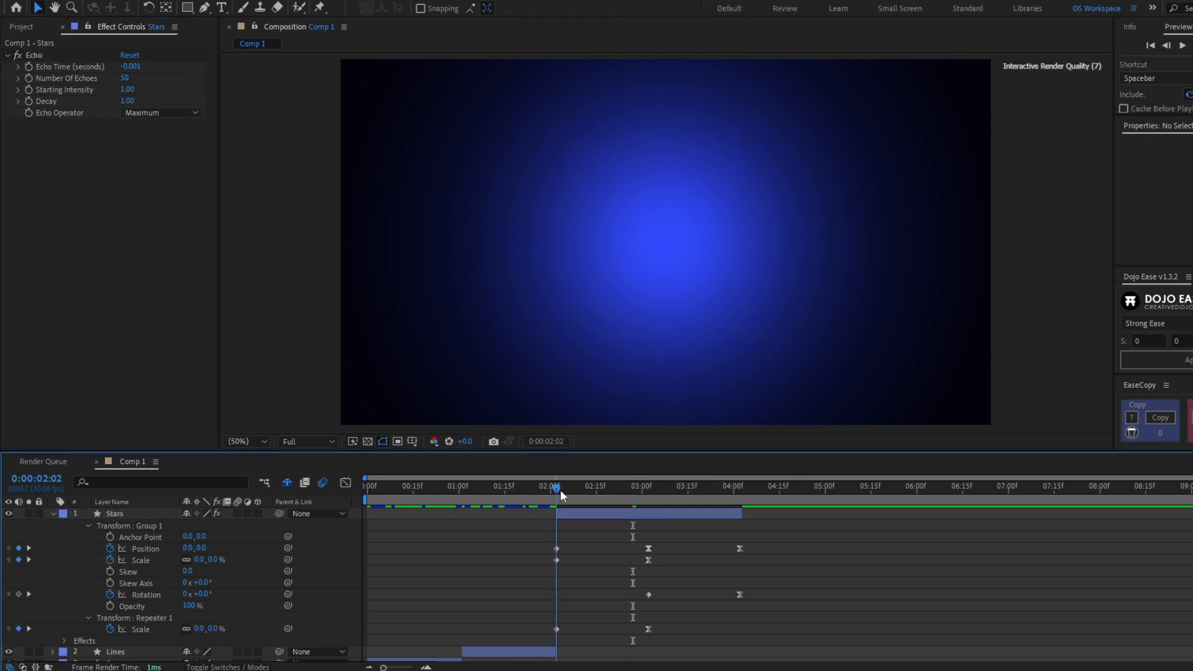
key(space)
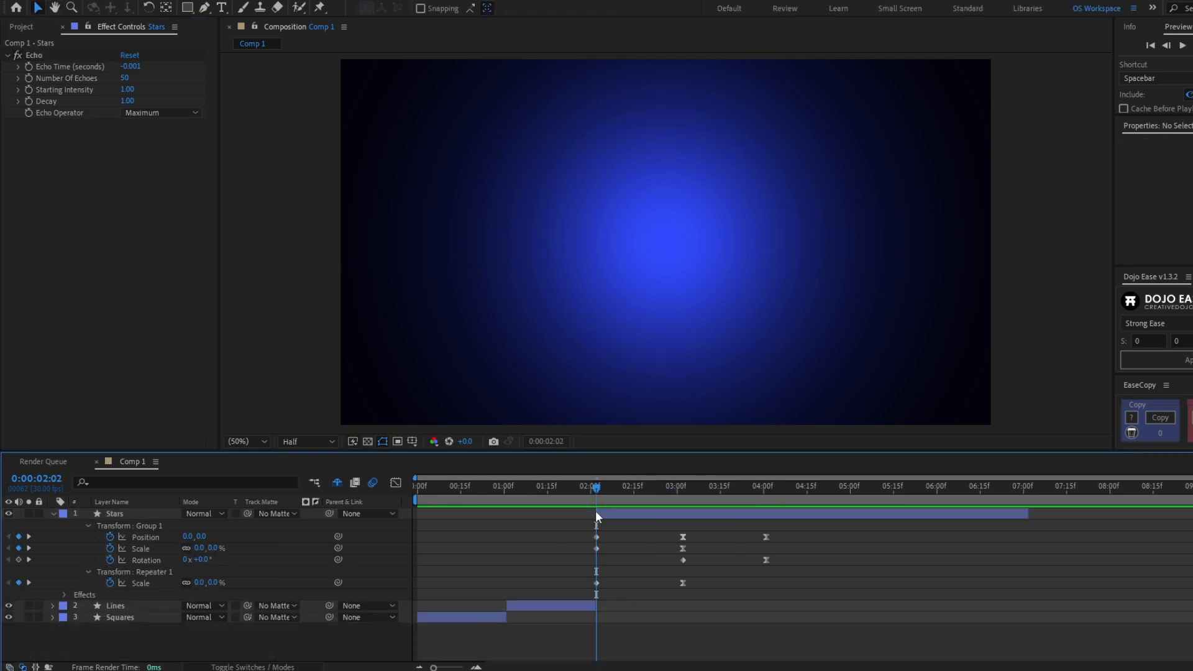
key(space)
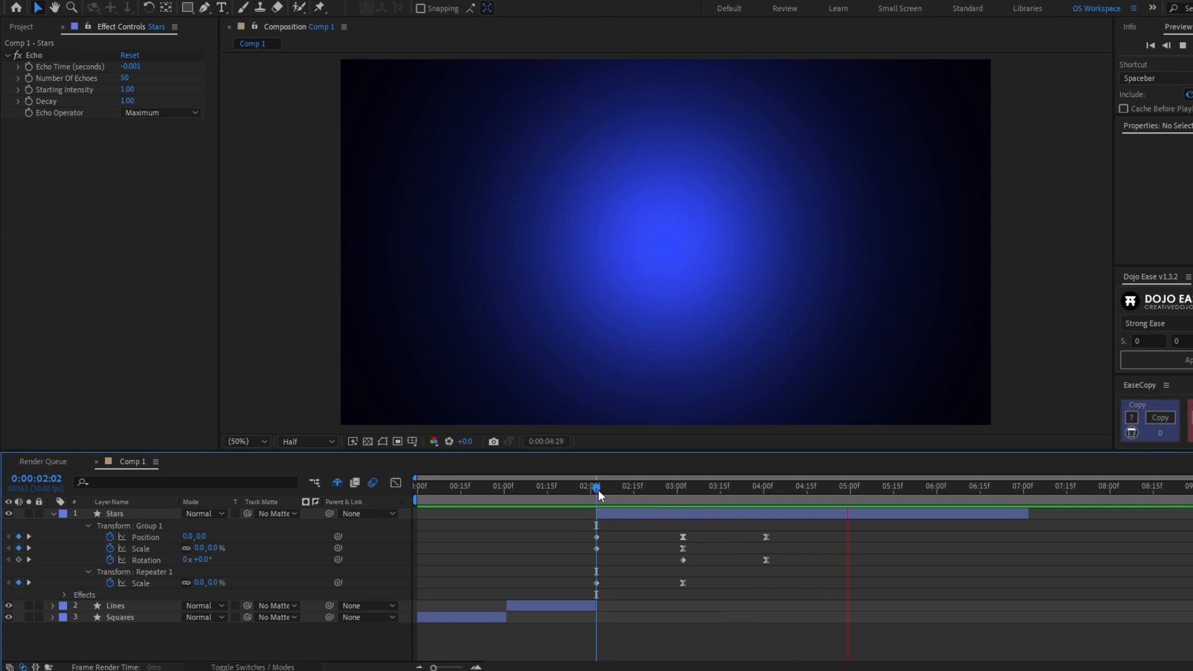
Trim the end of the Stars layer to its last keyframes at 0:00:04:01 and scrub back through the burst
drag(596, 488, 766, 488)
click(792, 513)
drag(1027, 513, 838, 513)
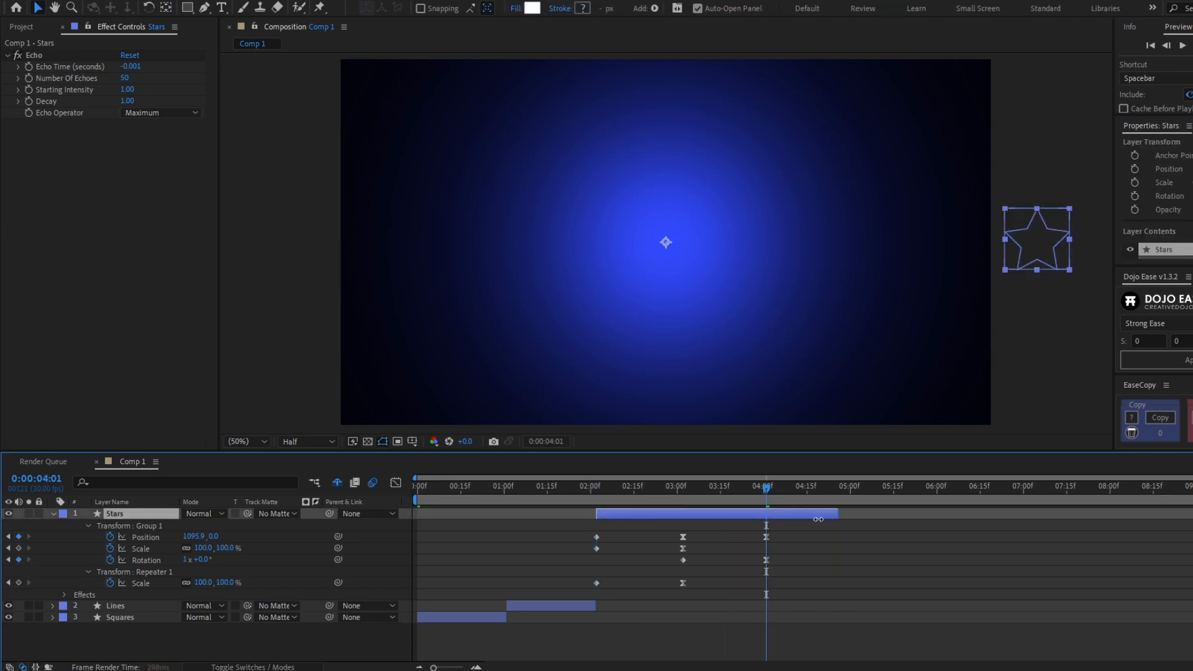
drag(764, 491, 666, 513)
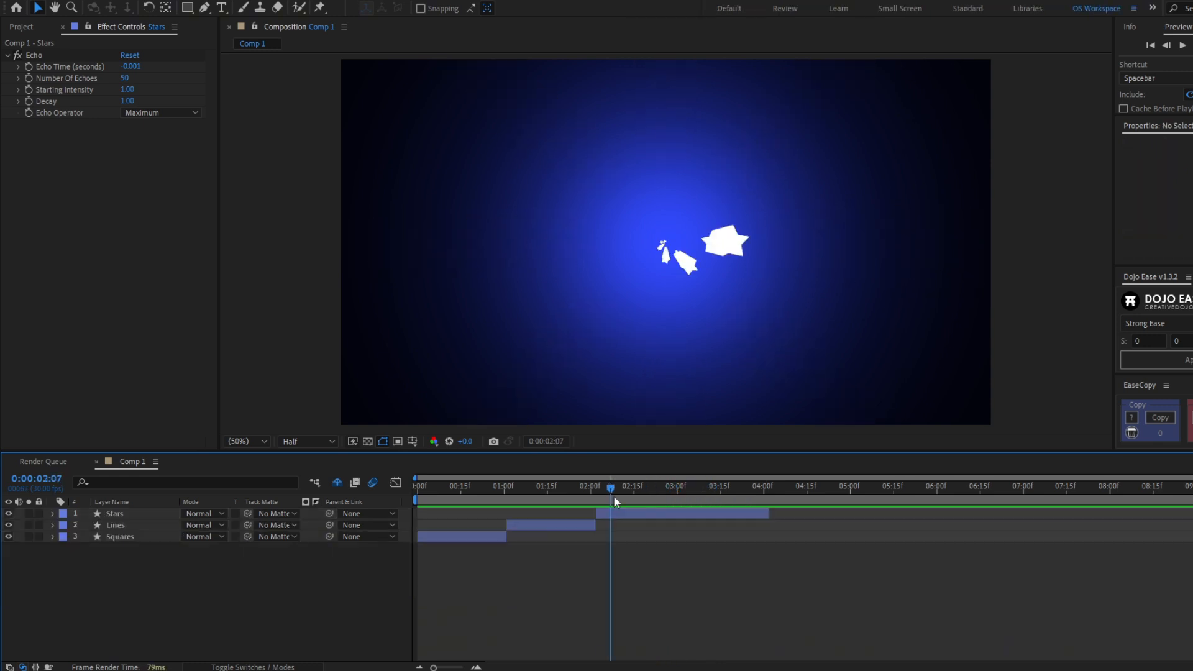
drag(614, 496, 505, 524)
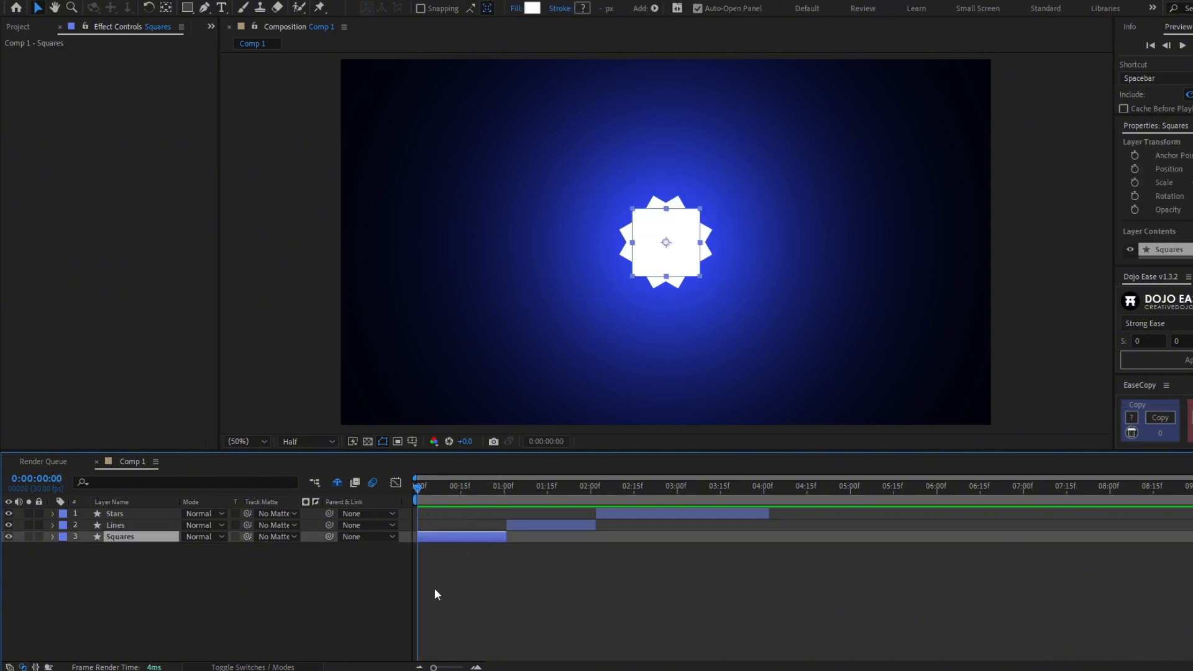
Duplicate the Squares layer with the current time at 0:00:00:00
mouse_move(419, 495)
mouse_down()
mouse_move(454, 492)
mouse_move(416, 494)
mouse_up()
drag(433, 667, 453, 666)
key(ctrl+d)
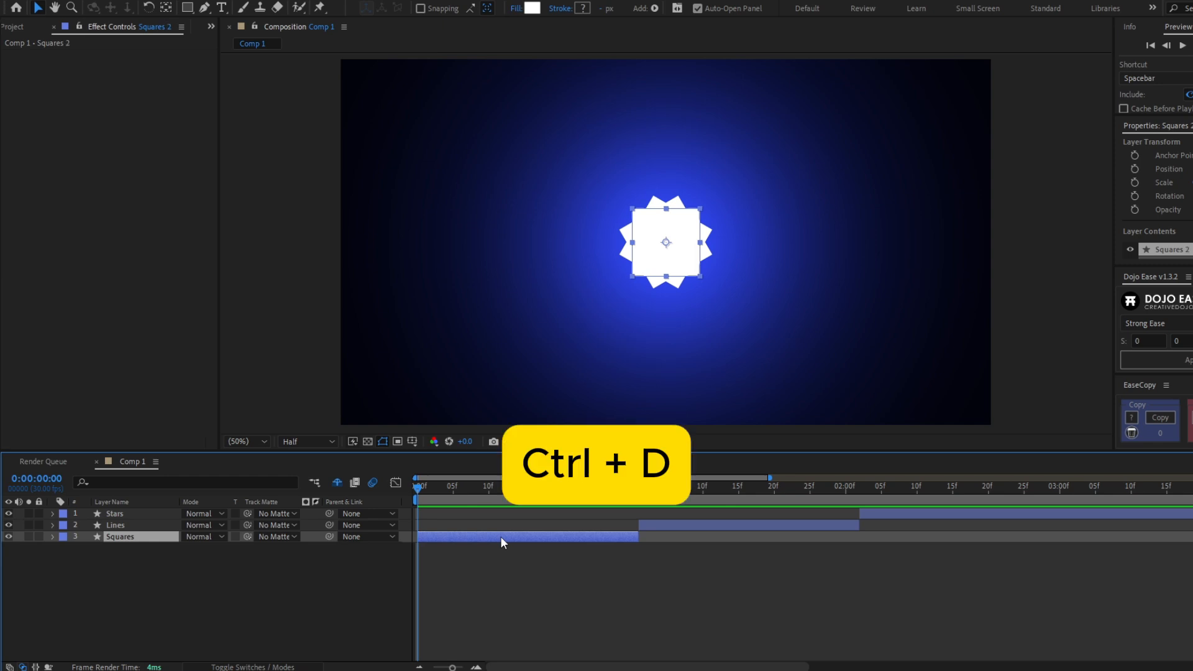
Set Group 1's Scale in the Squares 2 layer to 73% at 0:00:01:00
key(u)
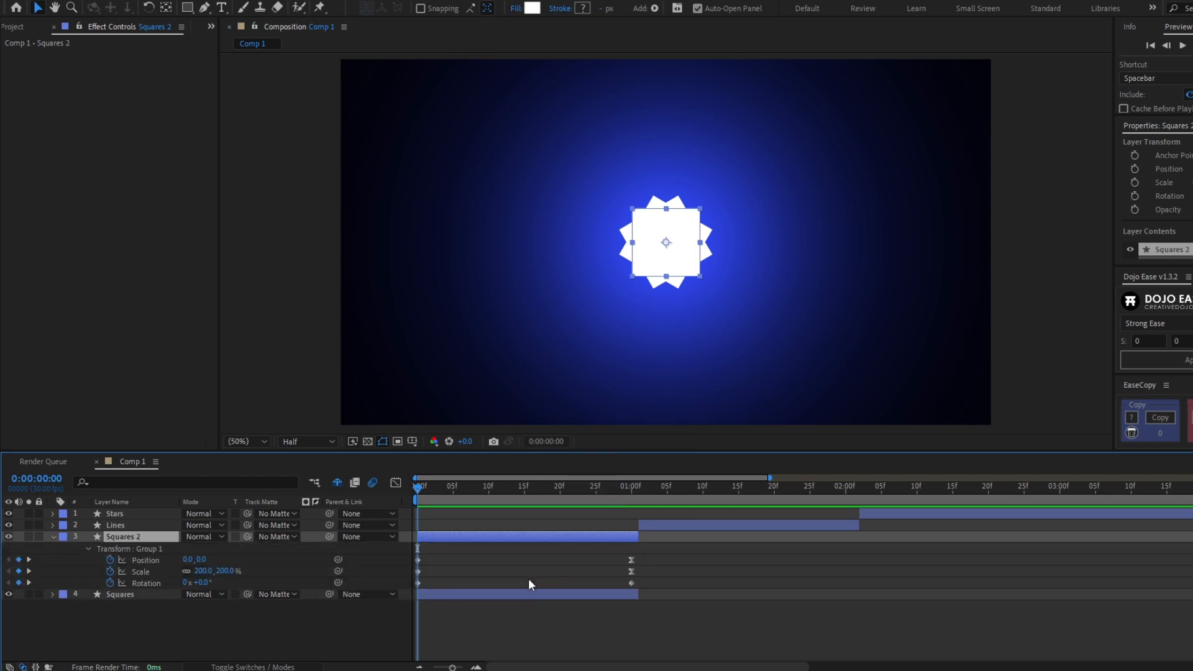
drag(418, 487, 629, 542)
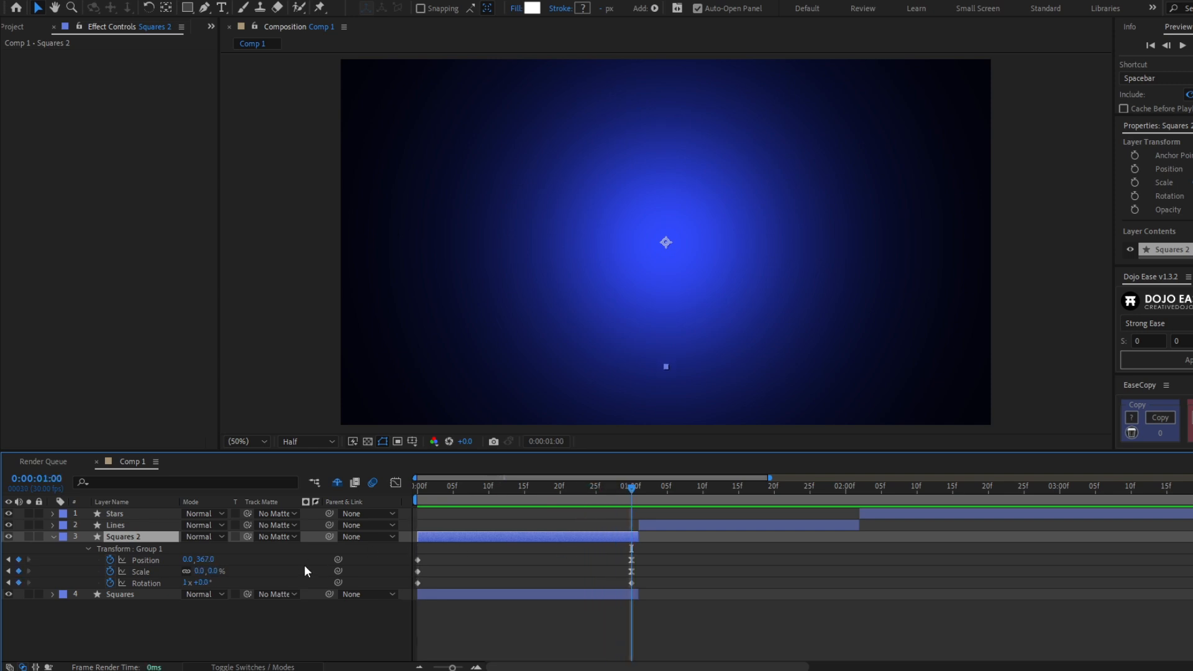
drag(209, 571, 255, 567)
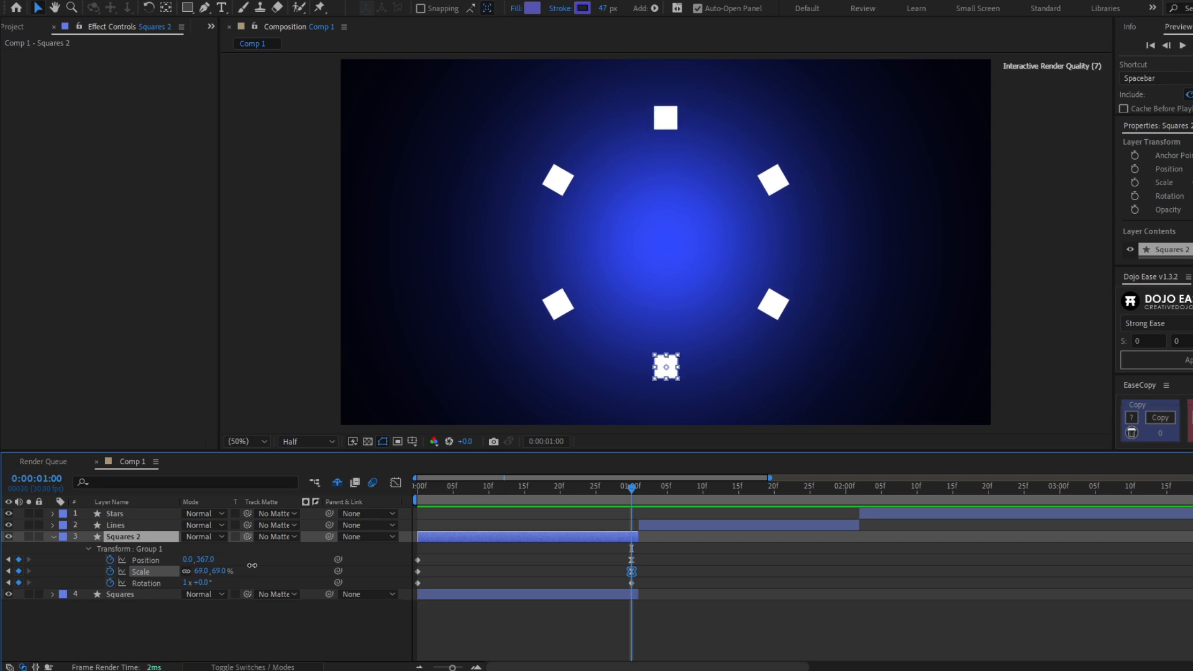
Add a layer Opacity keyframe of 75% to Squares 2 at 0:00:00:00
drag(508, 491, 377, 497)
key(t)
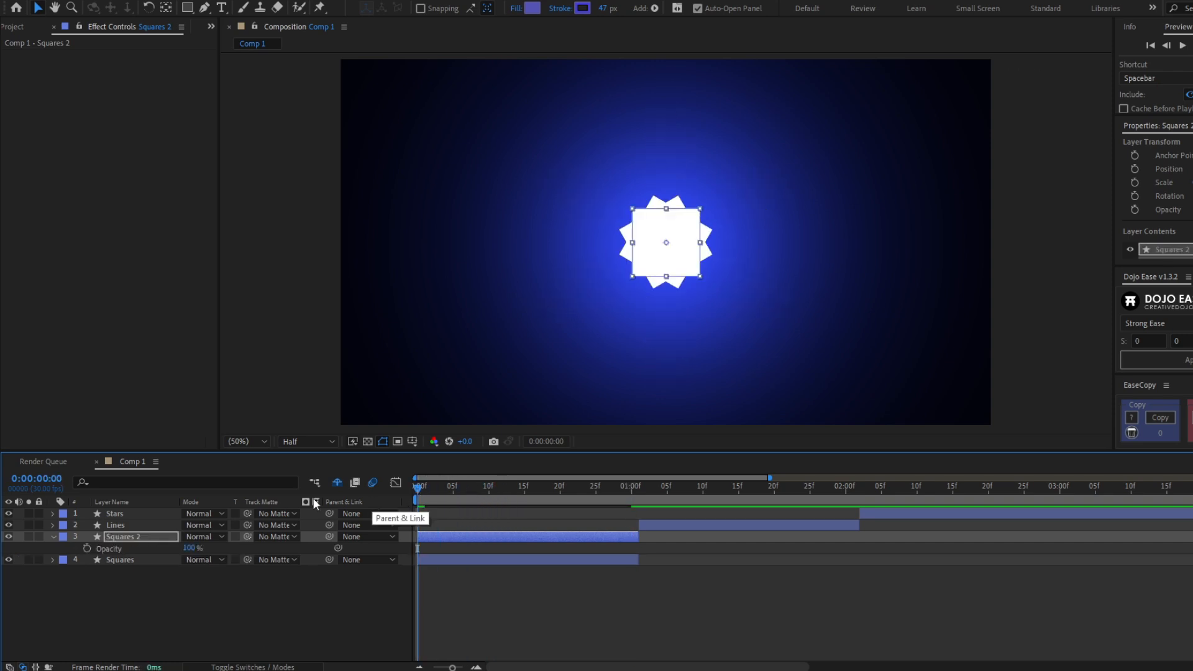
click(86, 548)
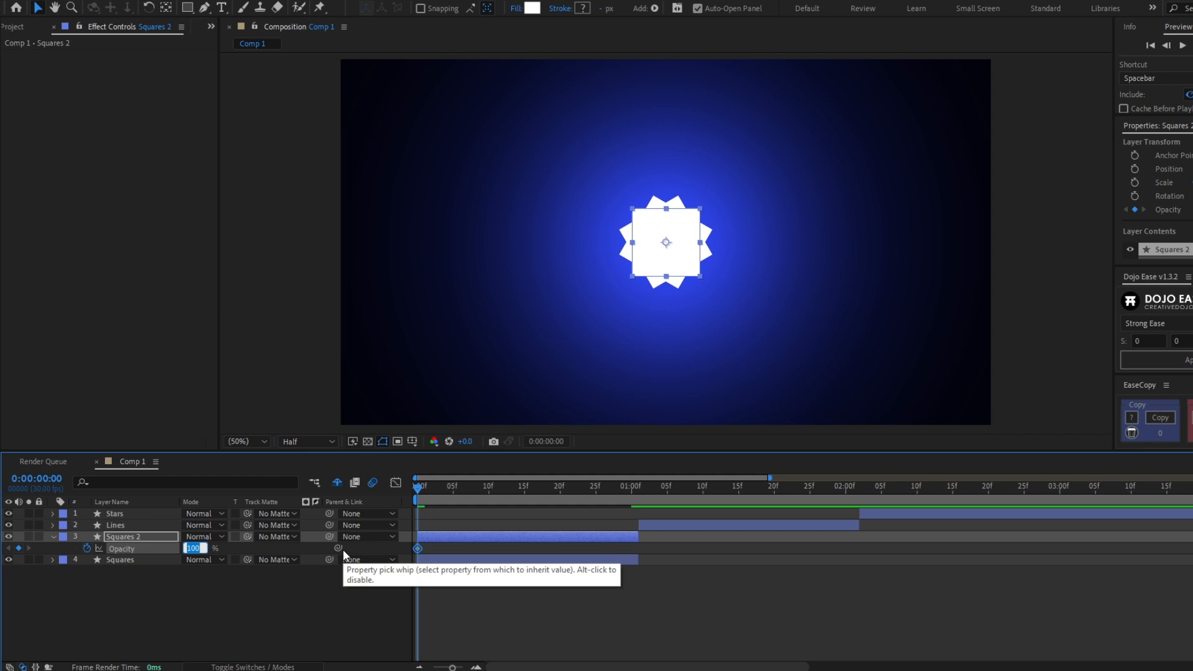
text(75)
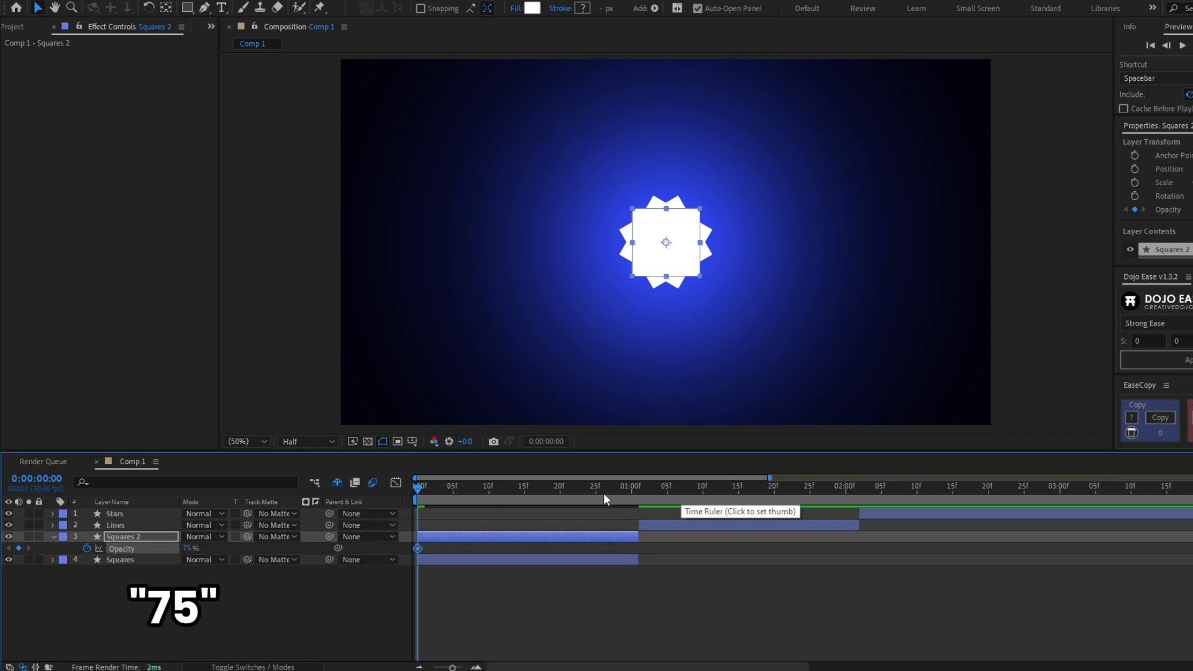
Set Squares 2's Opacity to 0% at 0:00:01:00 and preview the fading squares from the start
click(632, 490)
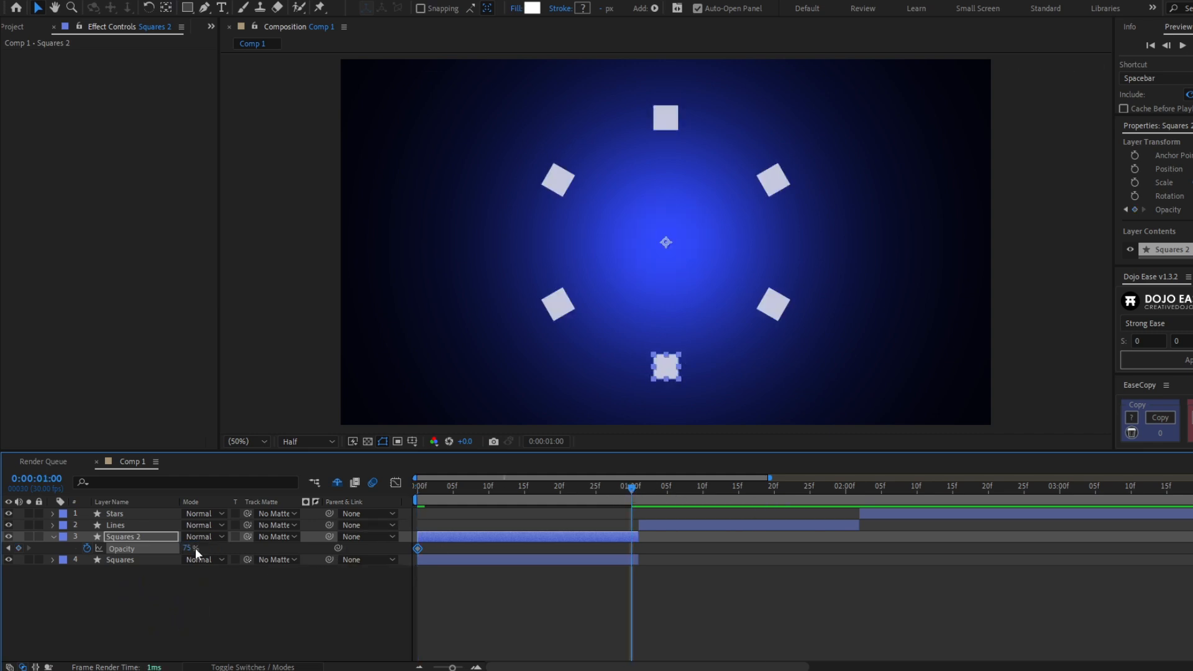
text(0)
key(Return)
key(u)
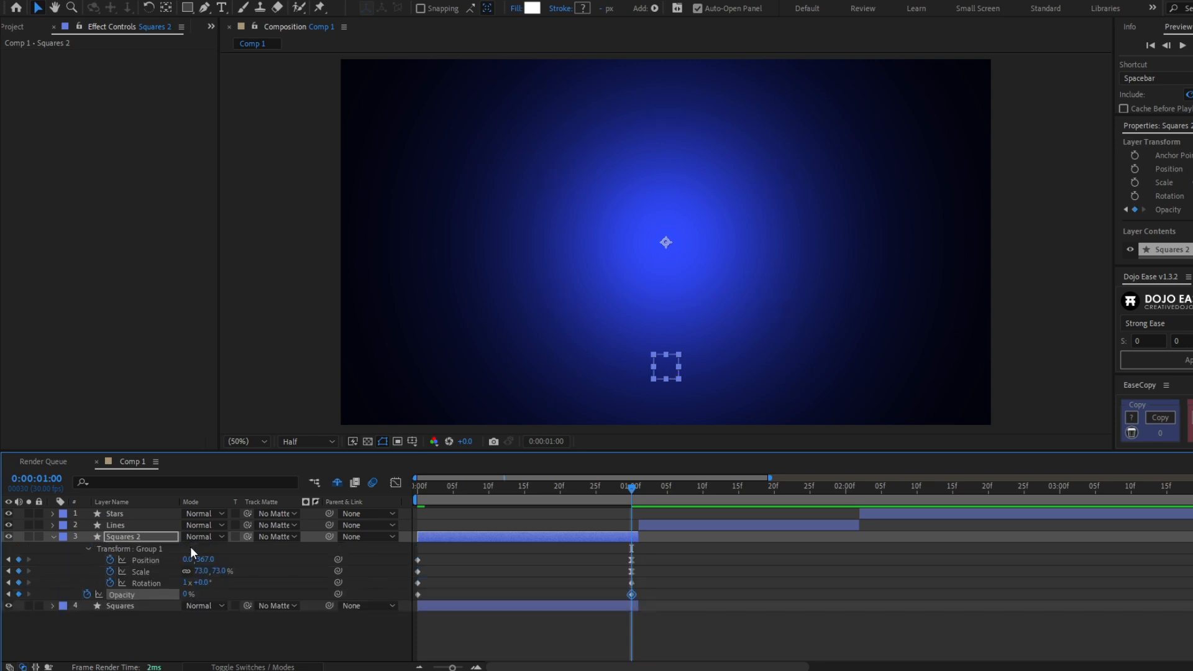
click(420, 485)
key(space)
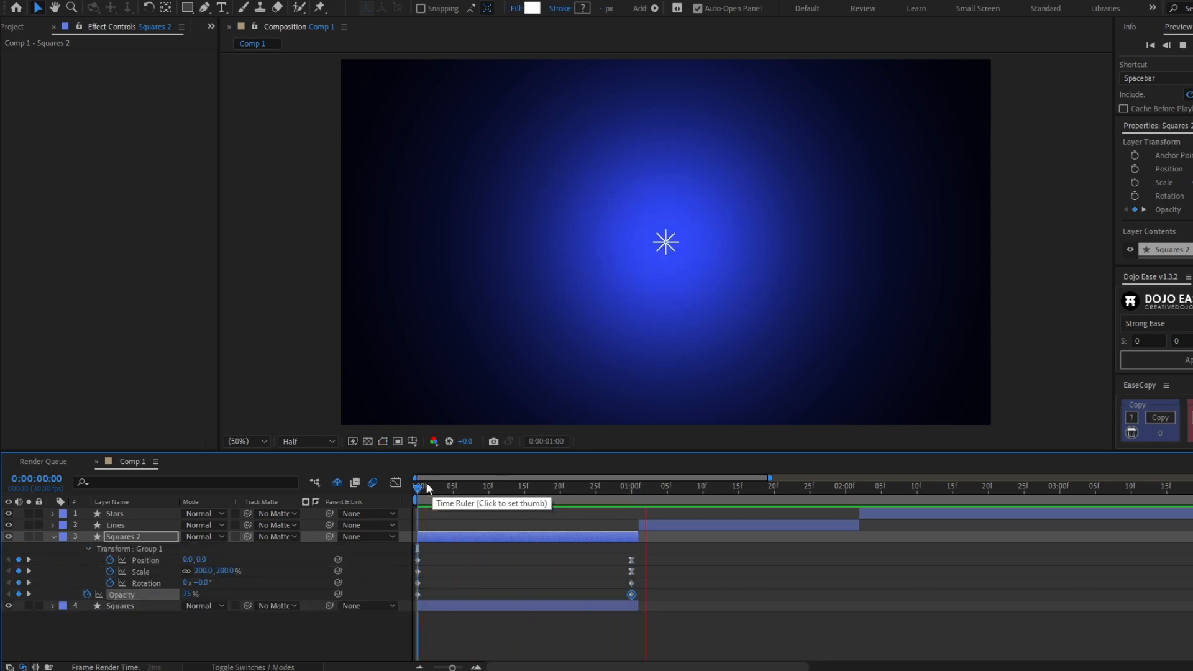
key(space)
key(space)
key(space)
Set Group 1's Rotation in Squares 2 to -1 revolution at 0:00:01:00 and preview the counter-rotating squares
drag(420, 486, 631, 524)
click(683, 586)
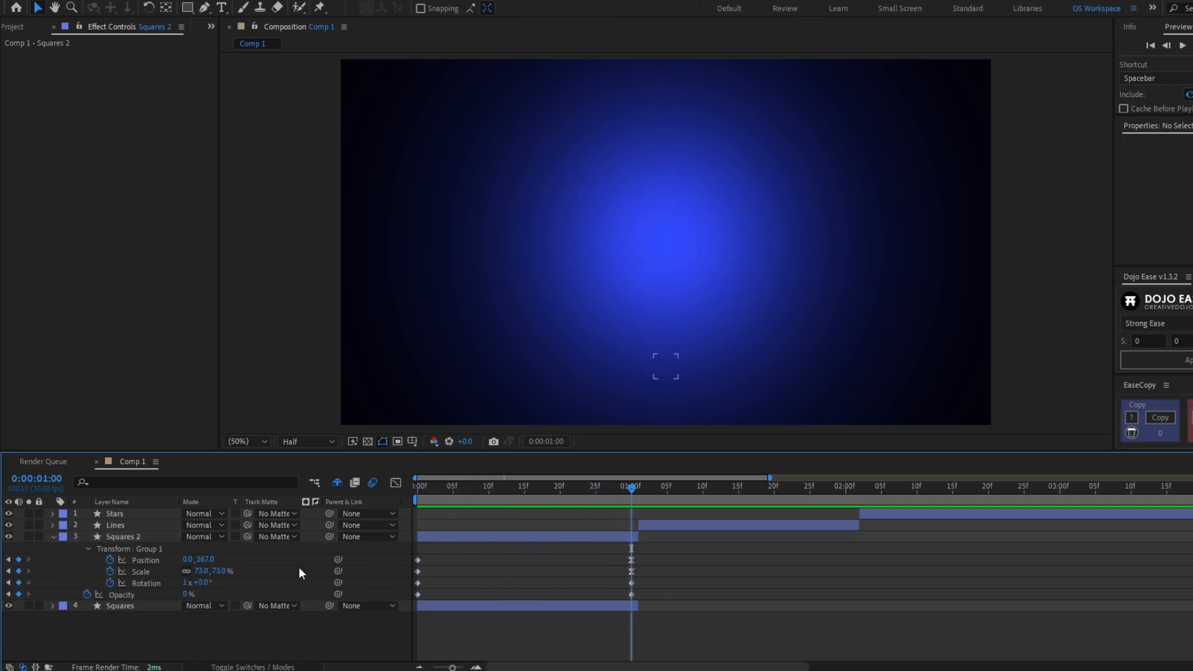
click(185, 584)
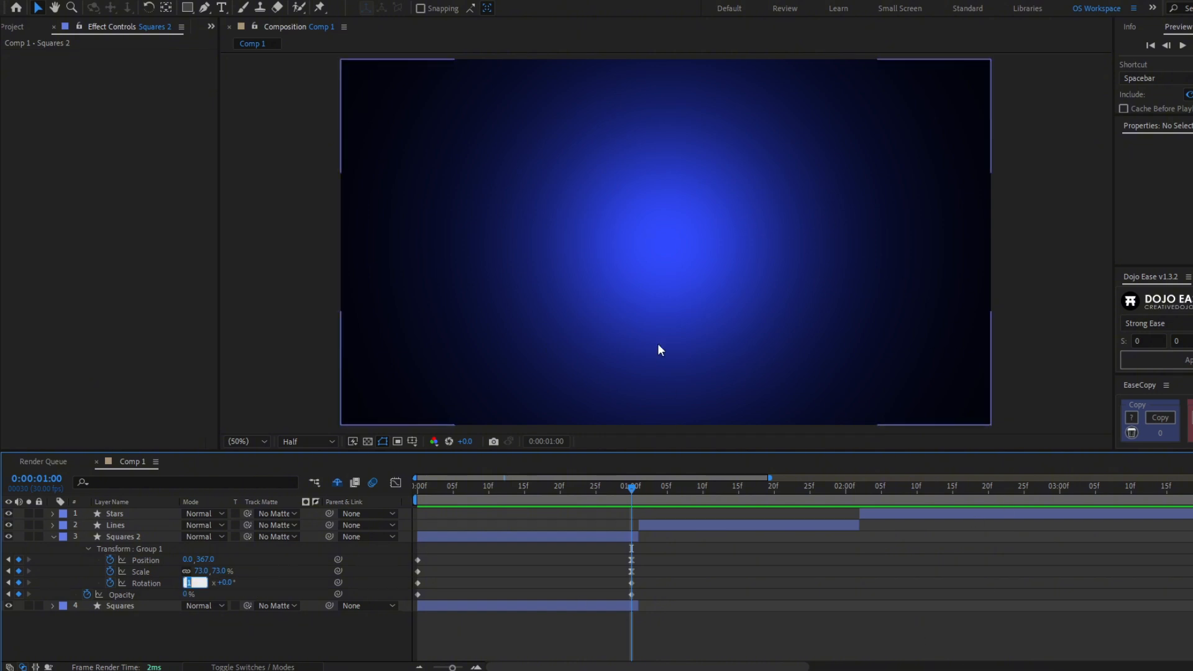
text(-1)
key(Return)
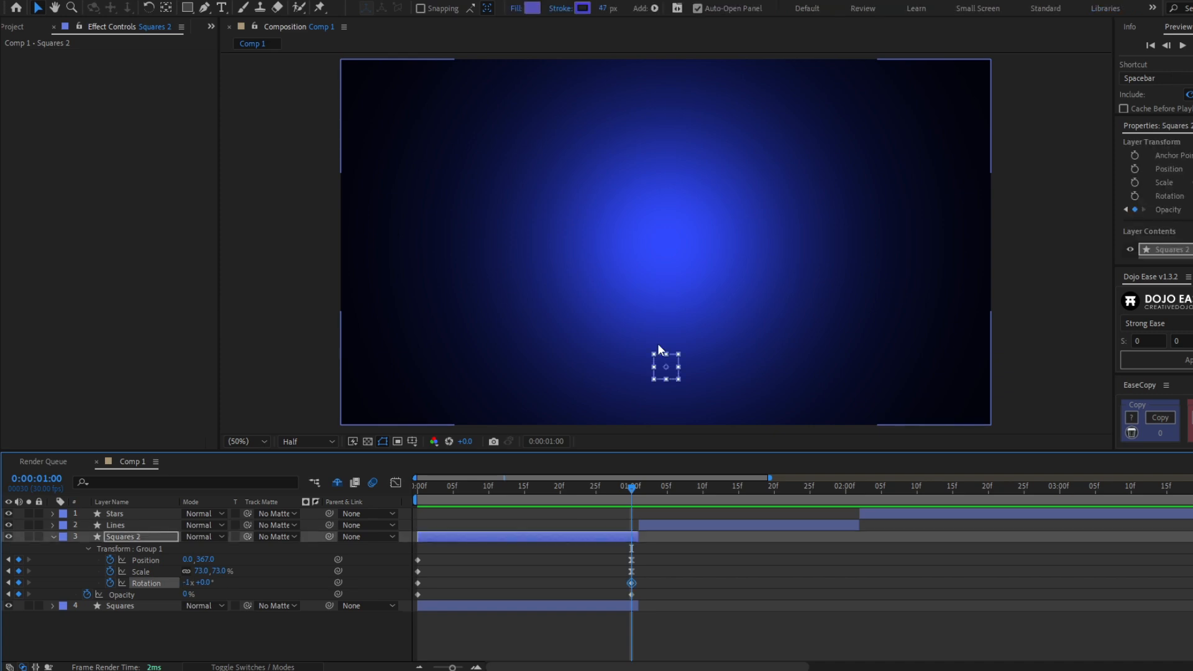
click(661, 575)
drag(631, 488, 378, 484)
key(space)
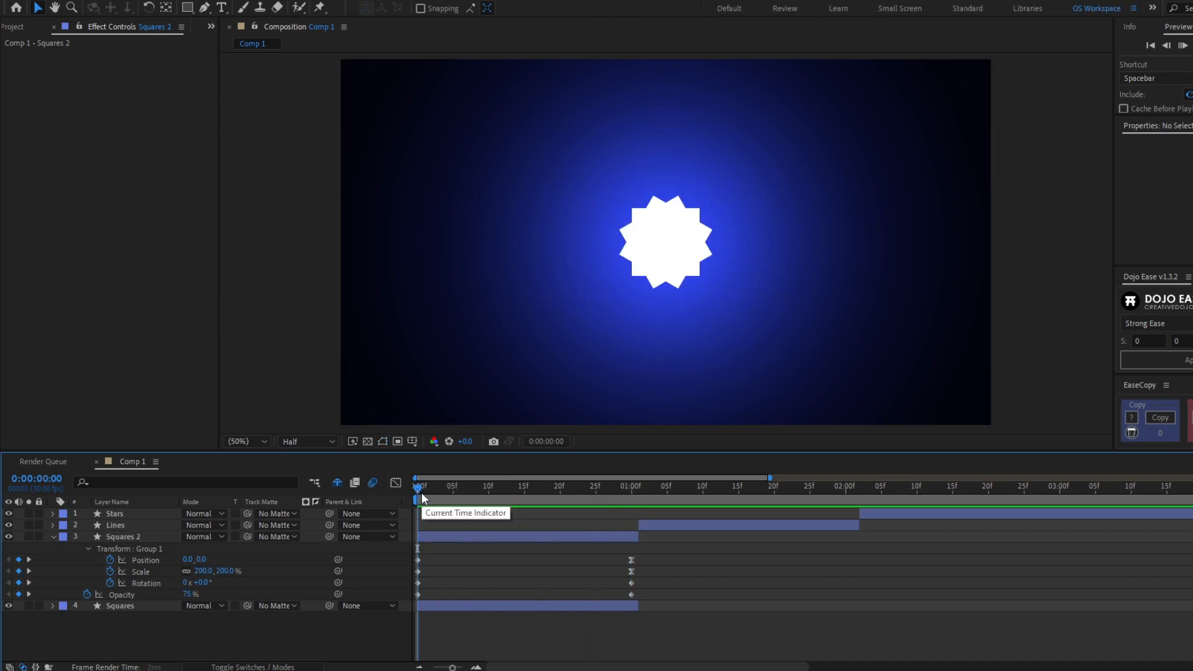
key(space)
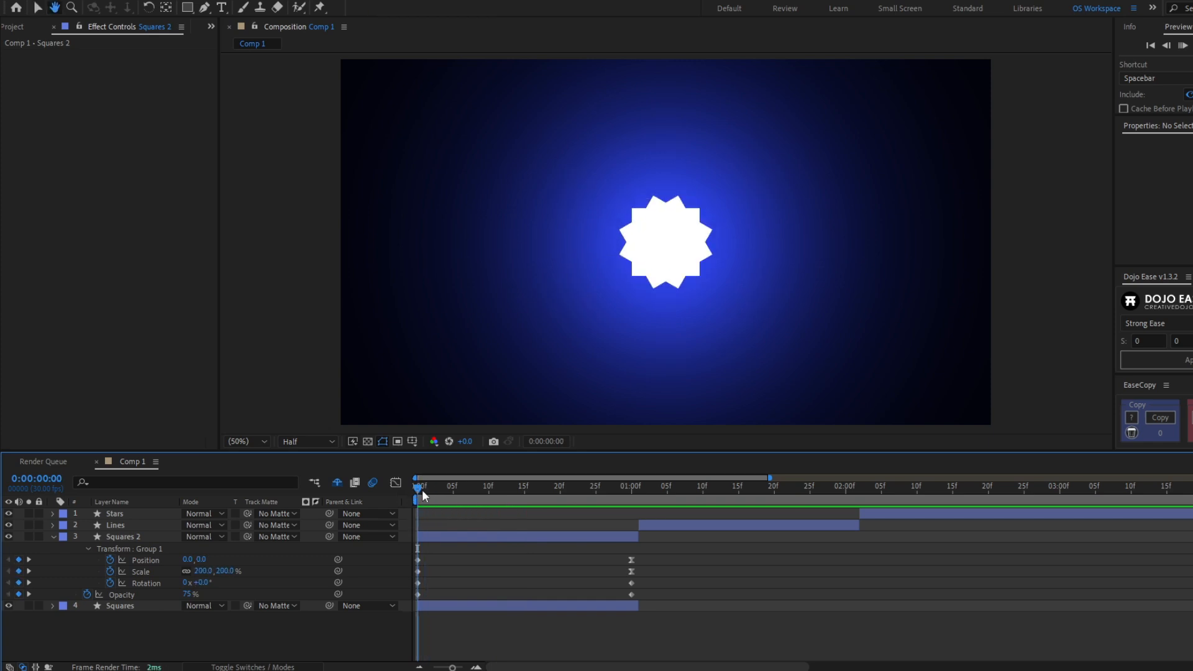
key(space)
Collapse the Squares 2 layer's properties and duplicate the Lines layer with the current time at 0:00:01:07
click(547, 536)
key(u)
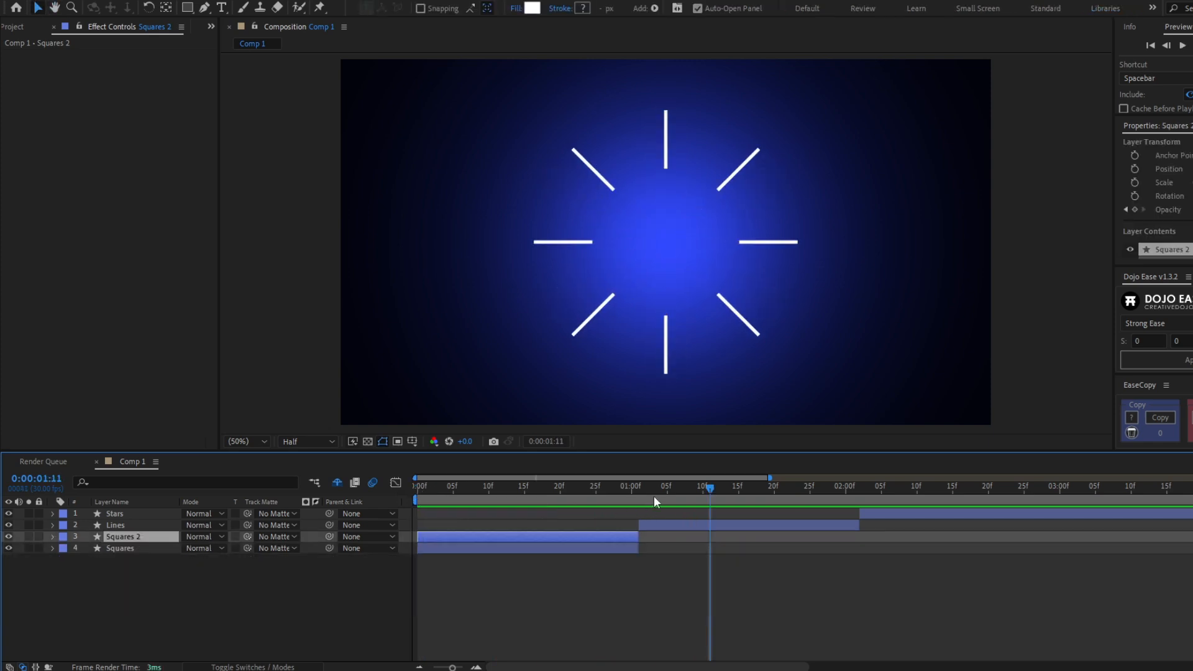
drag(656, 496, 681, 523)
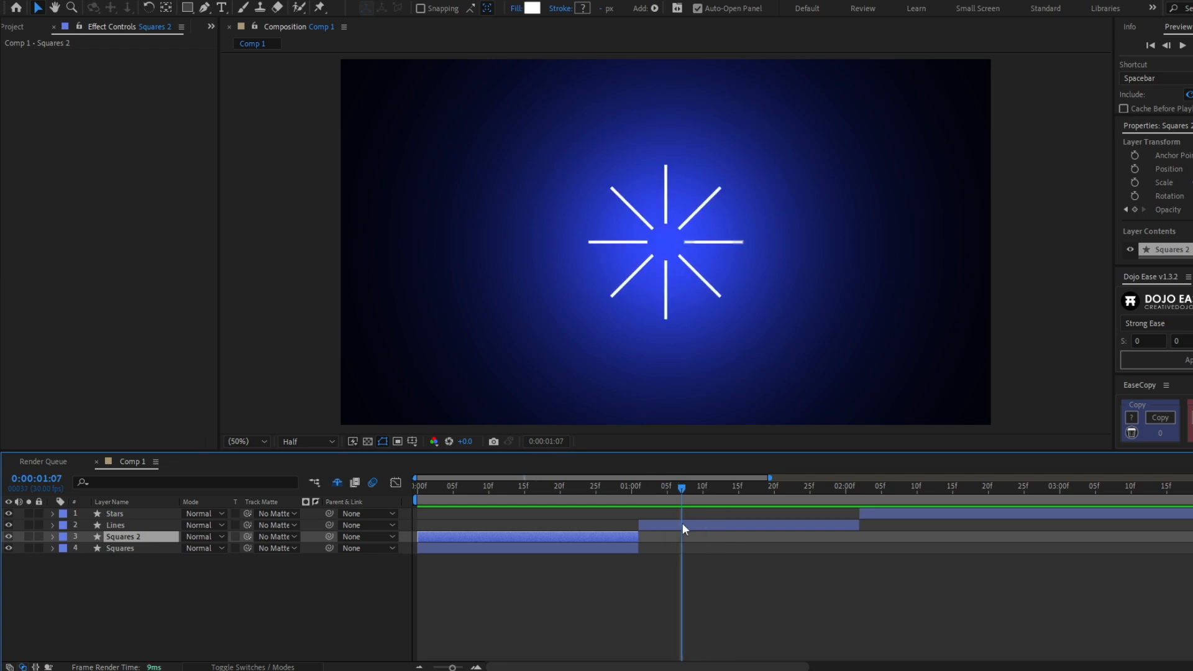
click(681, 524)
key(ctrl+d)
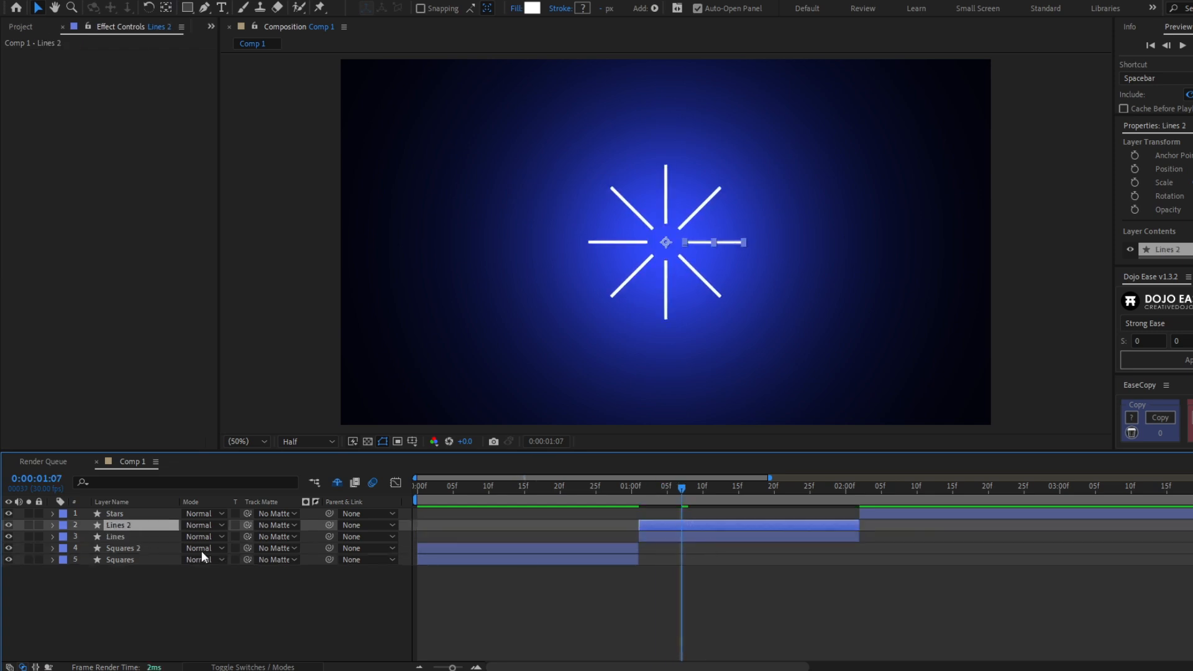
Set the Rotation of Group 1 in the Lines 2 layer to 90°
click(53, 525)
click(63, 536)
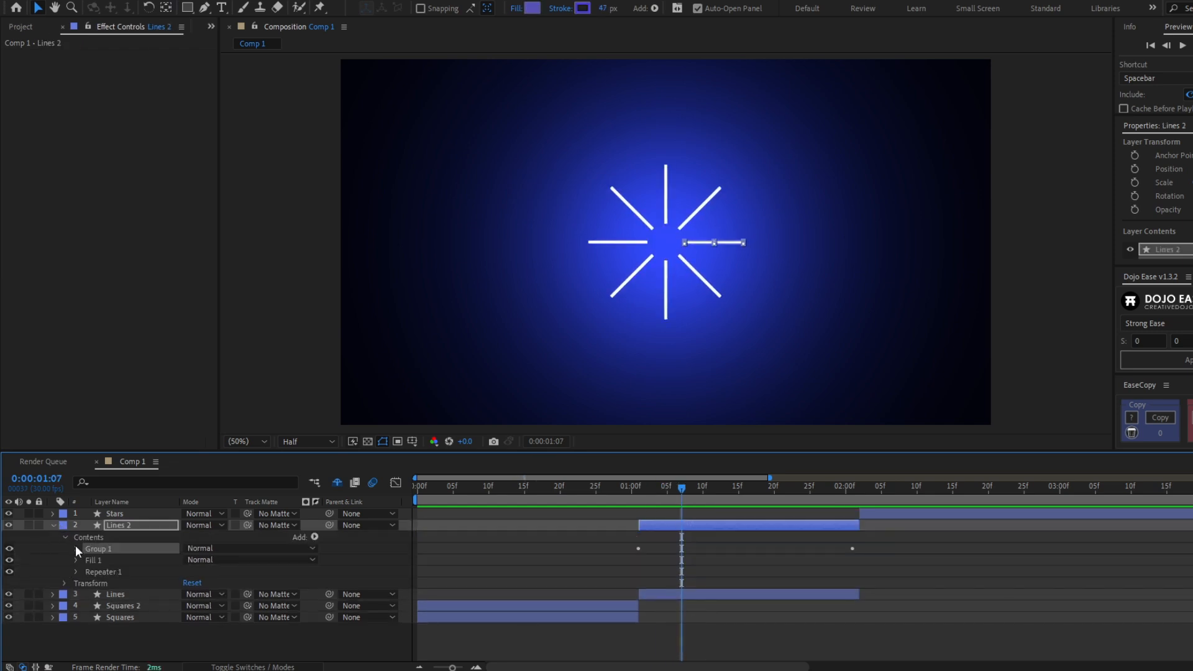
click(76, 548)
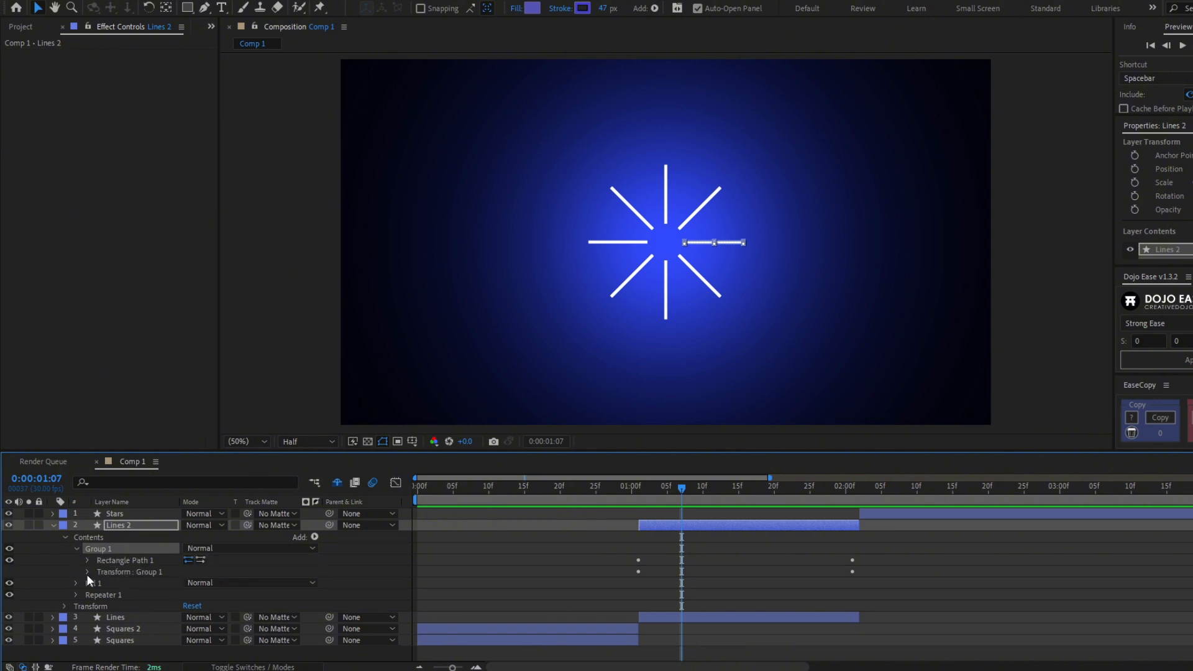
click(87, 572)
scroll(516, 587, down, 1)
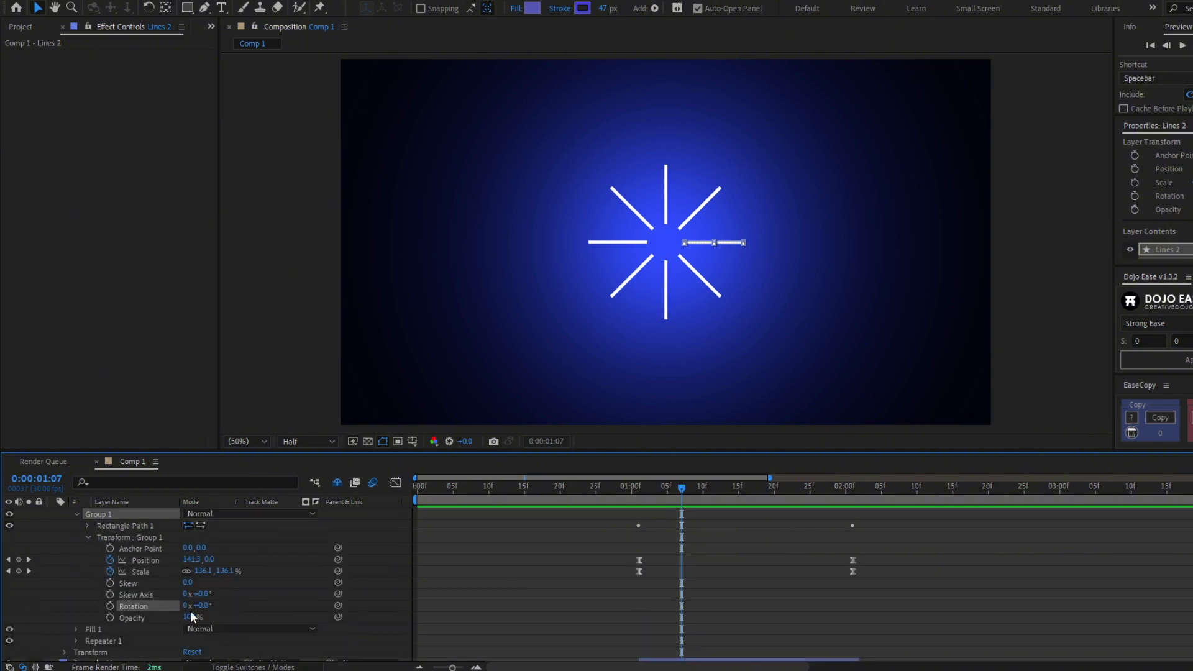
drag(213, 608, 256, 609)
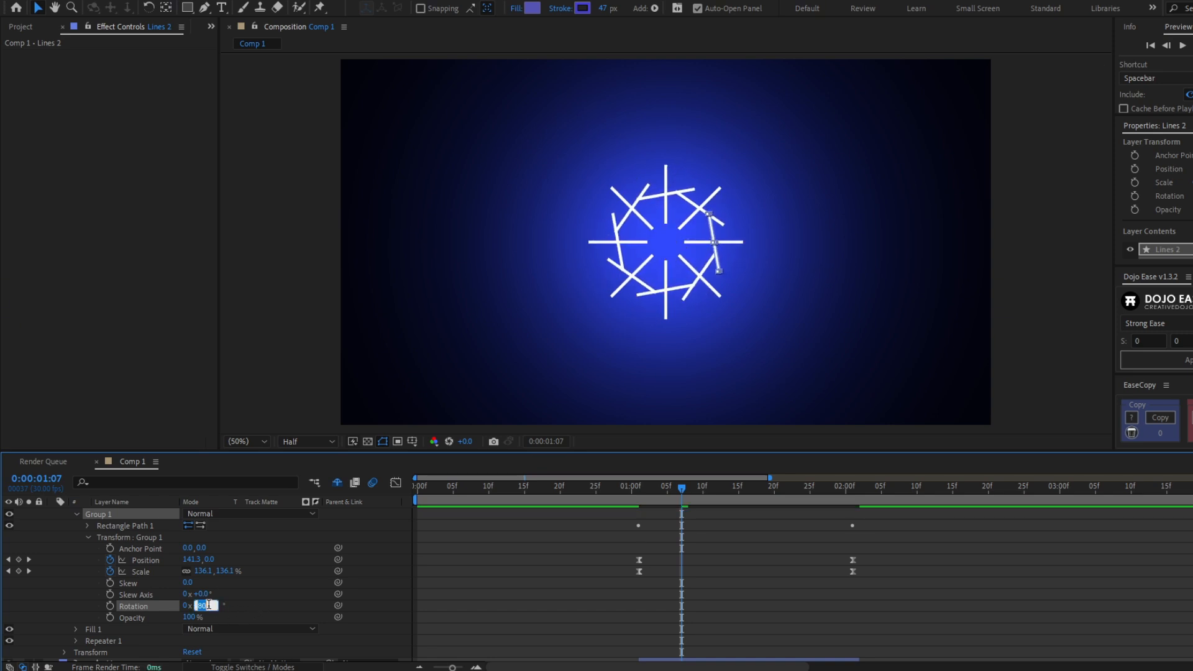
key(Return)
click(739, 568)
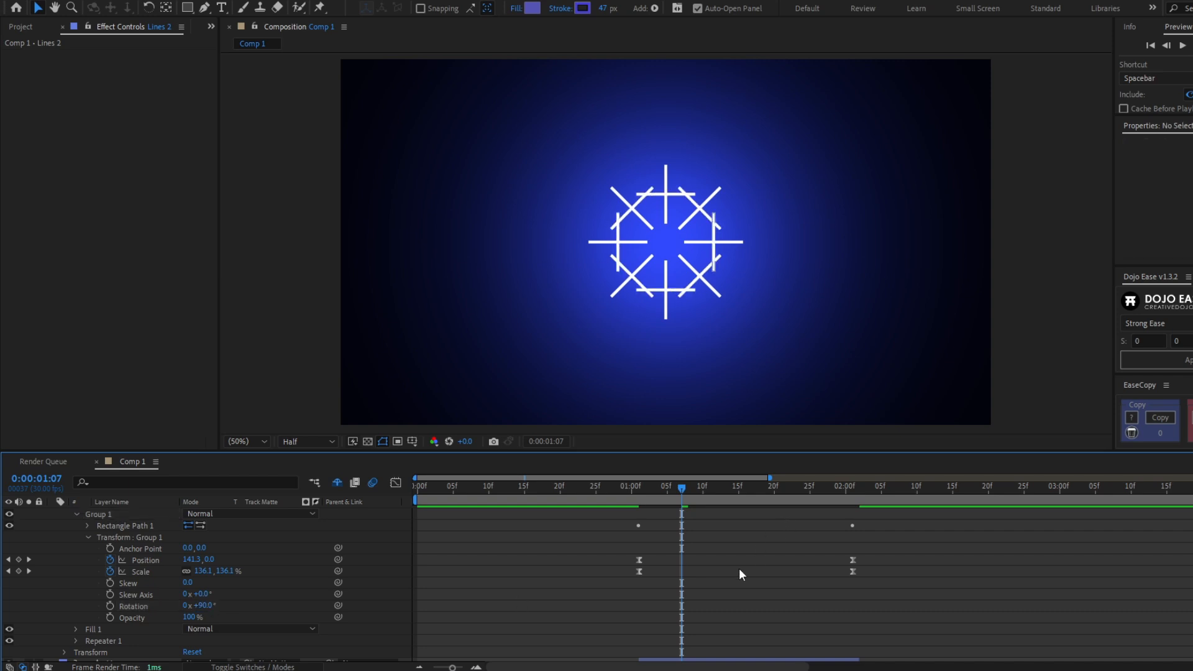
Collapse the layer properties and preview the crossing-lines burst from 0:00:01:01
scroll(689, 544, up, 2)
key(u)
drag(661, 493, 637, 491)
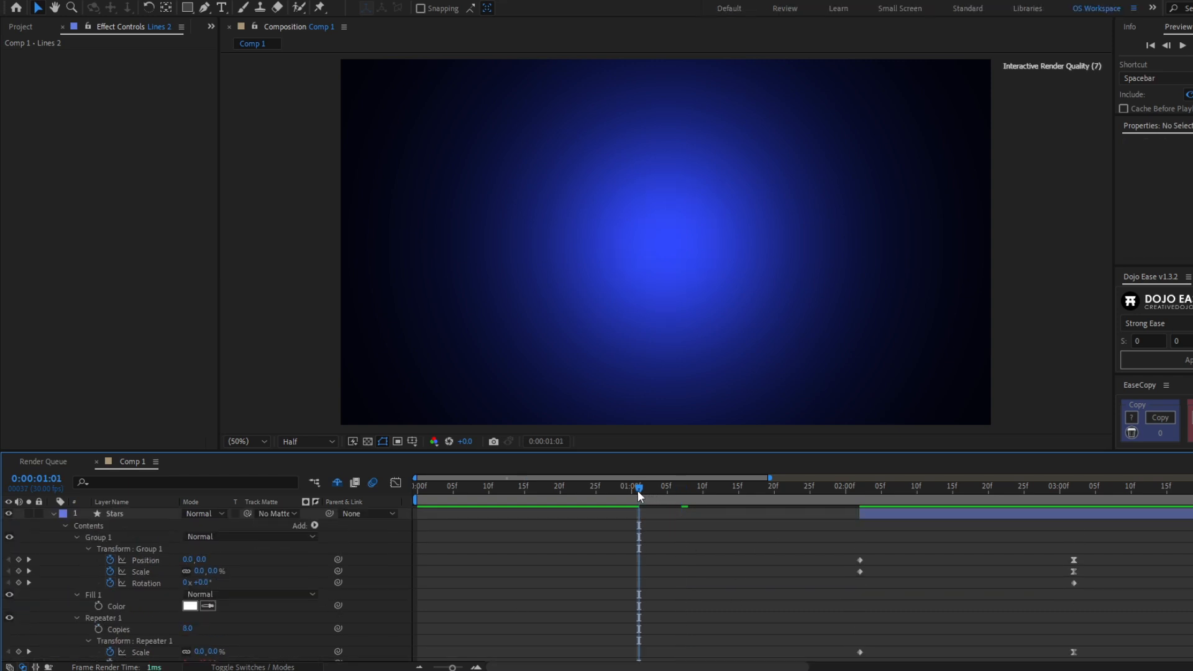
key(u)
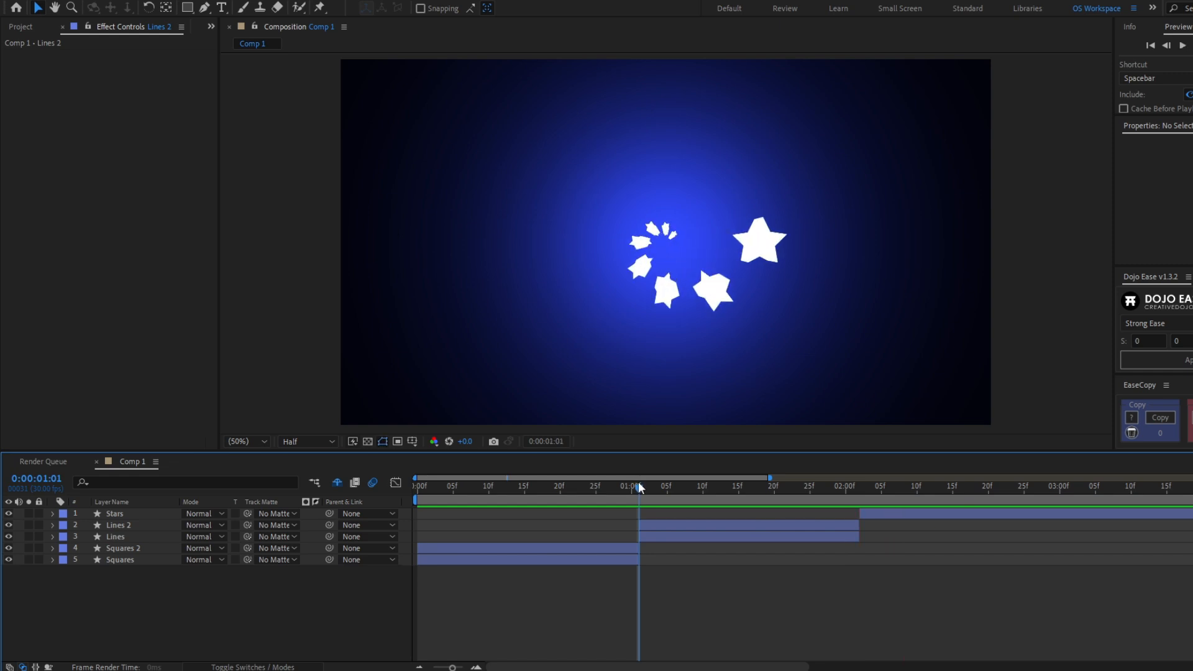
key(space)
key(space)
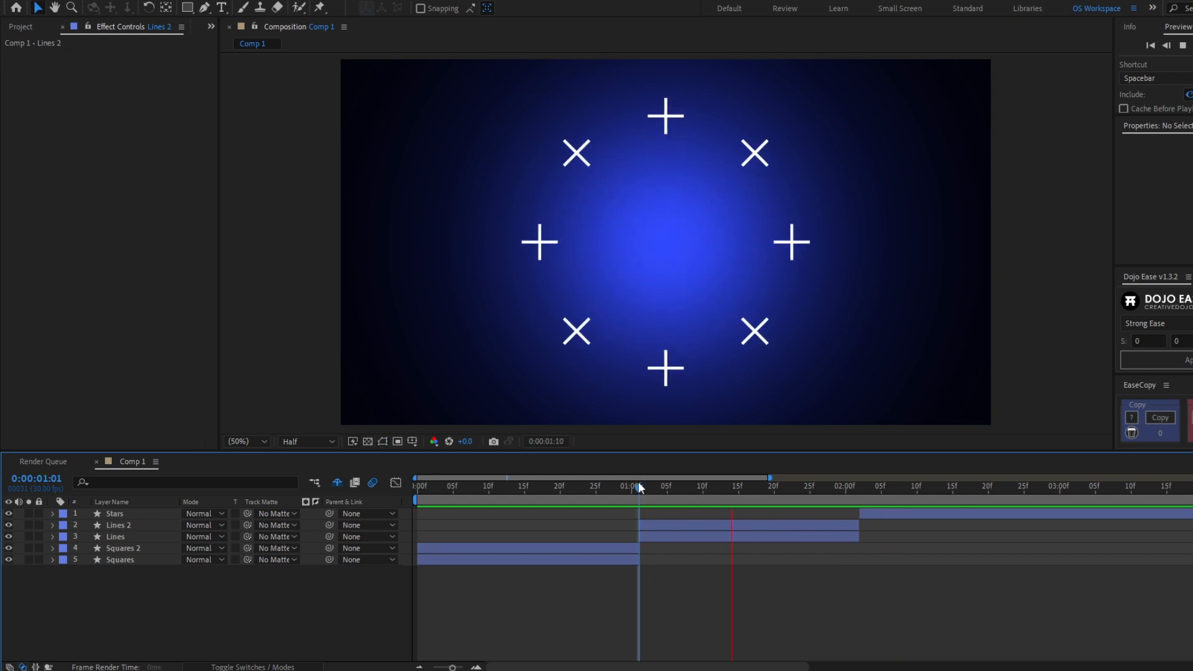
key(space)
key(space)
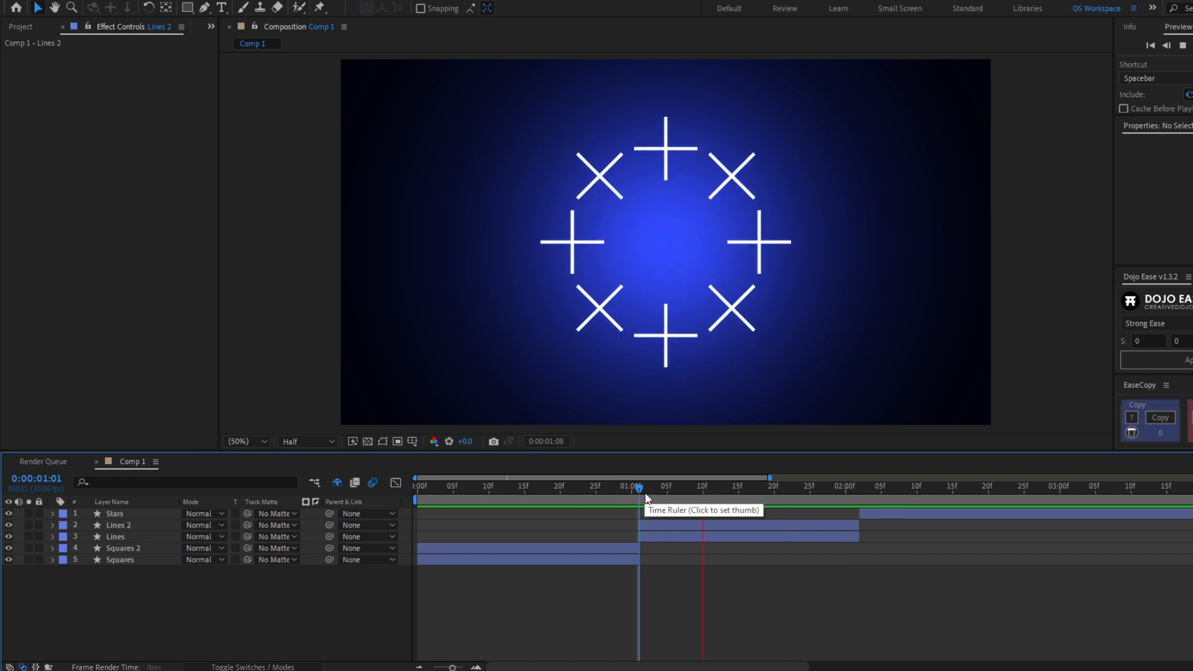
Duplicate the Lines 2 layer with the current time at 0:00:01:08 and reveal the copy's Rectangle Path 1 properties
click(688, 489)
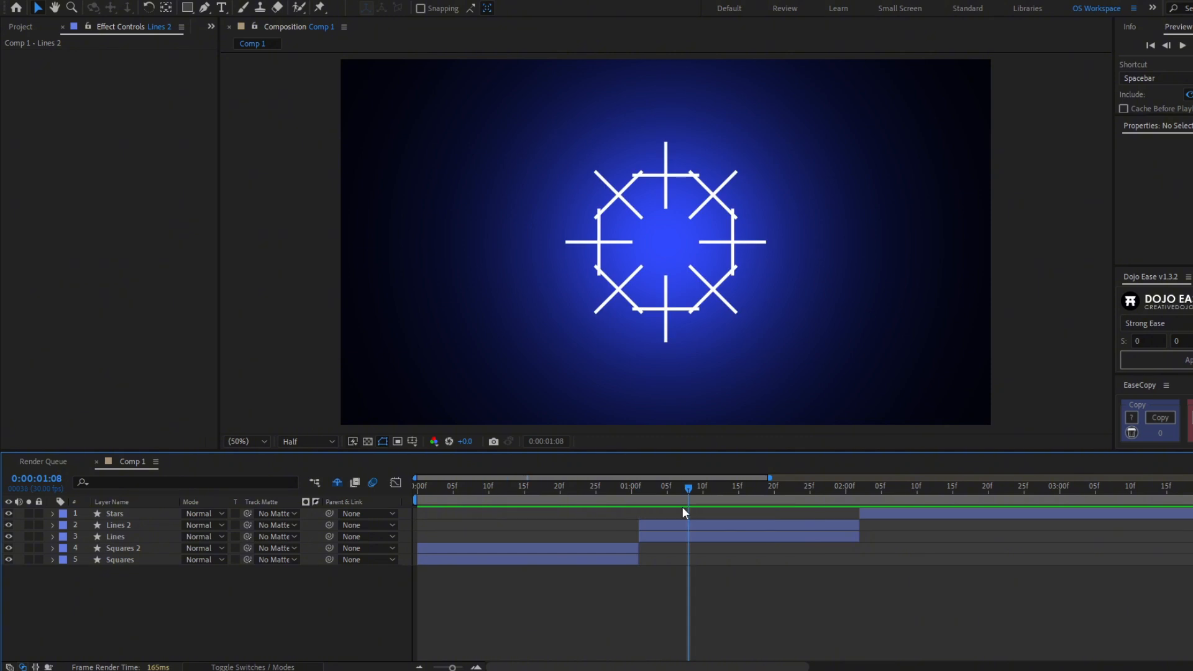
click(685, 528)
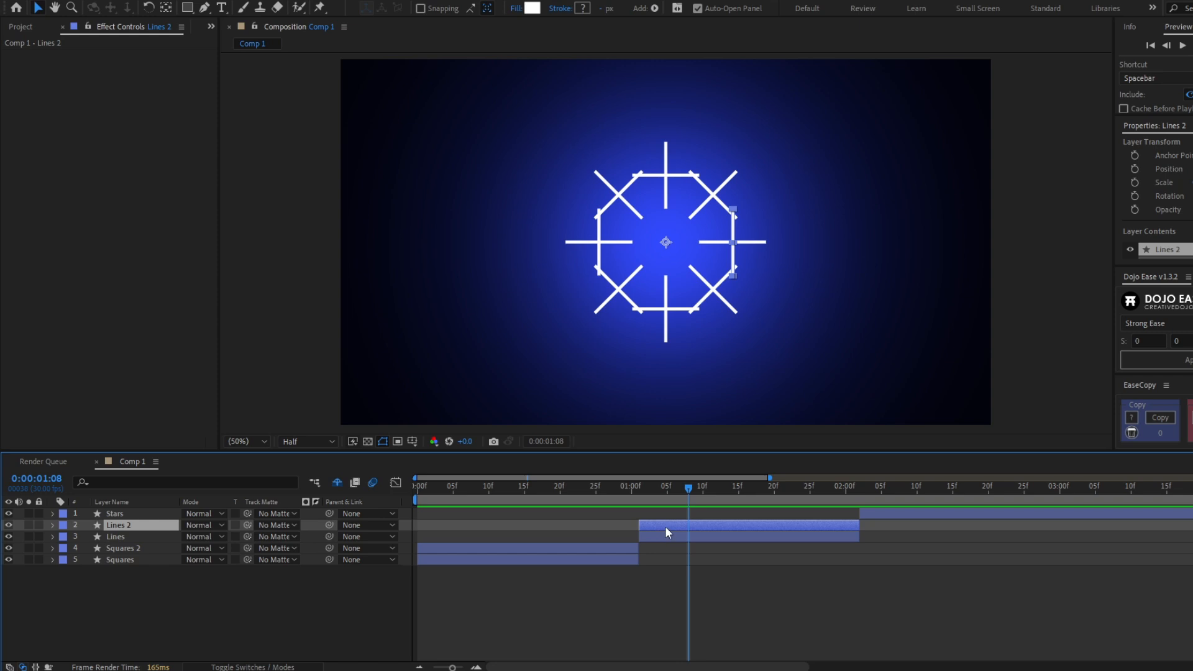
key(ctrl+d)
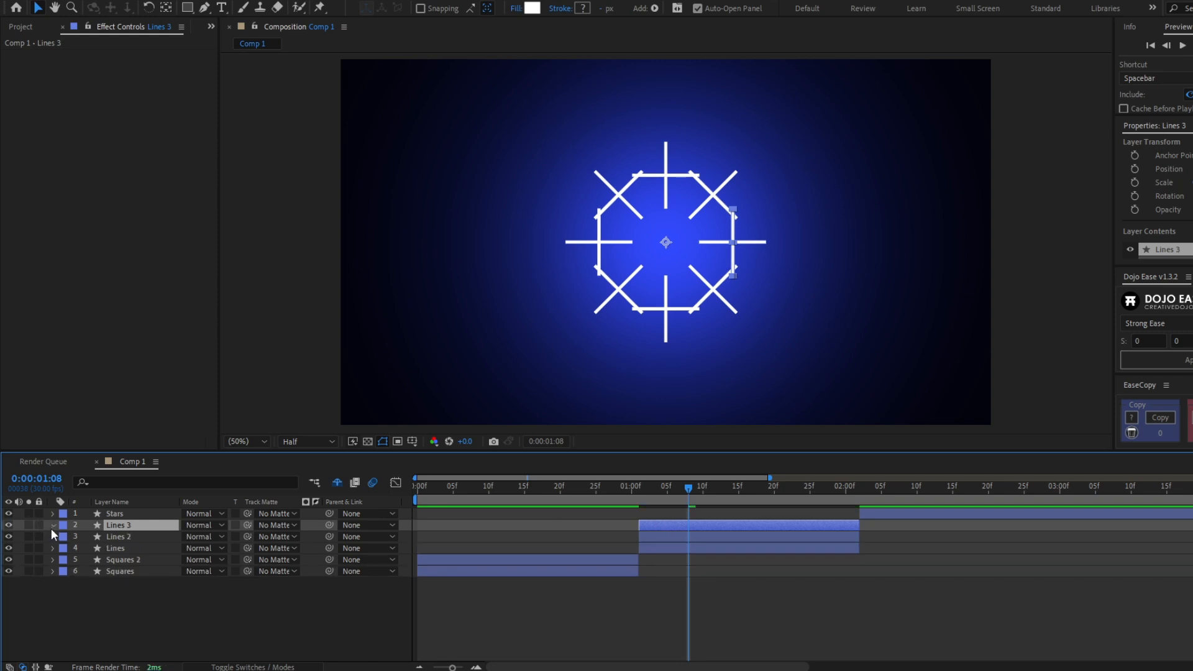
click(52, 526)
click(64, 537)
click(76, 549)
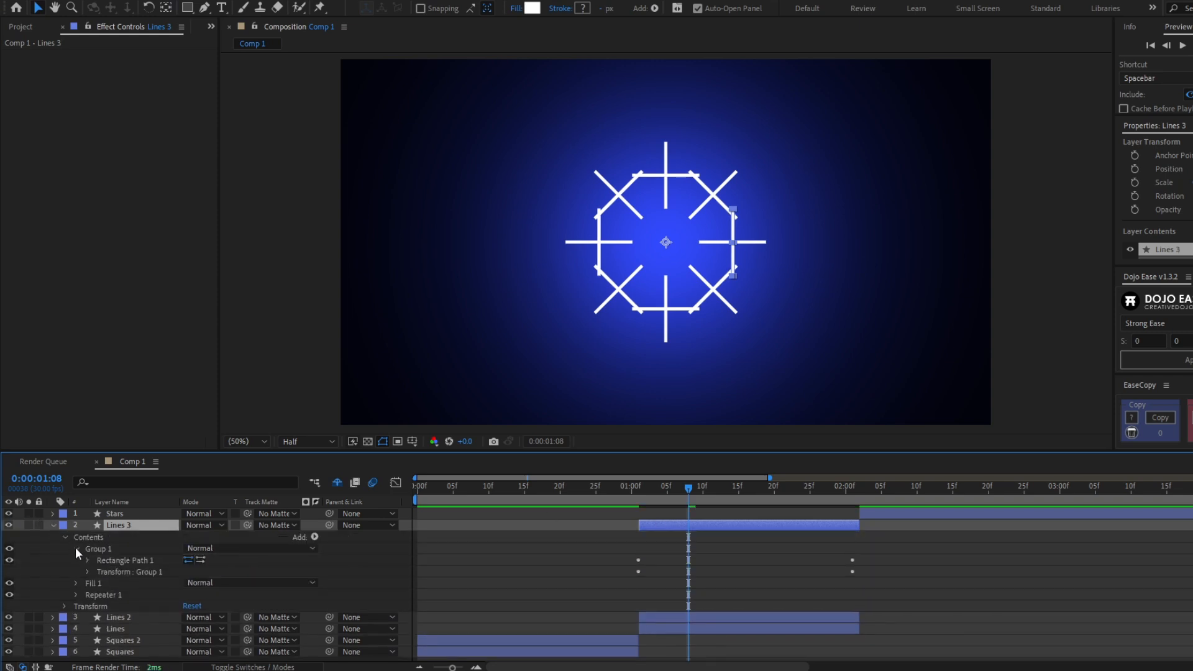
click(88, 560)
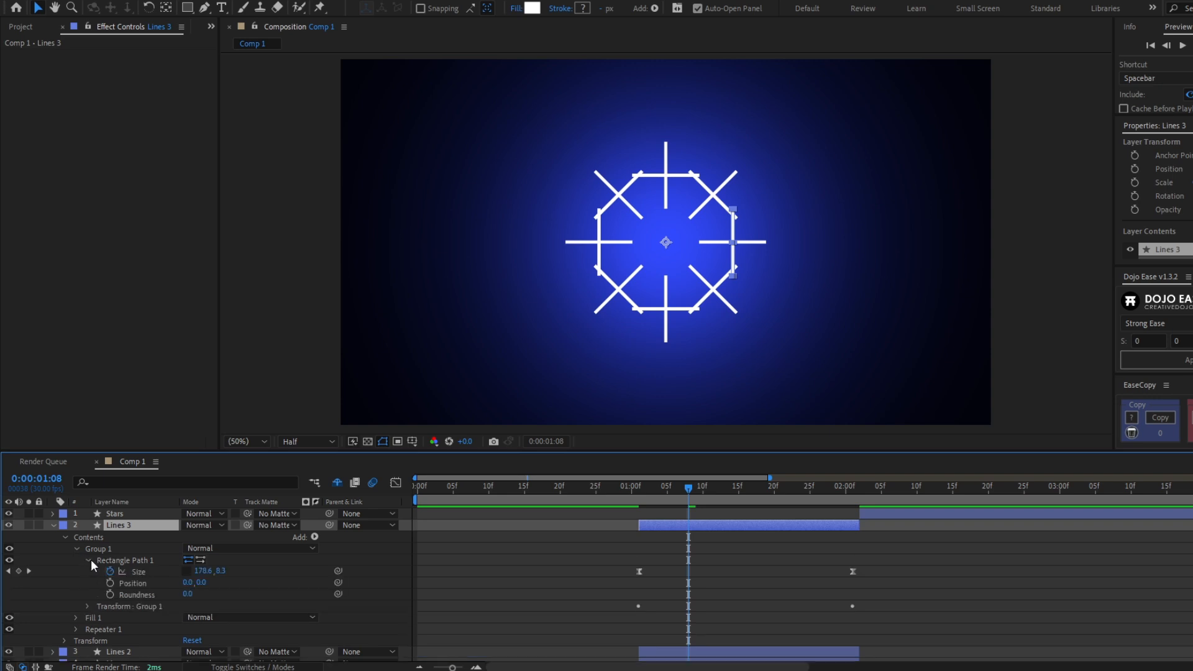
Remove the Size keyframes from Rectangle Path 1 in Lines 3 and constrain its proportions at 400 by 400
key(k)
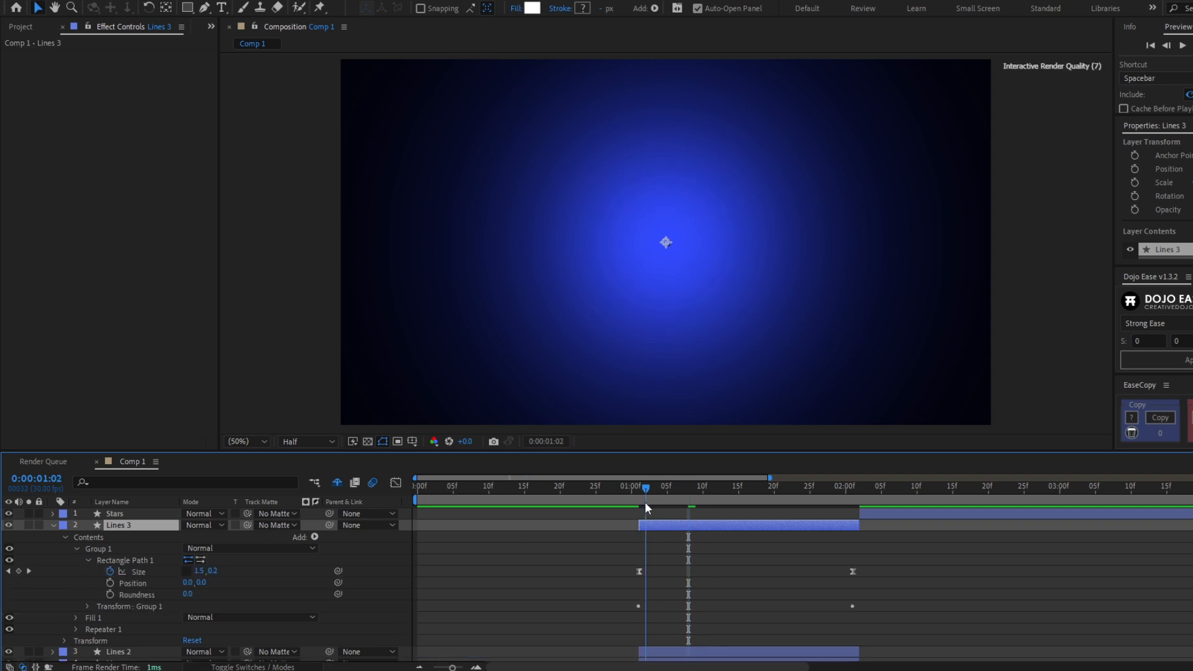
click(110, 571)
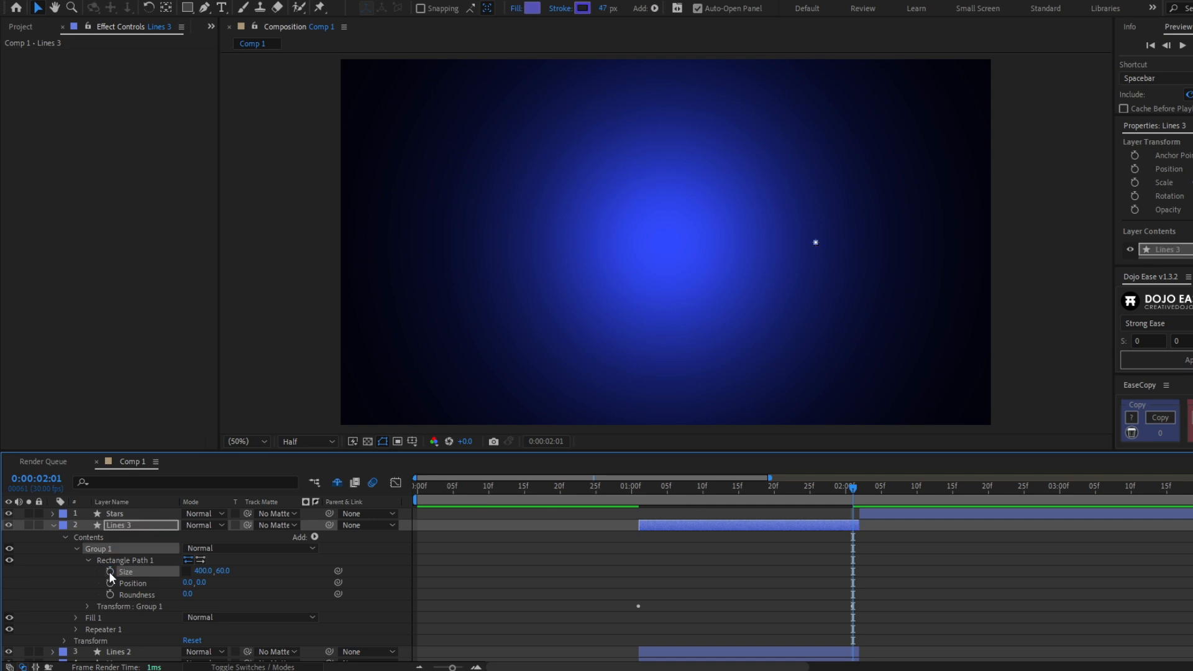
click(187, 571)
click(226, 571)
key(Return)
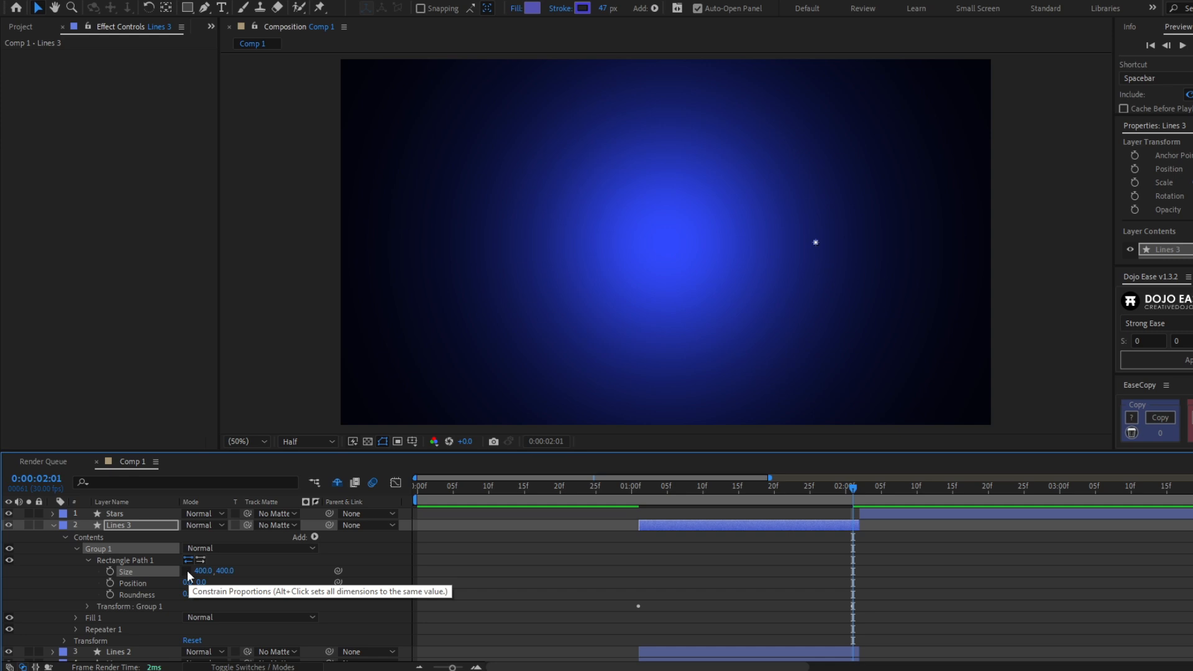
click(188, 571)
Set the Size of Rectangle Path 1 in Lines 3 to 50, 50
click(699, 560)
drag(778, 492, 650, 528)
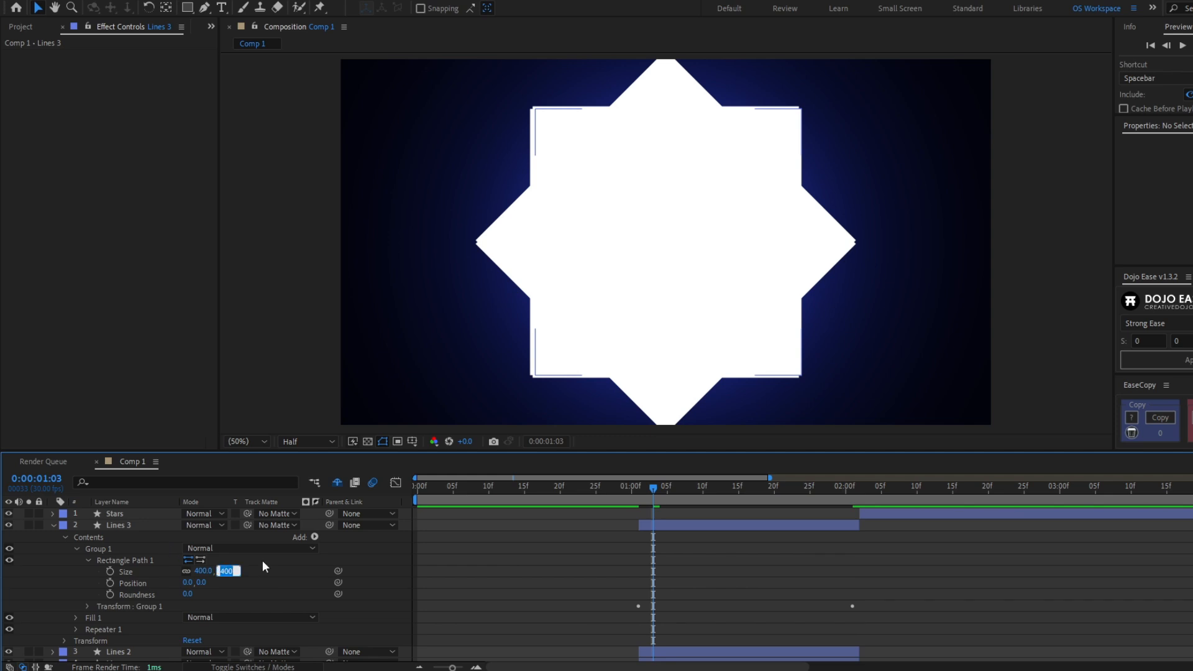
text(50)
key(Return)
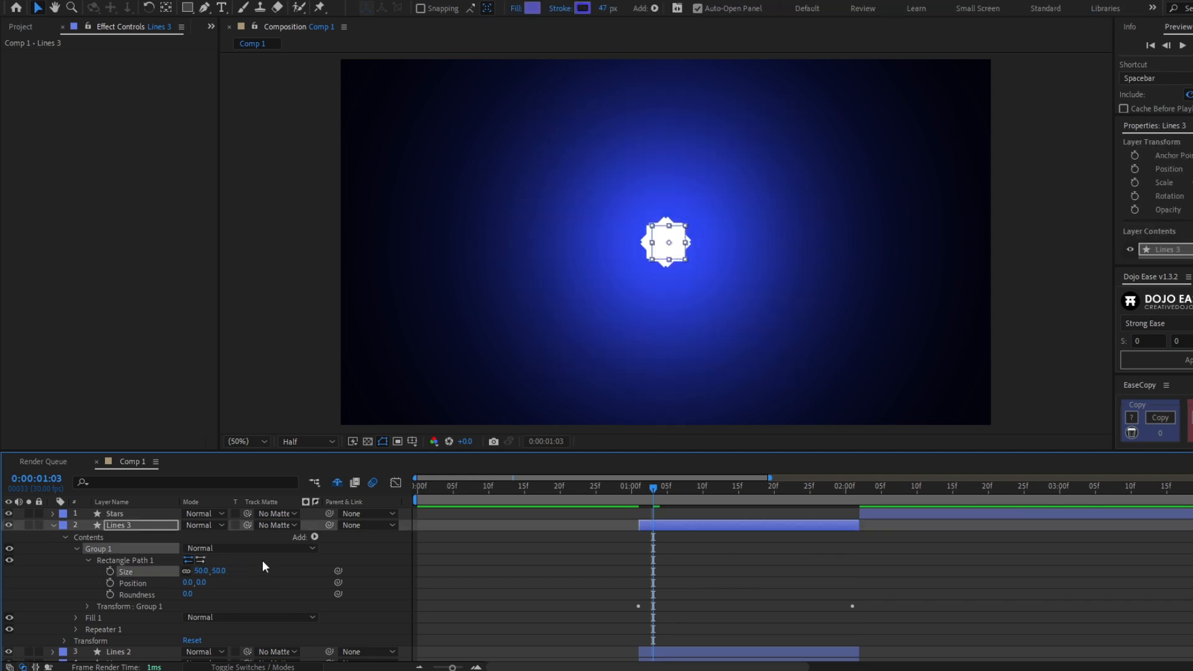
Add a Size keyframe of 0, 0 to Rectangle Path 1 in Lines 3 at 0:00:01:01
drag(680, 497, 639, 516)
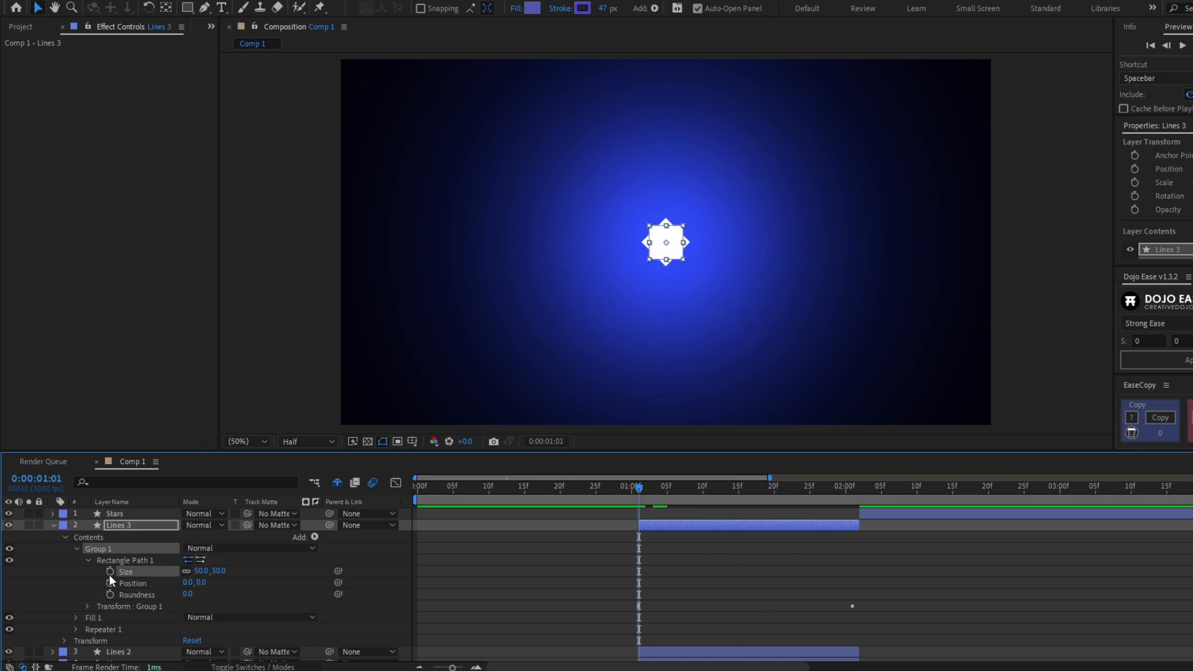
click(110, 571)
click(218, 572)
text(0)
key(Return)
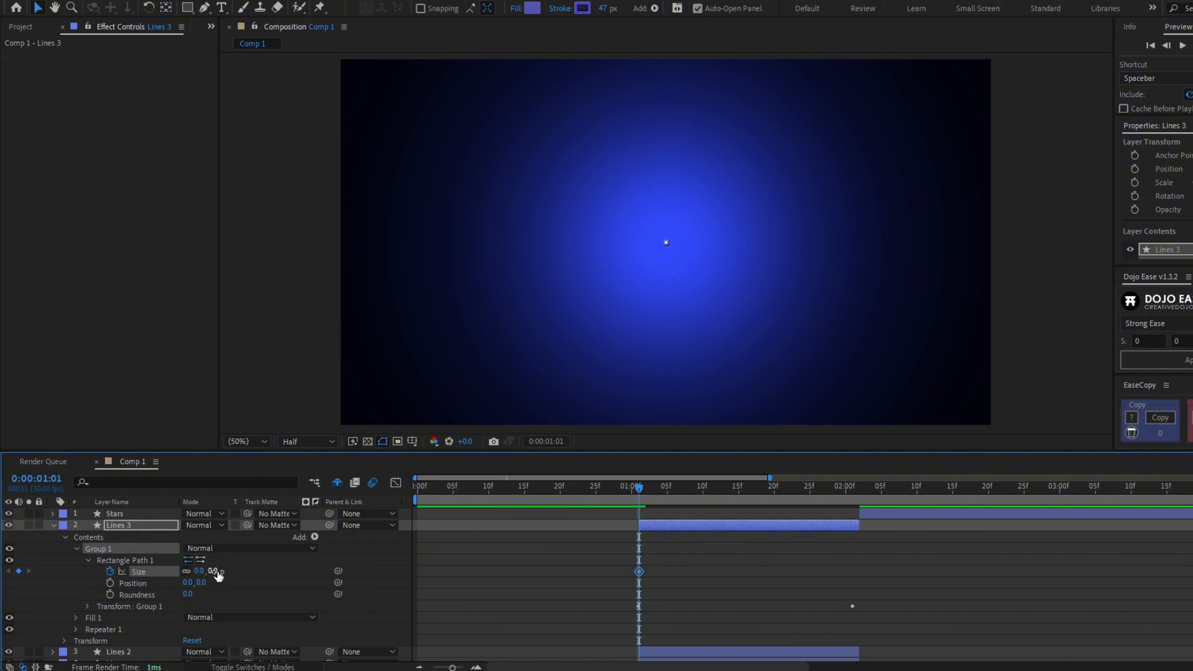
Set the rectangle Size in Lines 3 to 300, 300 at 0:00:02:01 and preview the burst from 0:00:01:01
key(End)
key(j)
key(u)
key(k)
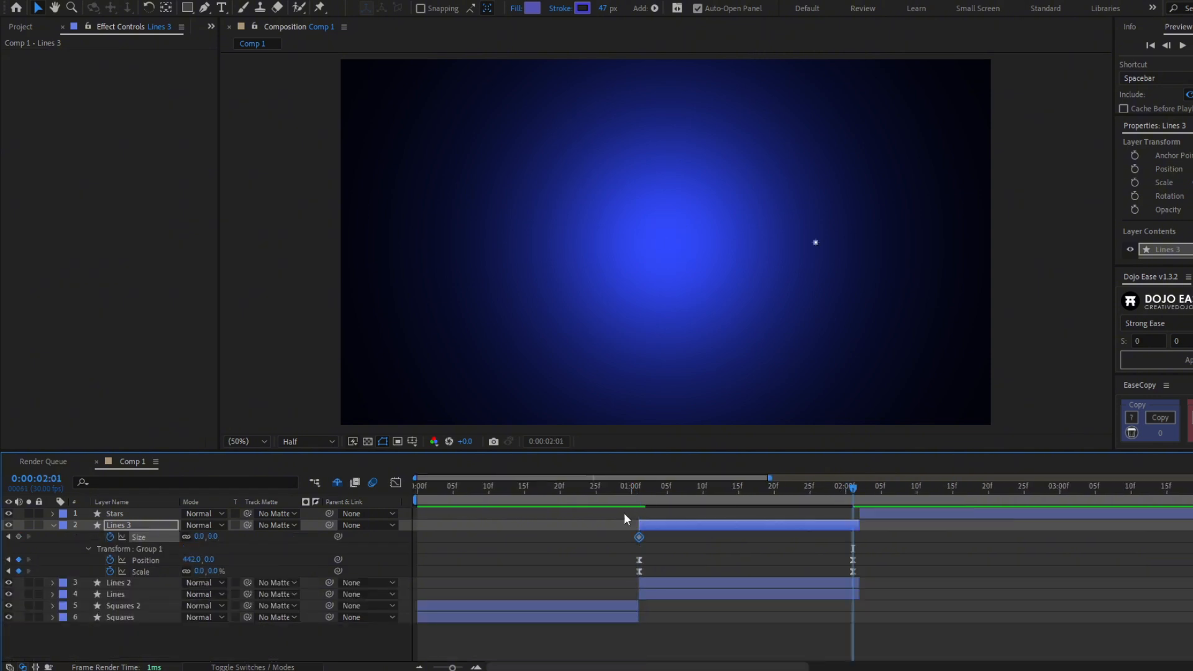
click(207, 541)
click(214, 537)
text(300)
key(Return)
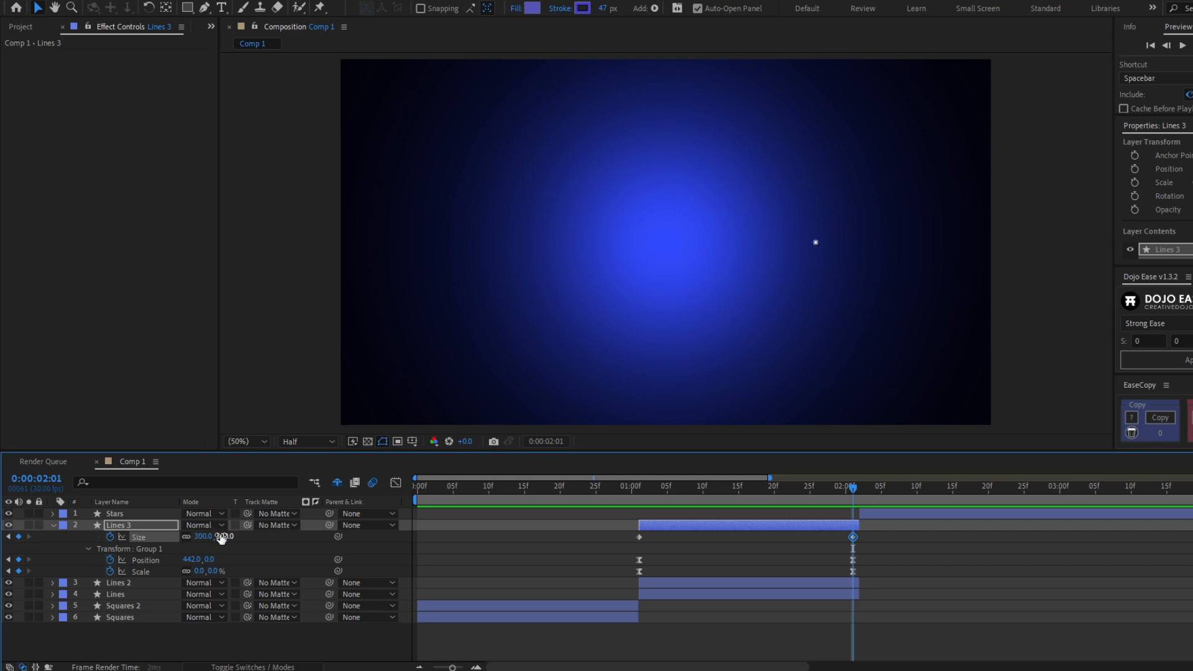
key(j)
key(space)
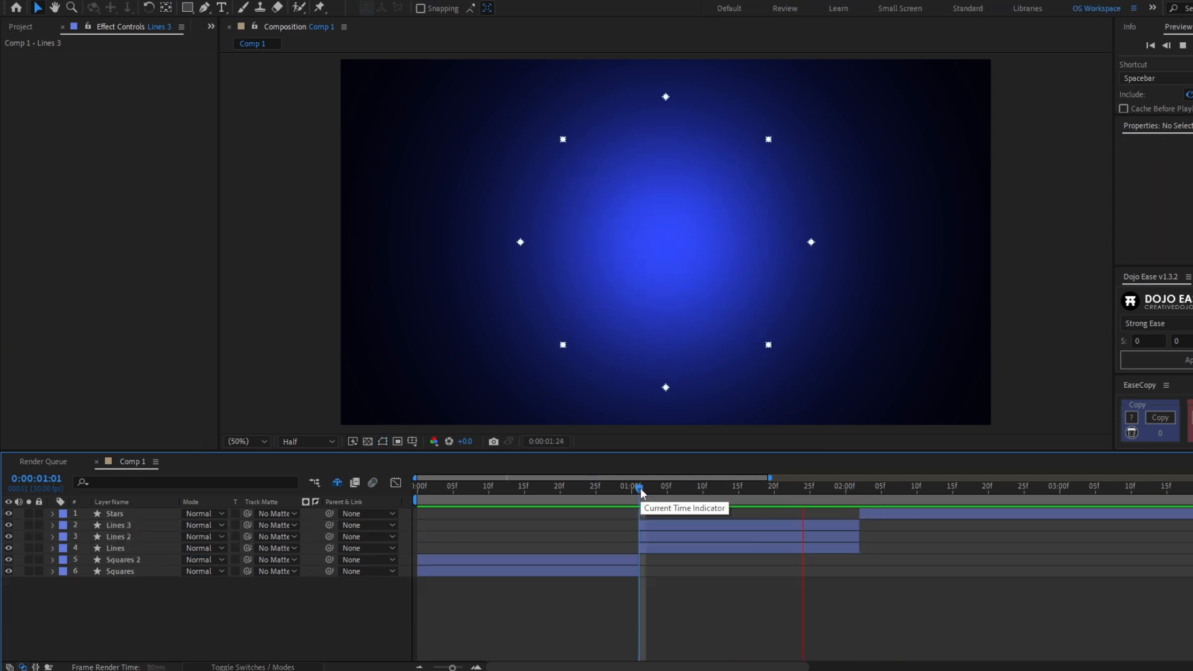
key(space)
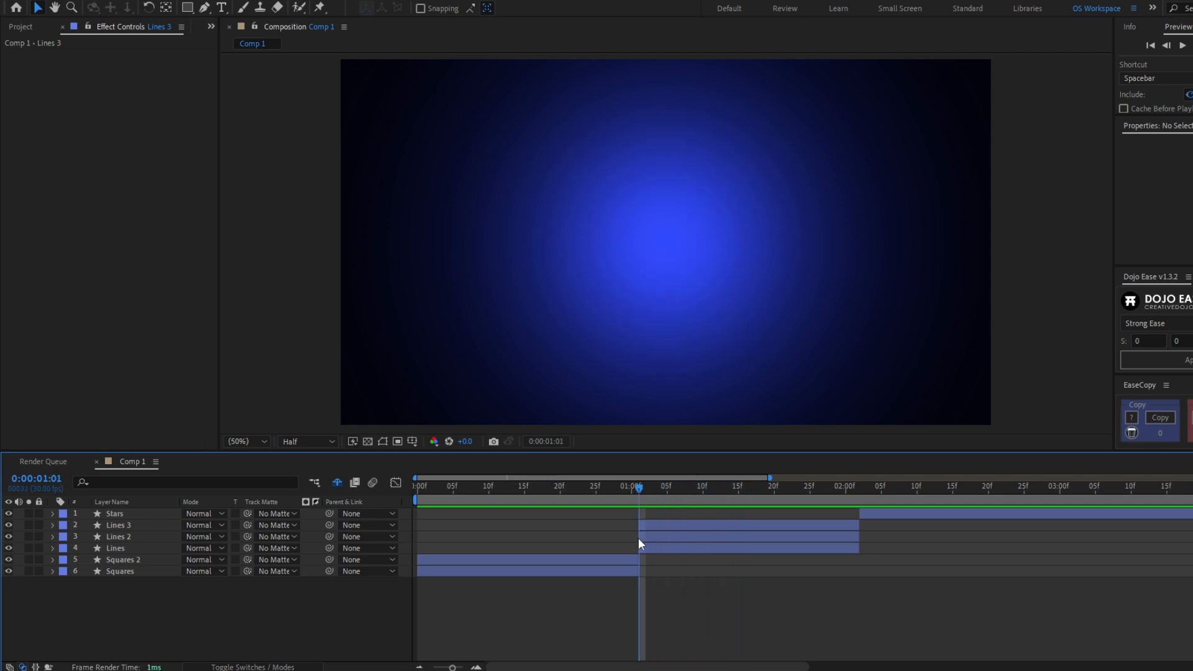
Enable motion blur on the Lines 3, Lines 2 and Lines layers and preview the lines burst
click(657, 526)
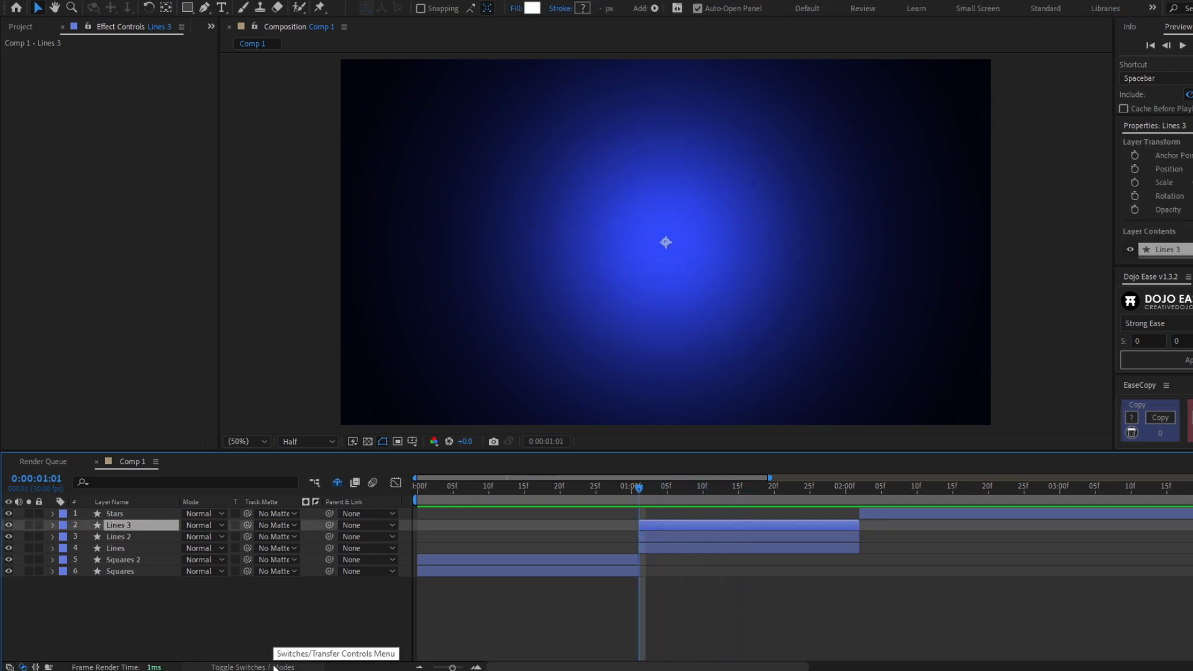
click(274, 667)
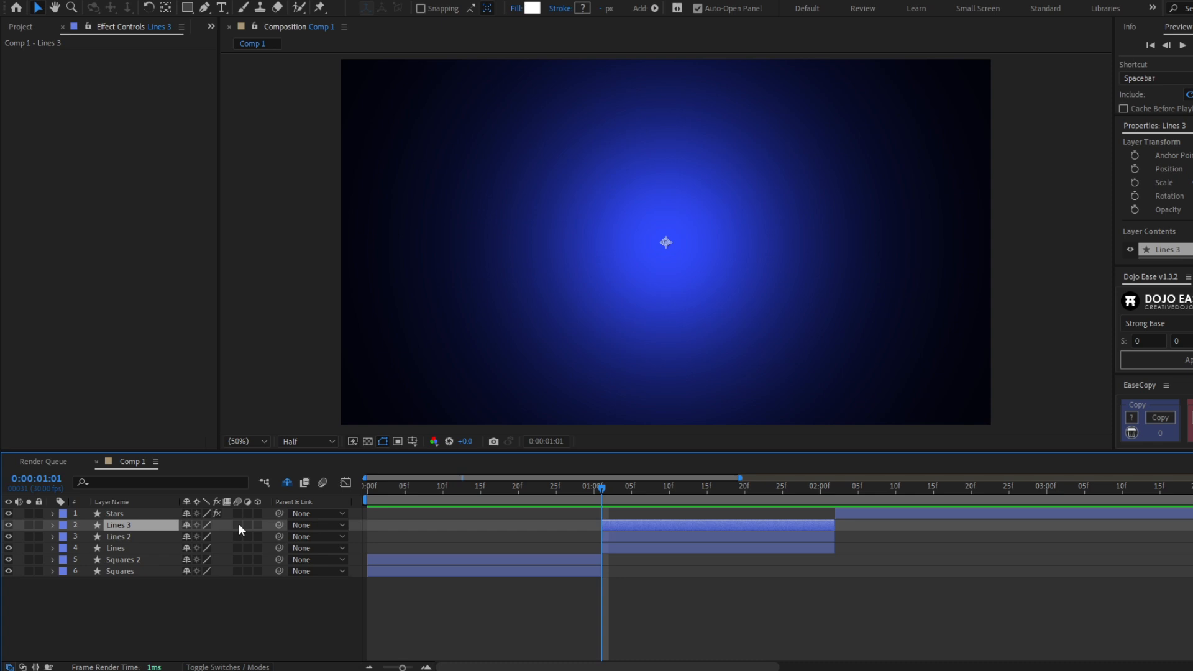
drag(238, 525, 240, 543)
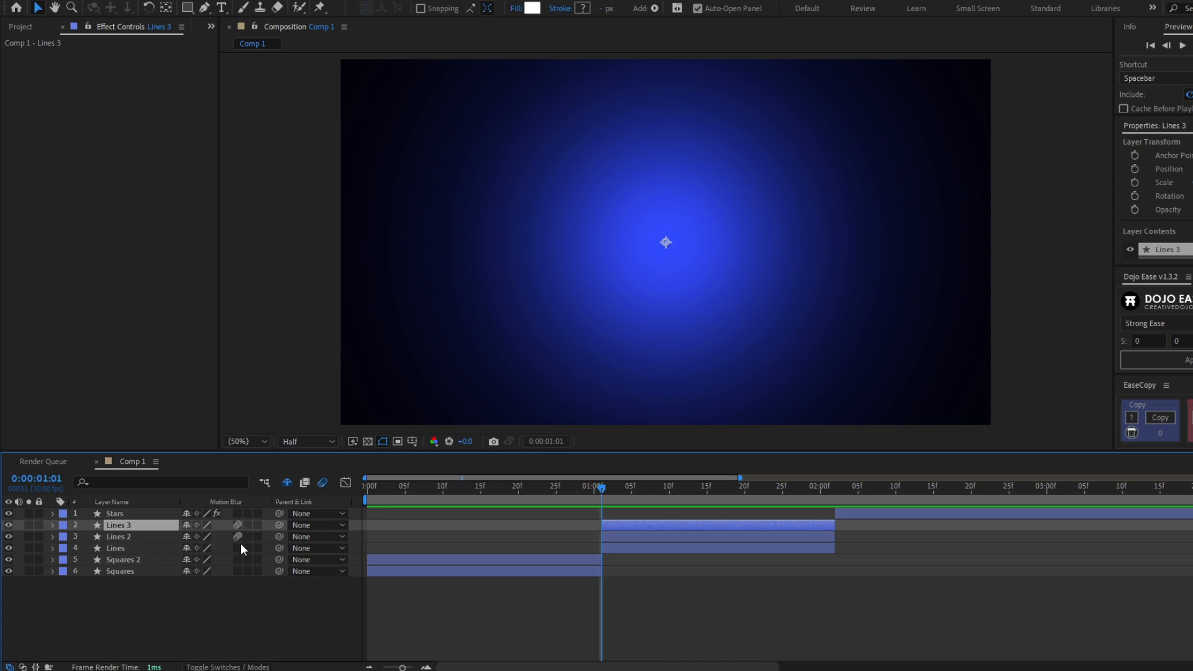
click(322, 483)
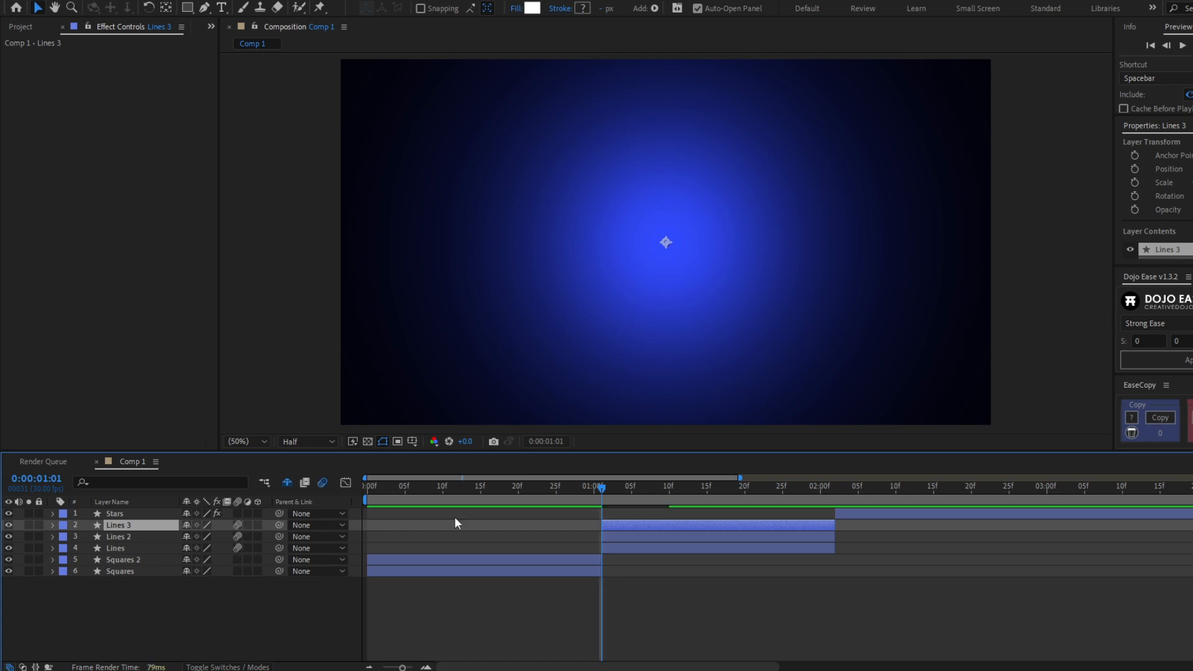
click(613, 490)
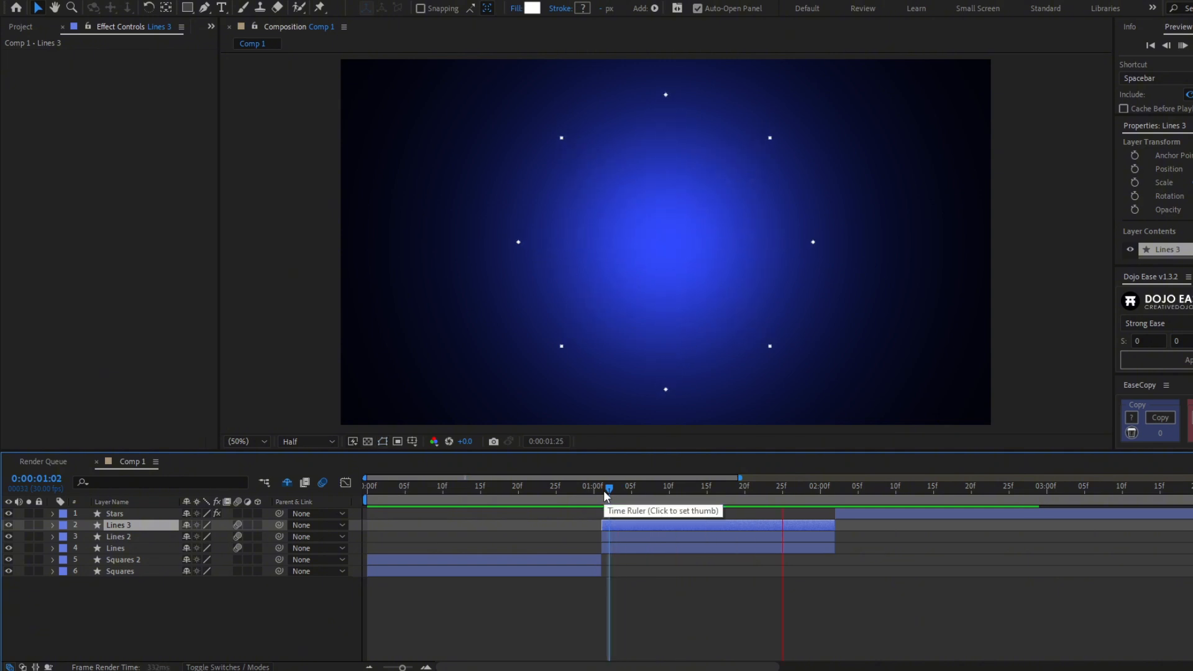
Try motion blur on the Stars layer, preview it from 0:00:02:02 and switch it back off
drag(604, 491, 844, 507)
click(847, 514)
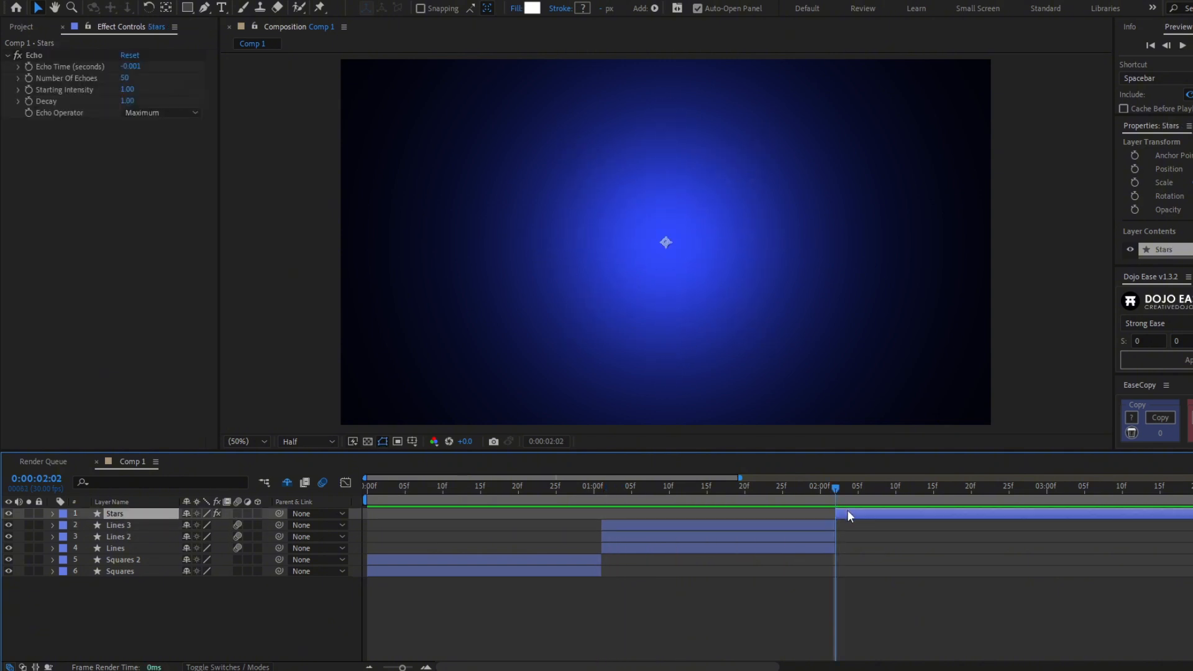
click(238, 513)
key(minus)
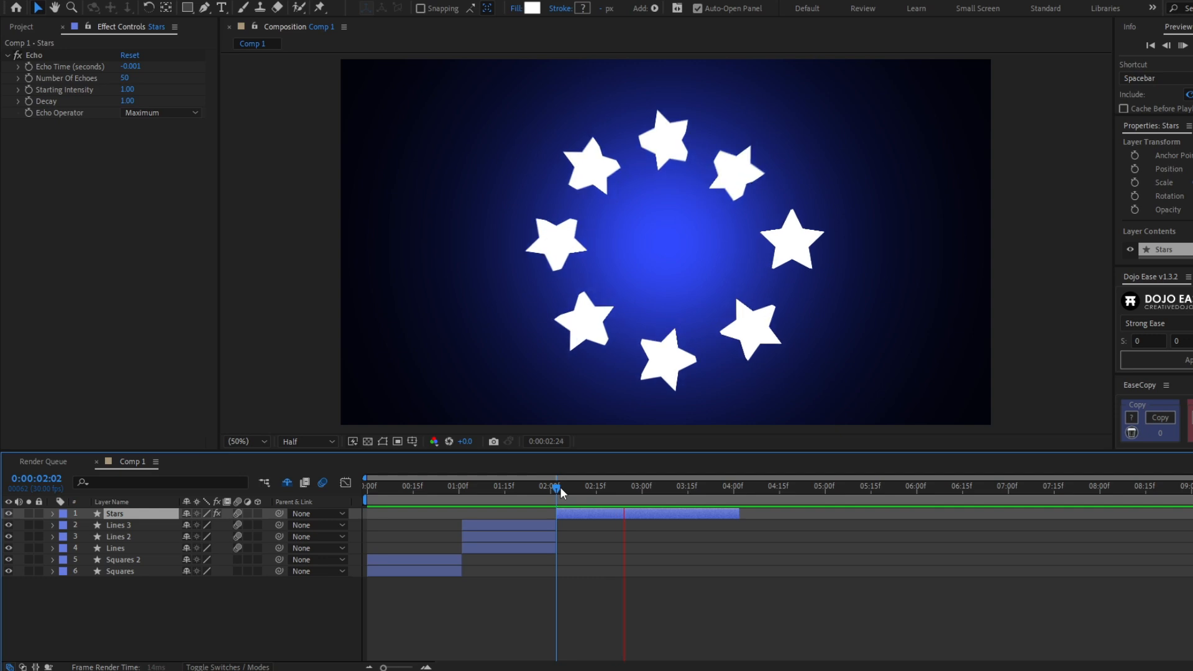
key(space)
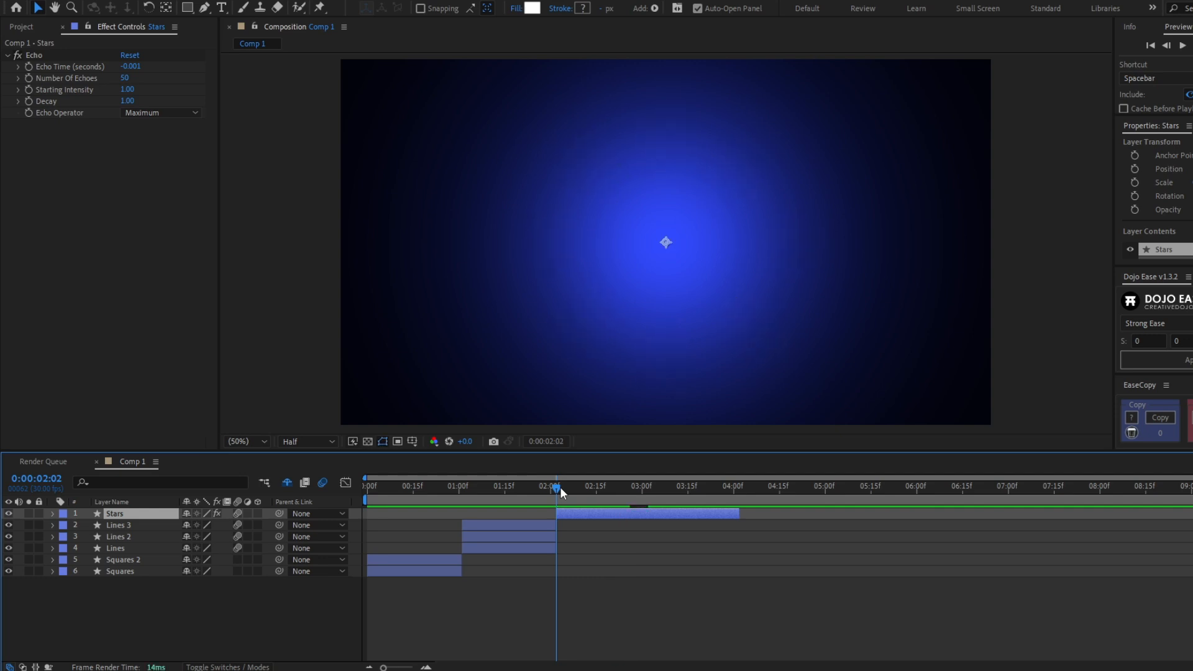
click(235, 515)
Enable motion blur on the Squares 2 and Squares layers and preview the squares burst
key(Home)
click(393, 559)
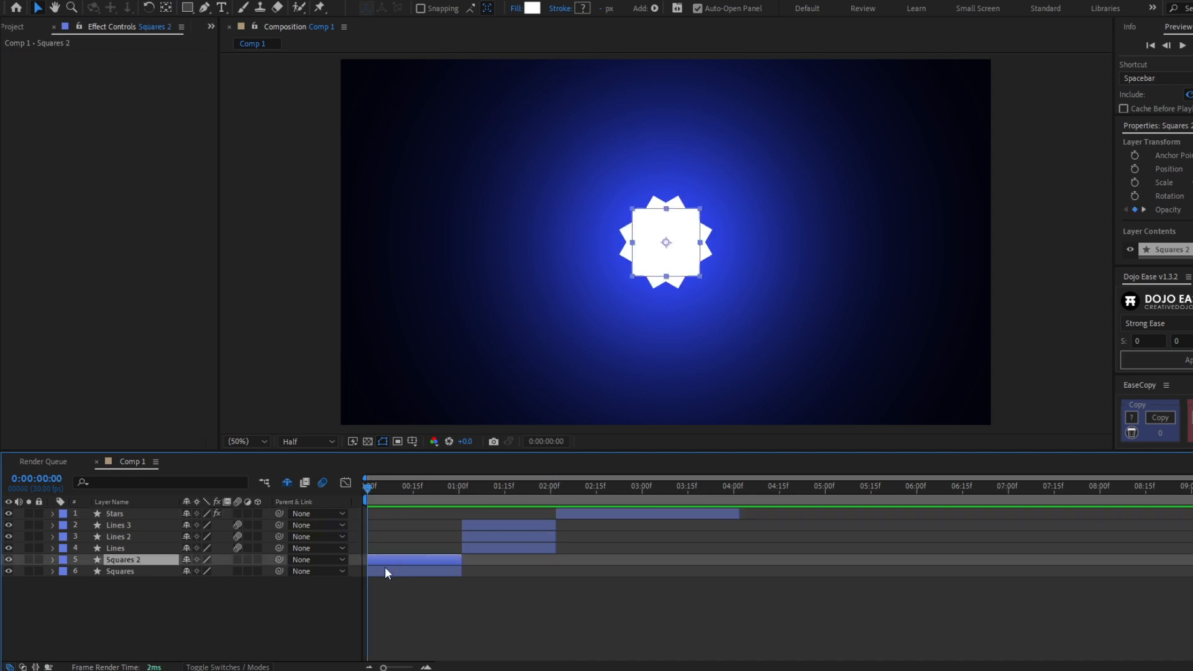
shift+click(385, 568)
click(237, 560)
key(space)
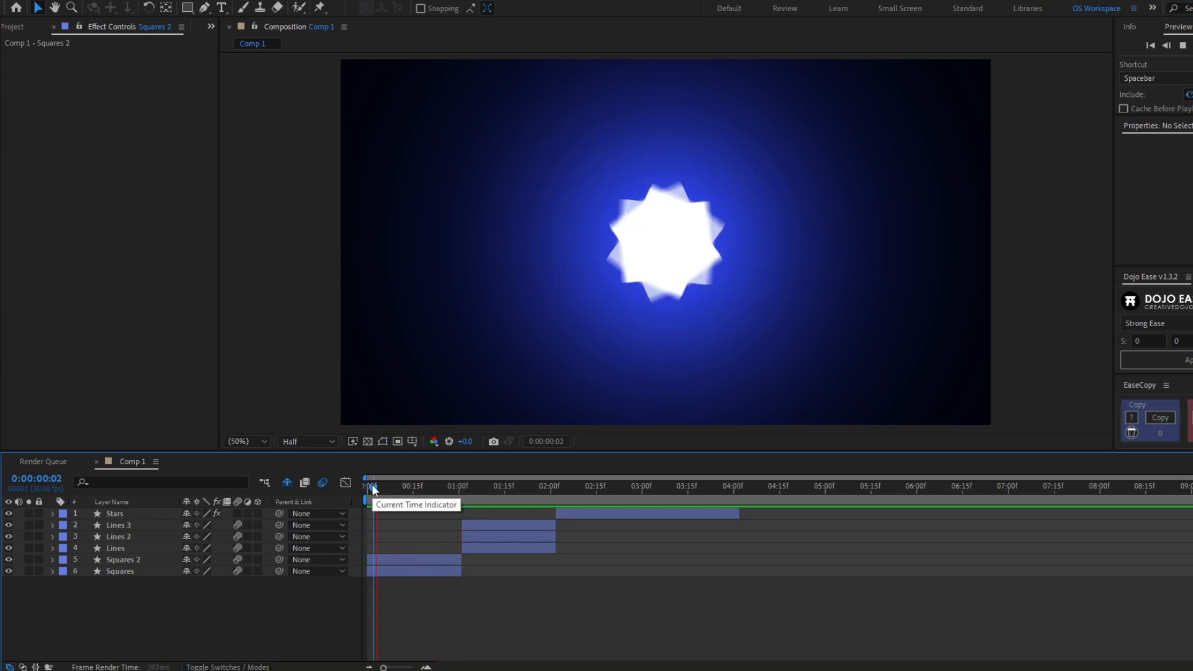
key(space)
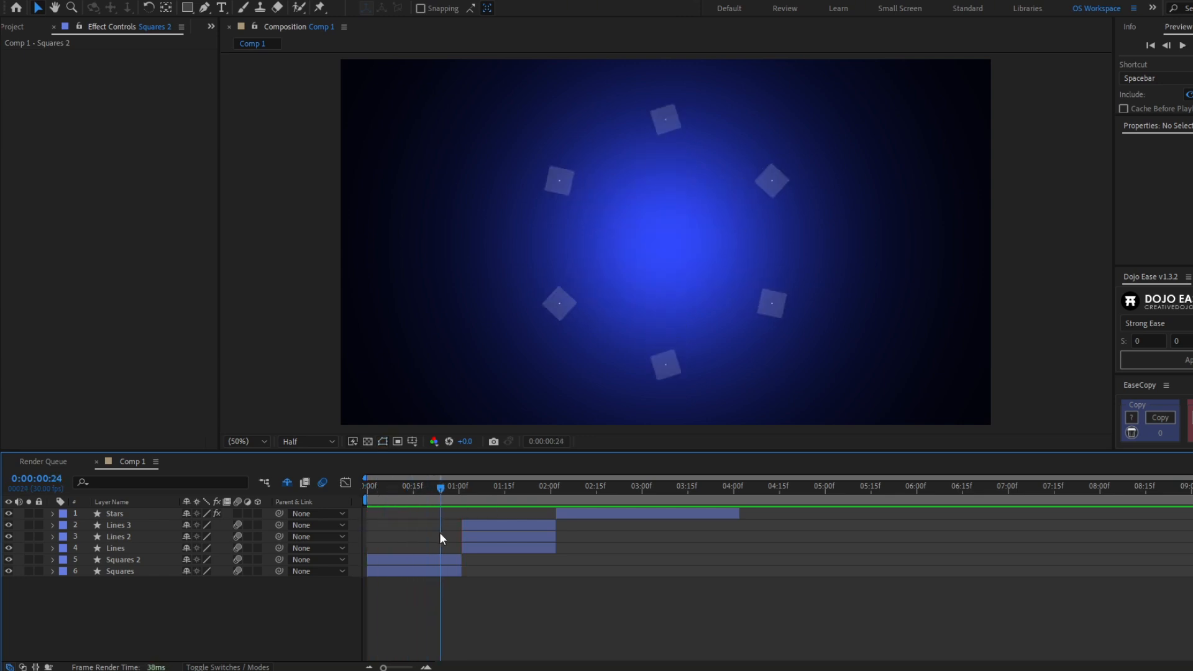
Keyframe Group 1's Scale in Squares 2 at 0:00:00:18, set it to 0% at 0:00:01:00, and preview from the start
drag(439, 534, 421, 535)
click(421, 561)
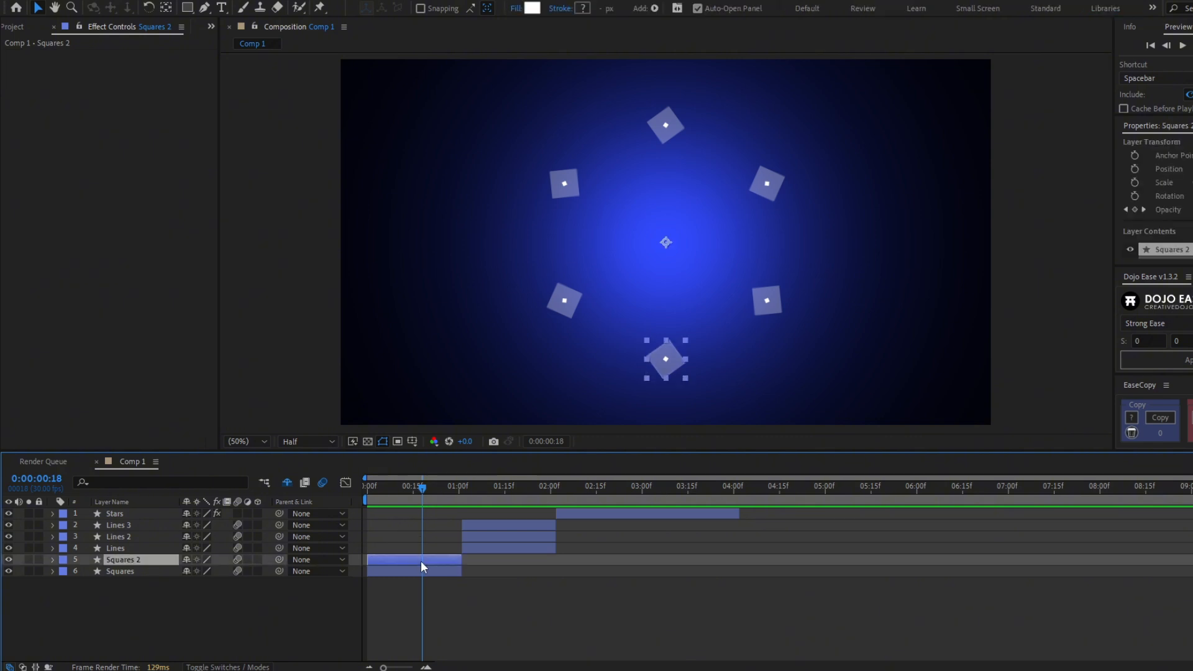
key(u)
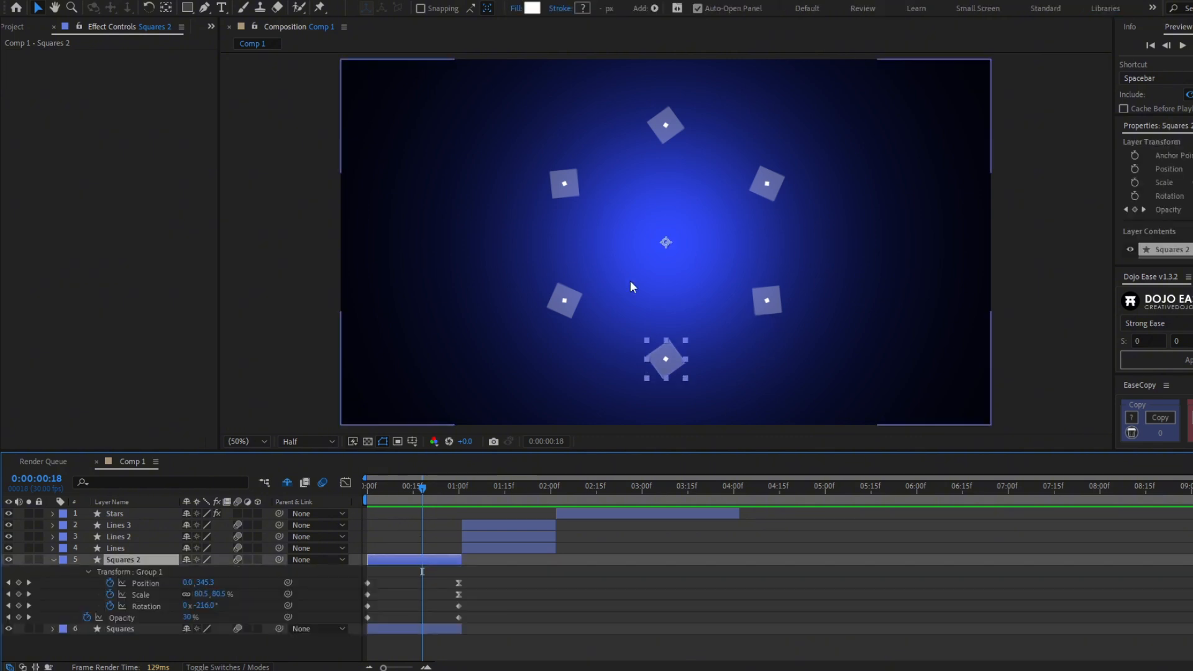
click(18, 594)
drag(422, 488, 458, 496)
click(443, 579)
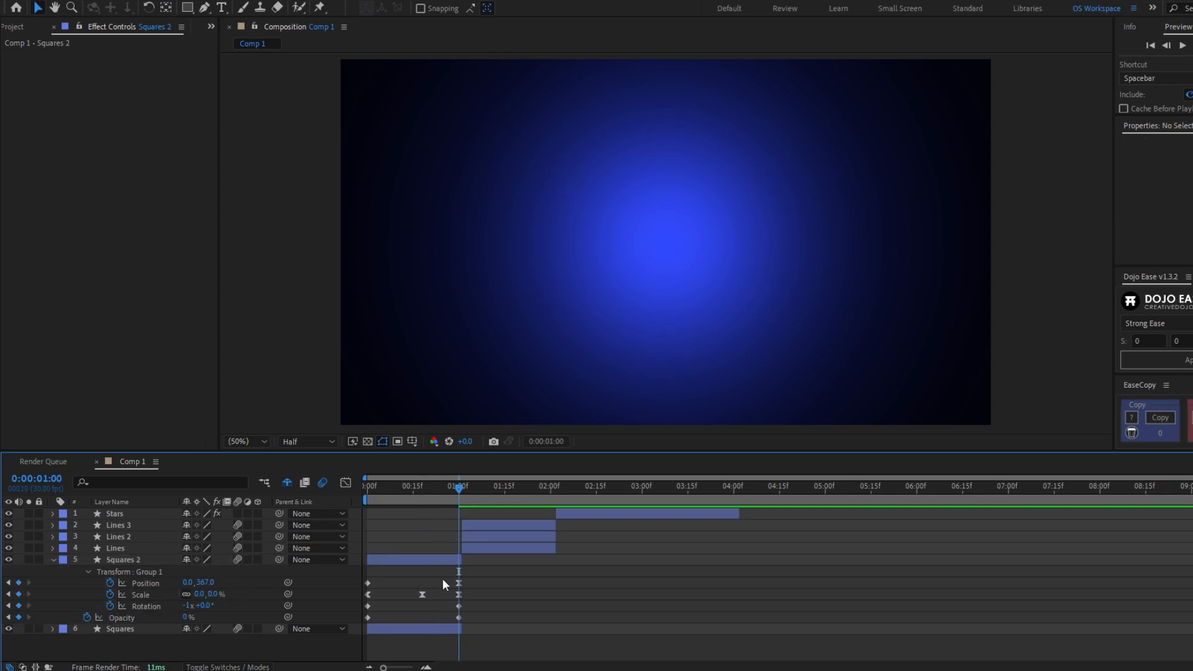
key(Home)
key(space)
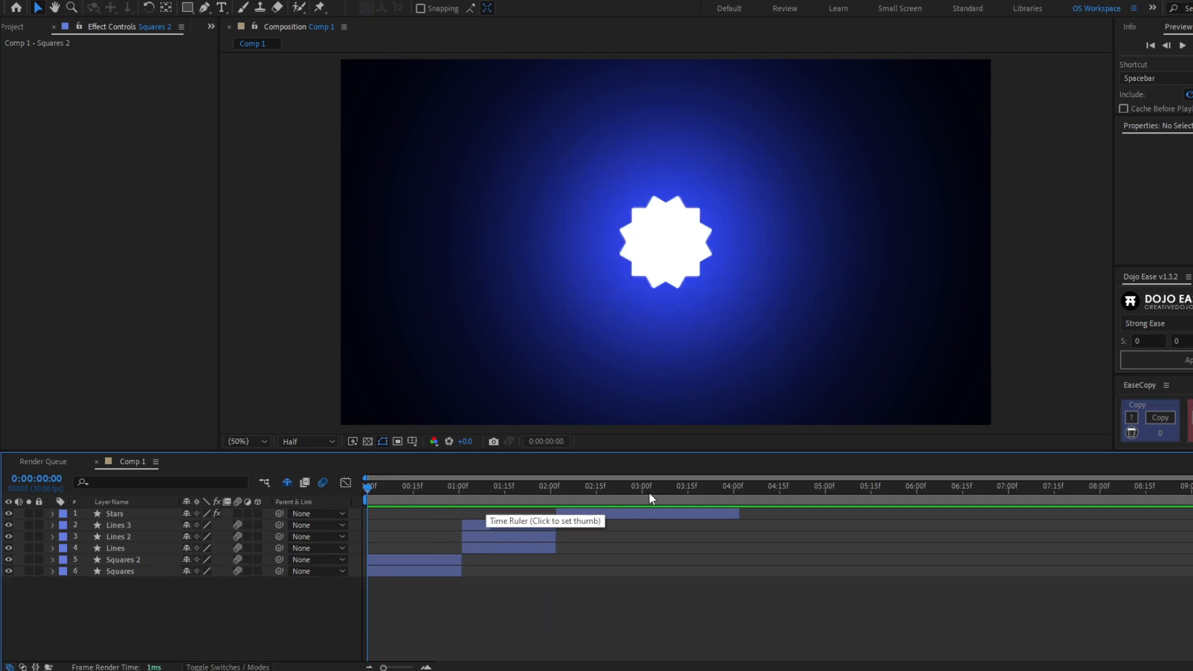
End the work area at 0:00:04:01 and give the Stars layer the Yellow label color
drag(651, 498, 739, 494)
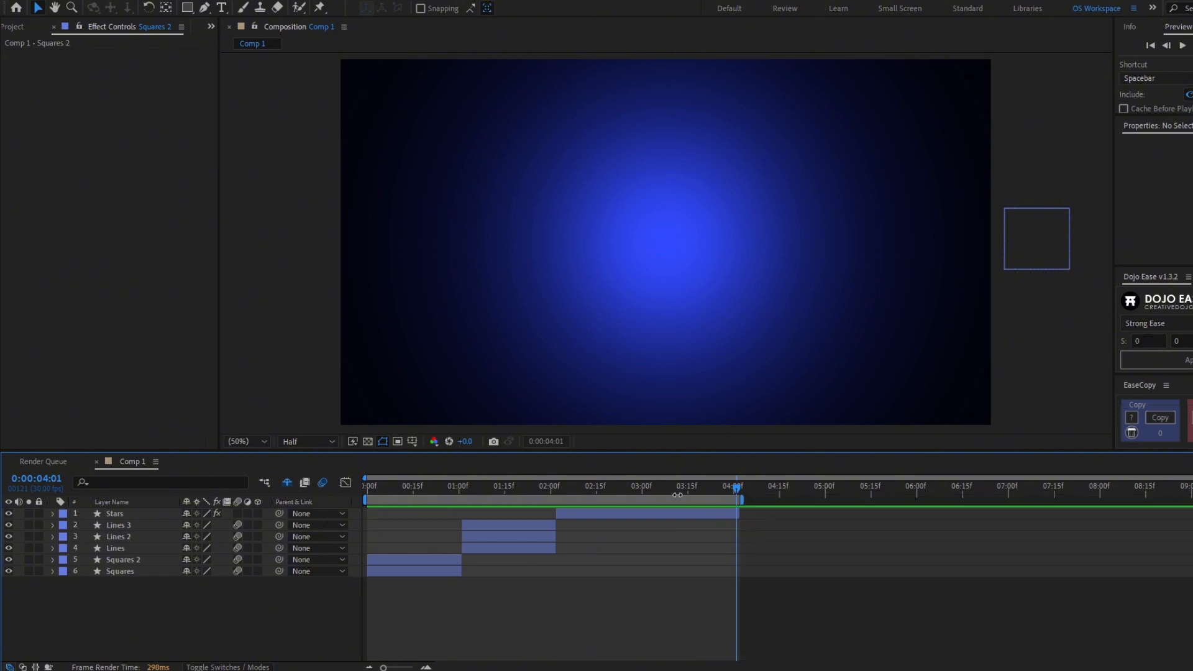
click(63, 513)
click(93, 297)
Give the Squares and Squares 2 layers the Orange label color and return the current time toward the start
click(121, 572)
shift+click(123, 560)
click(63, 571)
click(102, 485)
click(63, 571)
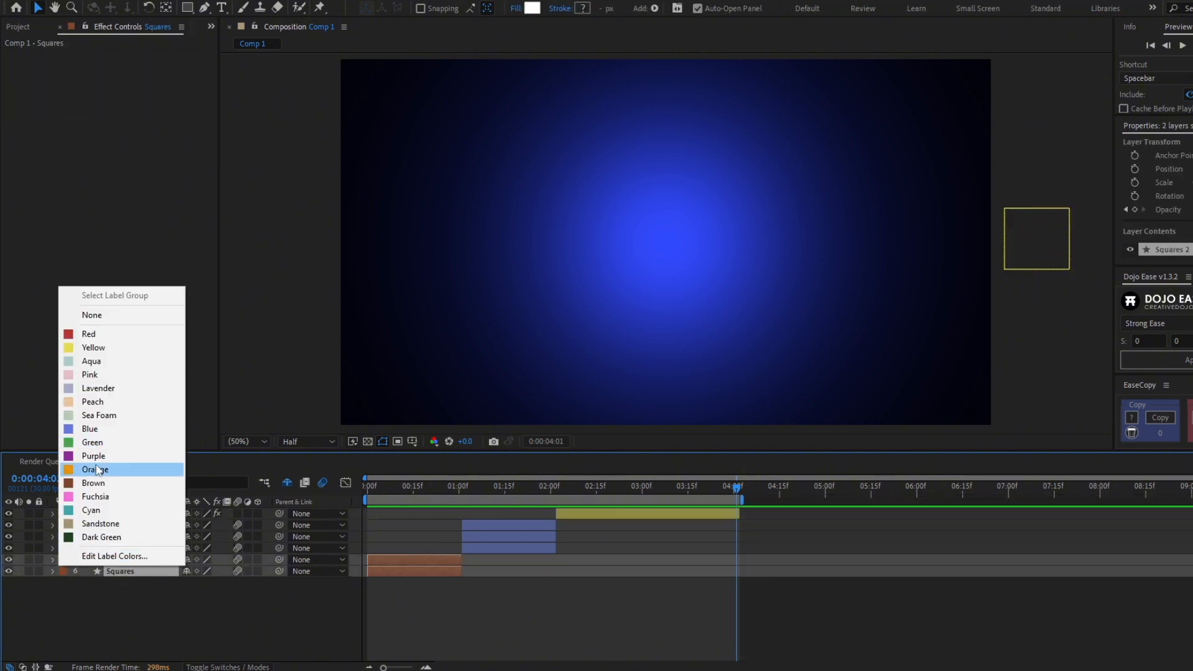
click(99, 470)
click(180, 613)
drag(477, 490, 322, 511)
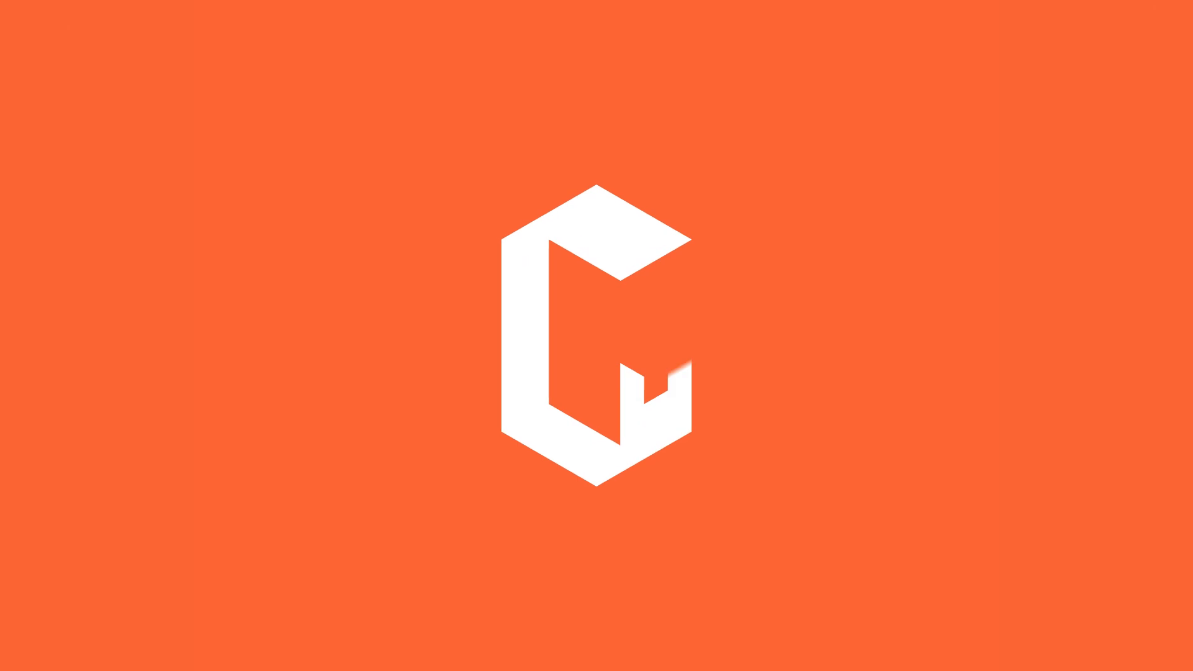